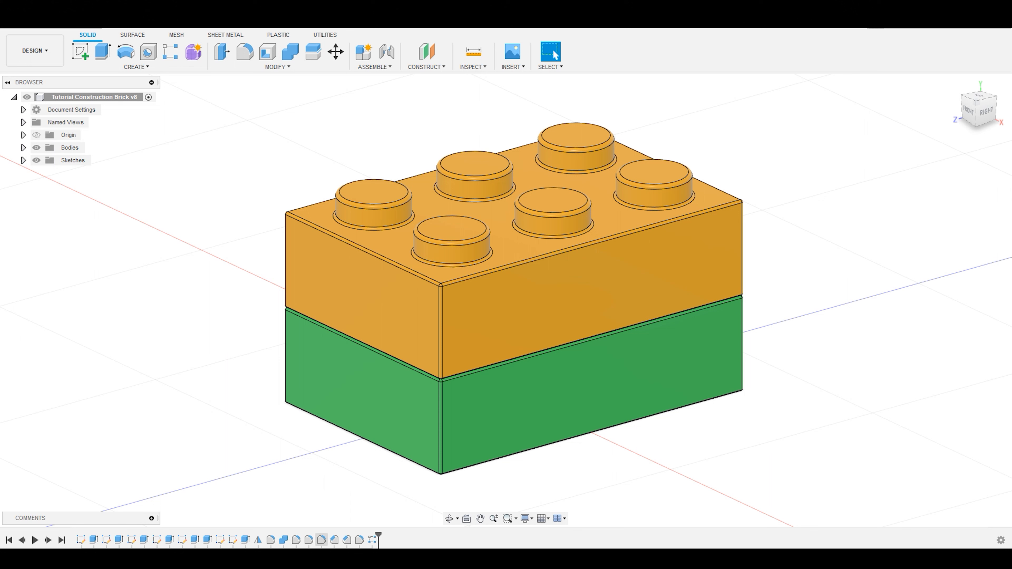
Delete the rectangular pattern feature at the end of the timeline, which makes the upper brick.
left_click(372, 542)
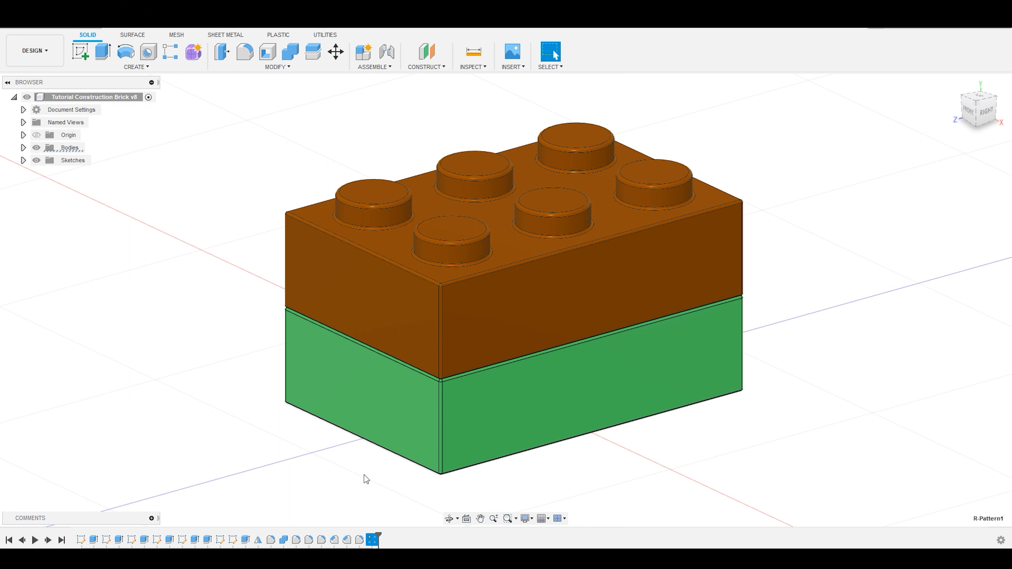
key("Delete")
scroll(760, 404, "down", 3)
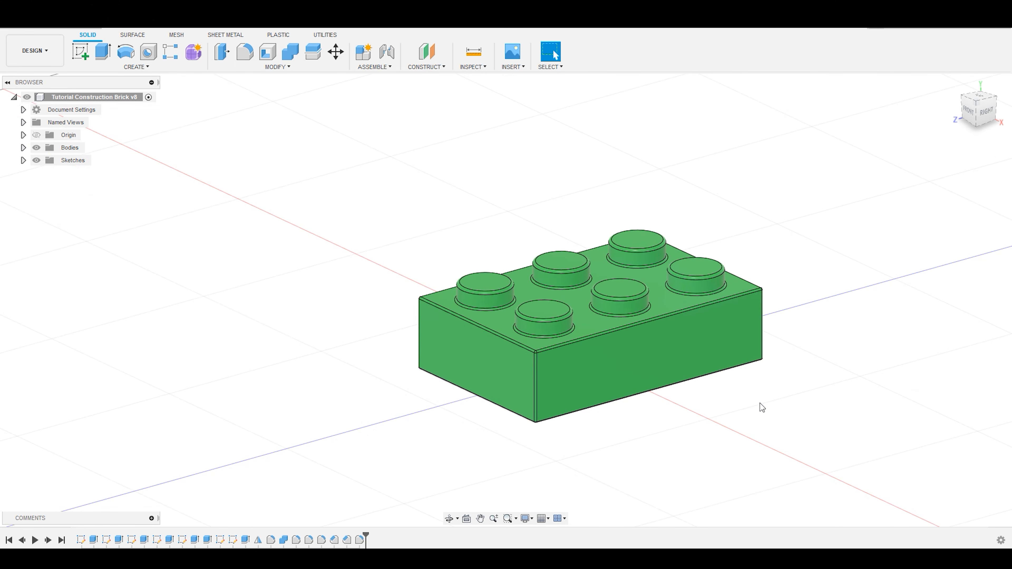
scroll(697, 431, "up", 4)
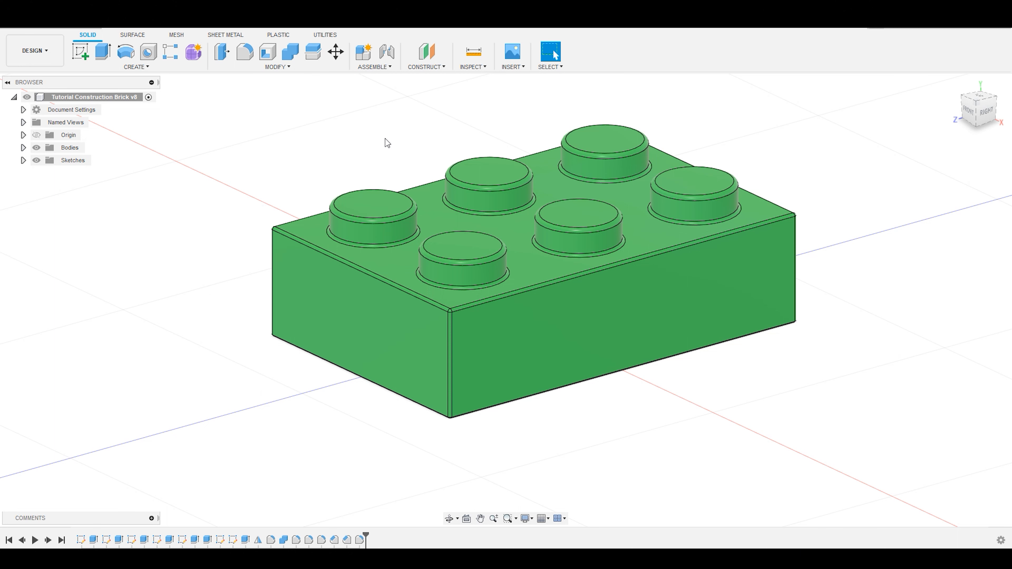
scroll(392, 125, "up", 2)
mouse_move(399, 124)
middle_mouse_down("shift")
mouse_move(407, 132)
mouse_move(397, 118)
middle_mouse_up("shift")
key("Escape")
scroll(398, 121, "down", 1)
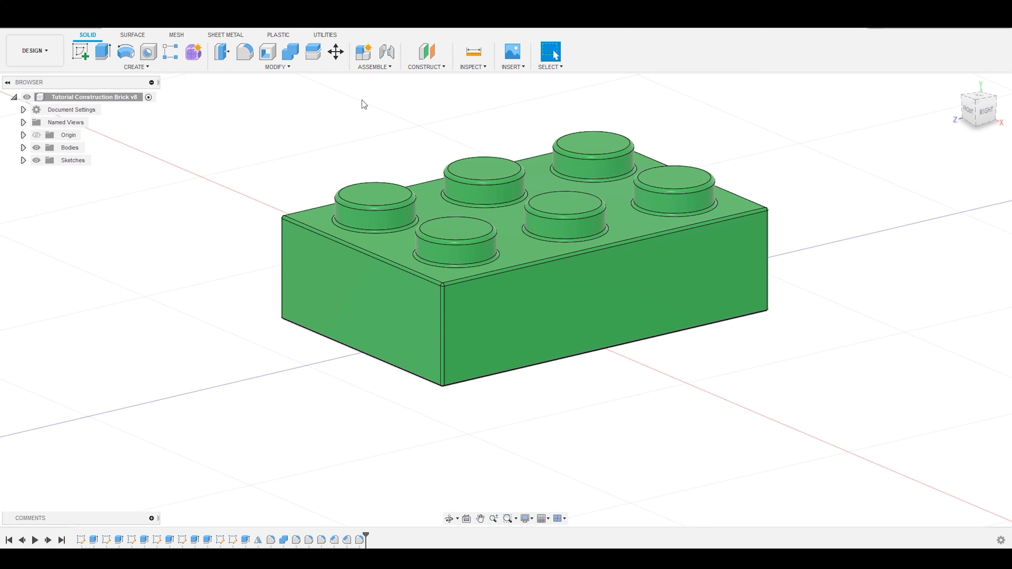
left_click(130, 69)
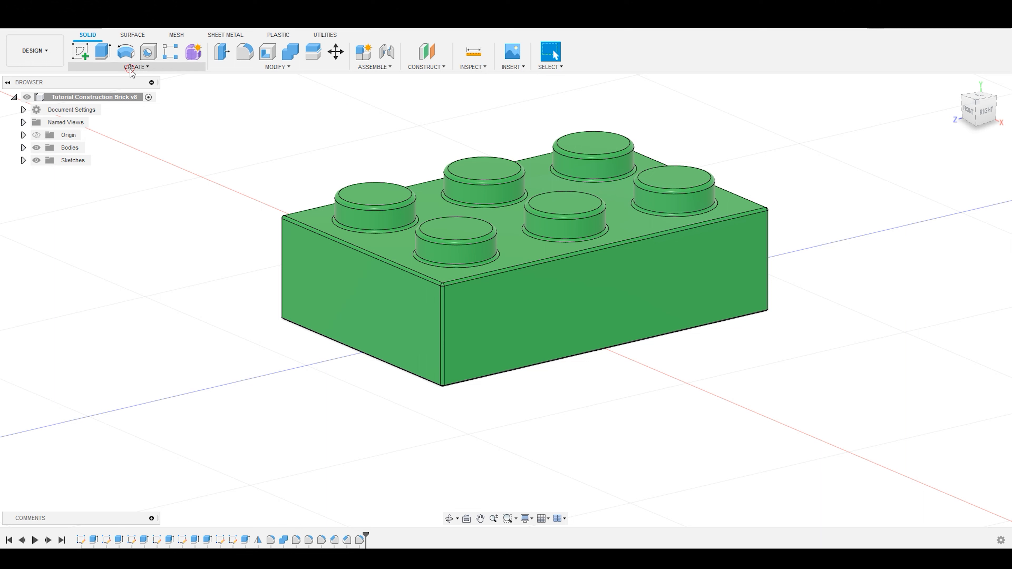
left_click(226, 128)
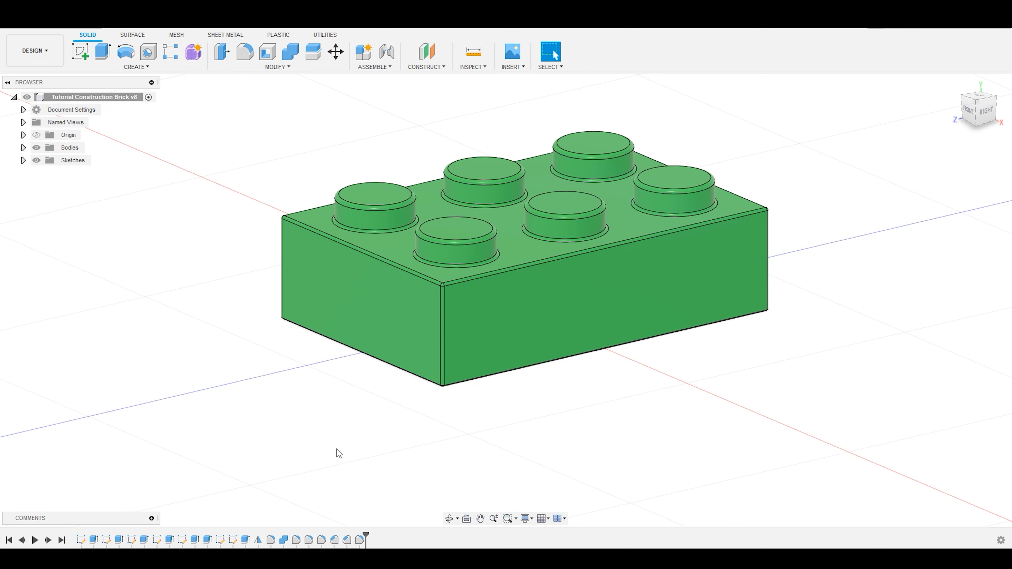
scroll(502, 437, "down", 2)
scroll(501, 435, "down", 1)
scroll(501, 432, "up", 3)
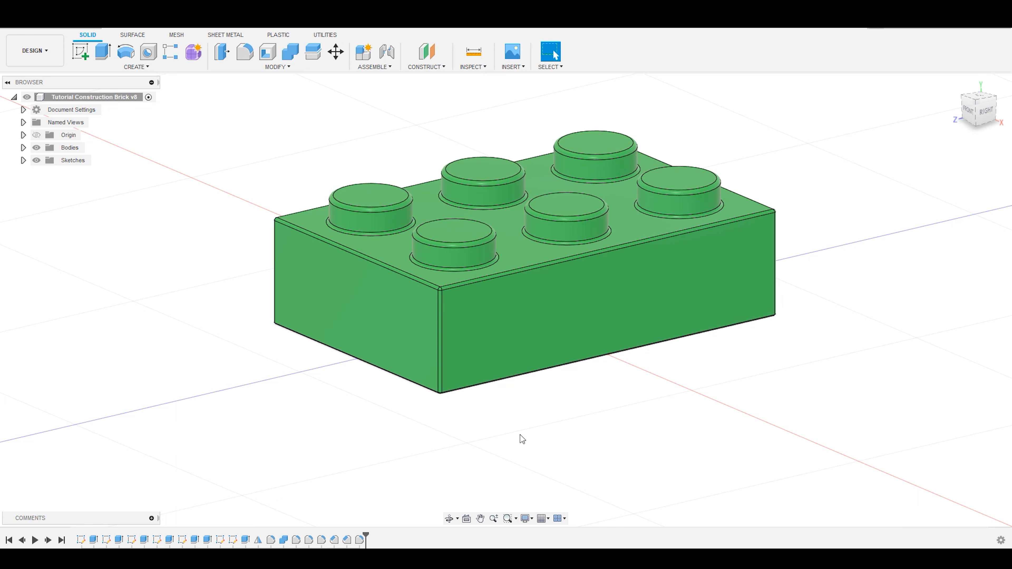
middle_click_drag(515, 434, 555, 449, "shift")
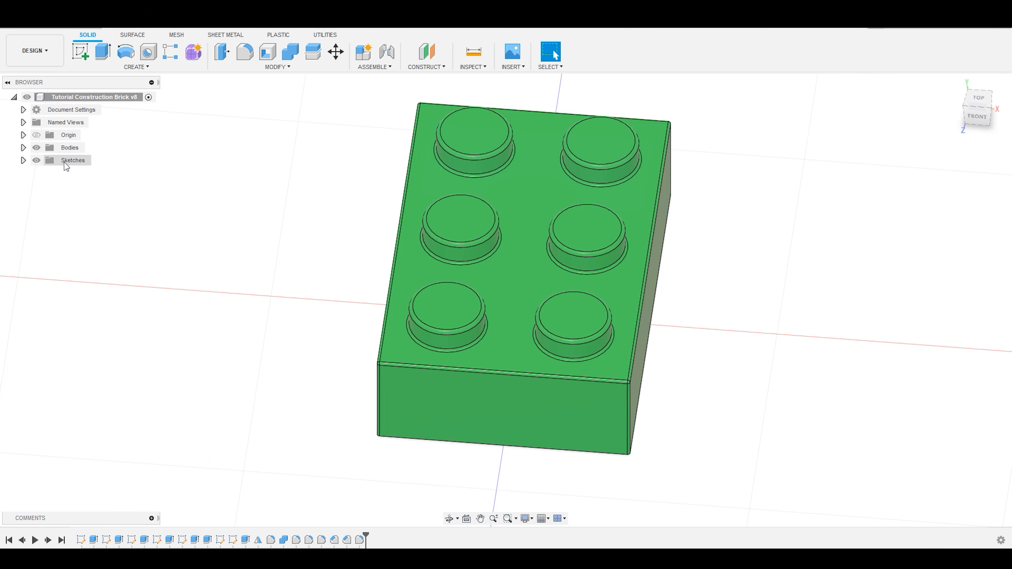
Hide the 3x2Brick body and show the origin planes and axes.
left_click(23, 148)
left_click(46, 160)
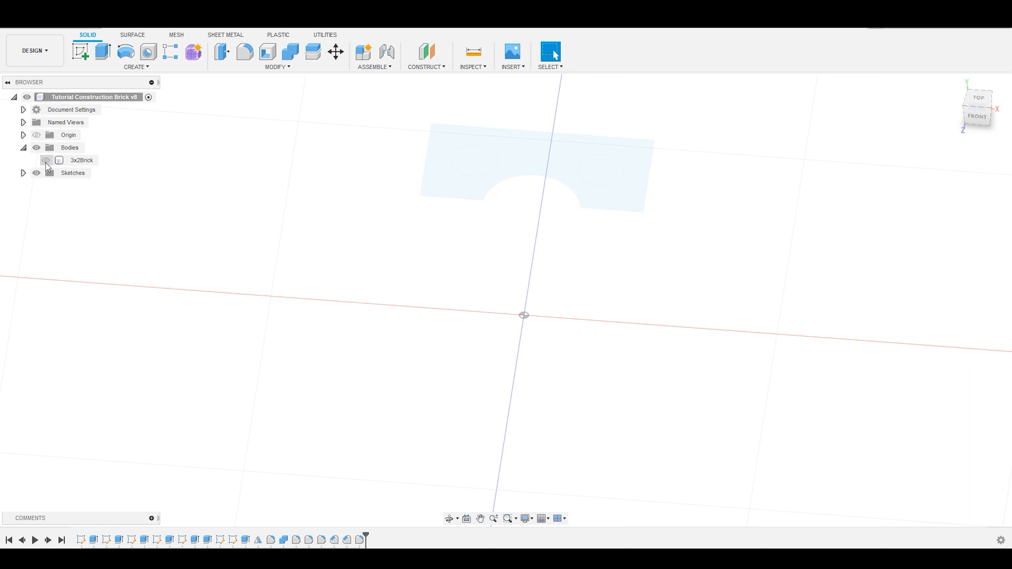
left_click(36, 135)
scroll(605, 361, "up", 1)
scroll(582, 371, "up", 1)
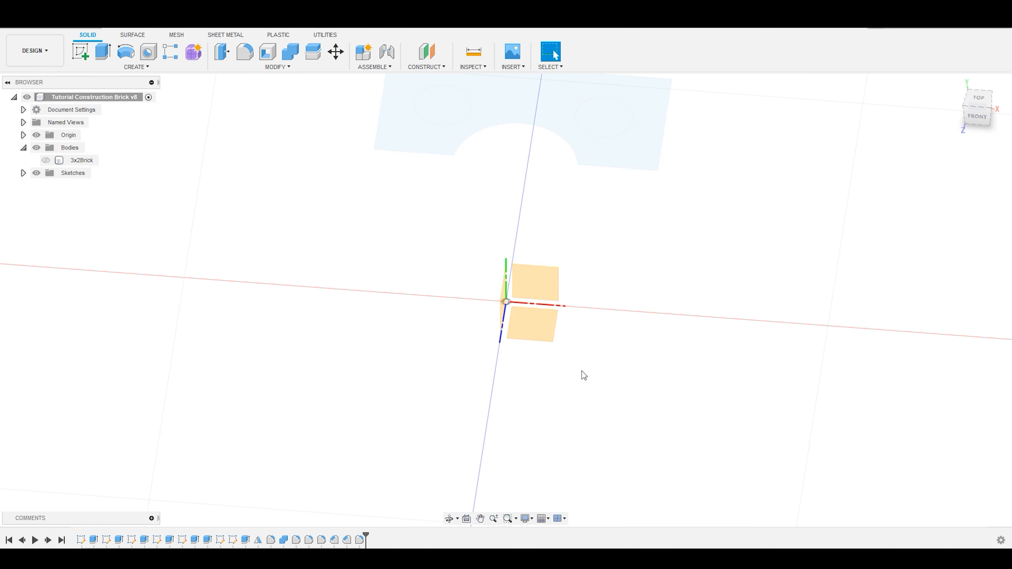
middle_click_drag(582, 372, 551, 360, "shift")
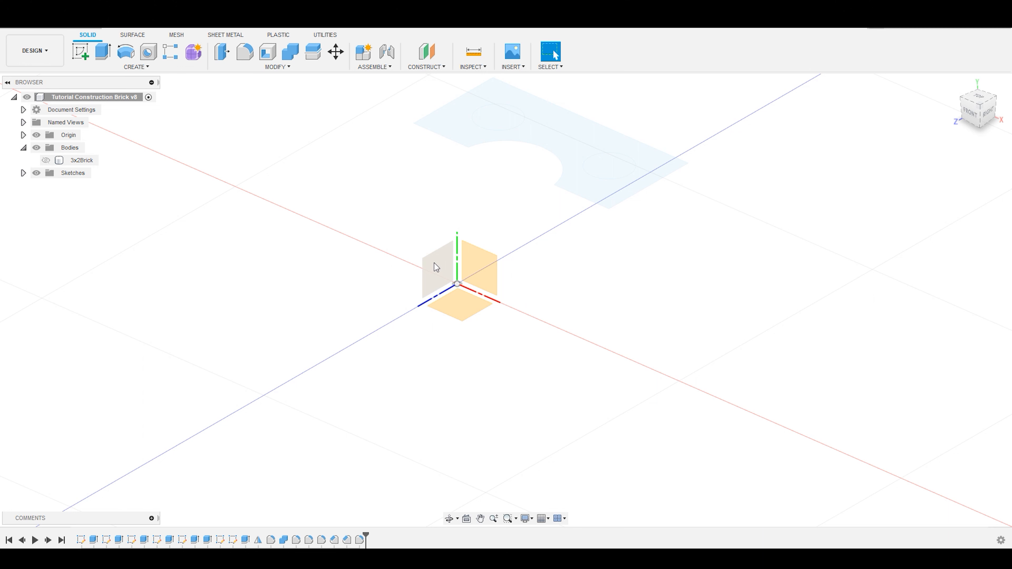
Show the 3x2Brick body to compare it with the origin planes, and hide it again.
left_click(81, 160)
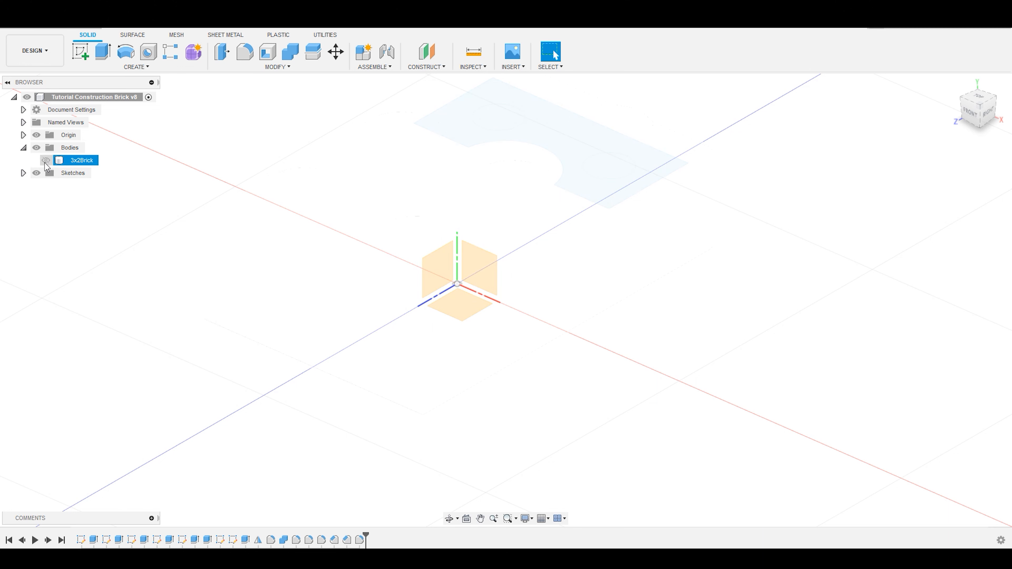
left_click(46, 160)
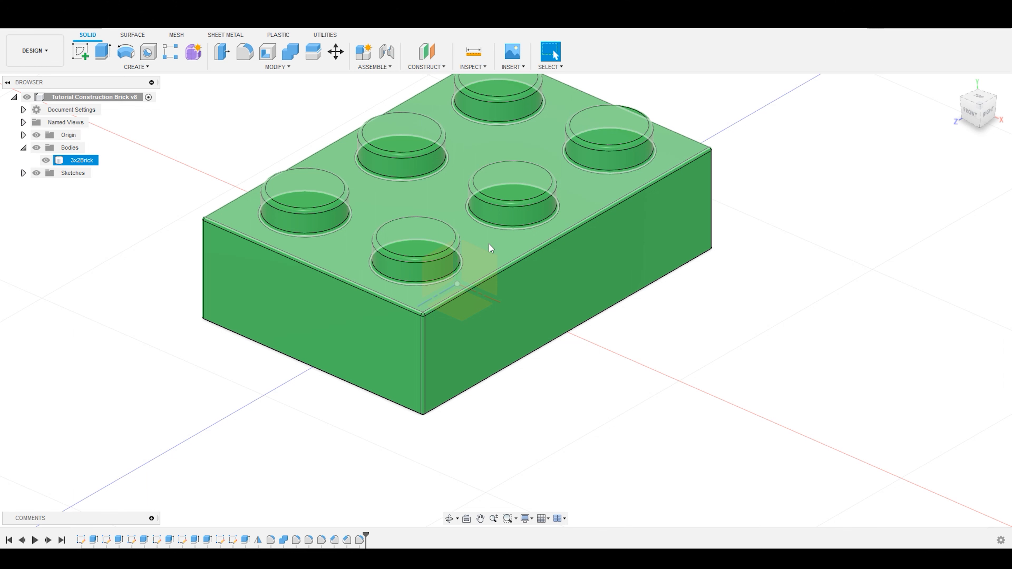
left_click(713, 308)
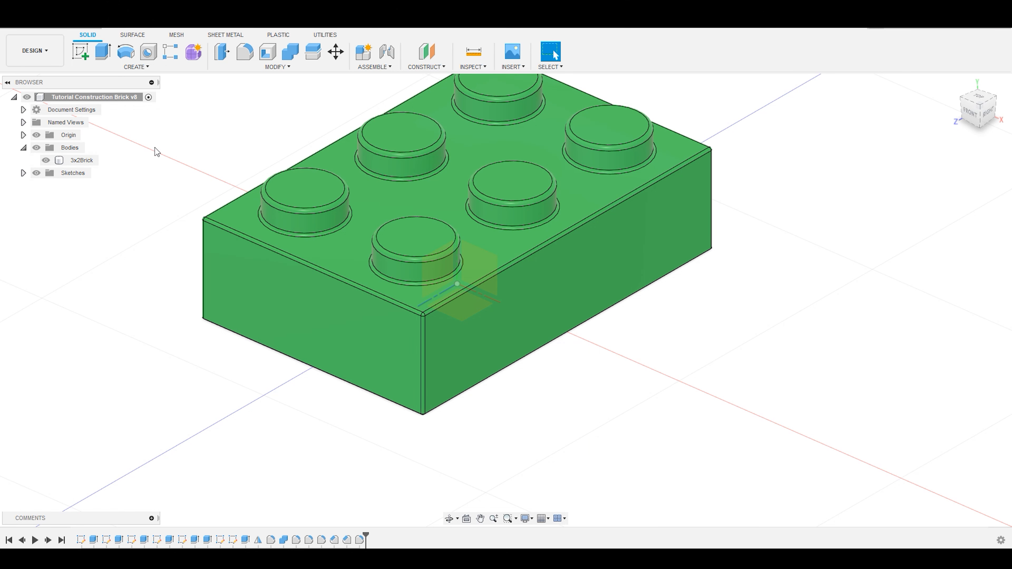
left_click(45, 160)
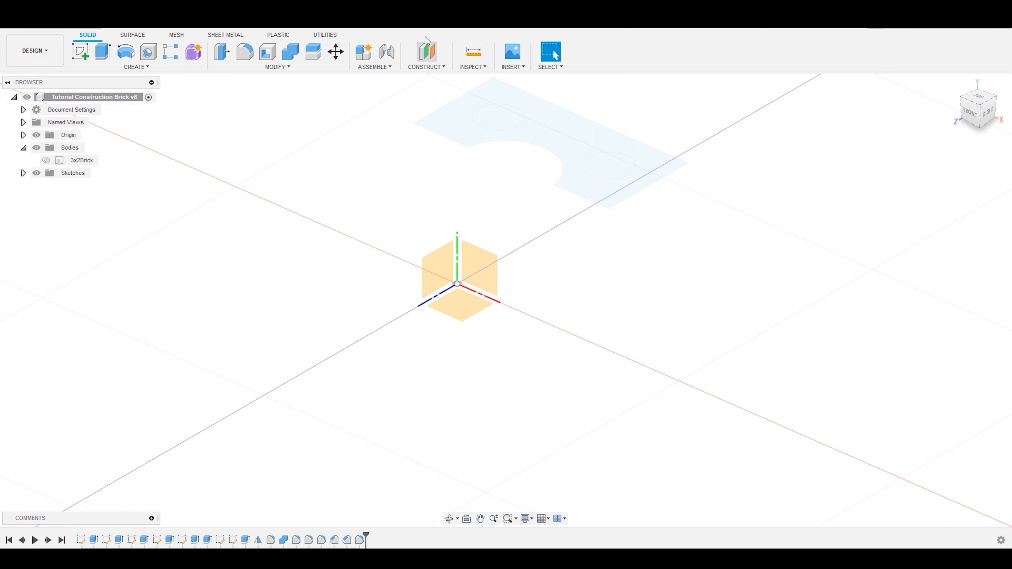
Start an offset construction plane from the YZ origin plane and pull it out to 19 mm.
left_click(427, 67)
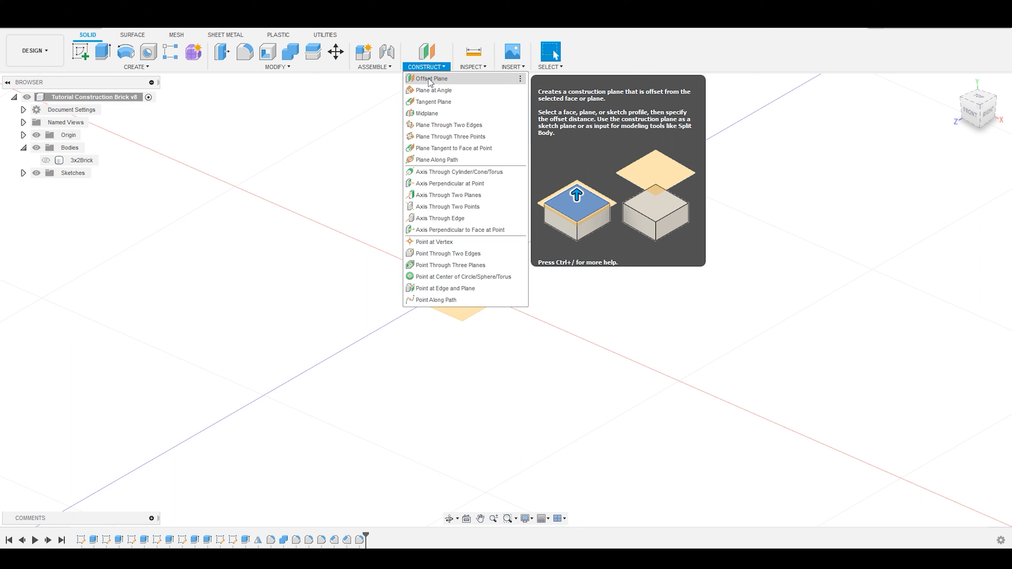
left_click(429, 78)
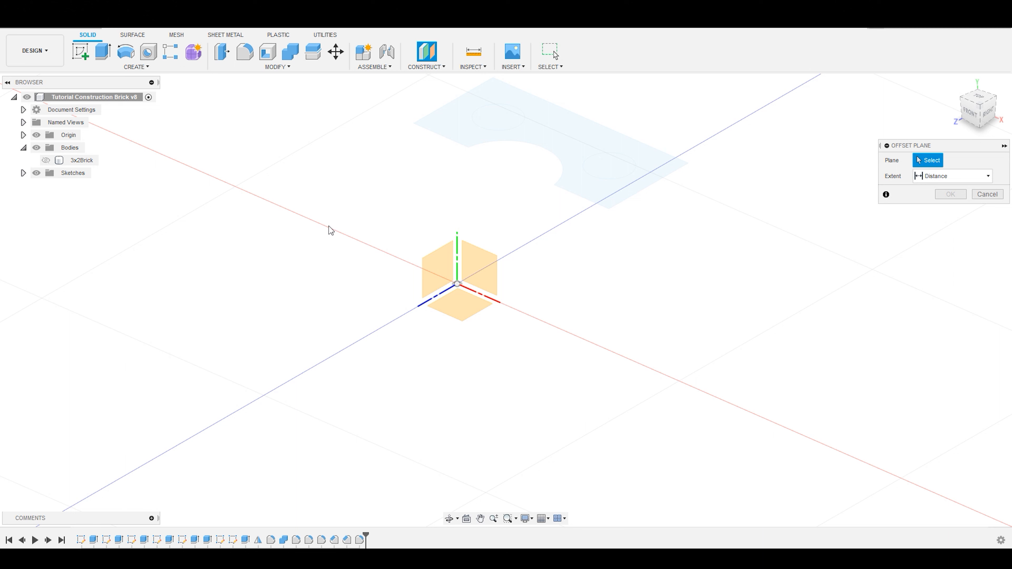
left_click_drag(941, 146, 594, 247)
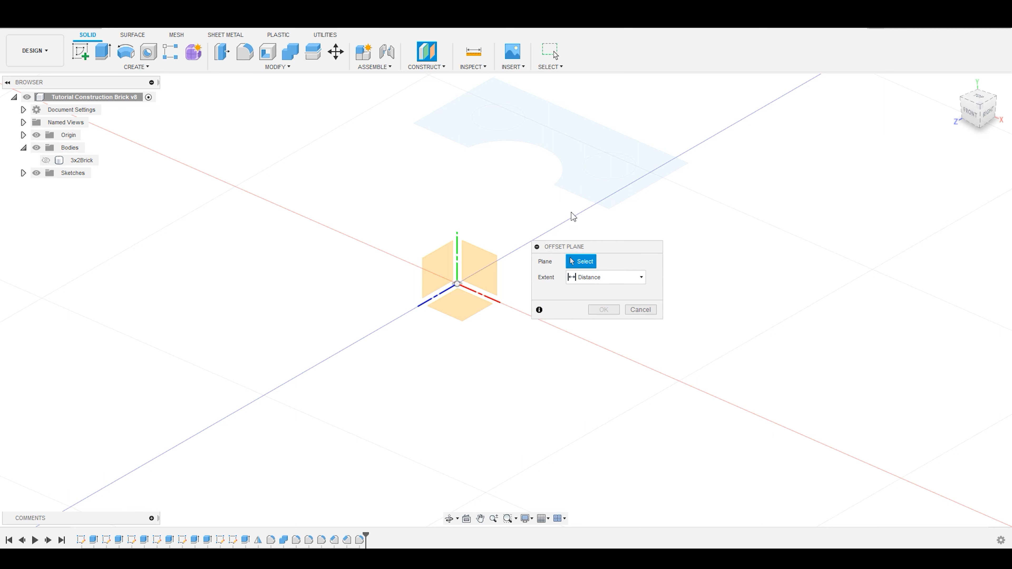
left_click(442, 266)
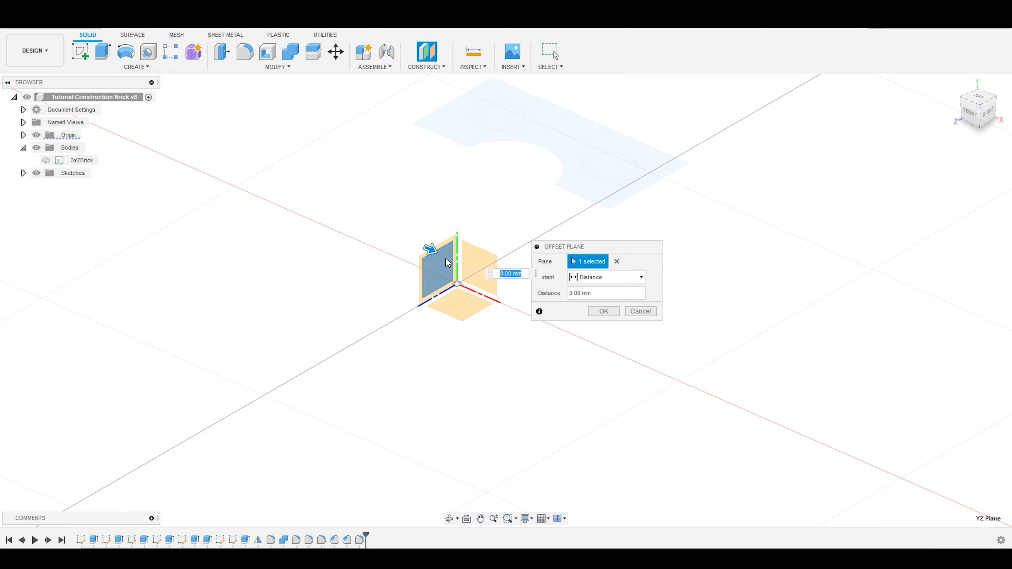
left_click(437, 250)
left_click_drag(437, 251, 499, 319)
left_click_drag(613, 247, 718, 202)
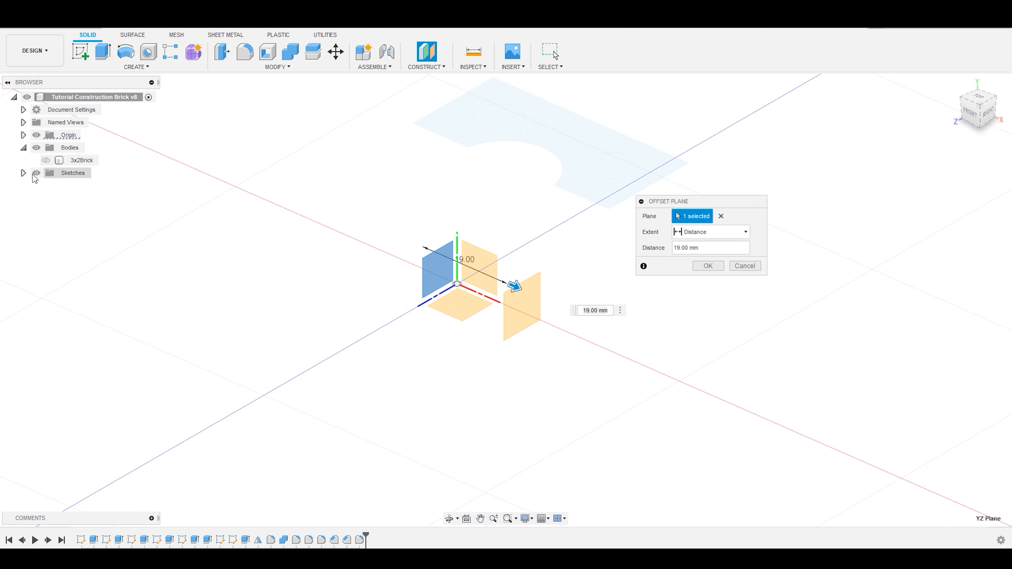
Make the Pegs sketch visible as a reference for the offset plane, keeping the 3x2Brick body hidden.
left_click(46, 160)
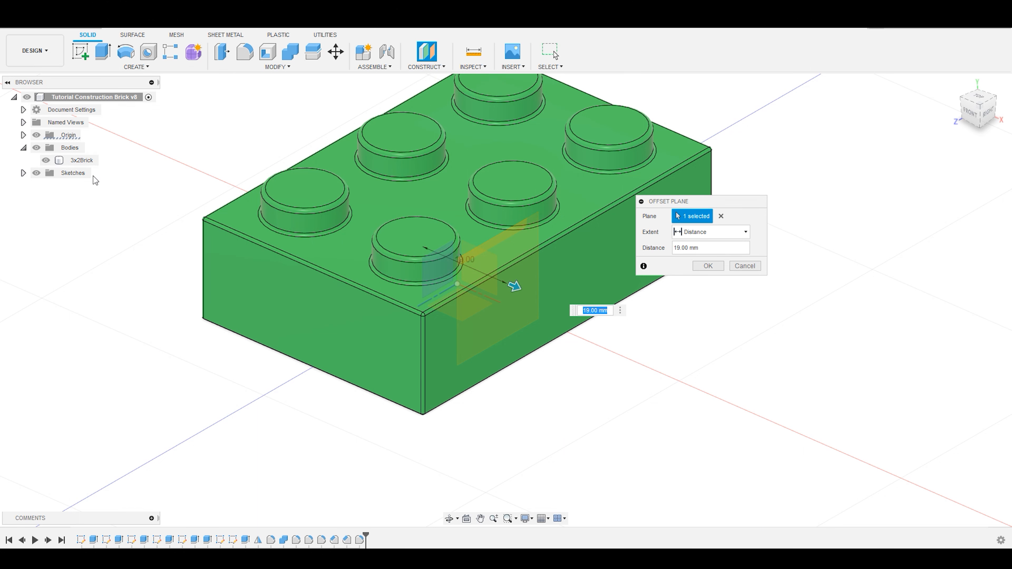
left_click(46, 161)
left_click(36, 173)
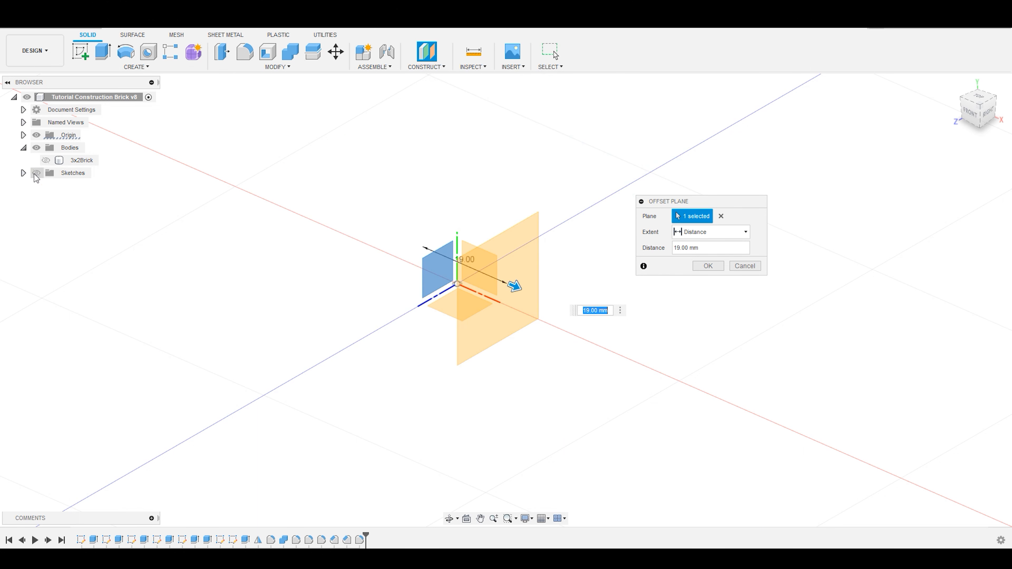
left_click(23, 173)
left_click(36, 173)
left_click(47, 199)
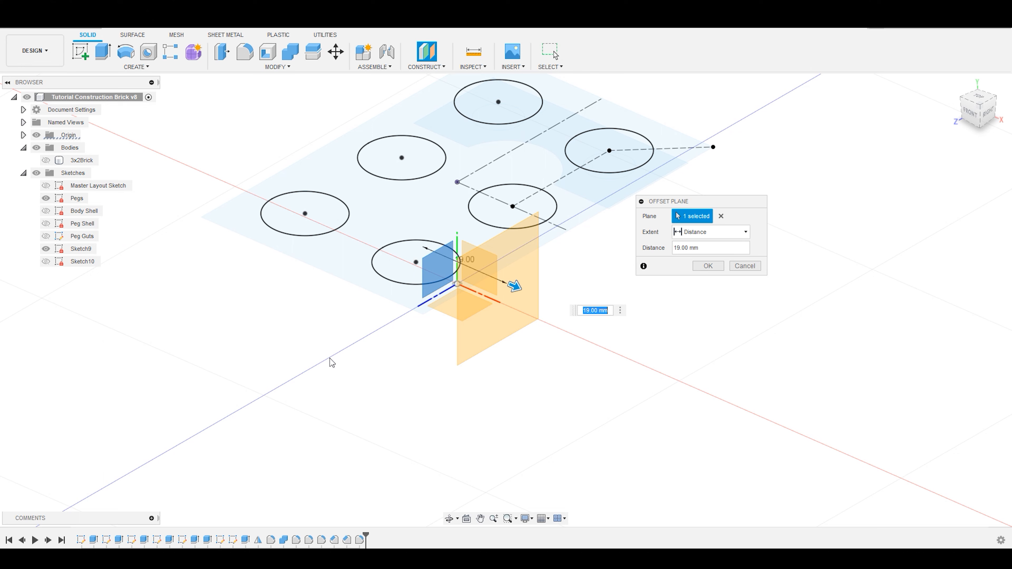
Set the offset plane's extent to To Object at the centre of the front peg circle on the positive X side, and create it.
mouse_move(390, 372)
middle_mouse_down("shift")
mouse_move(429, 371)
mouse_move(412, 389)
mouse_move(416, 383)
middle_mouse_up("shift")
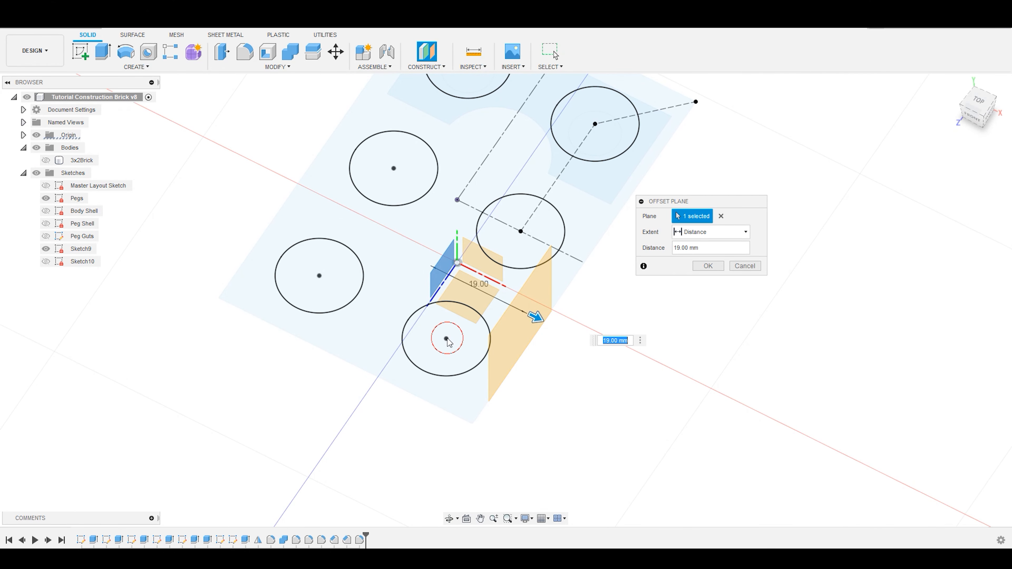
left_click(717, 232)
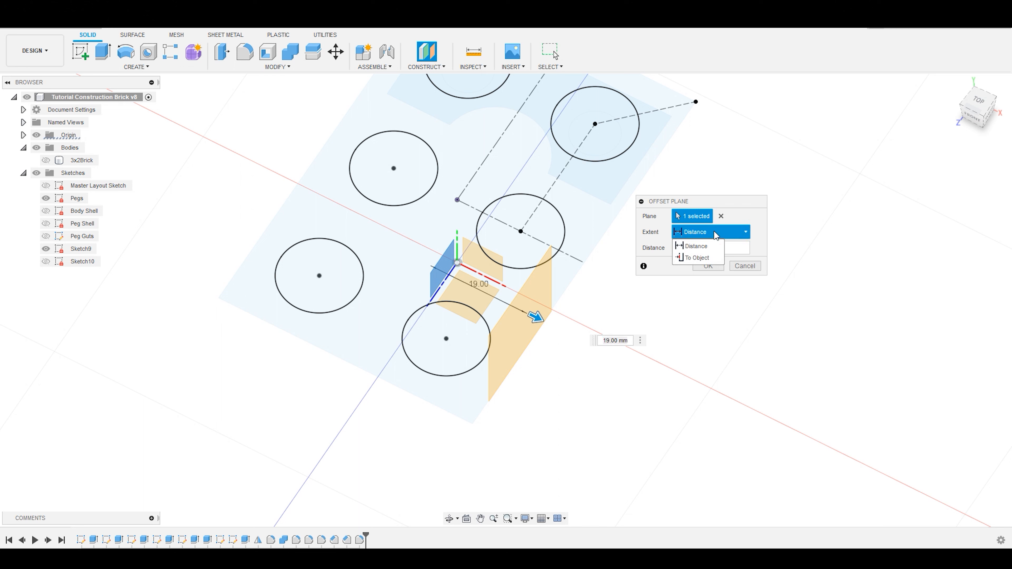
left_click(704, 264)
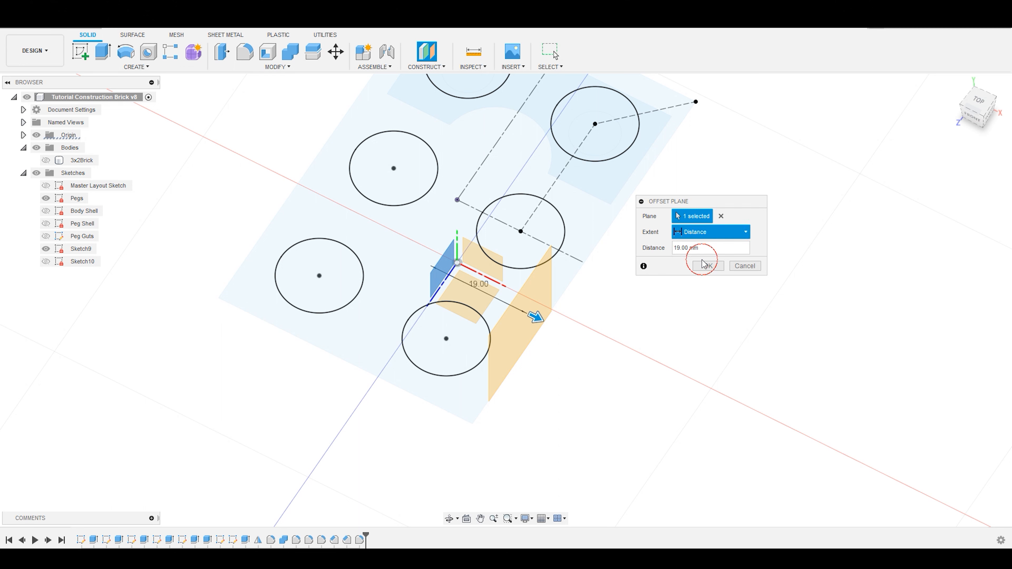
left_click(446, 338)
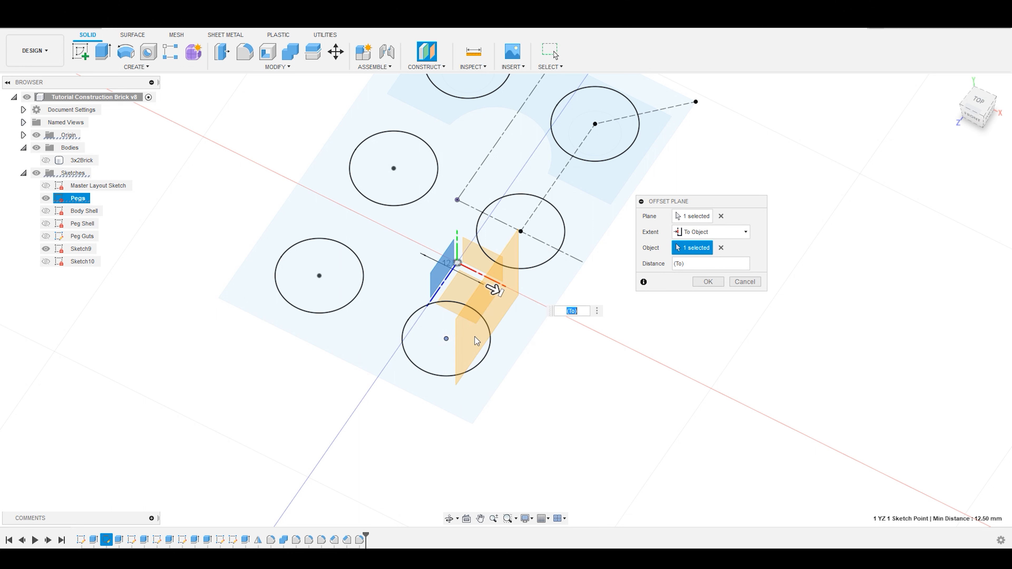
mouse_move(638, 375)
middle_mouse_down("shift")
mouse_move(666, 314)
mouse_move(613, 364)
mouse_move(610, 337)
mouse_move(649, 279)
middle_mouse_up("shift")
scroll(492, 274, "down", 1)
scroll(491, 275, "up", 4)
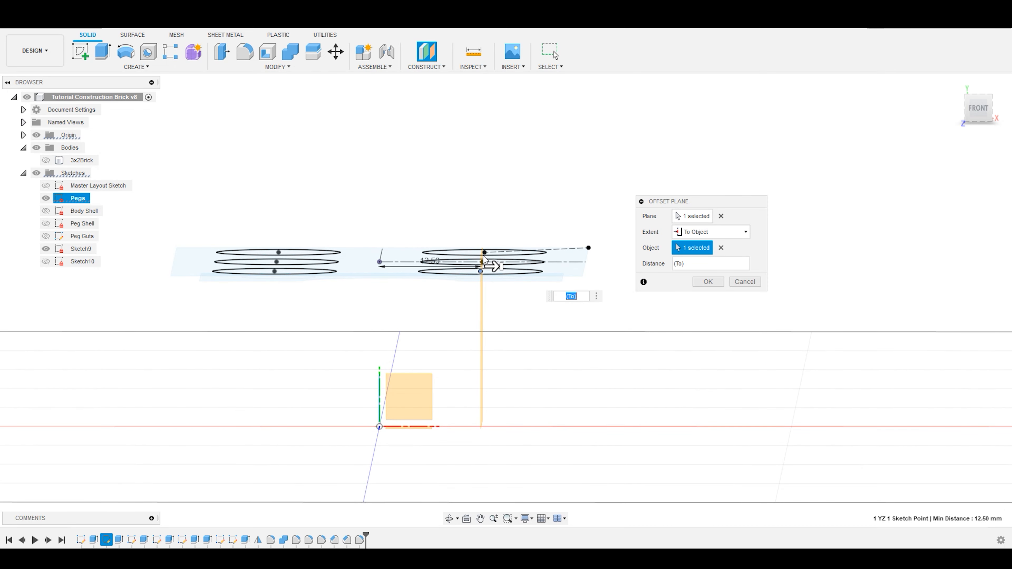
middle_click_drag(621, 323, 608, 355, "shift")
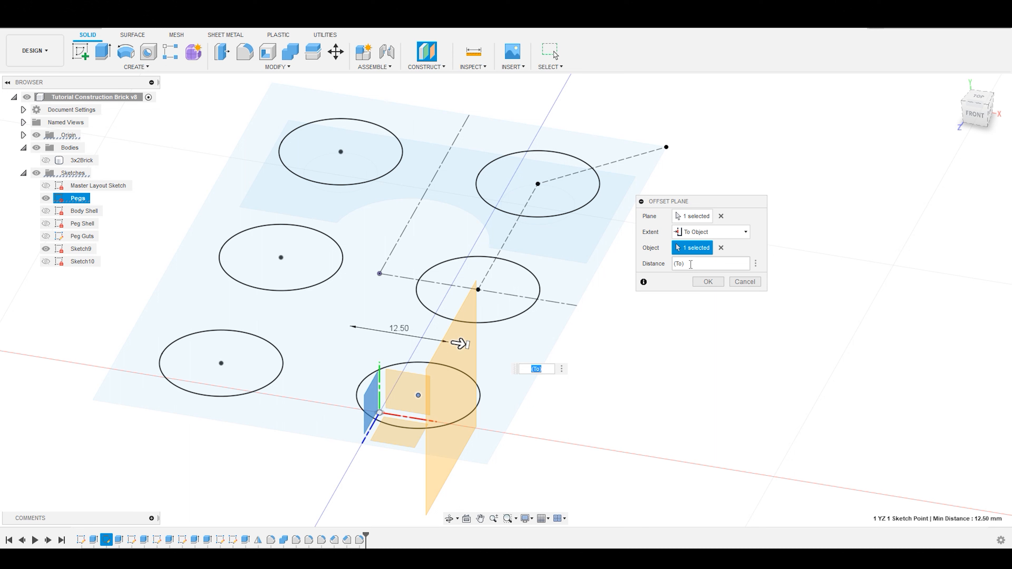
left_click(712, 287)
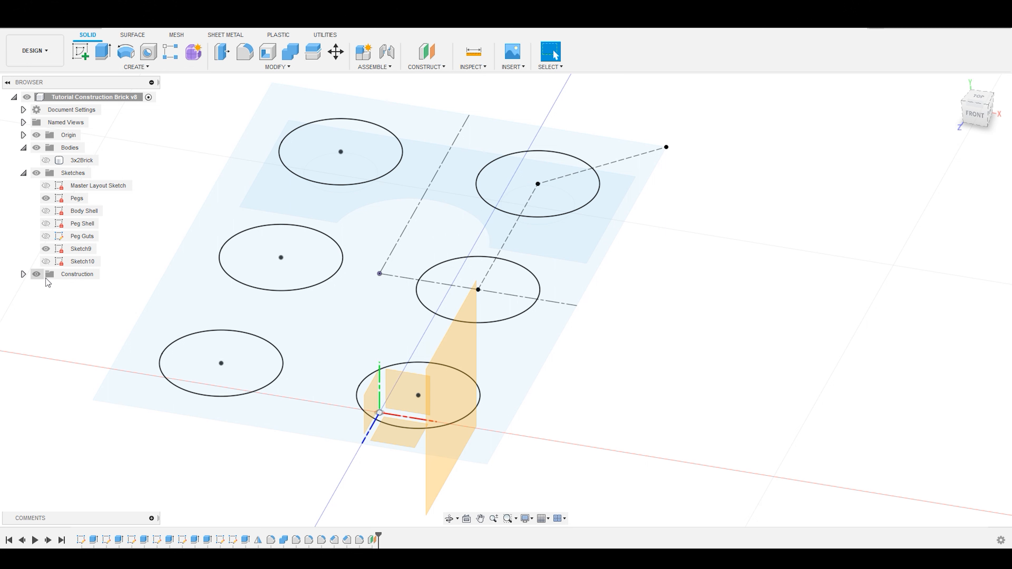
Rename the new construction plane as Peg Plane and hide the origin planes.
left_click(23, 274)
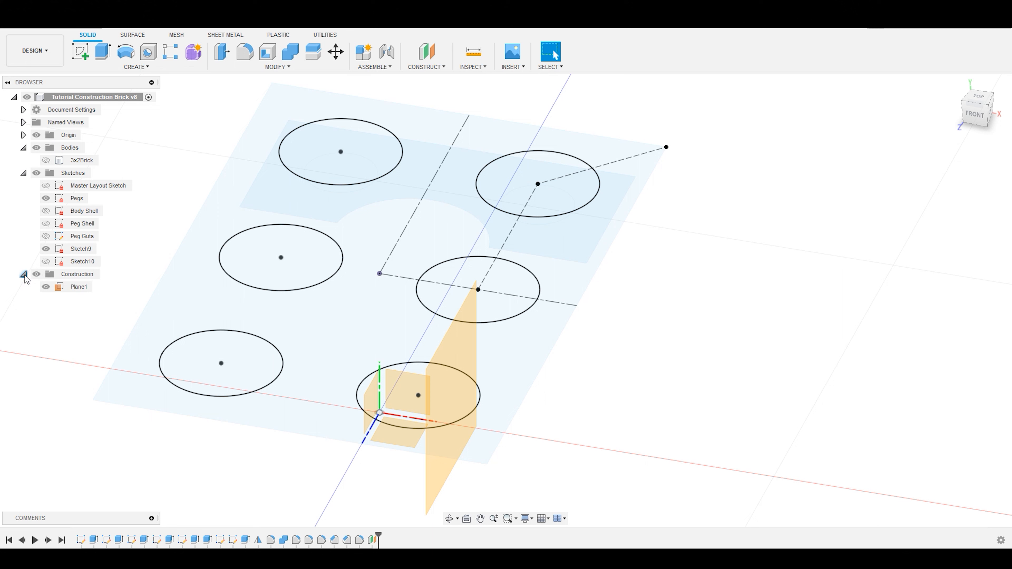
left_click(79, 291)
right_click(79, 291)
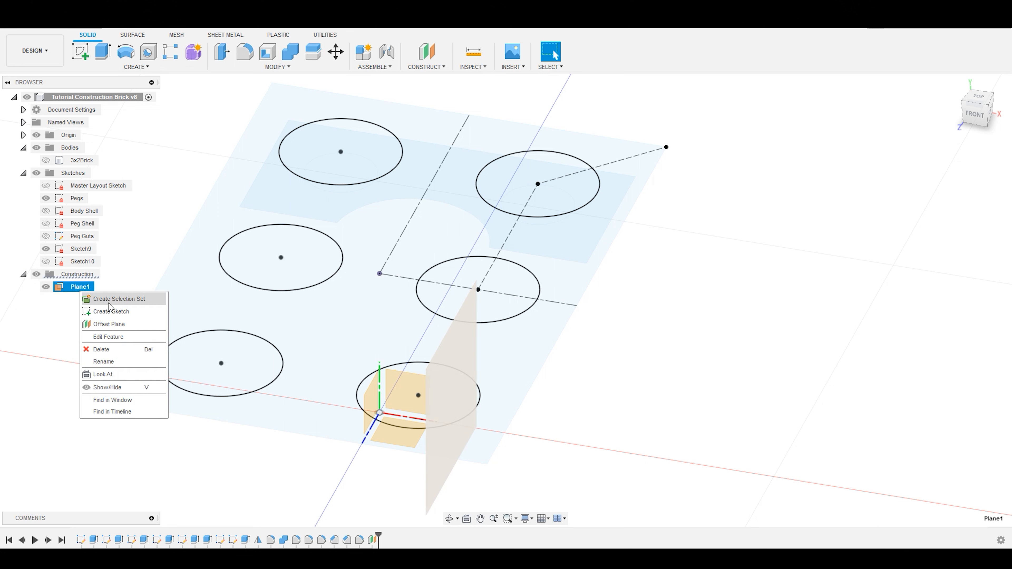
double_click(77, 286)
type("Peg Plane")
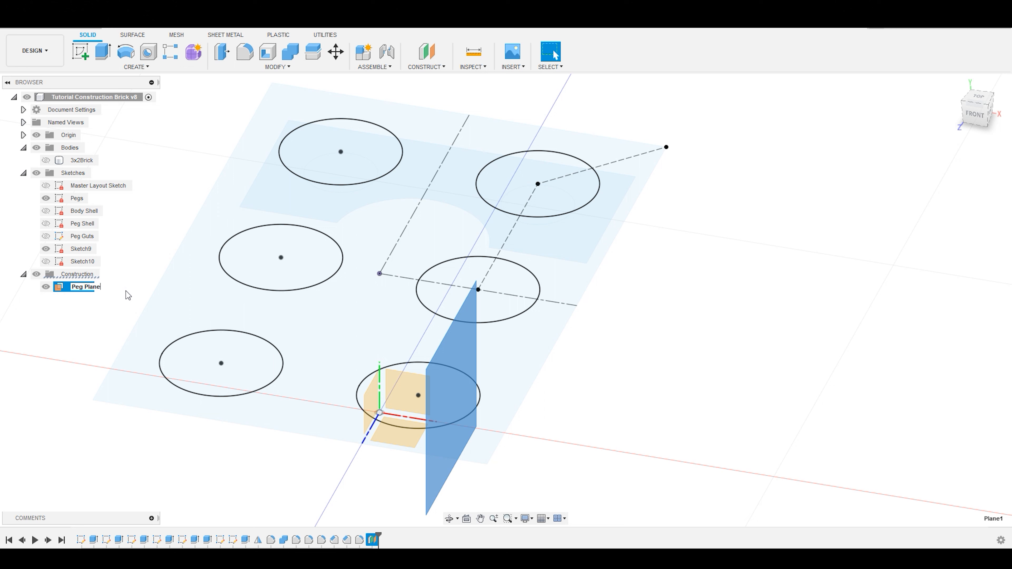
key("Return")
left_click(681, 370)
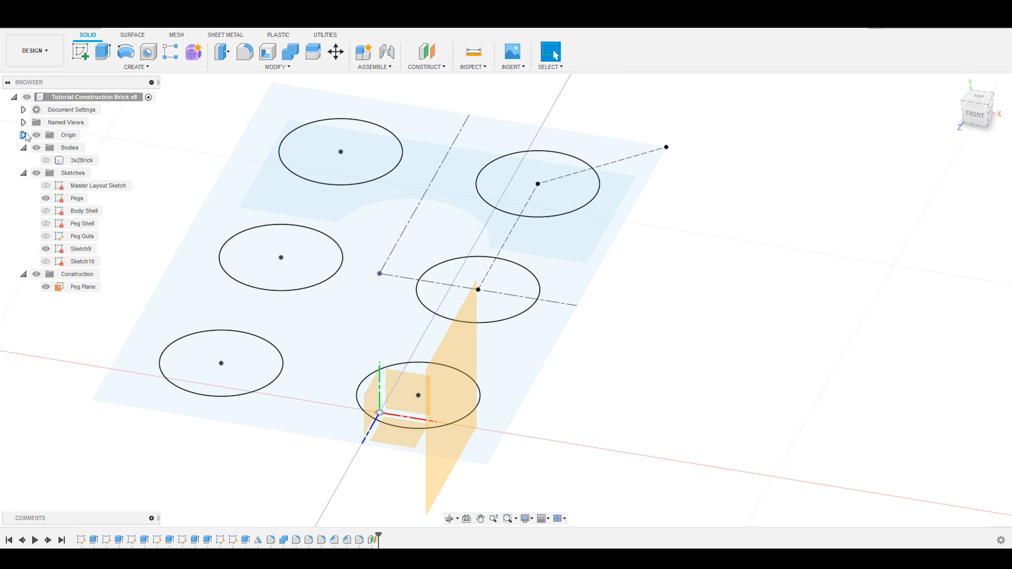
left_click(36, 135)
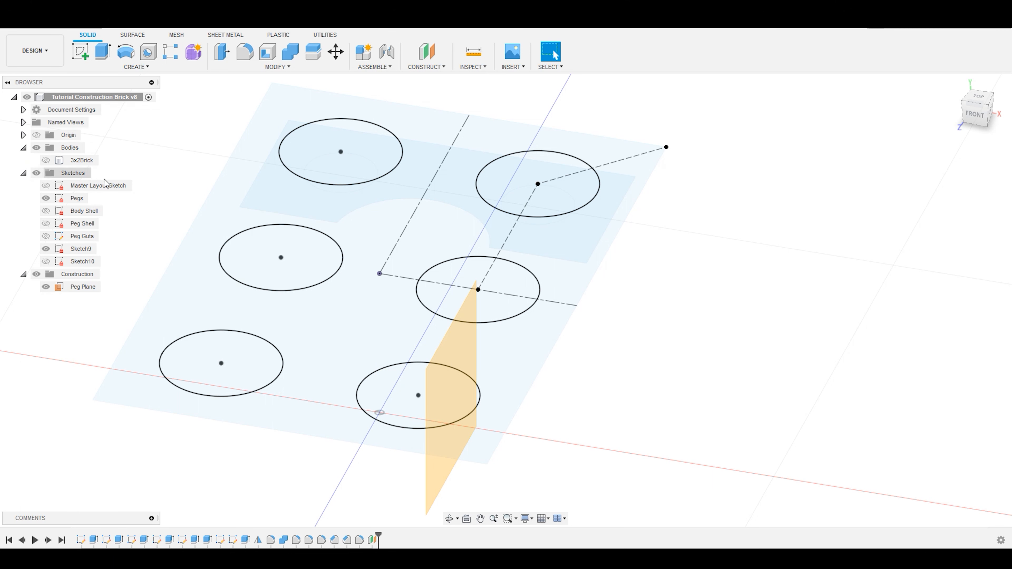
Start a new sketch on the Peg Plane.
scroll(719, 273, "down", 2)
left_click(495, 439)
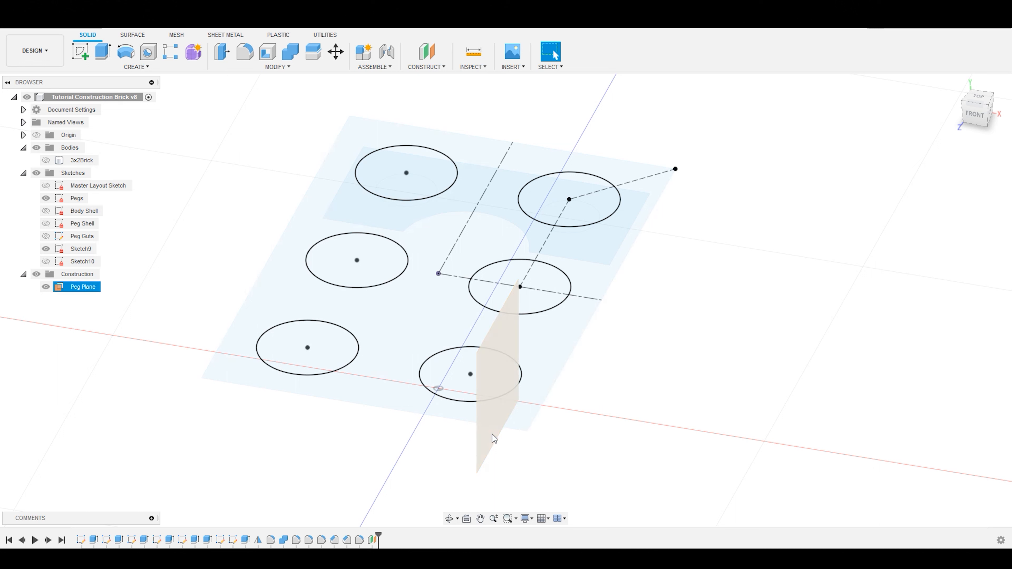
left_click(490, 443)
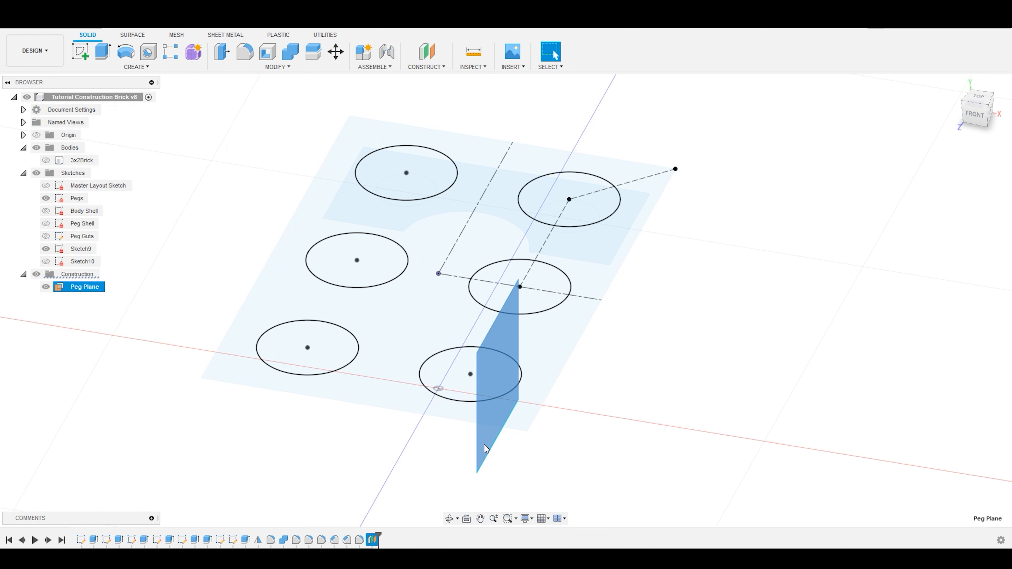
left_click(81, 54)
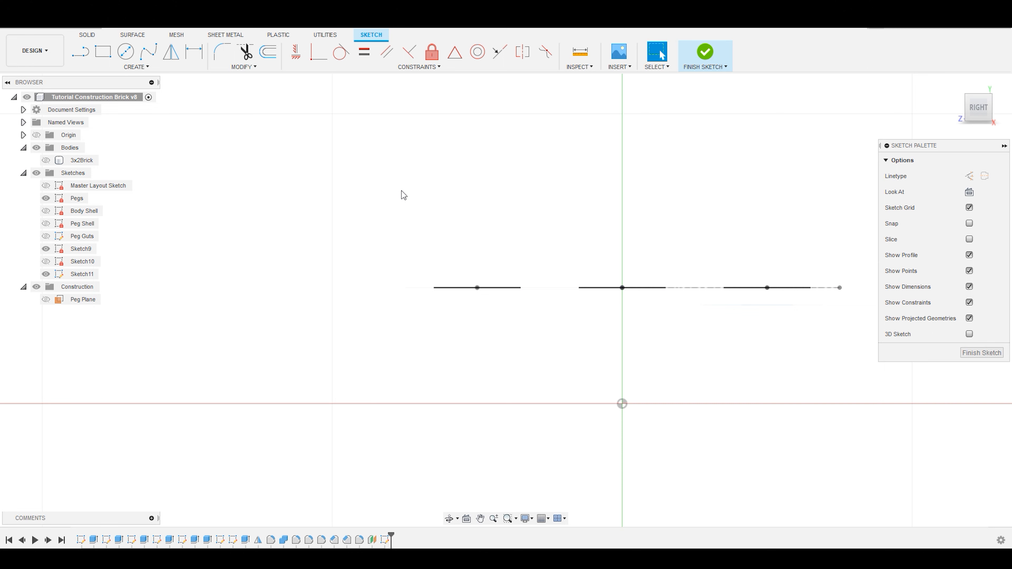
left_click(81, 56)
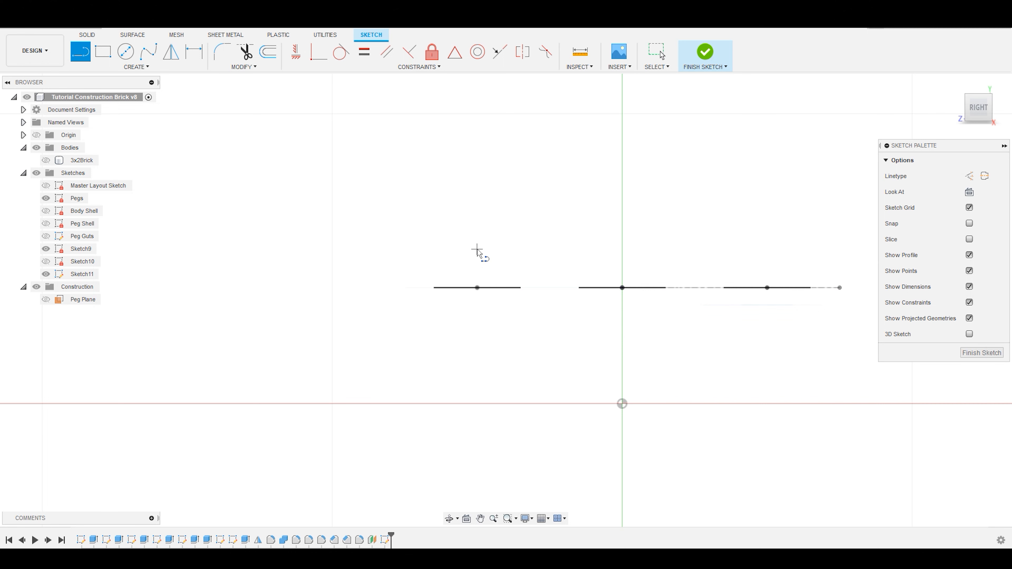
key("Escape")
Project the centre point of the front peg circle on the positive X side into the sketch, and hide the Pegs sketch.
middle_click_drag(478, 244, 477, 255, "shift")
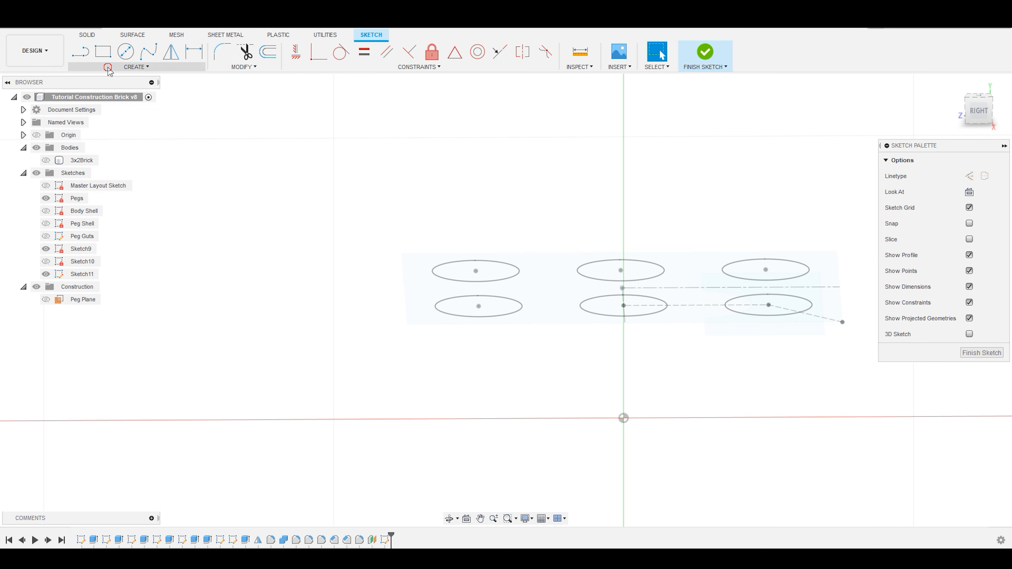
left_click(136, 67)
mouse_move(136, 244)
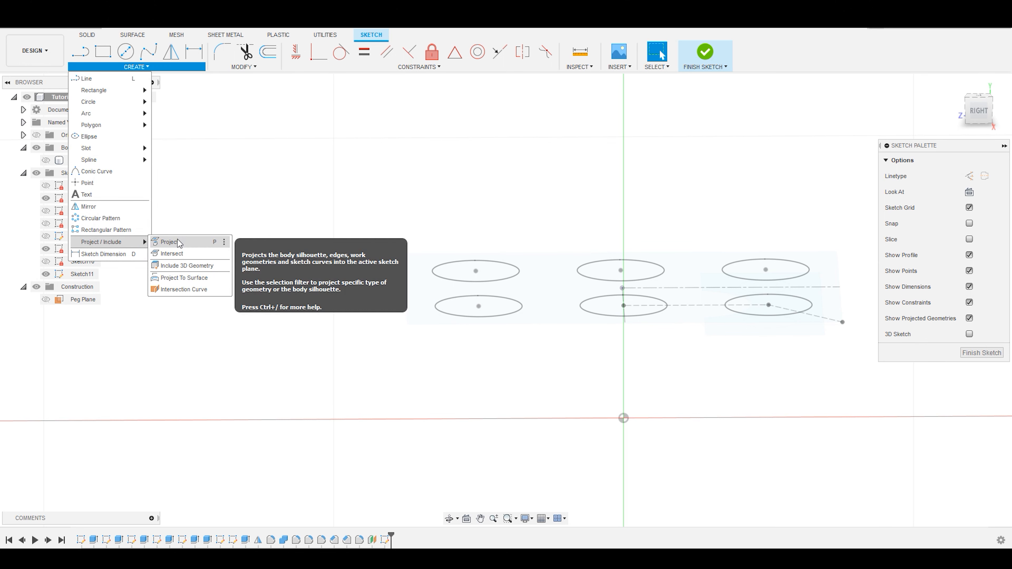
left_click(177, 242)
left_click(478, 306)
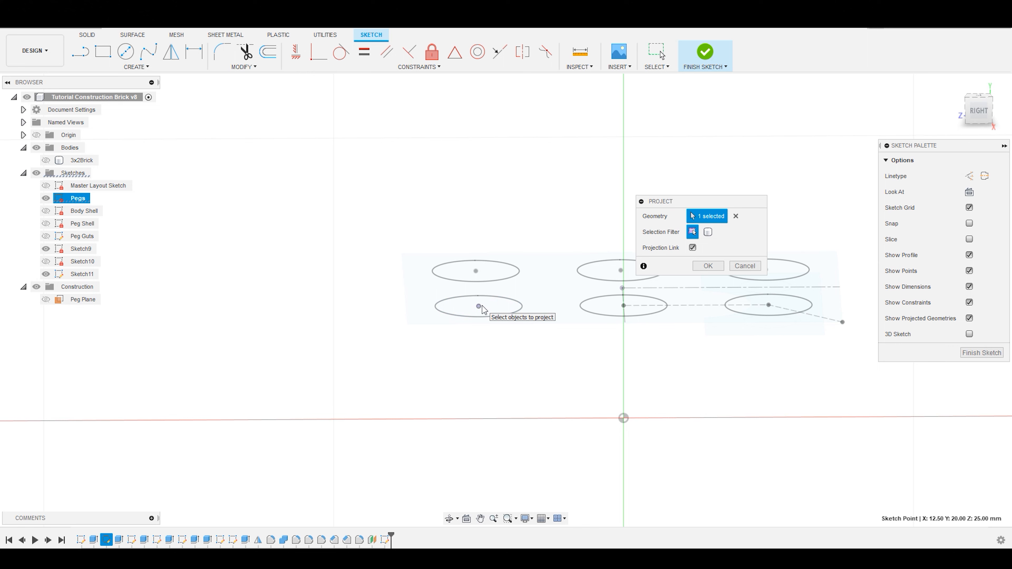
left_click(711, 269)
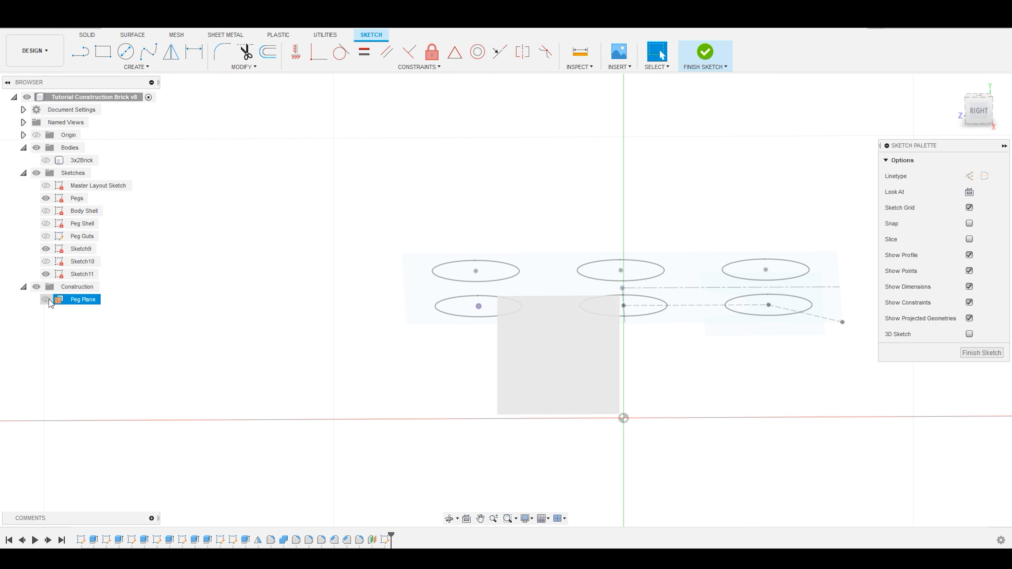
left_click(51, 198)
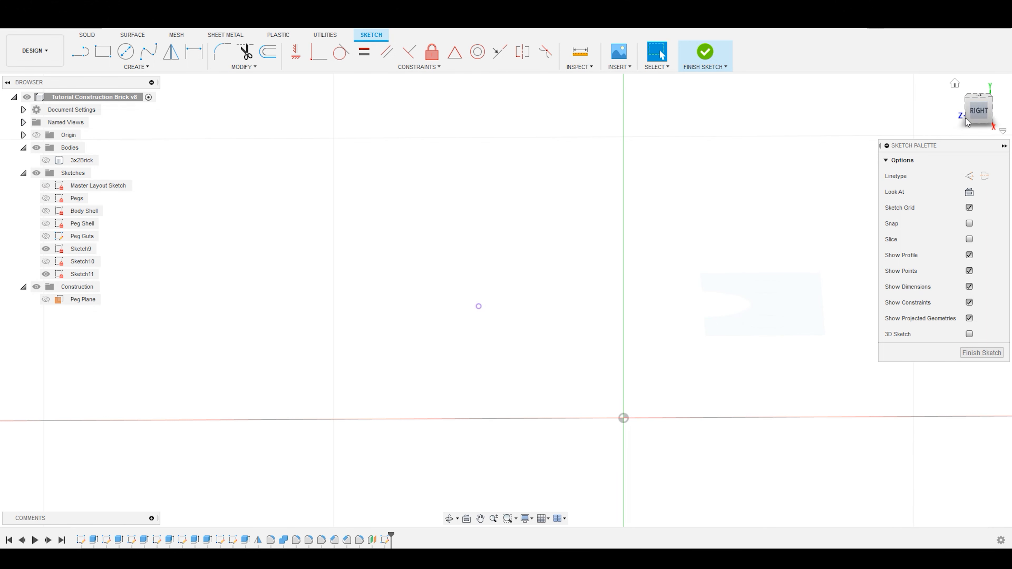
Draw a vertical line about 22 mm long upward from the projected peg centre point.
left_click(979, 111)
left_click(501, 308)
scroll(478, 303, "up", 2)
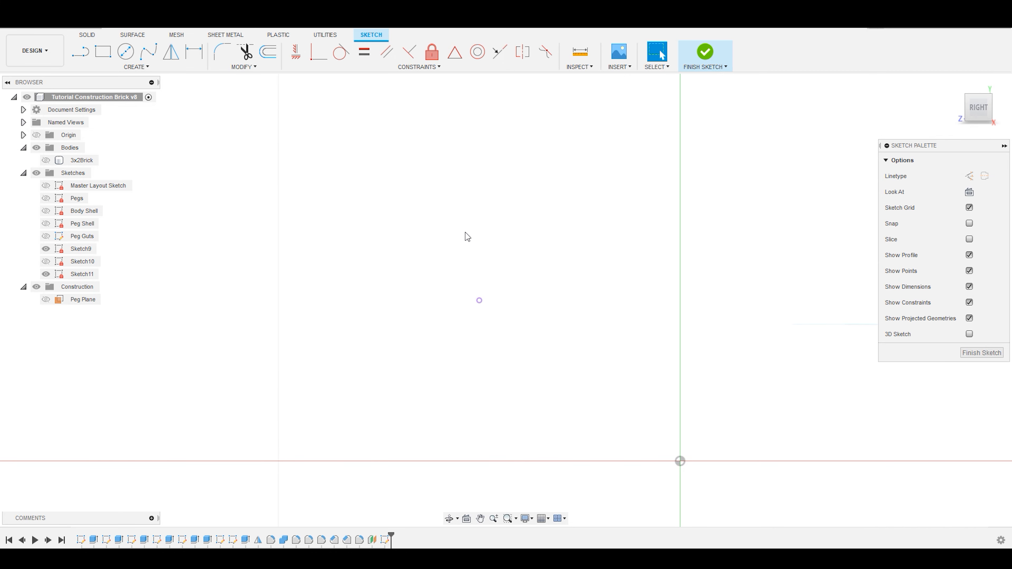
left_click(75, 55)
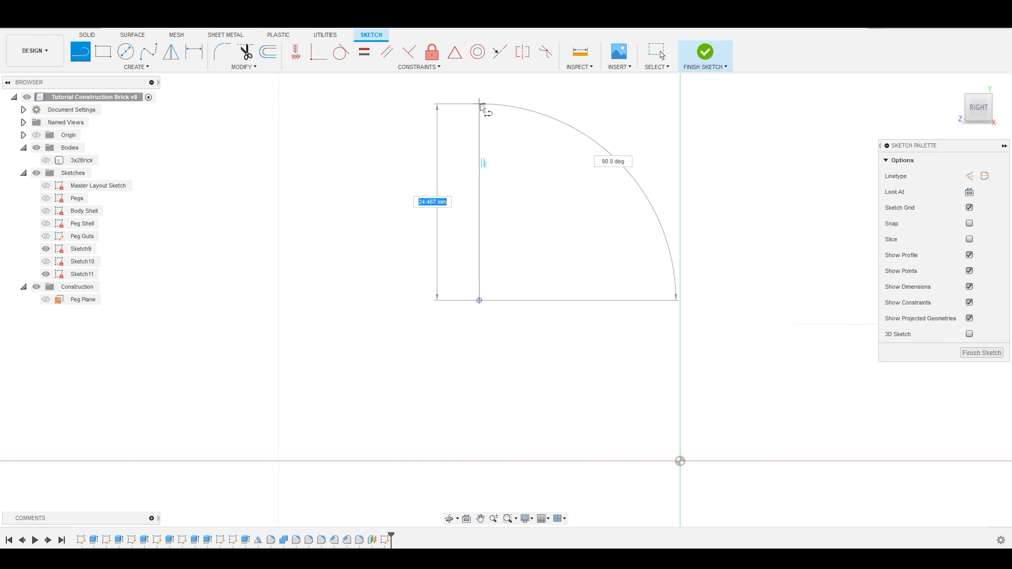
scroll(481, 103, "up", 2)
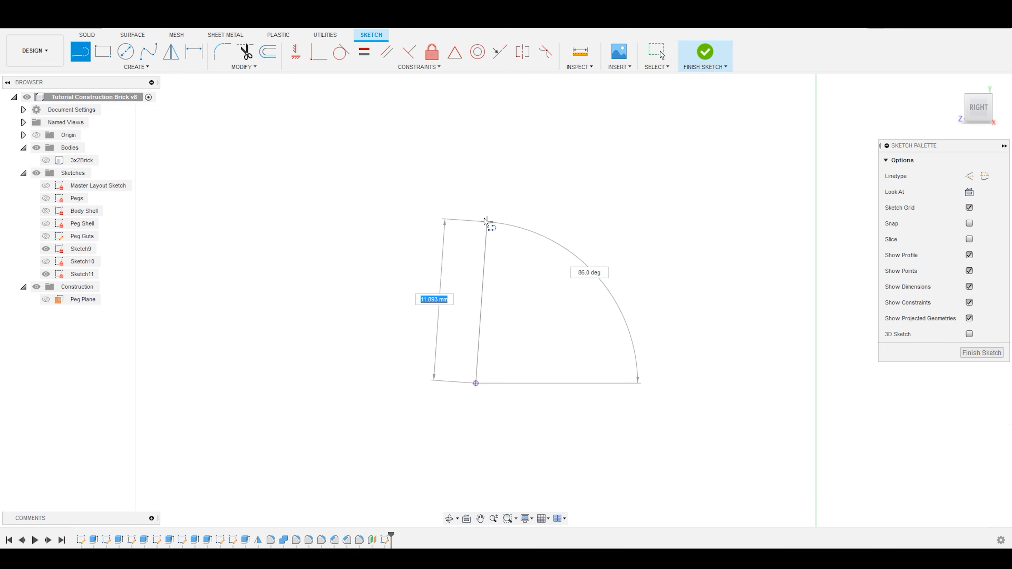
left_click(477, 82)
key("Escape")
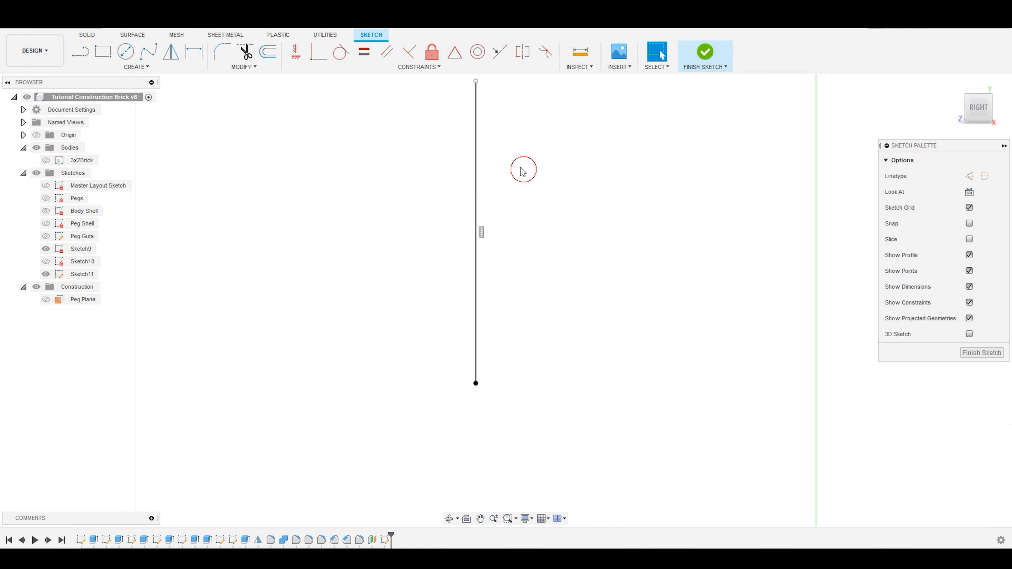
Convert the vertical line into a centerline.
left_click(480, 115)
scroll(596, 351, "down", 3)
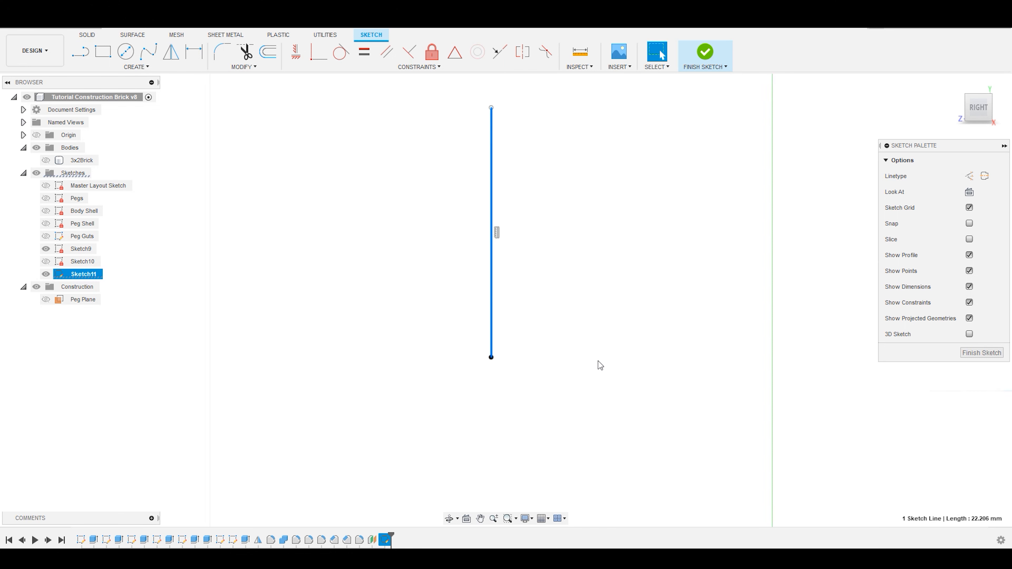
scroll(549, 169, "up", 1)
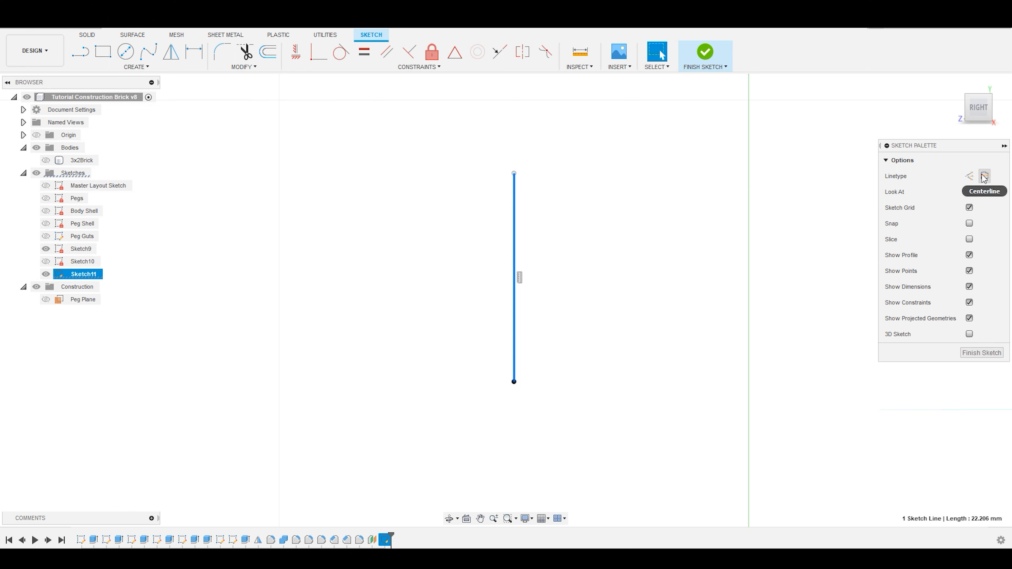
left_click_drag(957, 147, 860, 173)
left_click(887, 204)
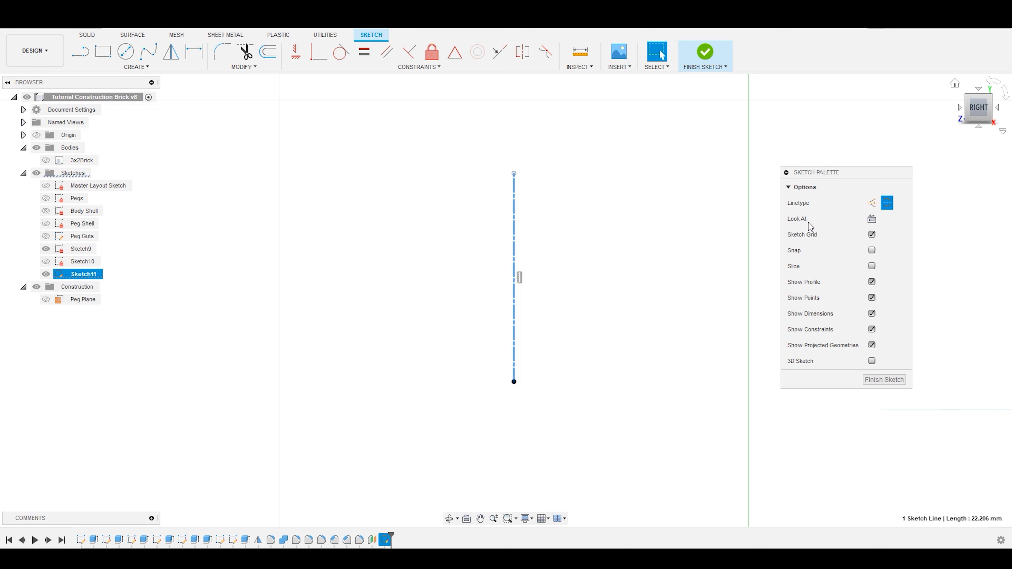
left_click(665, 228)
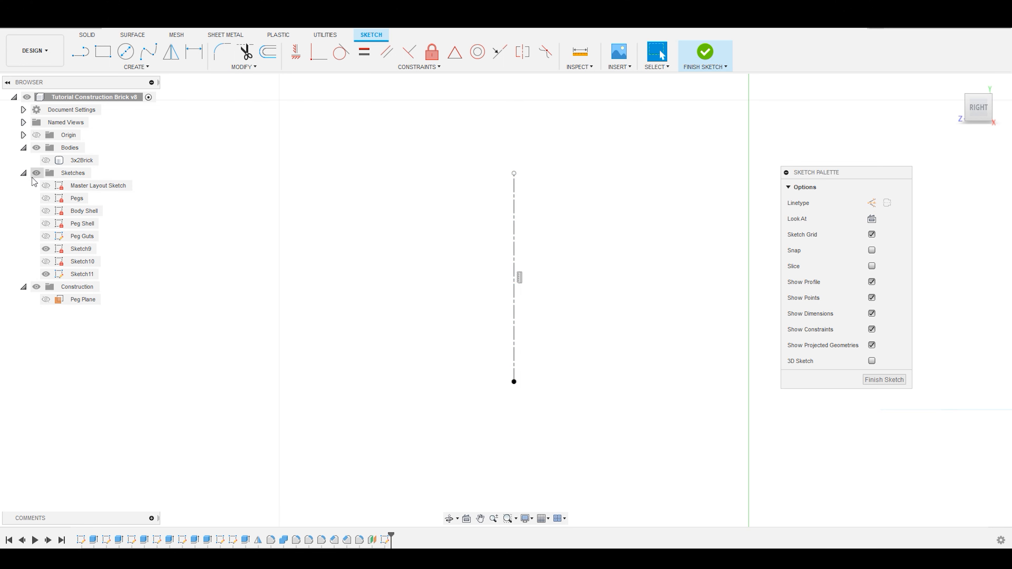
Show the 3x2Brick body behind the sketch and collapse the list of sketches.
left_click(36, 173)
left_click(36, 172)
left_click(25, 173)
left_click(45, 160)
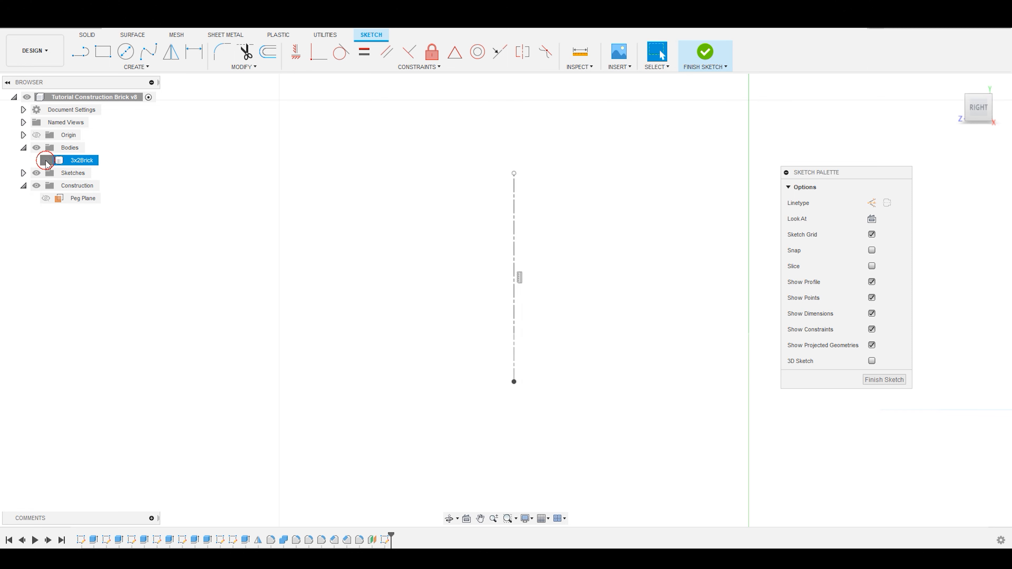
scroll(406, 284, "down", 3)
scroll(543, 225, "up", 3)
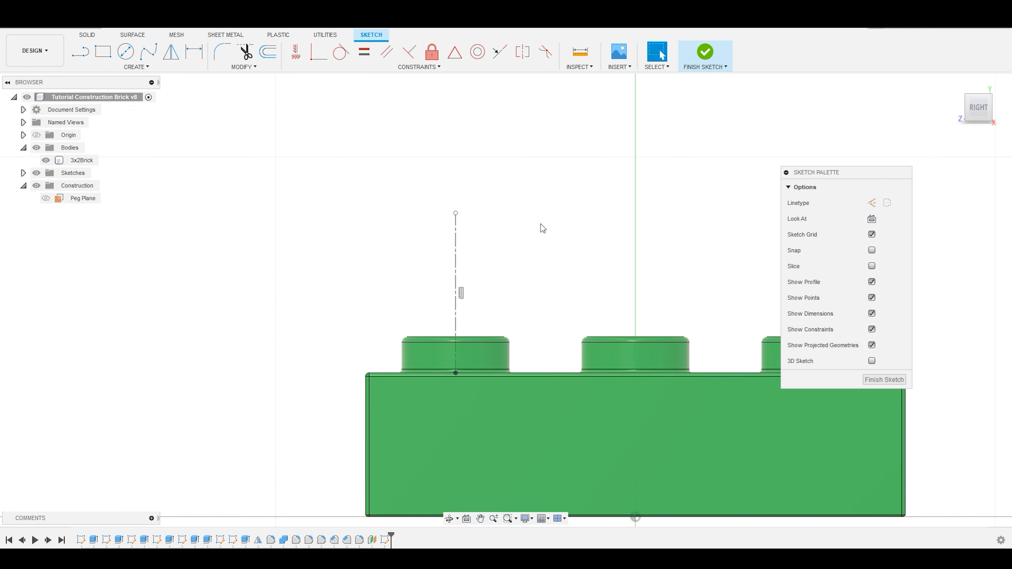
scroll(507, 272, "up", 1)
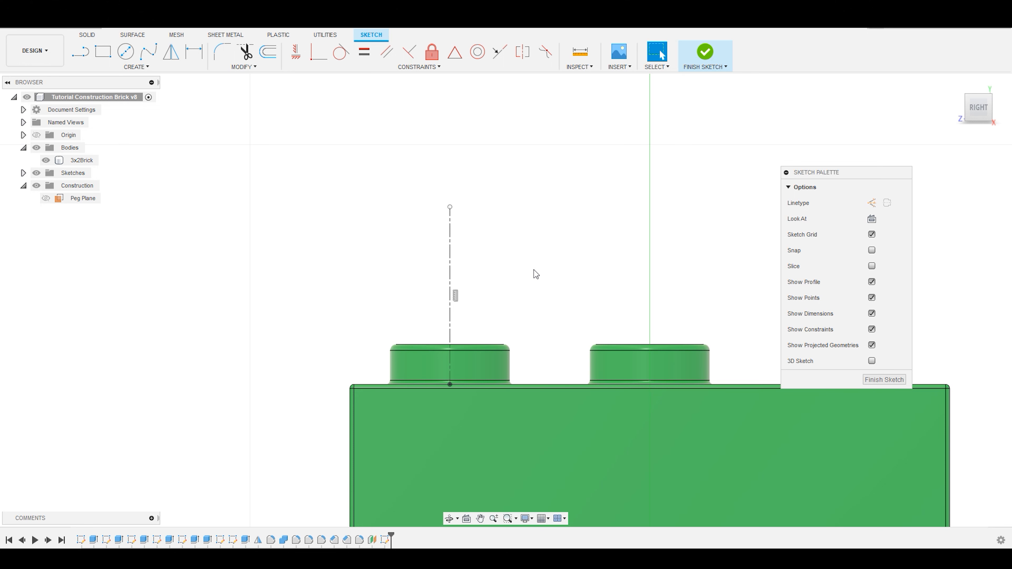
middle_click_drag(541, 234, 553, 250, "shift")
scroll(556, 251, "down", 3)
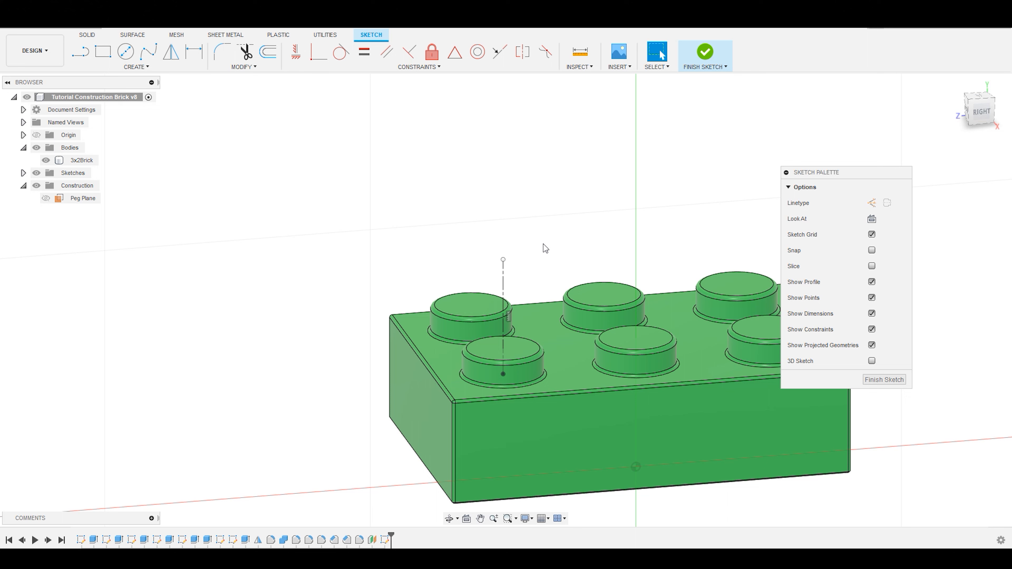
Draw a closed stepped half-profile from the centerline's upper end, with a top edge about 9.6 mm wide and a wider middle section, ending near the peg's base.
left_click(980, 111)
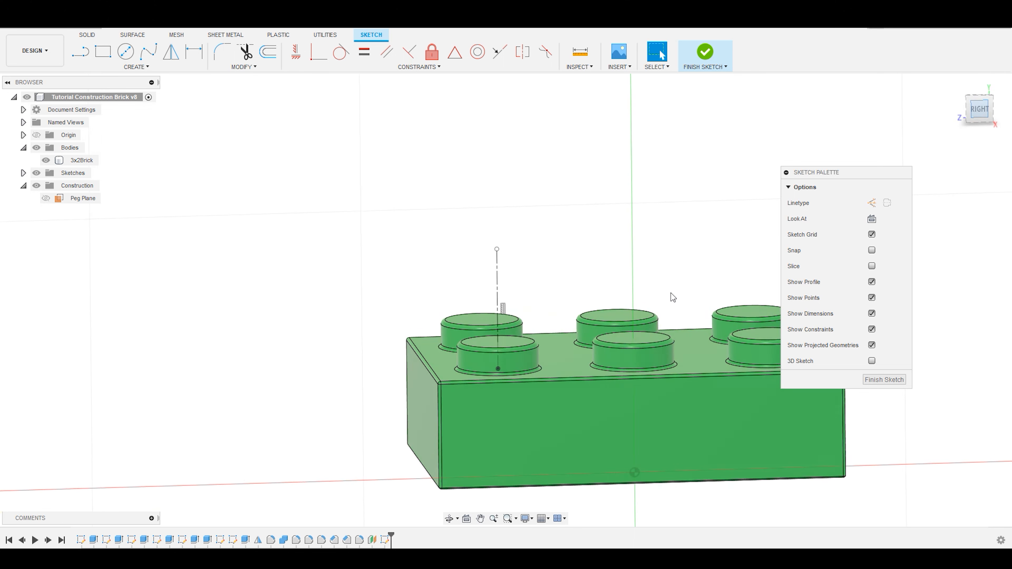
key("l")
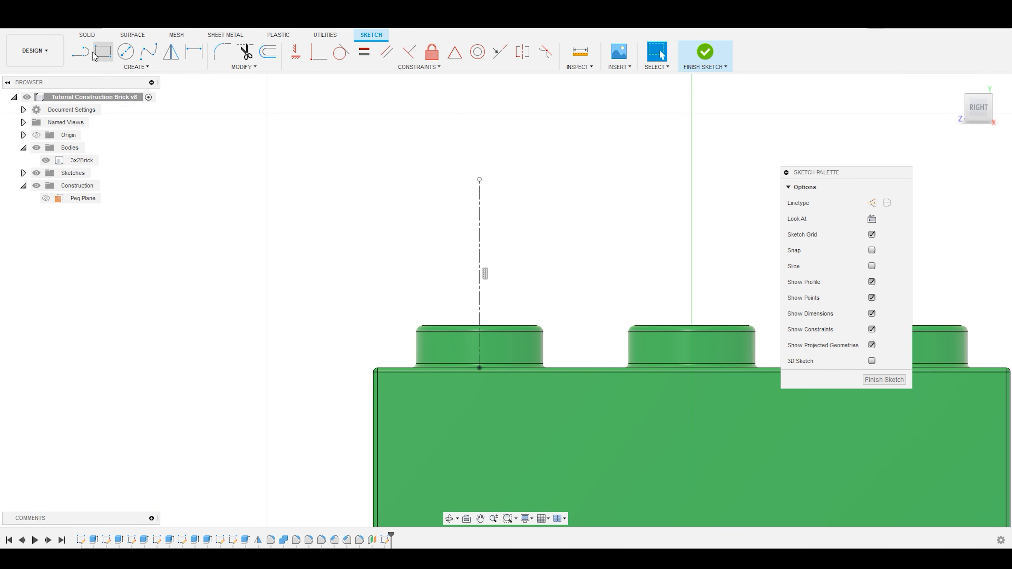
scroll(504, 355, "down", 1)
scroll(492, 355, "up", 3)
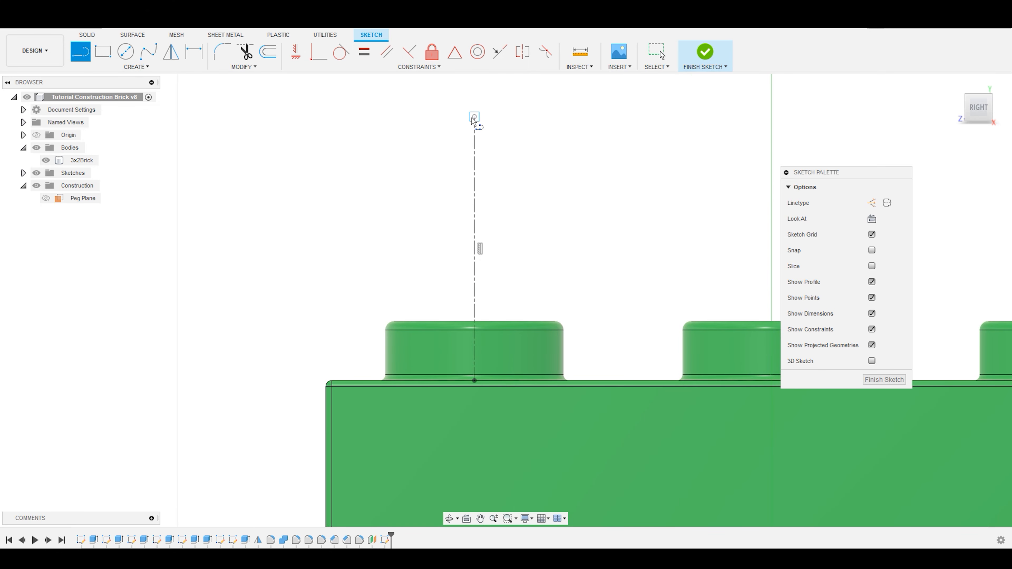
left_click(474, 117)
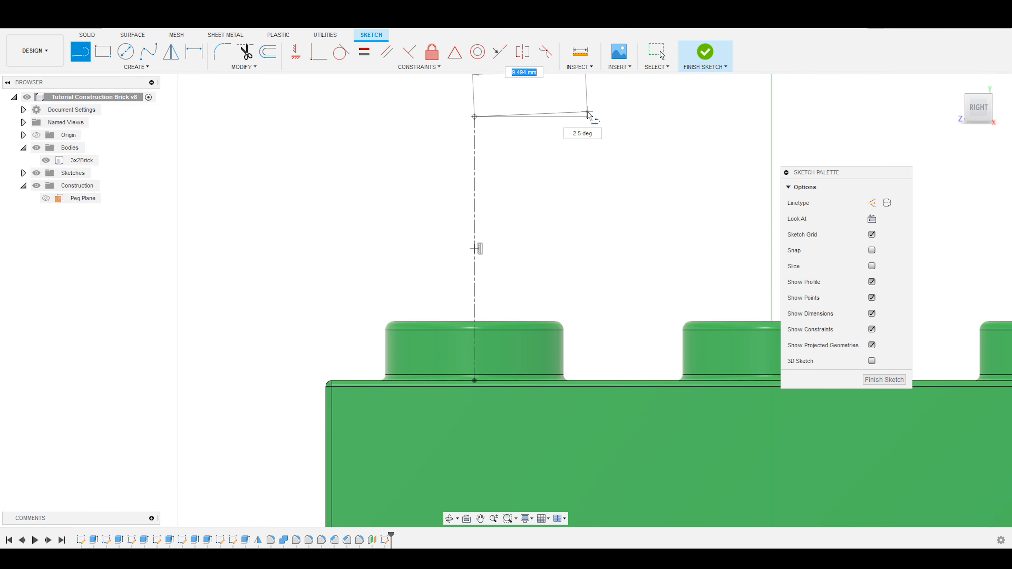
left_click(588, 117)
left_click(588, 166)
left_click(647, 167)
left_click(647, 363)
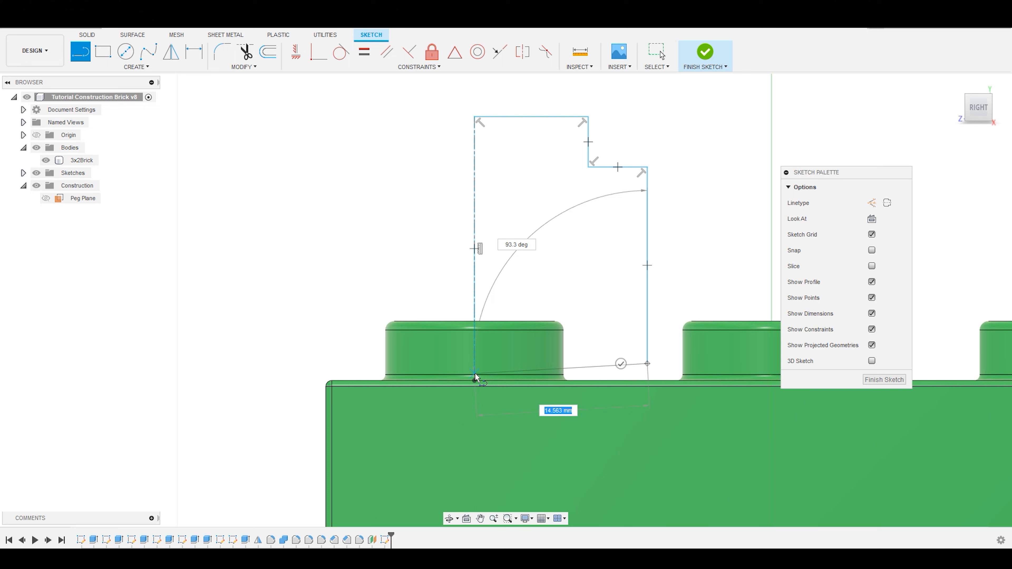
left_click(624, 364)
left_click(600, 375)
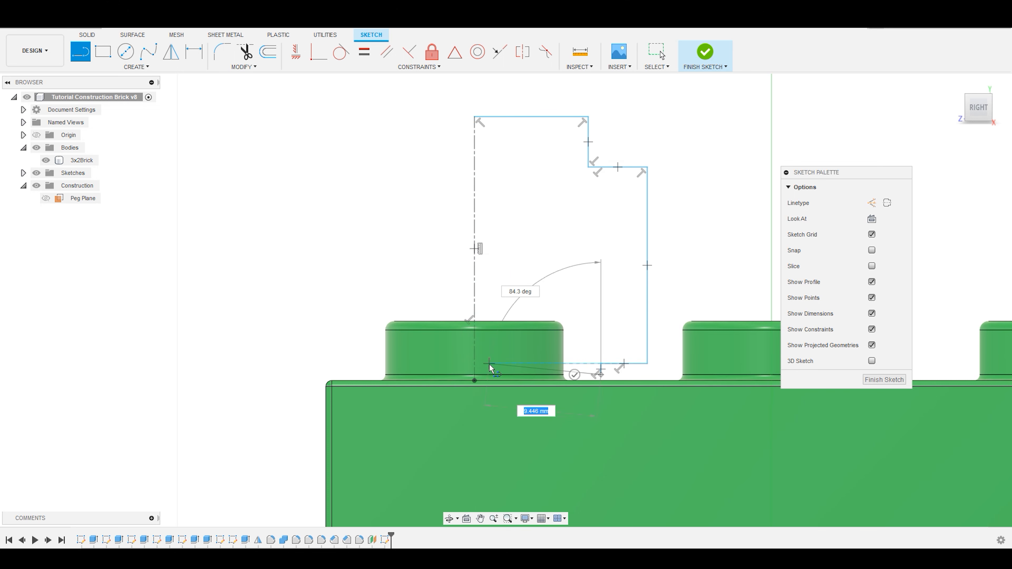
left_click(474, 375)
key("Escape")
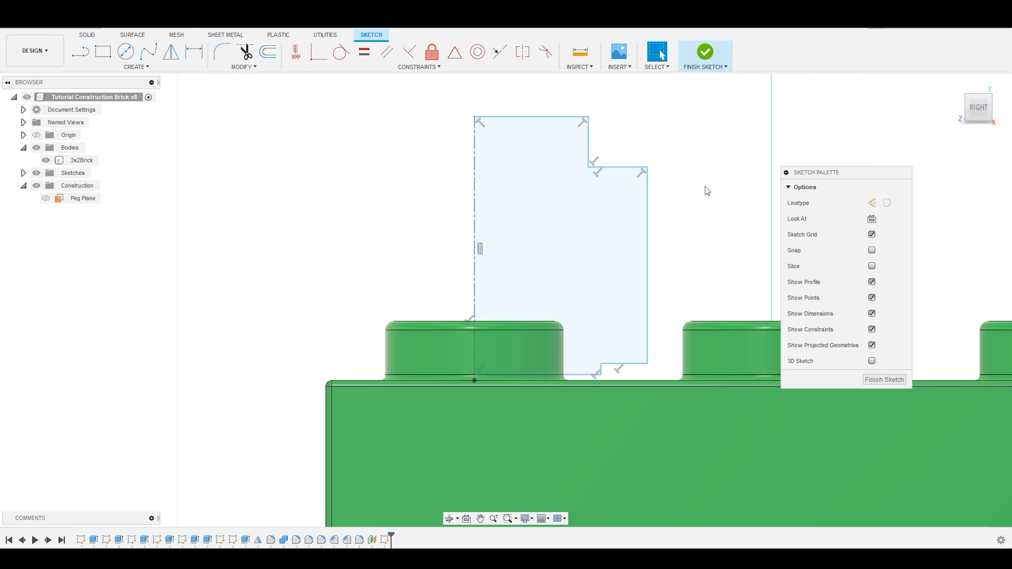
left_click(194, 52)
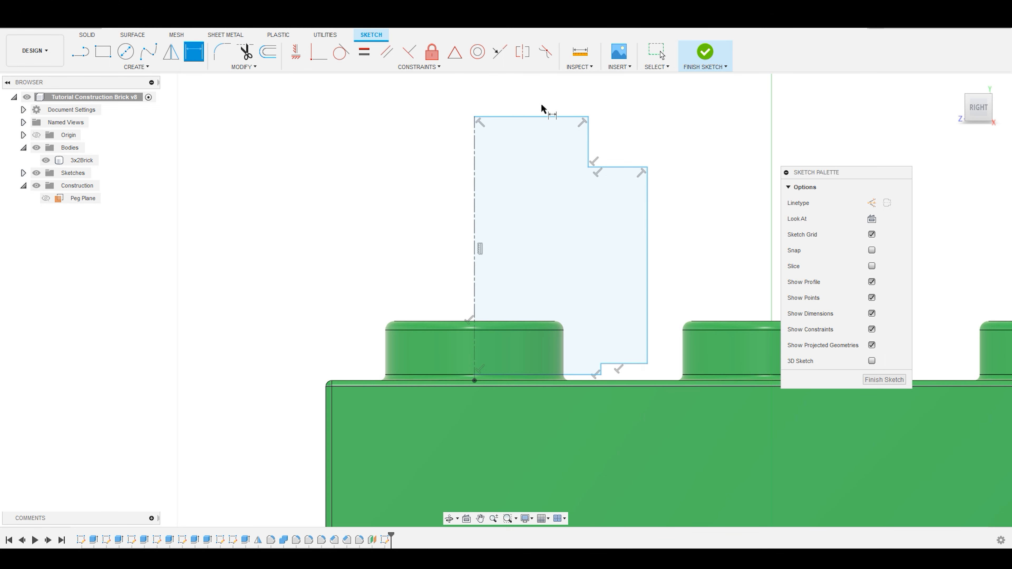
left_click(542, 116)
key("Escape")
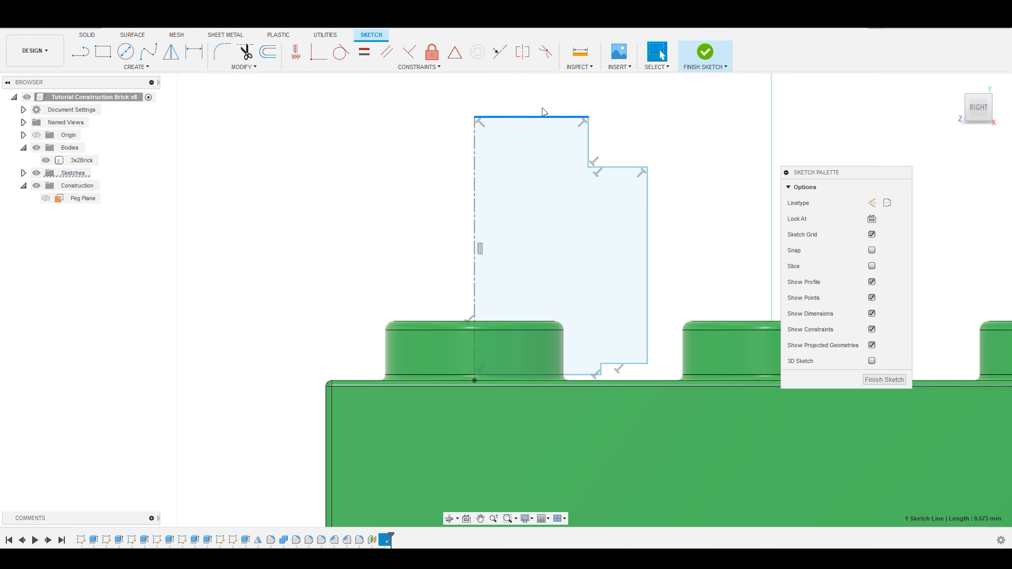
left_click(640, 110)
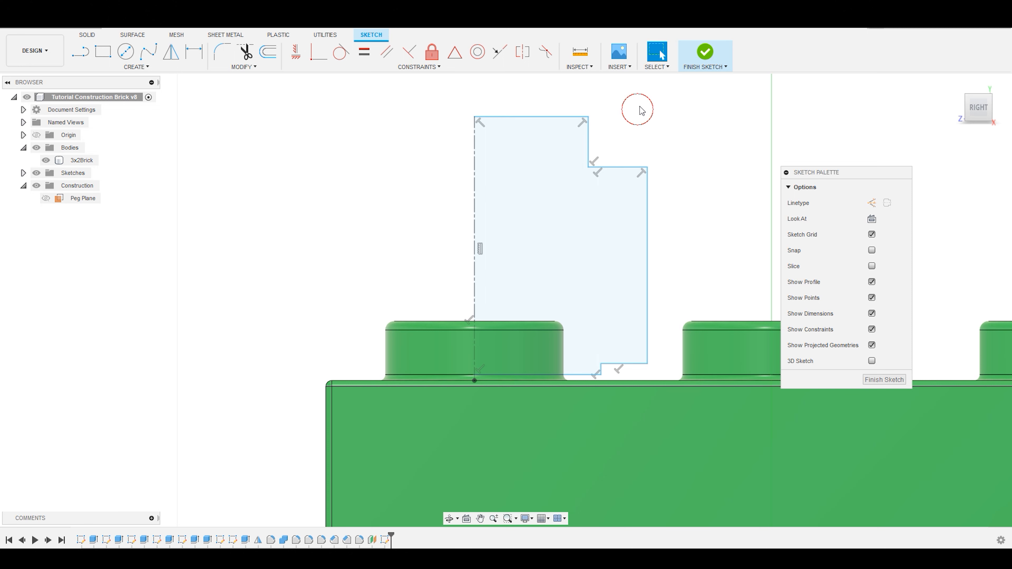
Dimension the profile's upper vertical edge about the centerline as a 25 mm diameter.
left_click(201, 59)
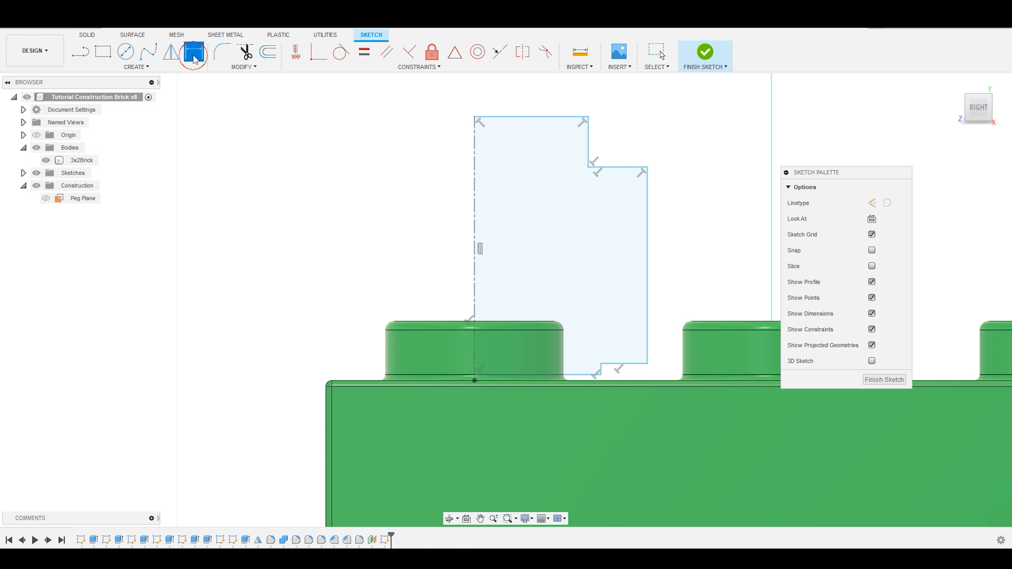
left_click(475, 150)
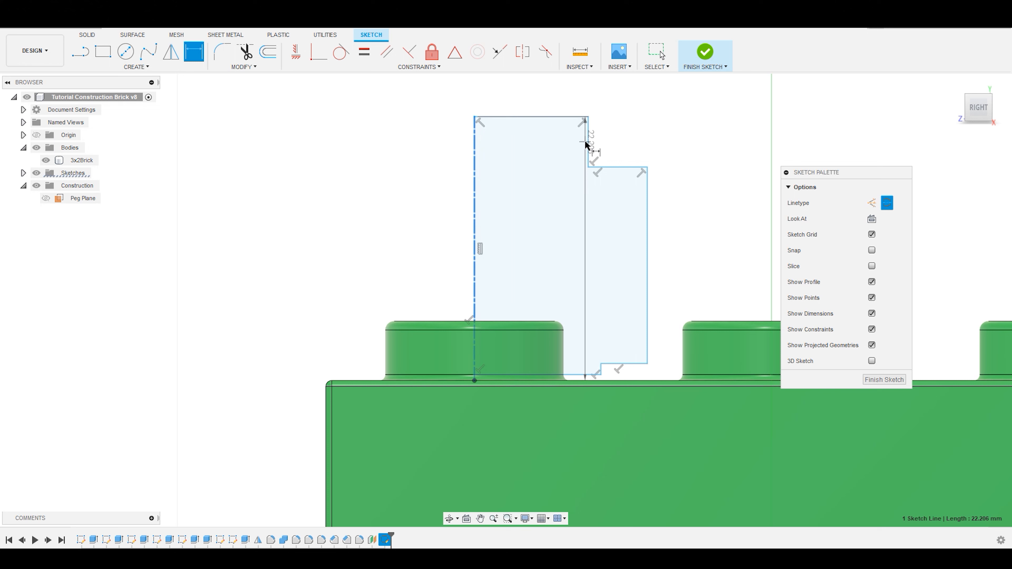
left_click(588, 142)
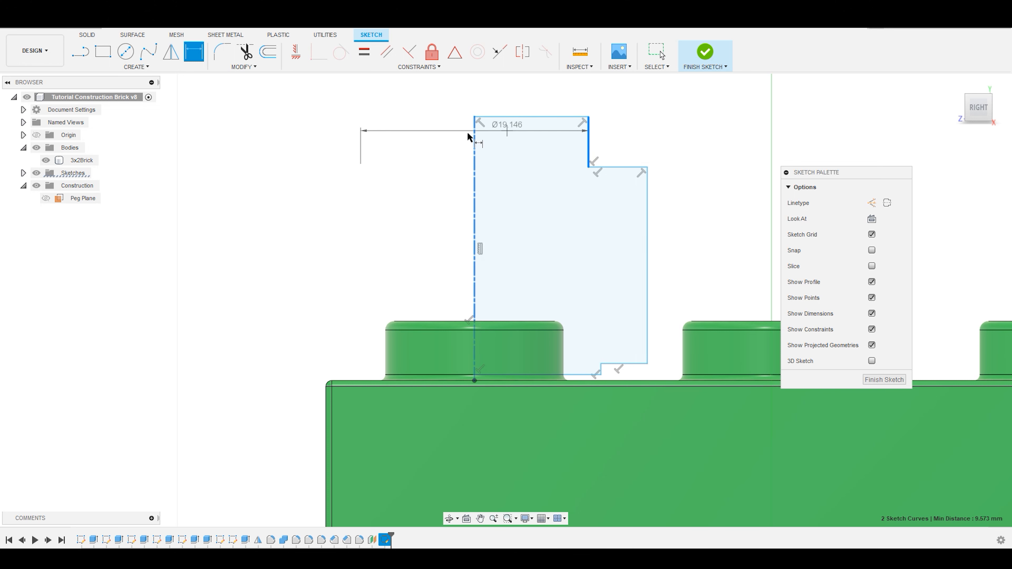
left_click(460, 102)
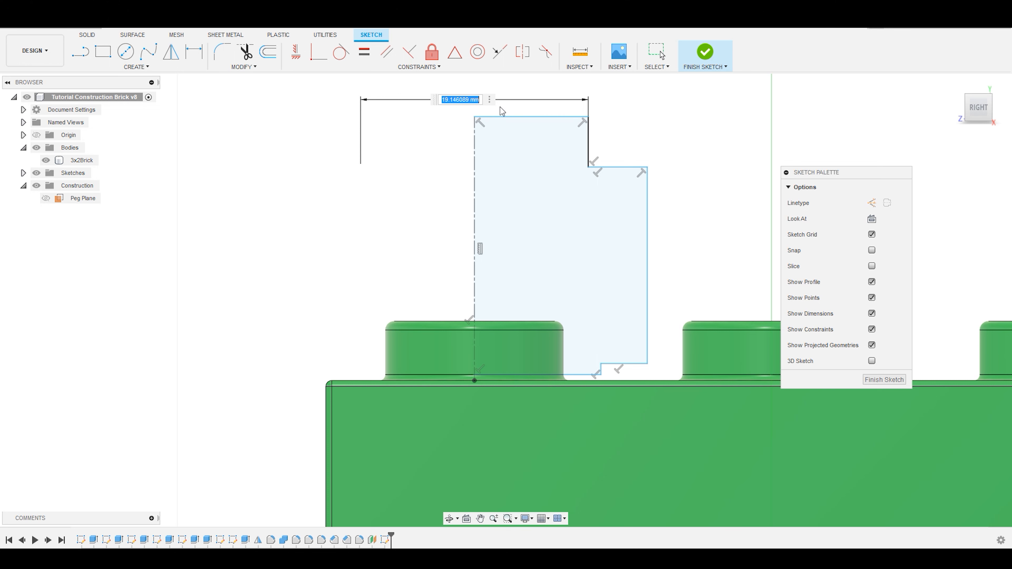
type("25")
key("Return")
Dimension the outermost vertical edge of the profile's middle section about the centerline as a 30 mm diameter.
key("d")
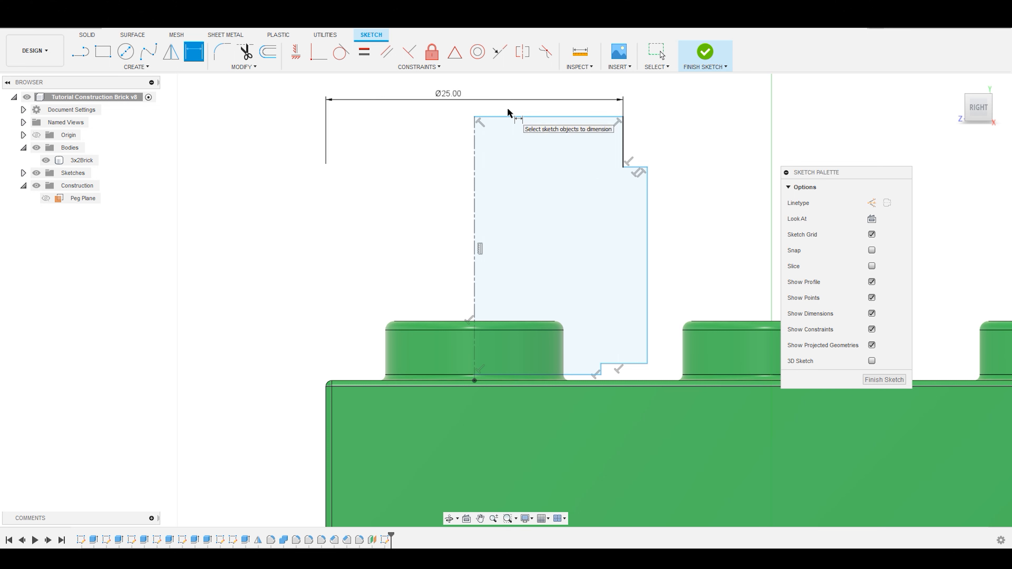
left_click(648, 217)
left_click(474, 215)
left_click(410, 224)
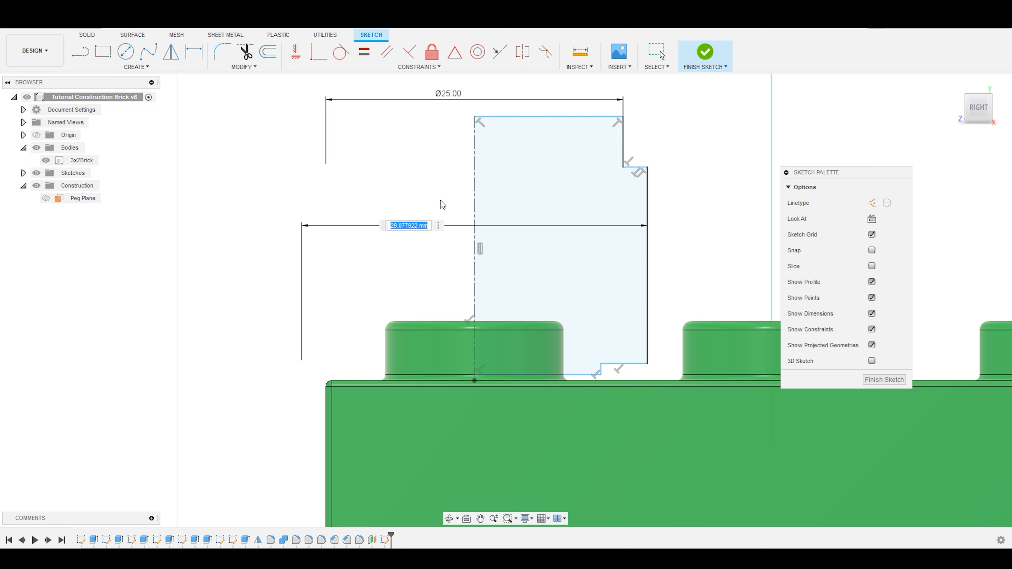
type("30")
key("Return")
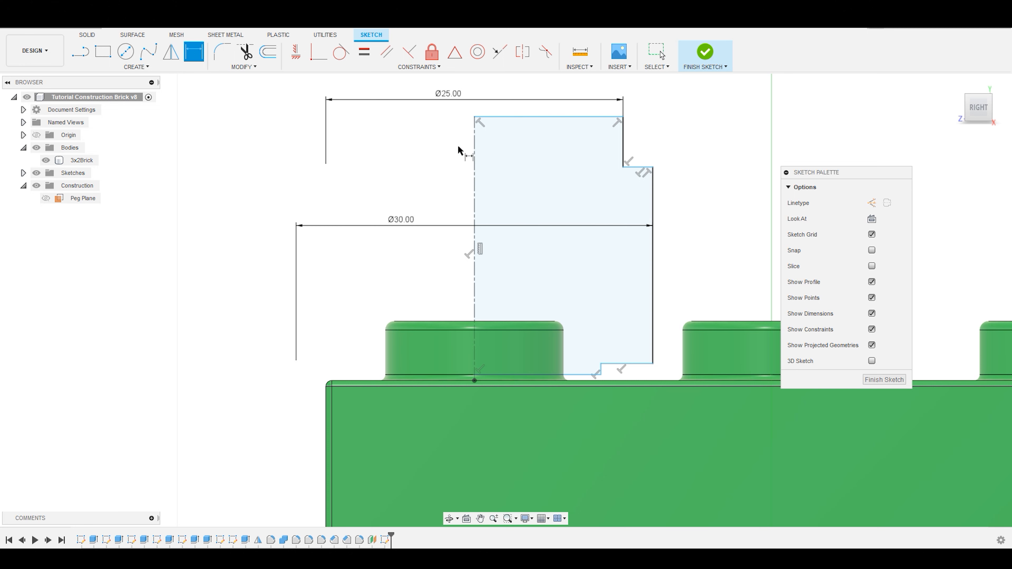
key("Escape")
Delete the entire stepped profile together with its centerline and dimensions from the sketch.
mouse_move(295, 88)
left_mouse_down()
mouse_move(779, 384)
mouse_move(674, 389)
left_mouse_up()
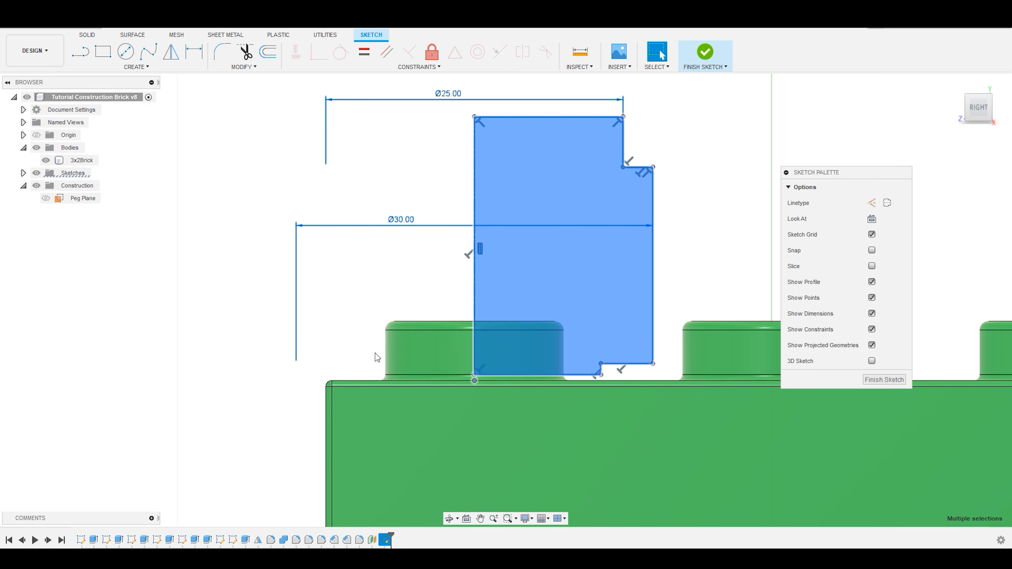
scroll(375, 353, "down", 2)
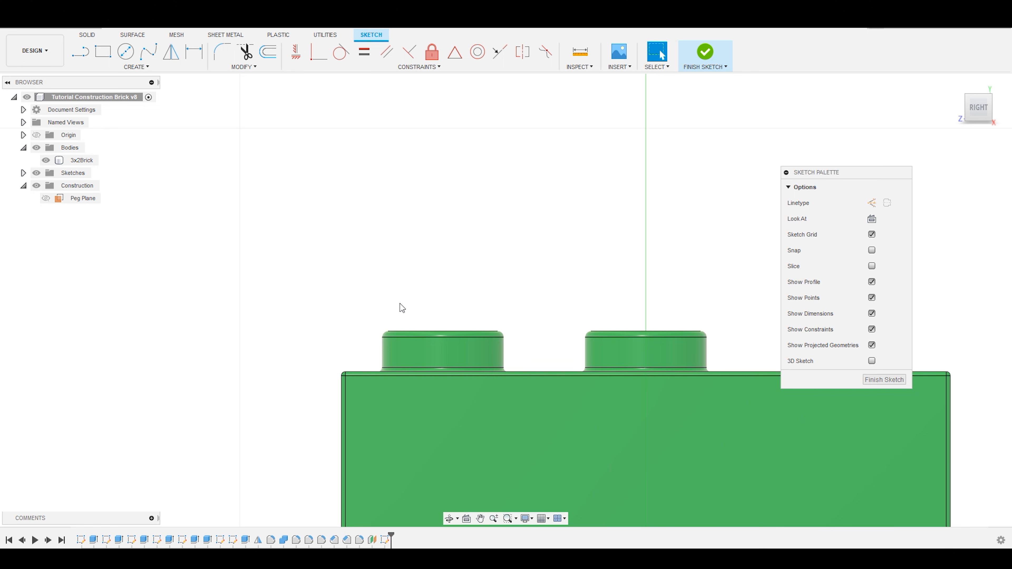
scroll(462, 231, "down", 3)
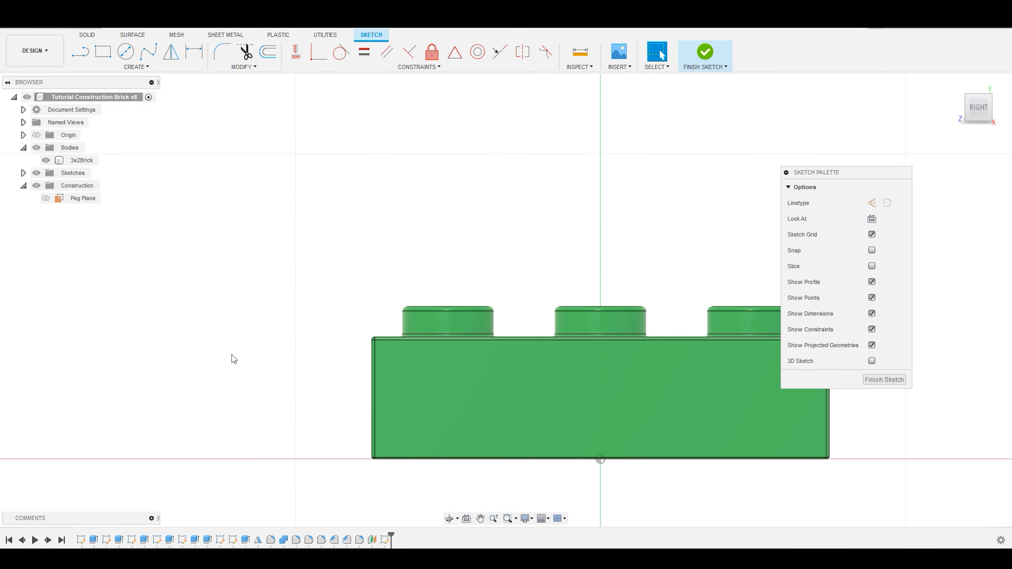
right_click(386, 541)
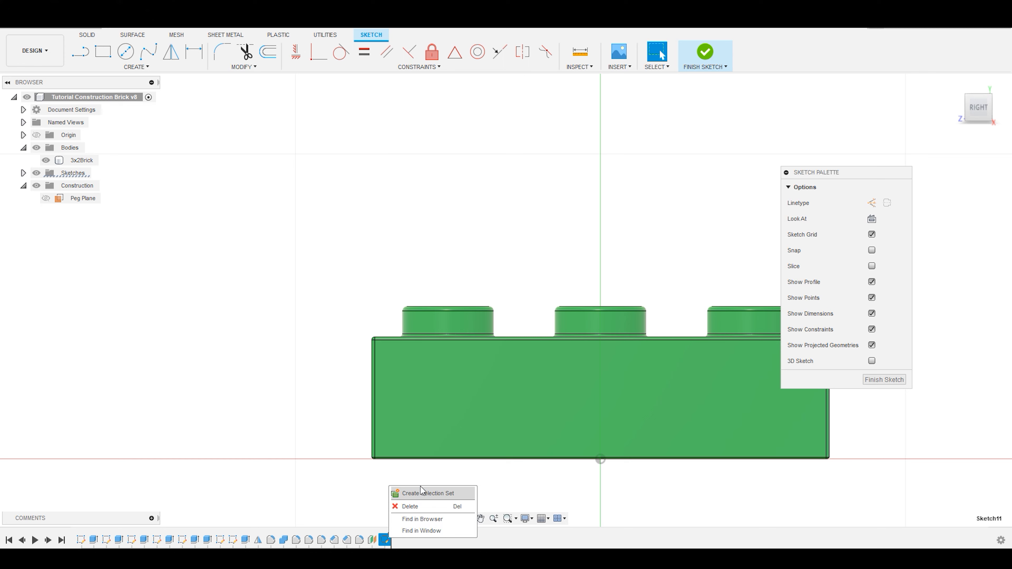
left_click(321, 267)
scroll(434, 344, "down", 1)
scroll(466, 282, "up", 3)
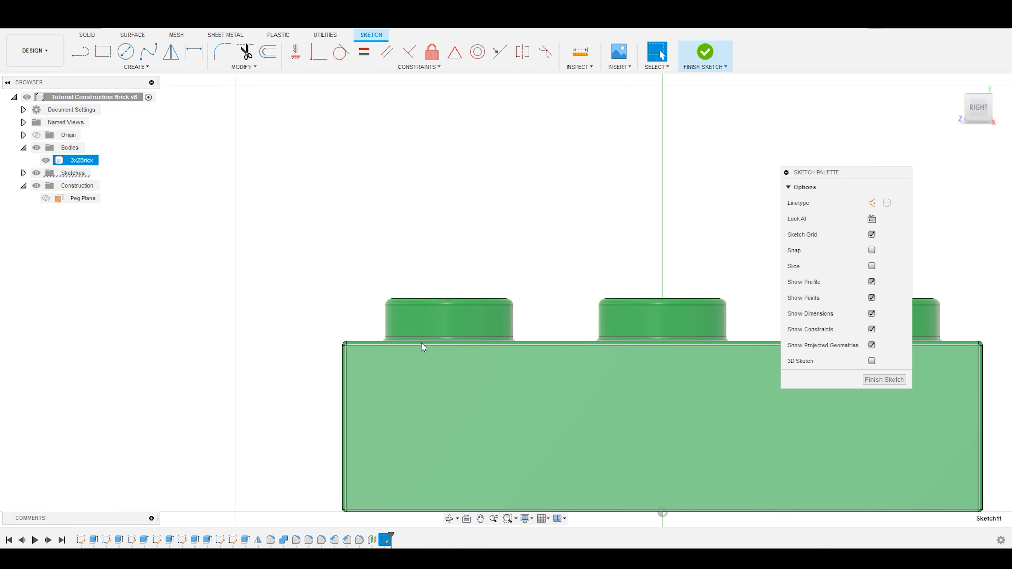
scroll(459, 389, "down", 2)
scroll(452, 445, "up", 2)
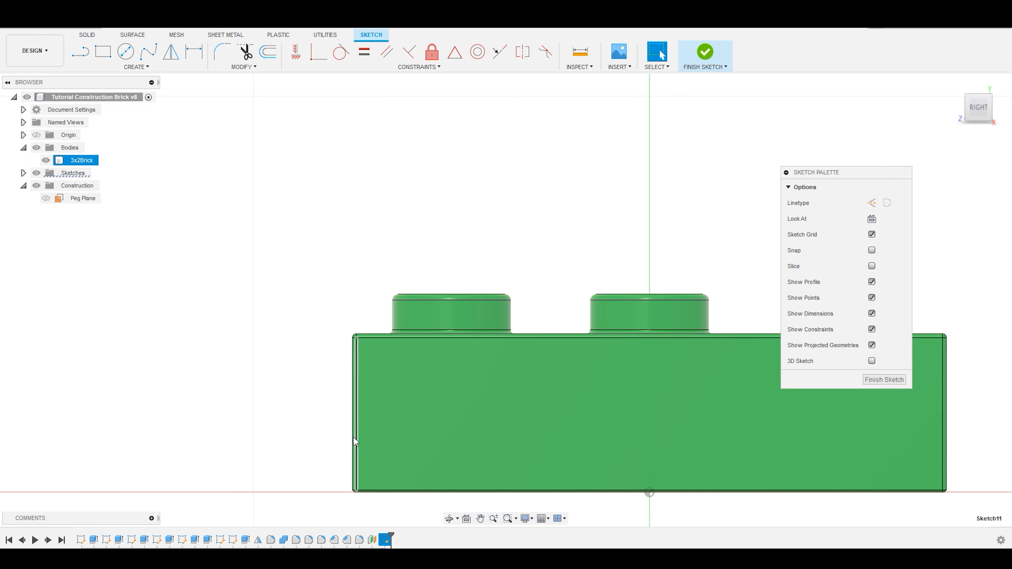
left_click(309, 361)
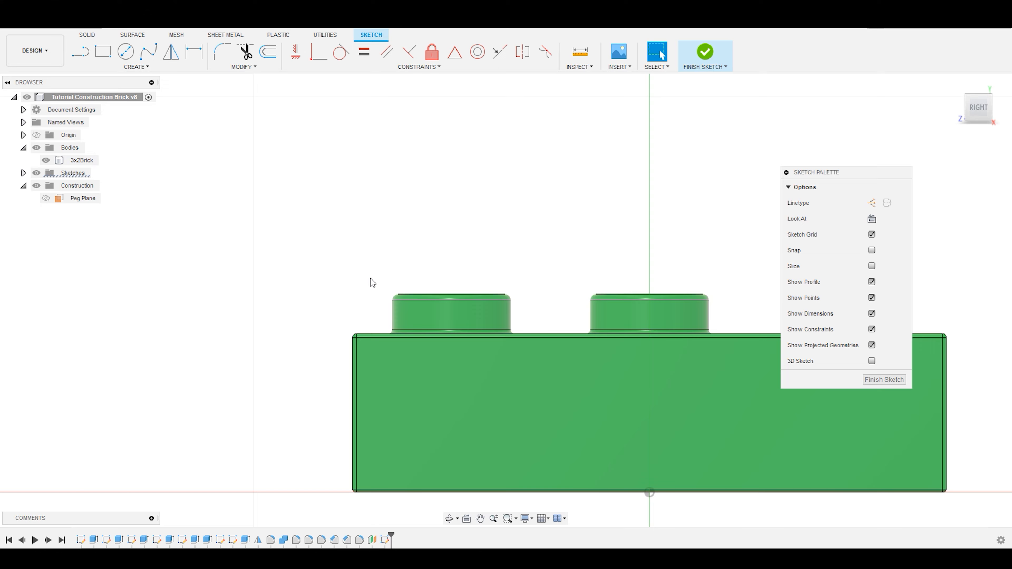
scroll(395, 251, "down", 2)
scroll(378, 402, "up", 3)
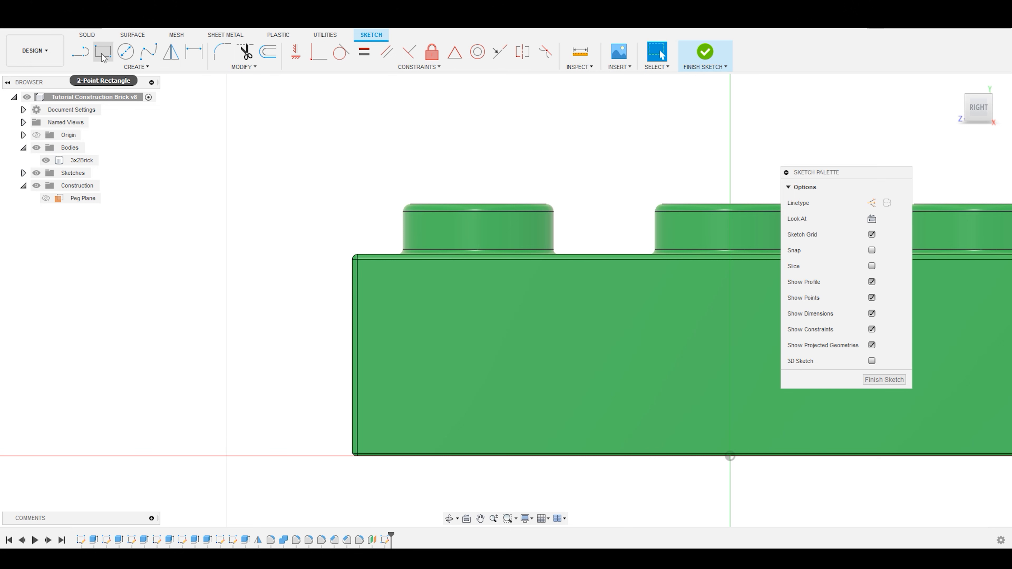
Project the first peg's lower circular edge, the brick's top edge and its adjoining vertical side edge into the sketch.
left_click(148, 67)
mouse_move(135, 242)
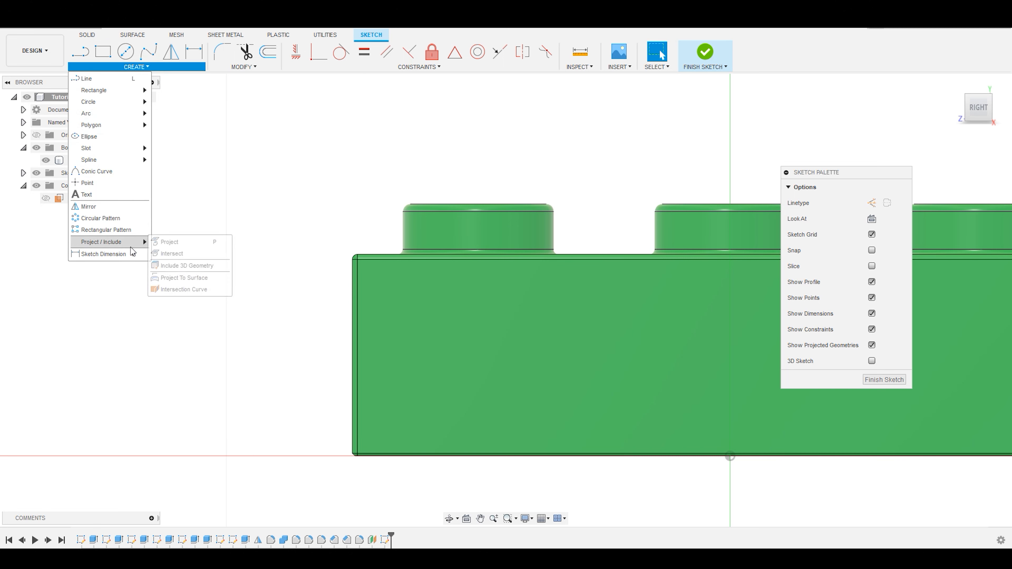
left_click(455, 205)
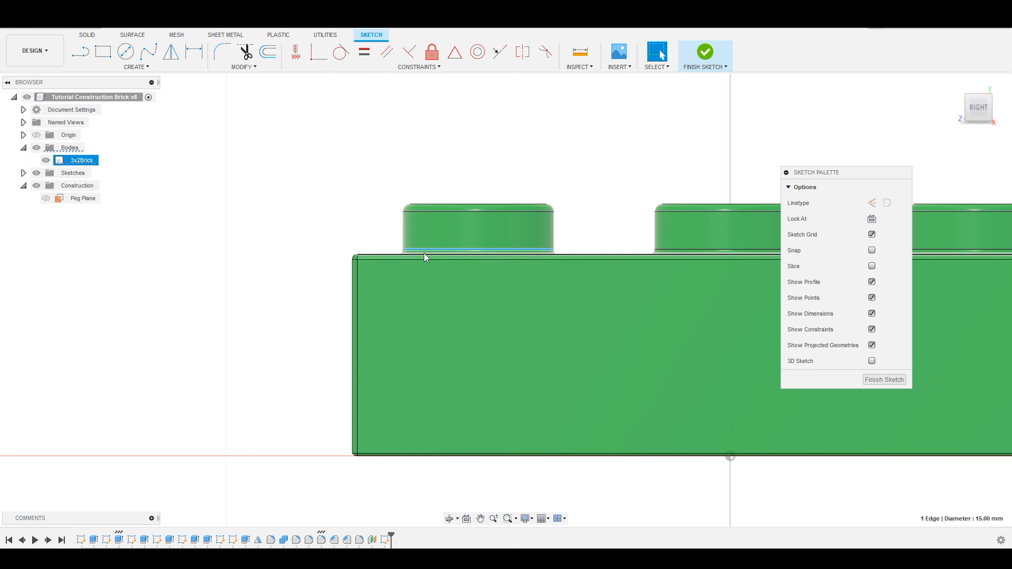
scroll(422, 254, "up", 2)
scroll(422, 254, "up", 1)
left_click(382, 254)
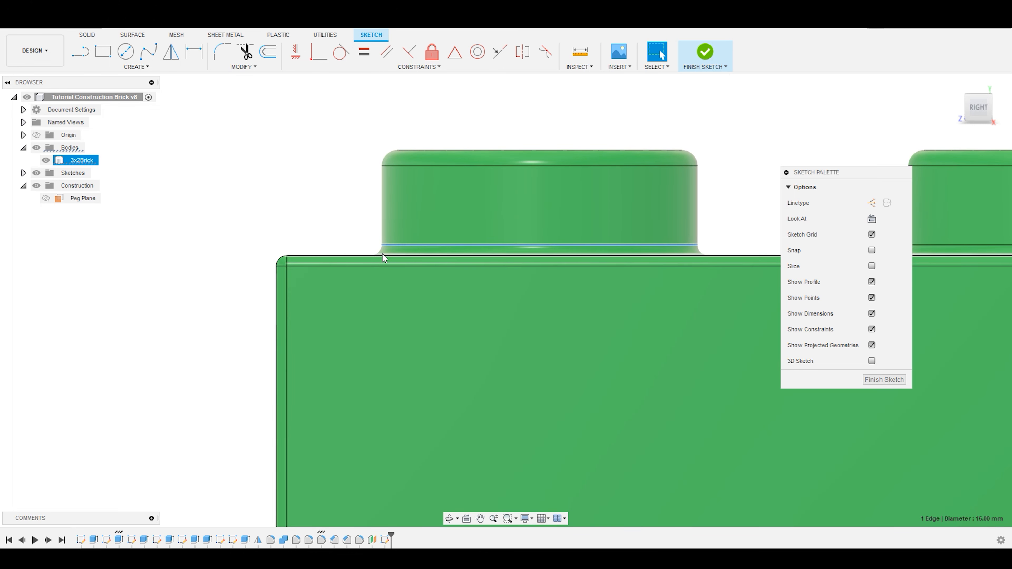
left_click(276, 294)
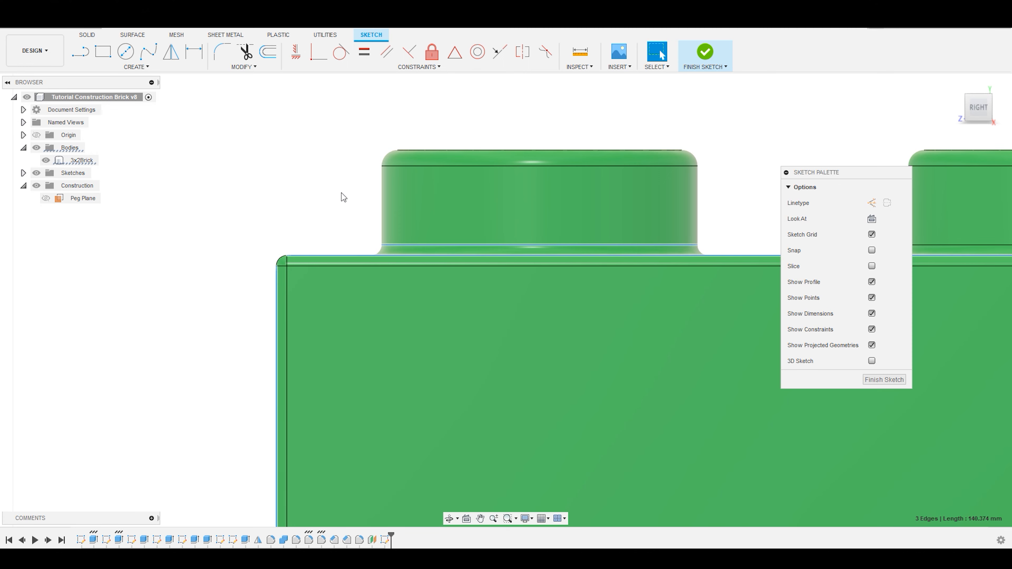
scroll(341, 193, "down", 2)
left_click(136, 67)
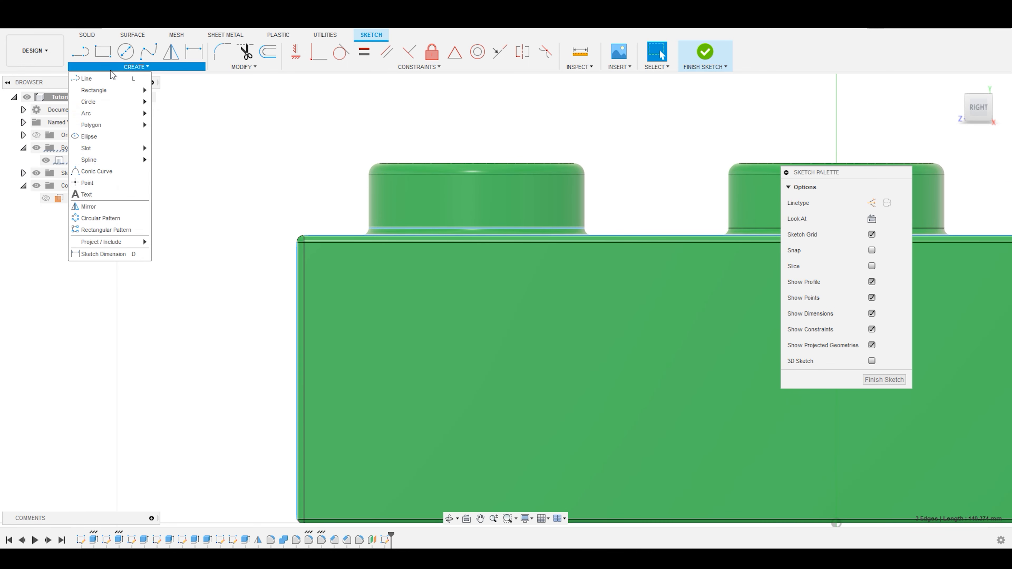
mouse_move(119, 241)
left_click(170, 244)
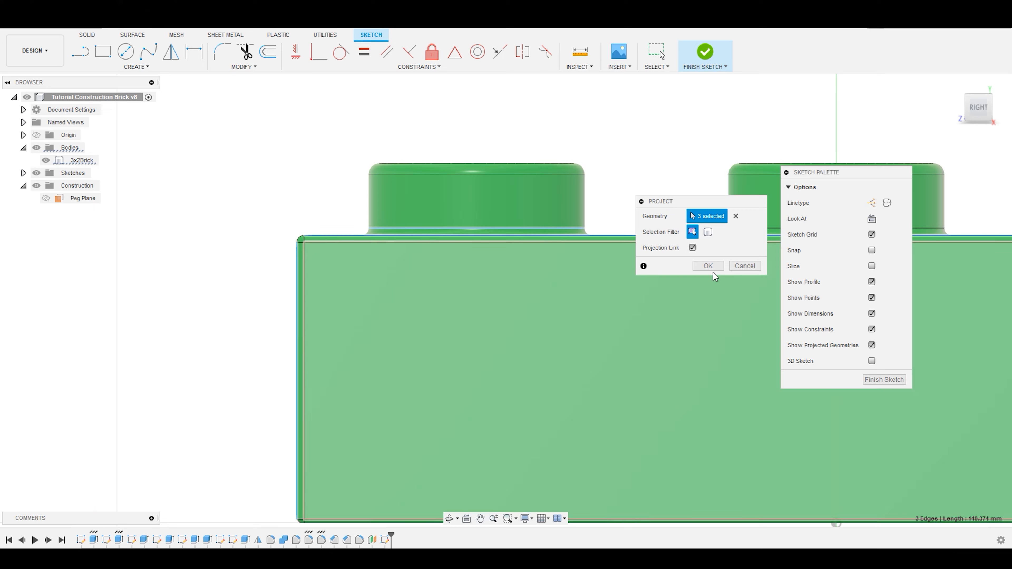
left_click(712, 266)
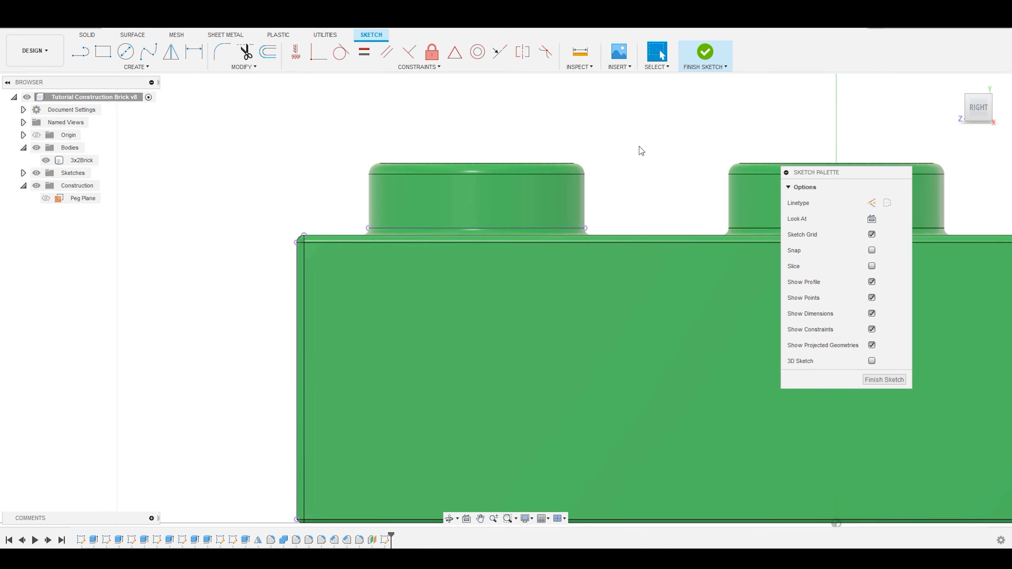
Inspect the projected line ends around the brick's rounded corner and the peg's base, and undo the projection.
scroll(638, 146, "down", 2)
scroll(637, 150, "up", 1)
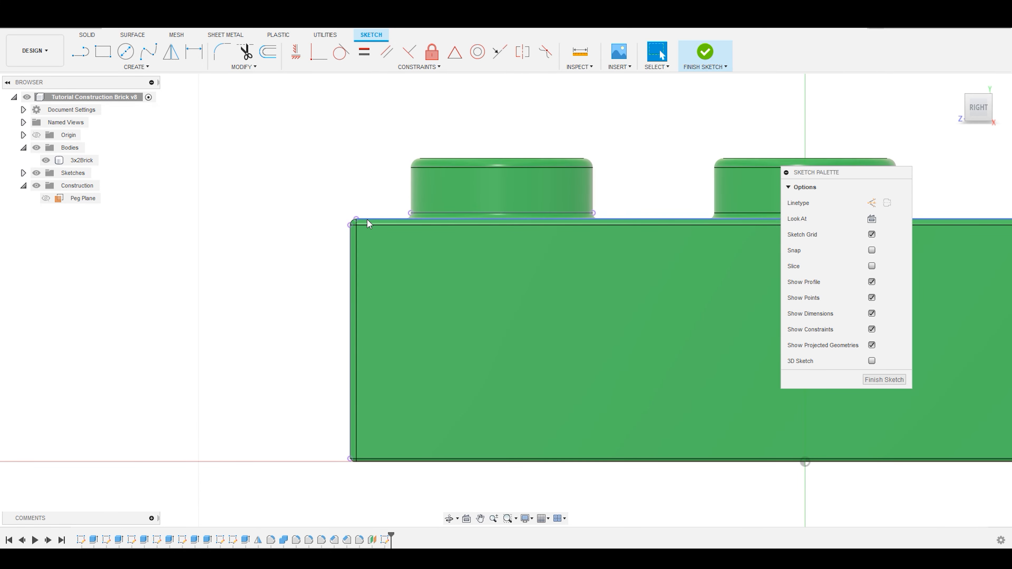
scroll(361, 221, "up", 3)
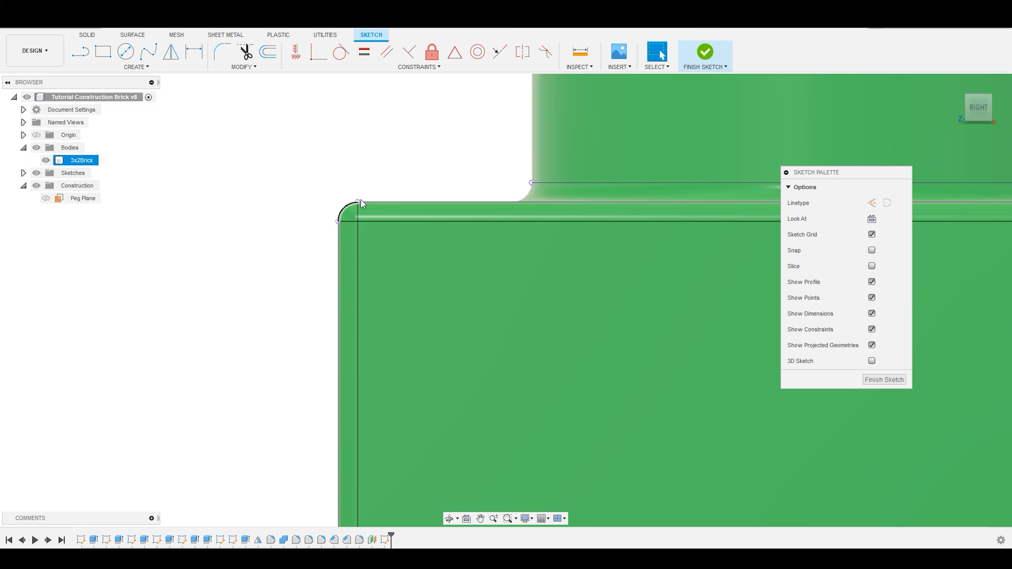
scroll(440, 215, "down", 3)
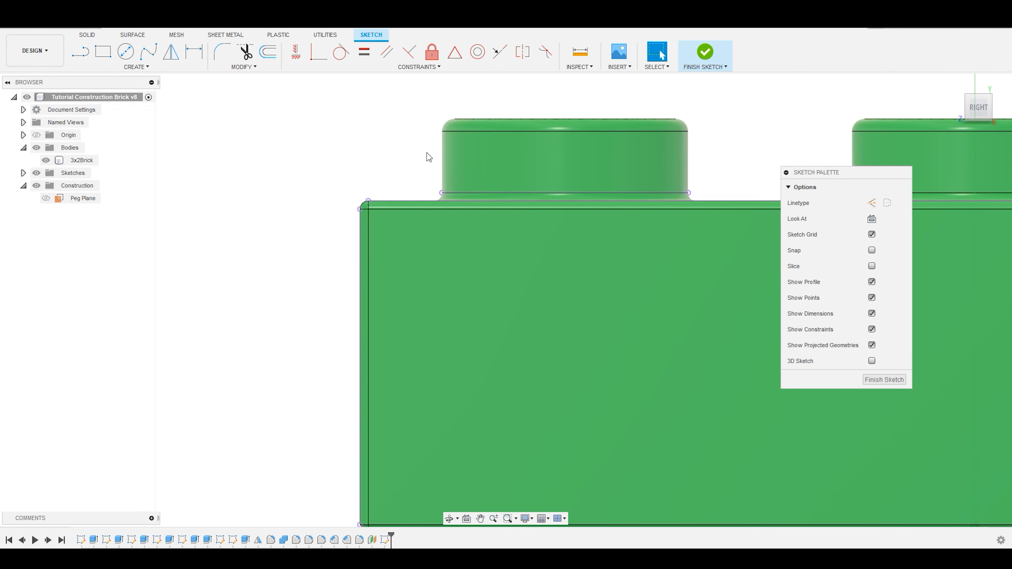
scroll(353, 157, "down", 2)
scroll(302, 321, "down", 3)
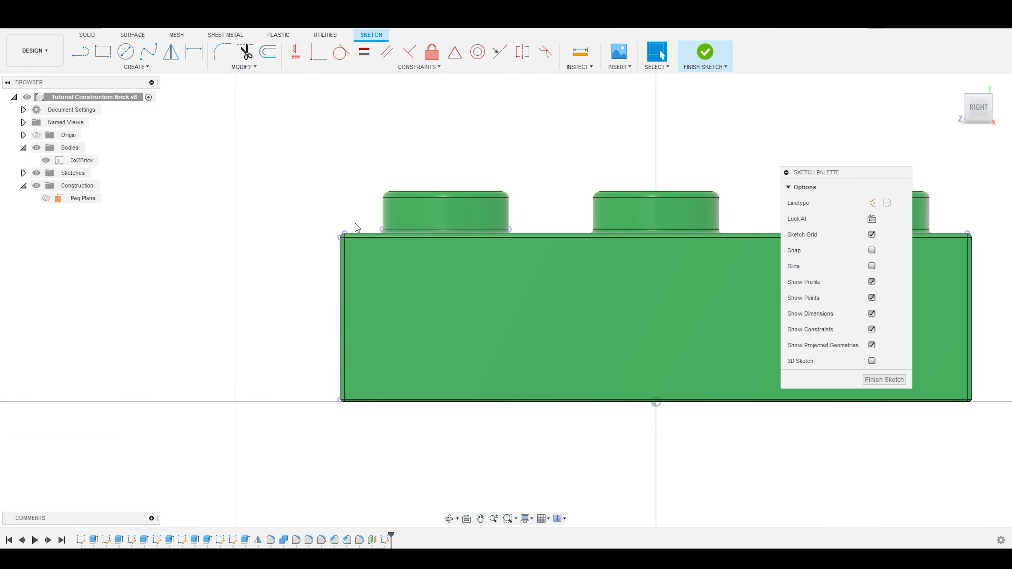
scroll(401, 149, "up", 1)
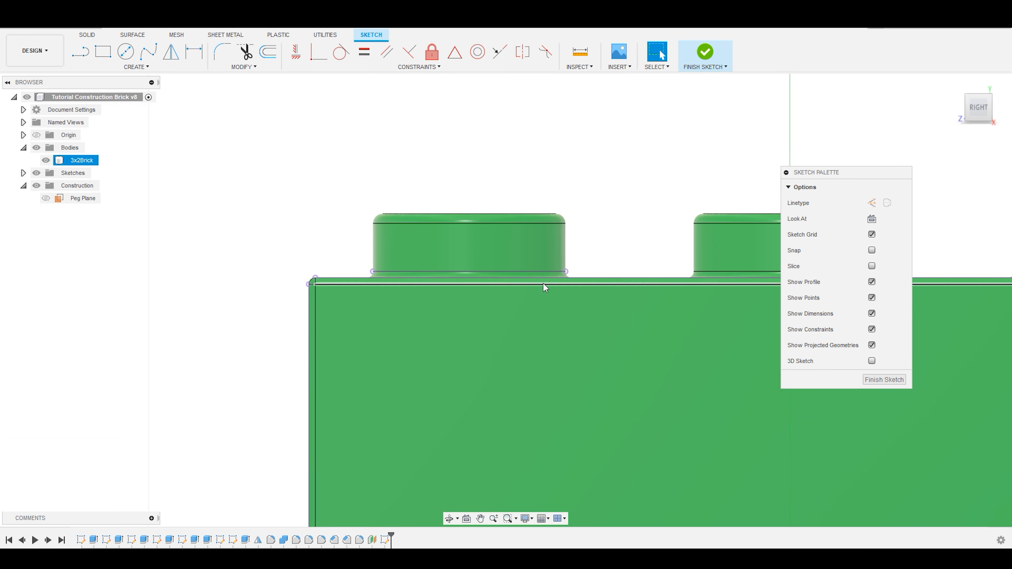
scroll(285, 224, "down", 3)
scroll(281, 223, "up", 1)
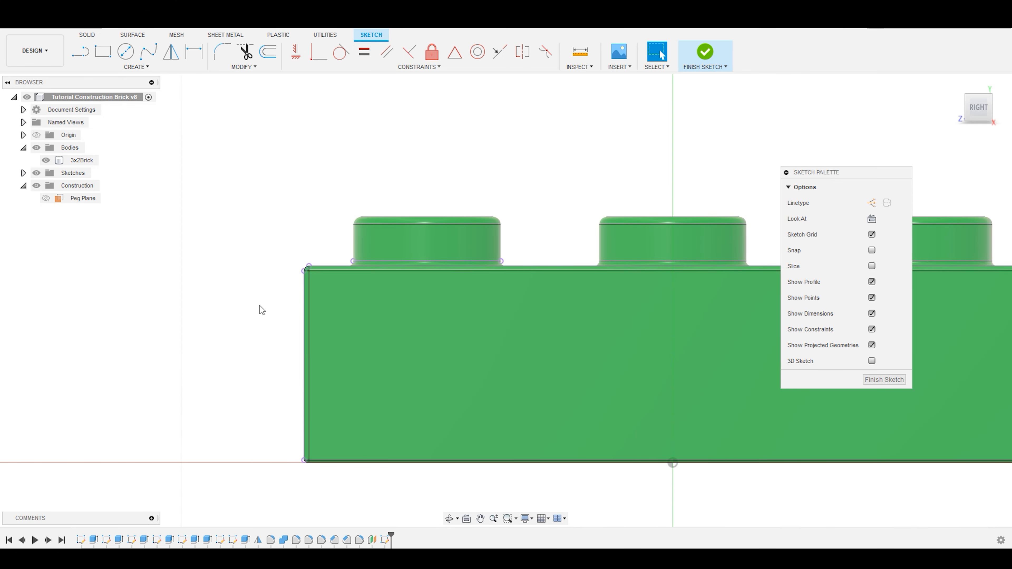
key("ctrl+z")
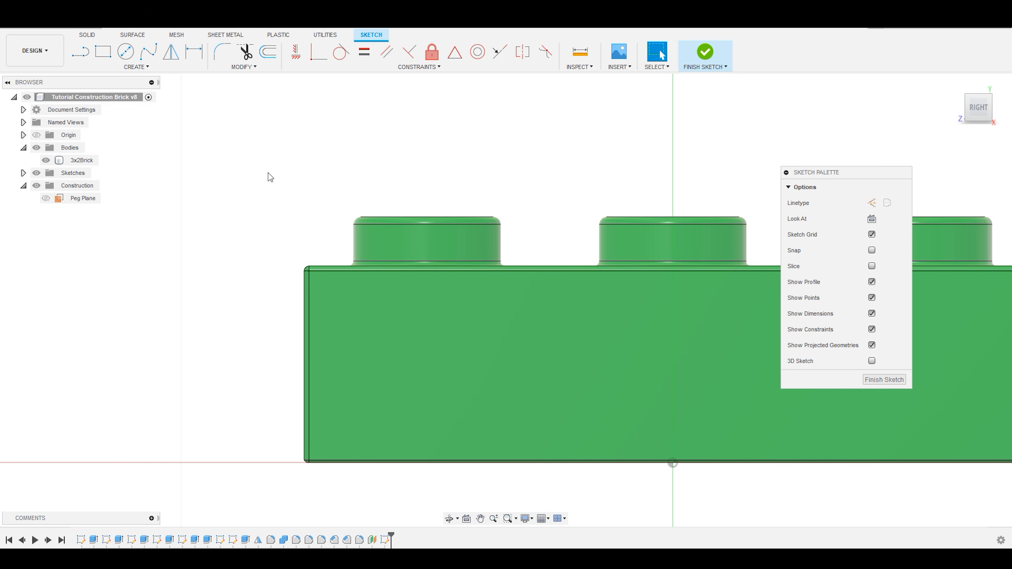
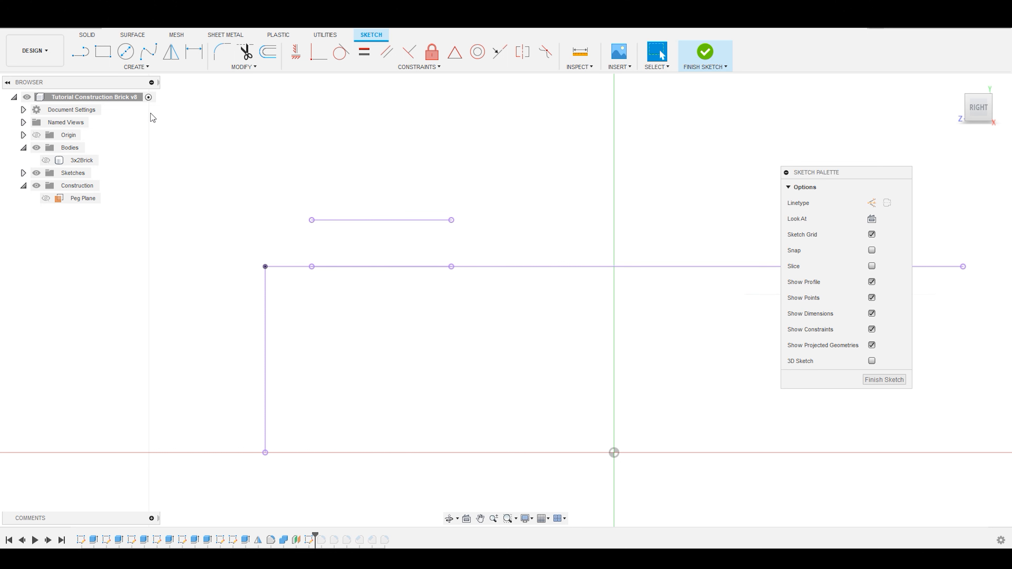
Draw a 5 mm vertical line from the start of the peg's projected top edge down to the brick's projected top edge.
left_click(80, 51)
left_click(311, 220)
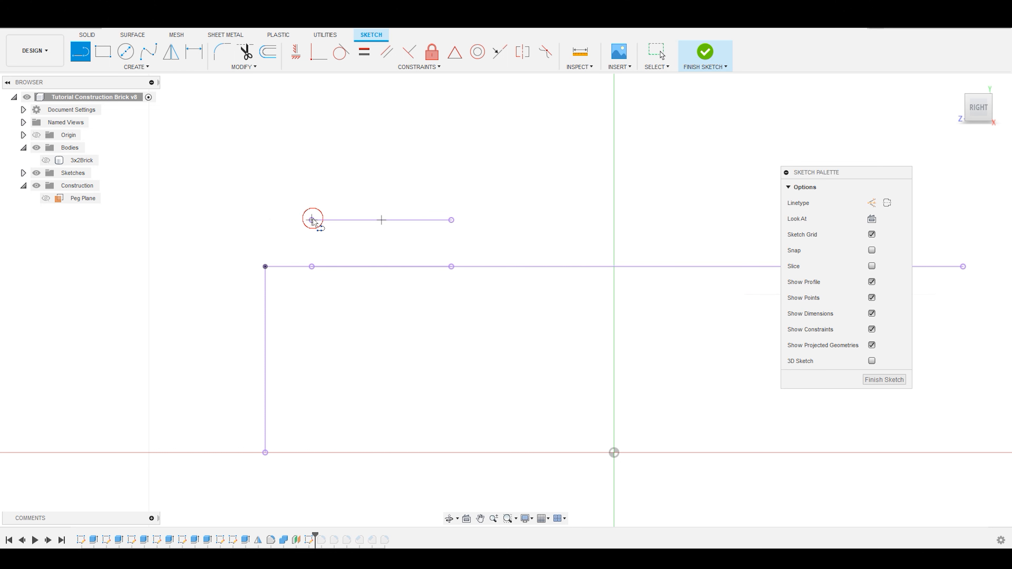
left_click(311, 266)
left_click(311, 266)
key("Escape")
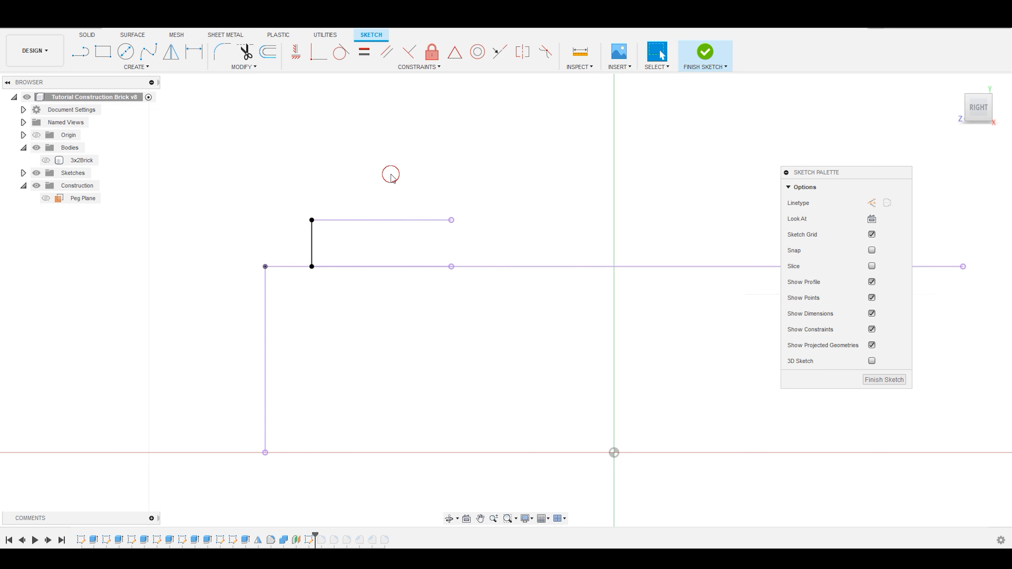
Convert the new vertical line, the peg's projected top line, and the brick's projected top and side lines to construction lines.
left_click(313, 238)
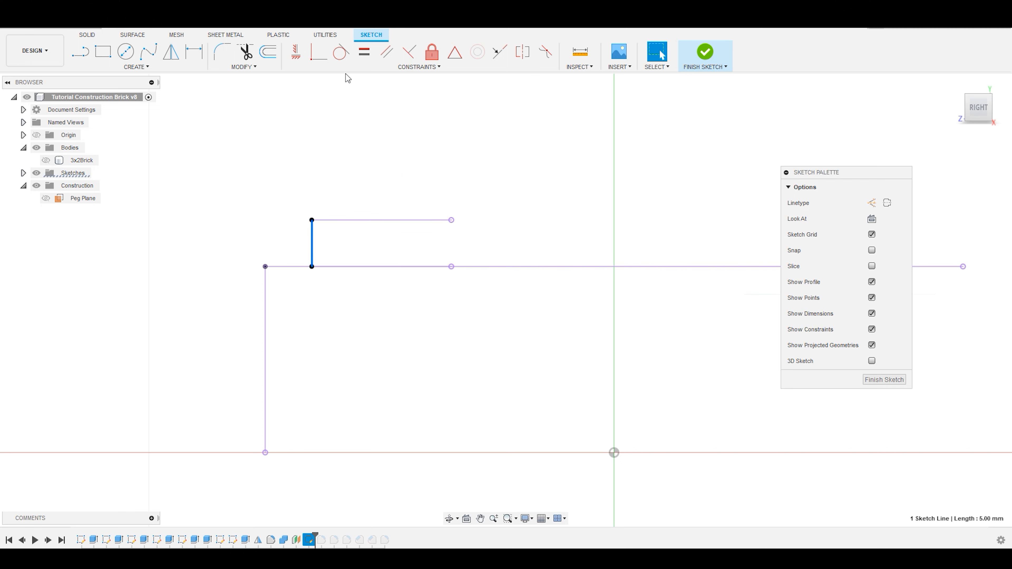
left_click(389, 221, "shift")
left_click(378, 267, "shift")
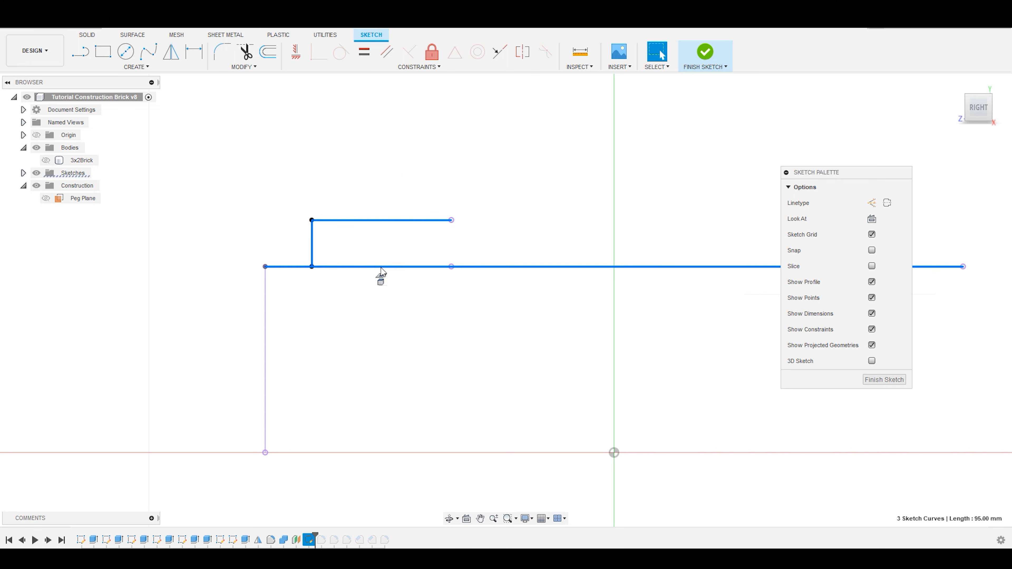
left_click(265, 321, "shift")
left_click(872, 203)
left_click(530, 197)
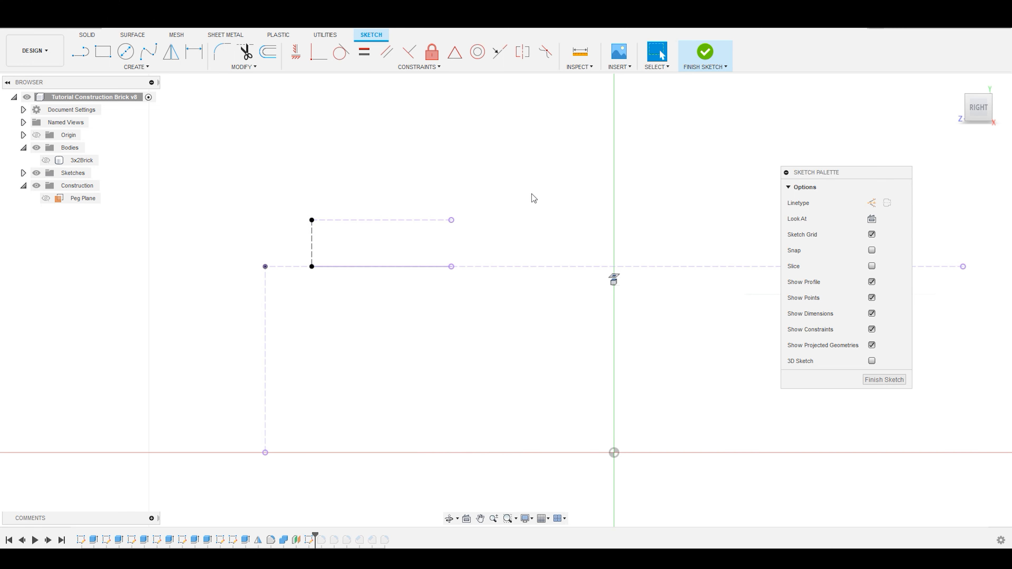
Convert the first peg's projected lower edge line to a construction line.
left_click(364, 267)
left_click(872, 203)
left_click(399, 164)
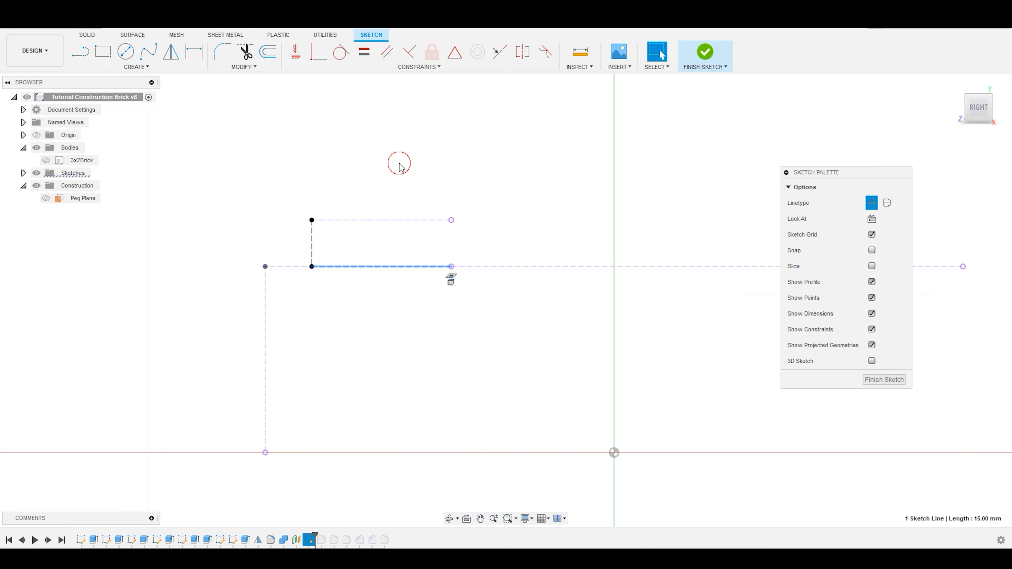
Draw a vertical line about 18 mm up from the midpoint of the peg's projected top line and make it a centerline.
scroll(410, 215, "up", 2)
scroll(422, 190, "down", 3)
scroll(471, 207, "up", 1)
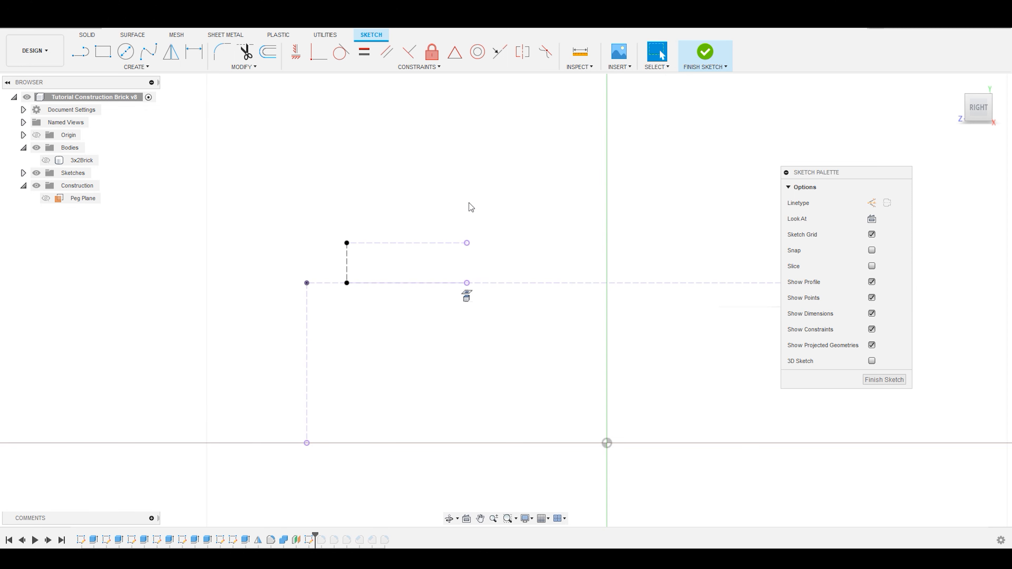
left_click(80, 53)
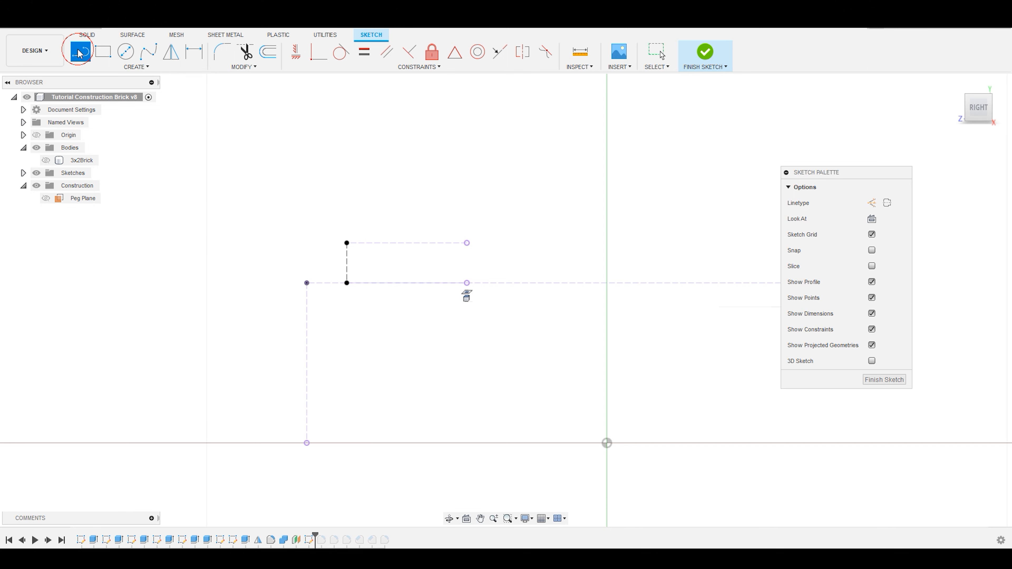
left_click(406, 243)
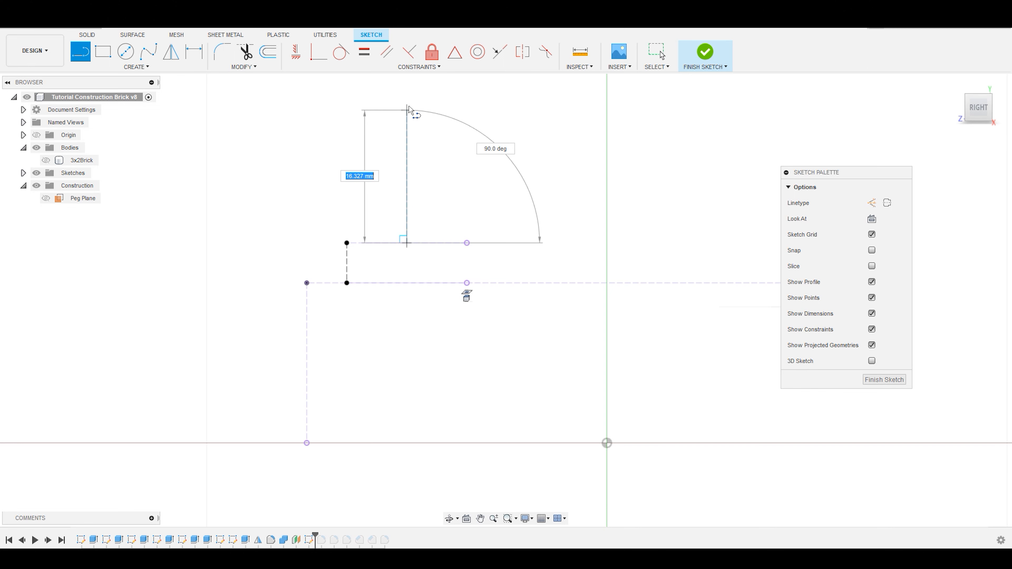
left_click(406, 100)
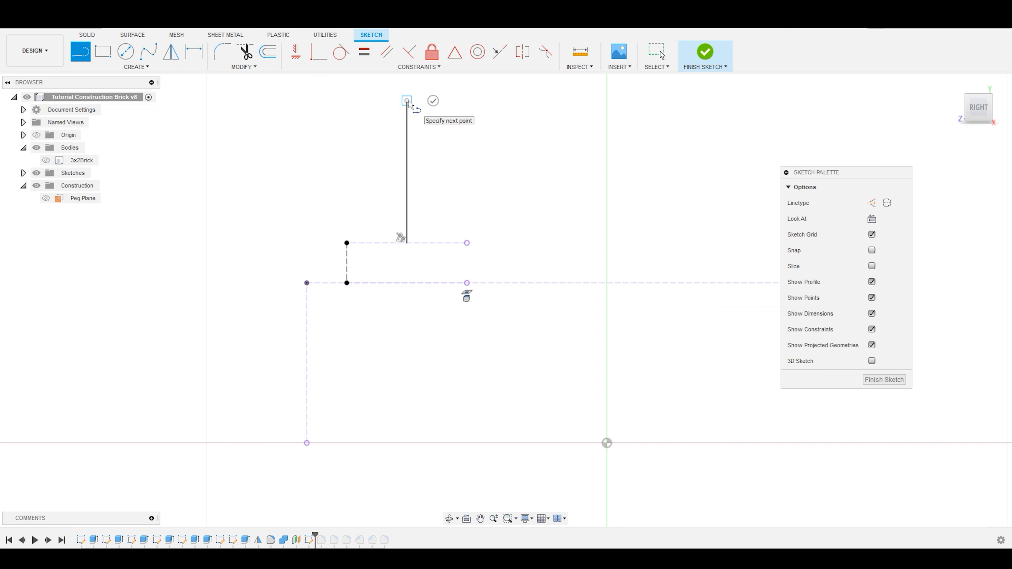
key("Escape")
left_click(407, 133)
left_click(887, 203)
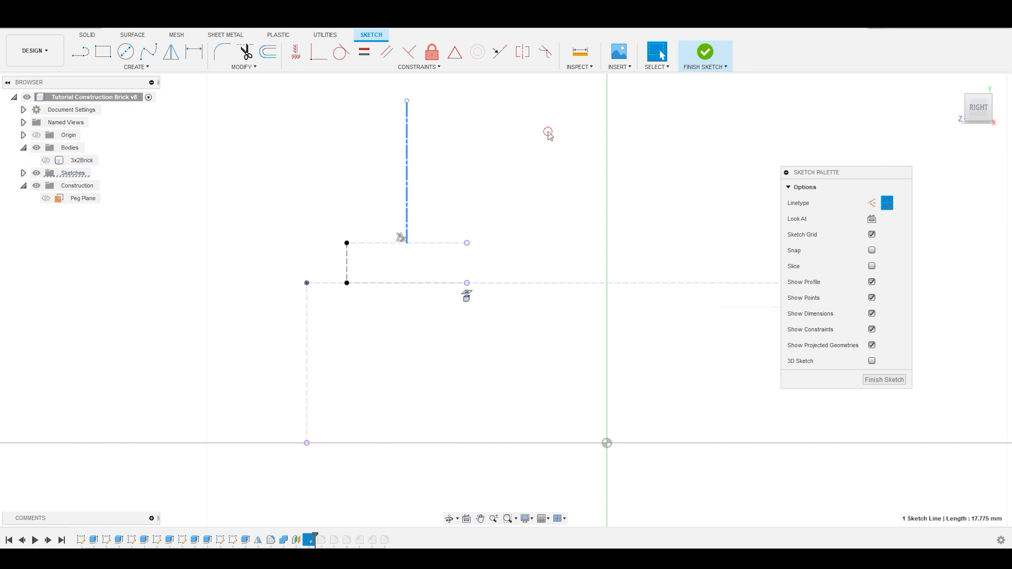
left_click(548, 132)
Show the 3x2Brick body and stretch the centerline's upper end until the line is about 30 mm long.
scroll(561, 250, "down", 4)
scroll(532, 200, "up", 3)
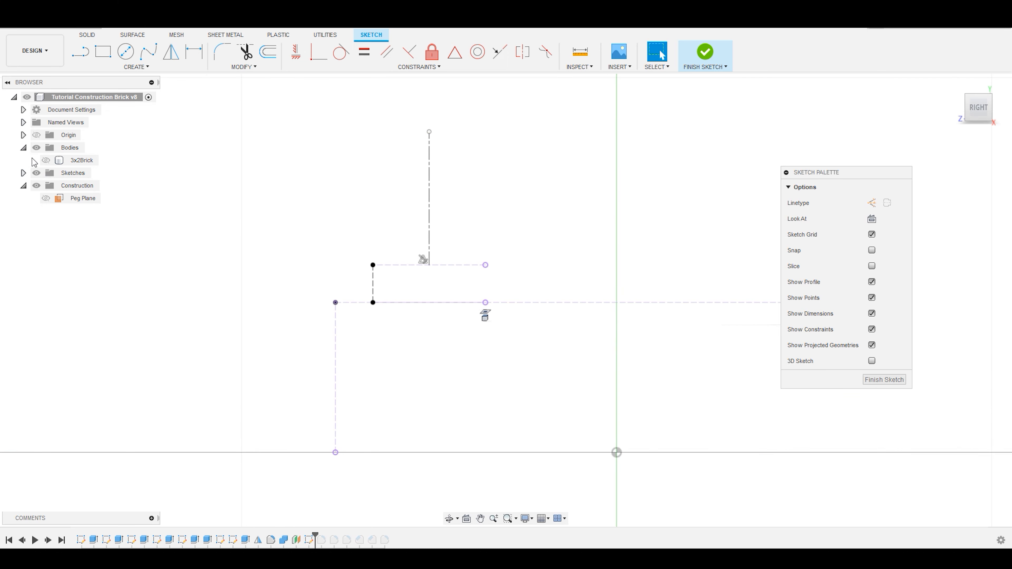
left_click(55, 164)
left_click(46, 160)
scroll(363, 288, "down", 2)
left_click_drag(413, 172, 408, 155)
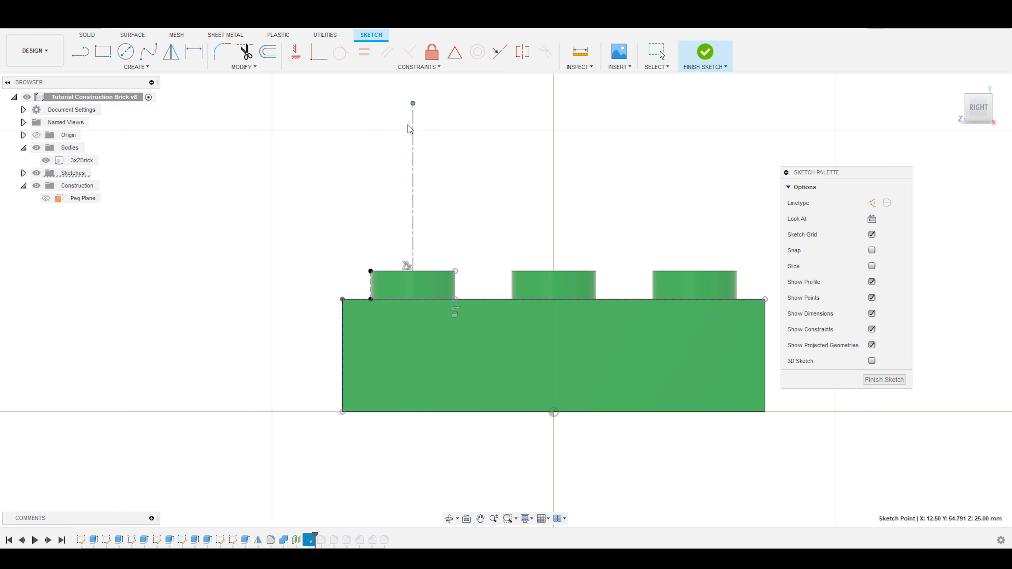
left_click(479, 124)
Start a stepped half-profile at the centerline's upper part: a horizontal line outward, a short drop, a second step outward and a long vertical drop.
scroll(456, 152, "up", 2)
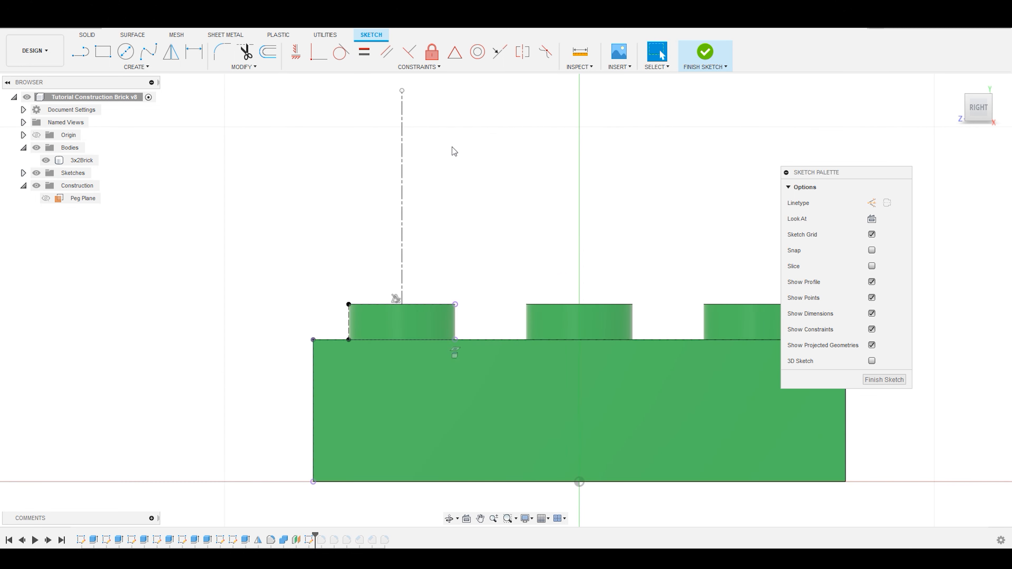
left_click(80, 51)
left_click(402, 128)
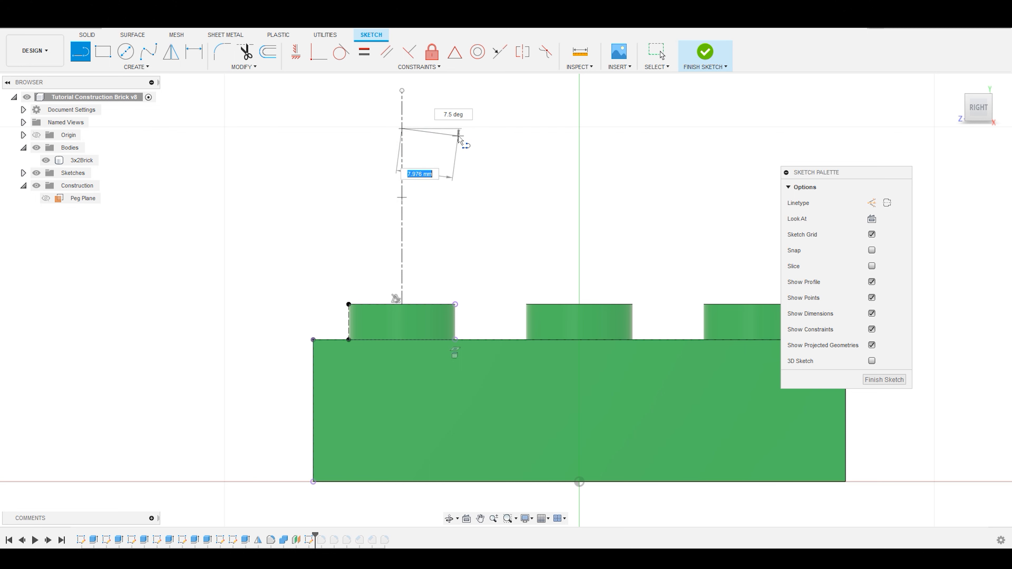
left_click(469, 128)
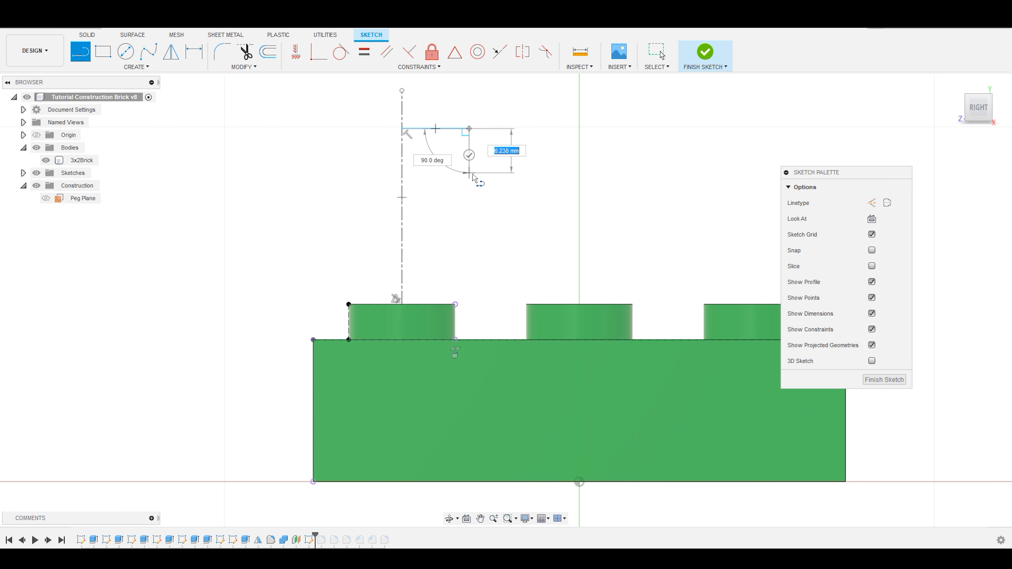
left_click(469, 175)
left_click(510, 175)
left_click(510, 296)
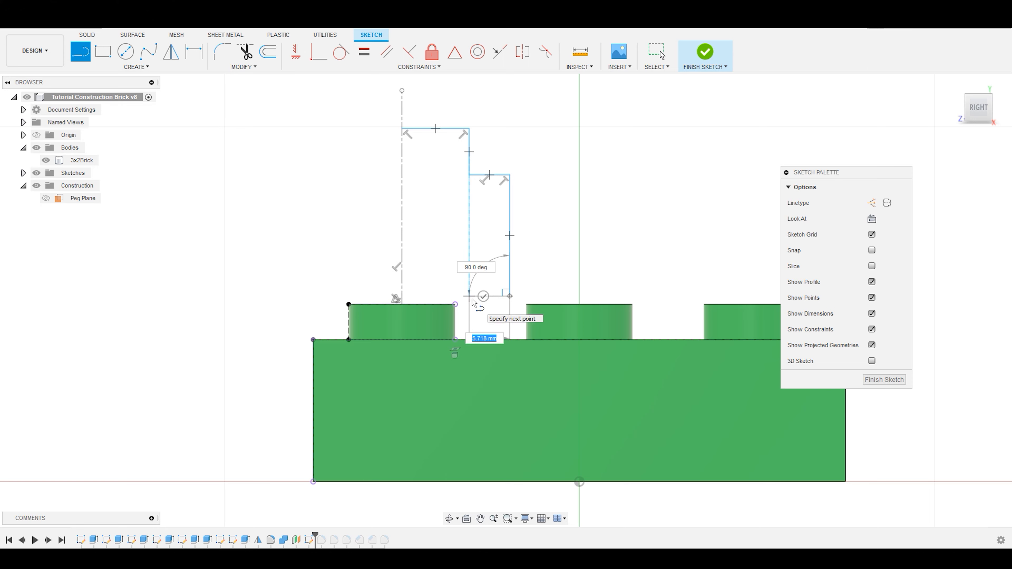
Continue the profile about 5 mm inward and 5 mm down, back horizontally to beneath the centerline, and up to the peg's top to close it.
scroll(474, 302, "down", 1)
scroll(474, 302, "up", 3)
scroll(473, 302, "up", 2)
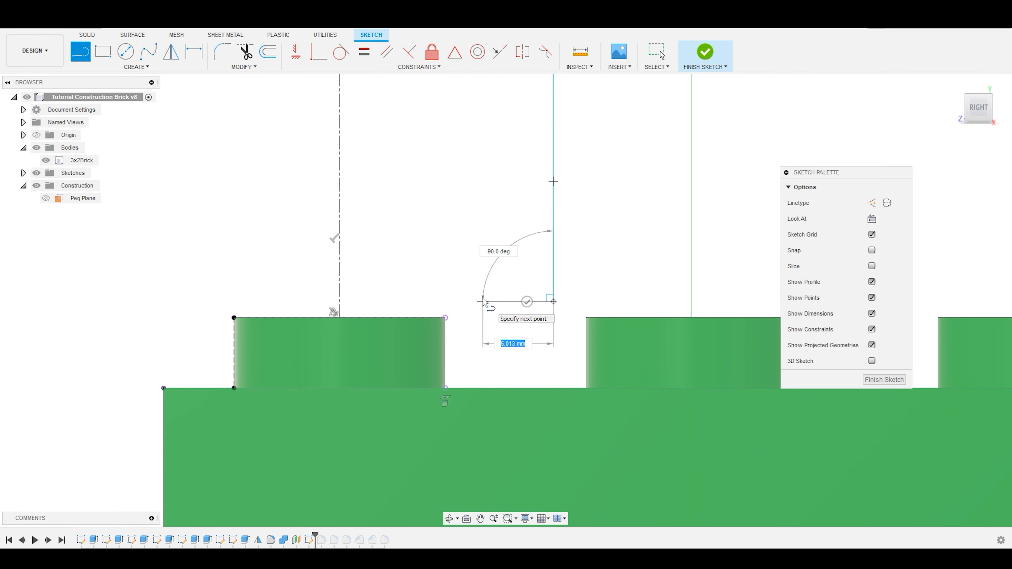
left_click(483, 302)
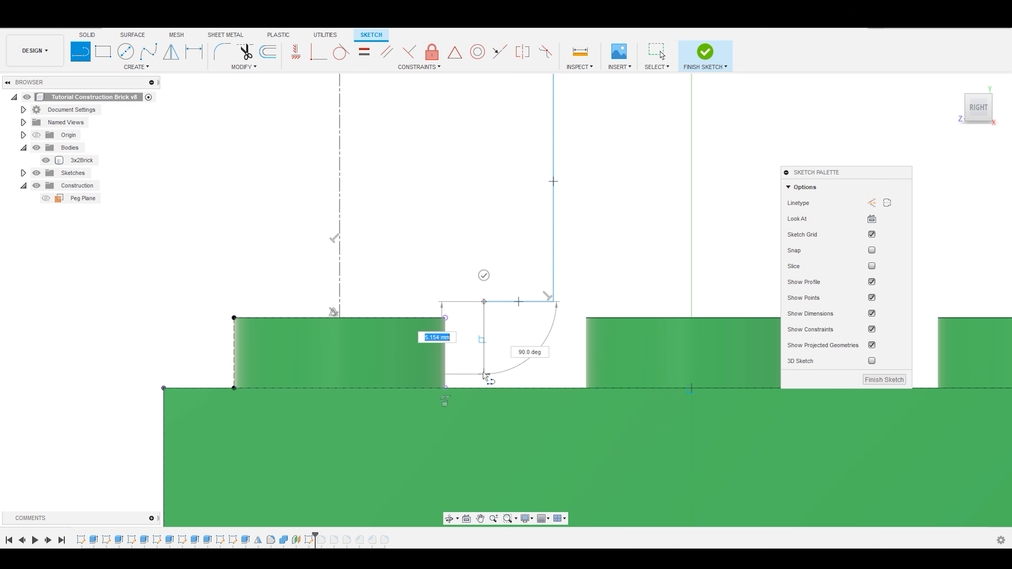
left_click(484, 372)
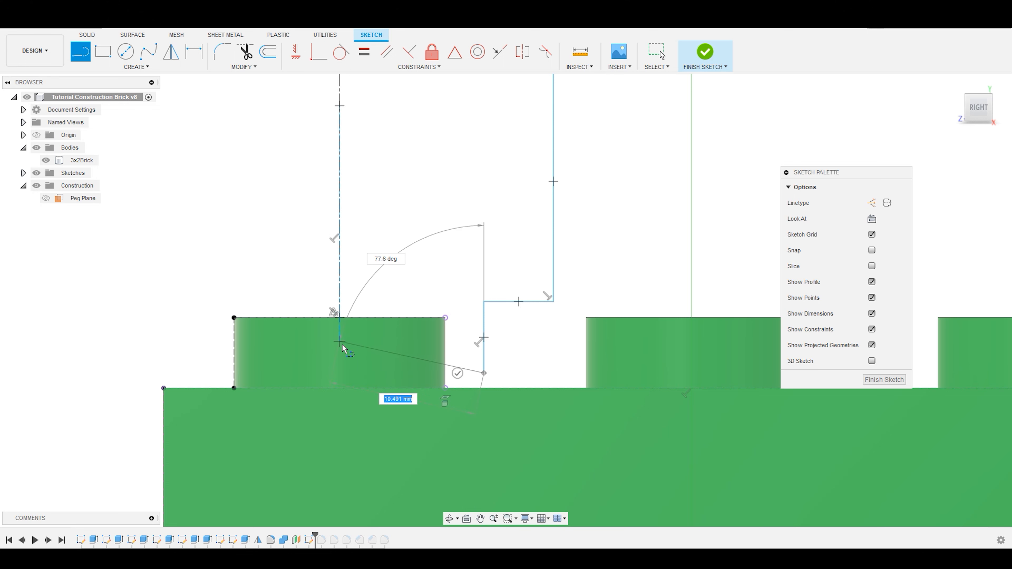
left_click(341, 374)
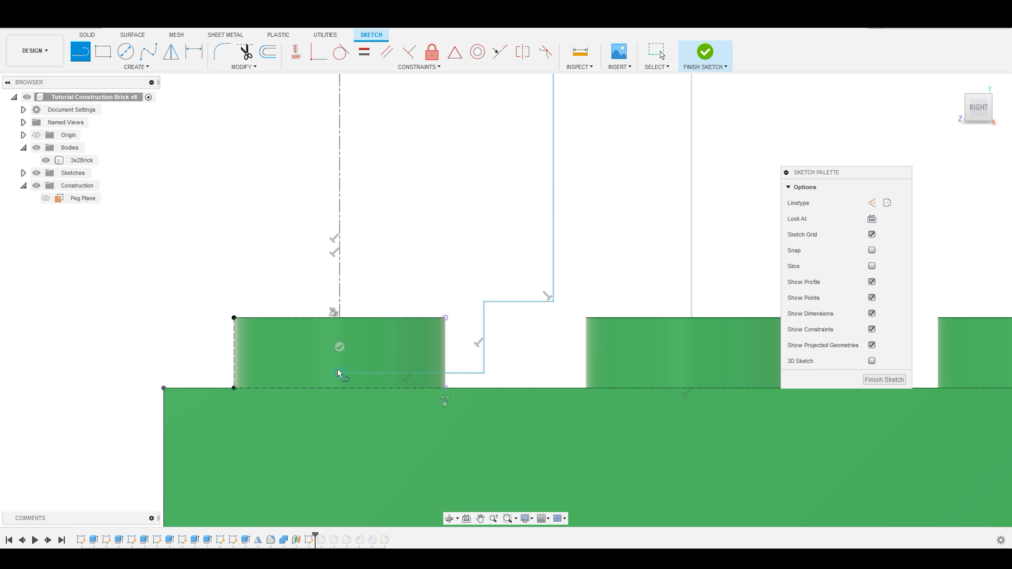
left_click(338, 319)
key("Escape")
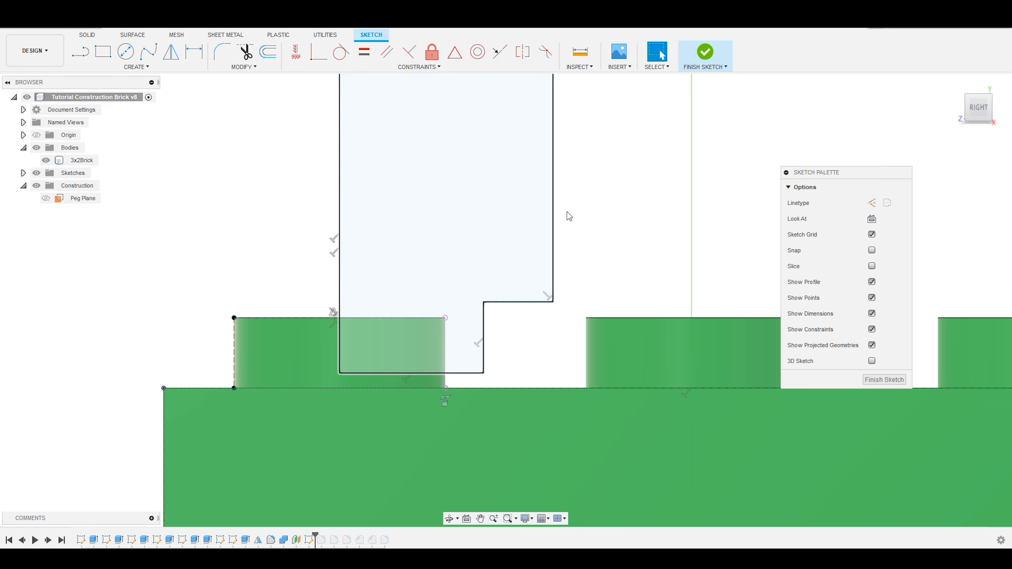
Try converting the profile's short vertical line inside the peg, below the centerline, to construction.
scroll(650, 282, "down", 4)
scroll(520, 321, "up", 3)
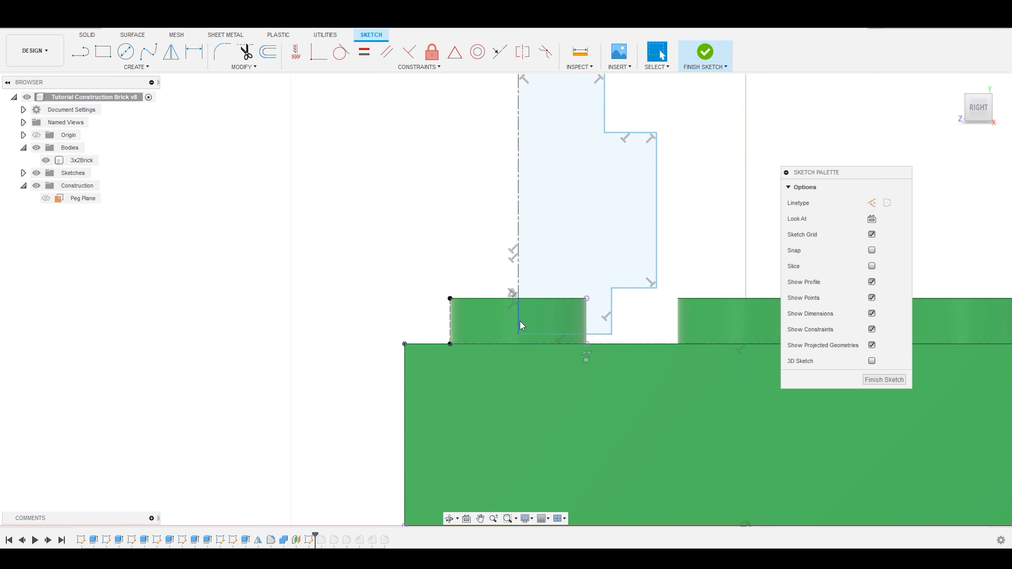
left_click(519, 310)
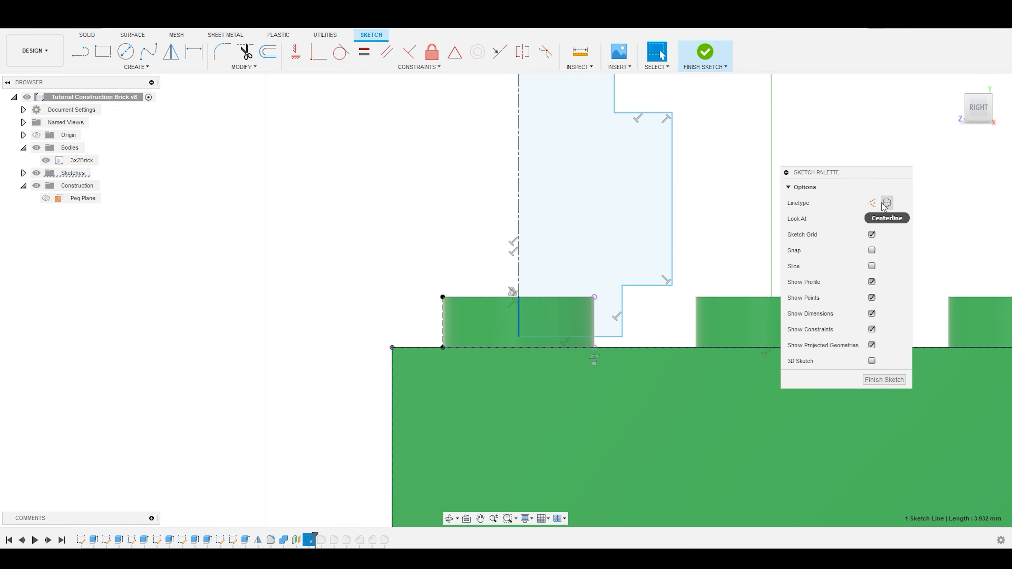
left_click(872, 202)
left_click(298, 312)
scroll(296, 309, "down", 2)
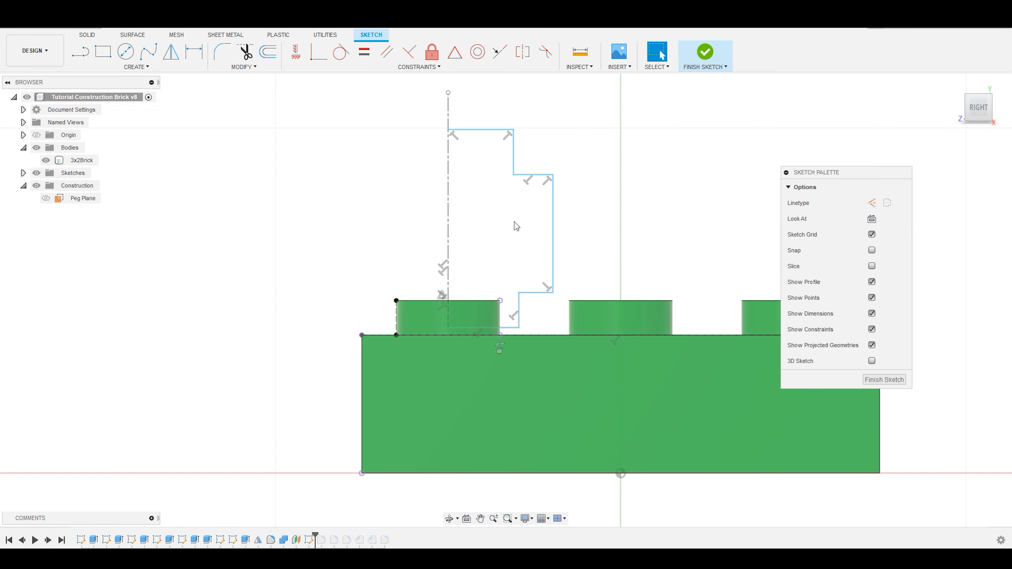
Turn the short vertical line inside the peg back into a normal profile line.
scroll(472, 329, "up", 2)
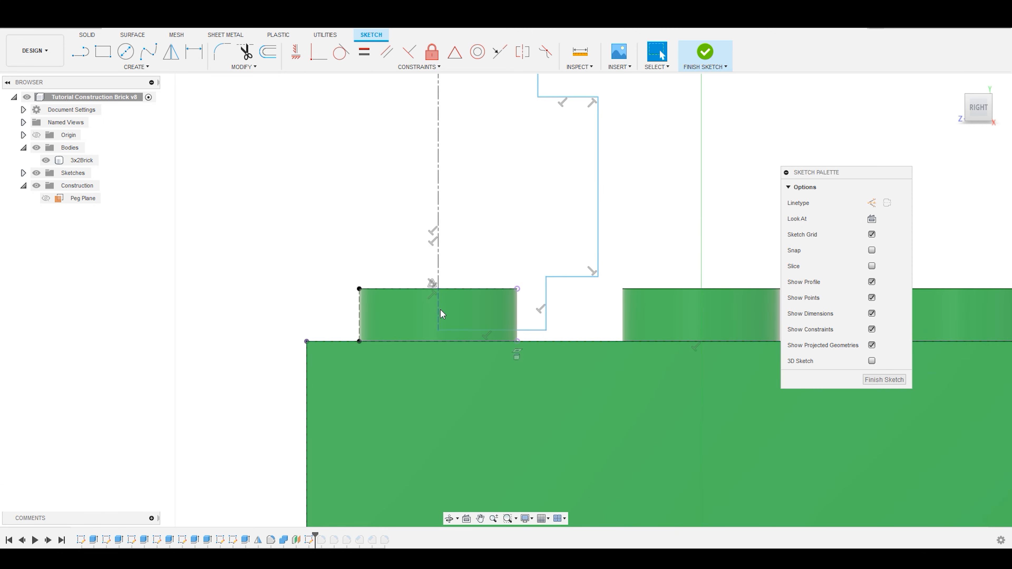
left_click(438, 310)
left_click(870, 203)
left_click(639, 237)
scroll(542, 381, "down", 2)
left_click(609, 236)
scroll(534, 365, "up", 2)
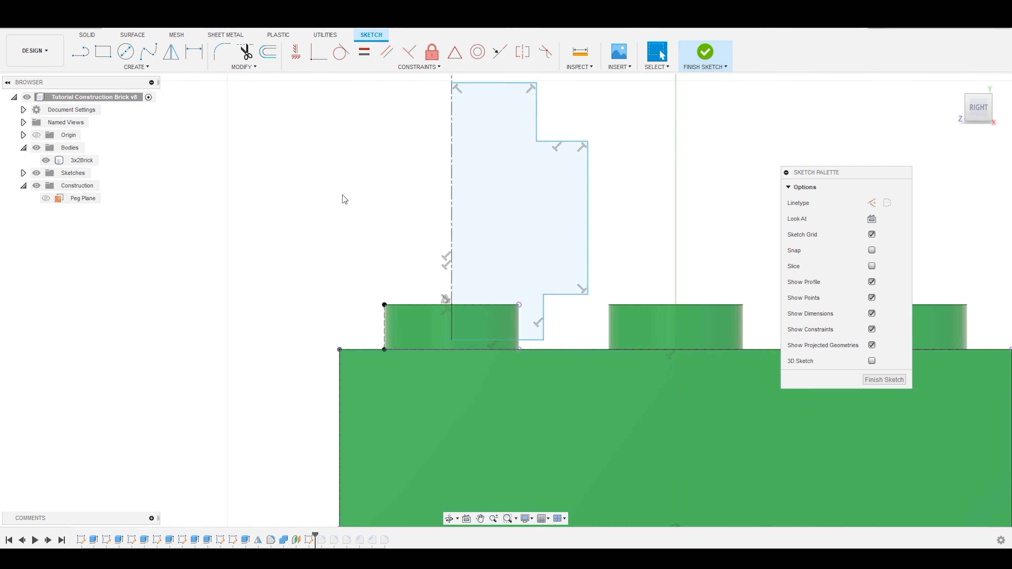
scroll(346, 289, "down", 2)
scroll(340, 313, "up", 2)
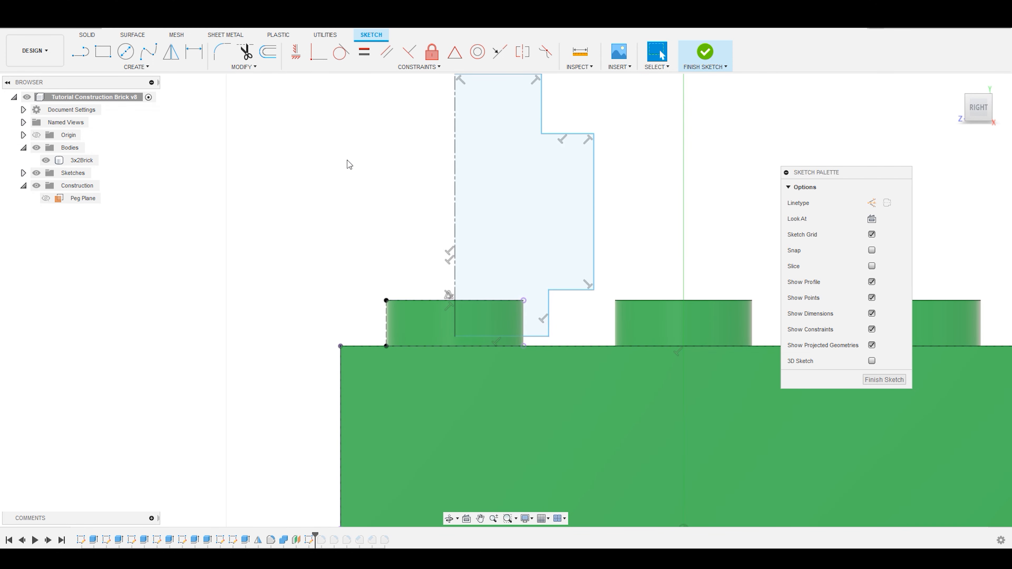
Apply an Equal constraint between the profile's upper short vertical line and the peg's vertical construction line.
left_click(542, 112)
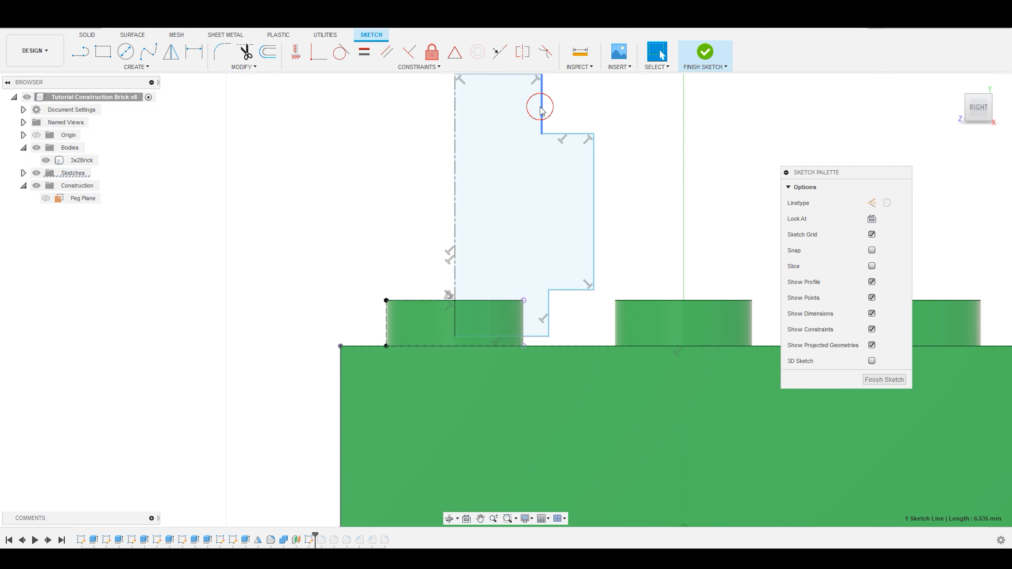
left_click(386, 317, "ctrl")
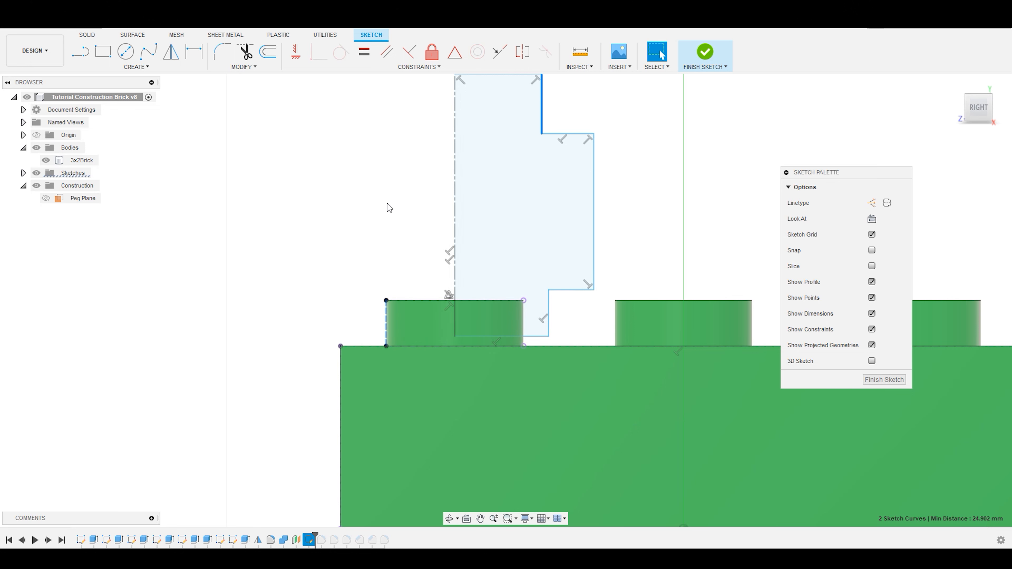
left_click(365, 53)
scroll(317, 221, "down", 4)
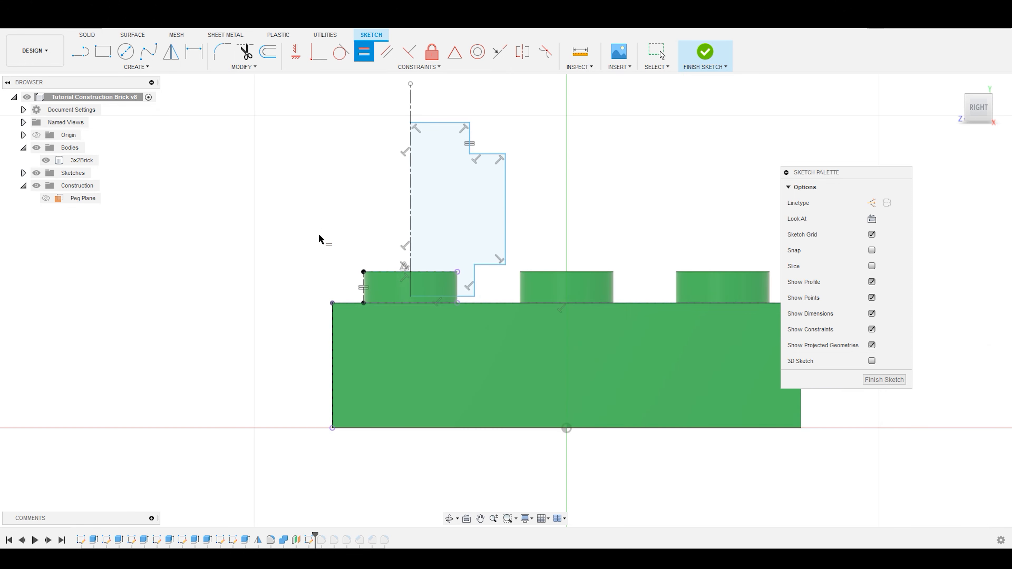
scroll(319, 353, "up", 1)
key("Escape")
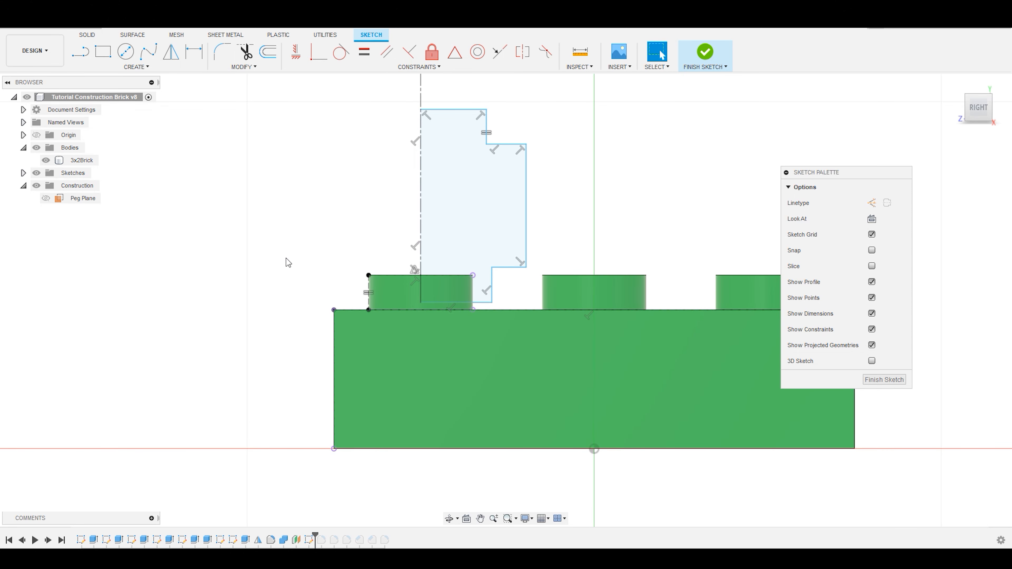
Apply an Equal constraint between the profile's long outer vertical line and the brick's projected side line.
left_click(333, 360)
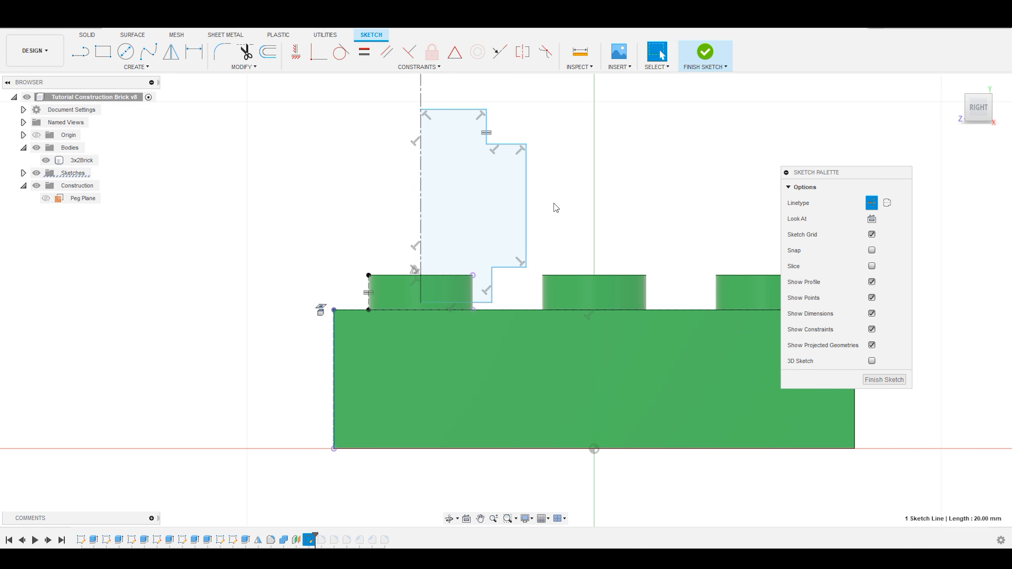
left_click(527, 199, "shift")
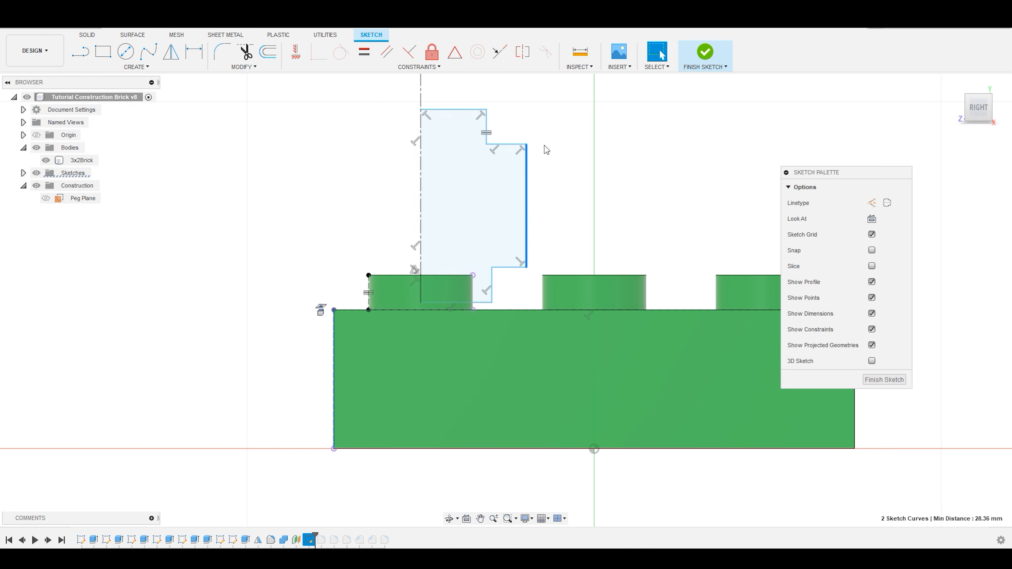
left_click(364, 52)
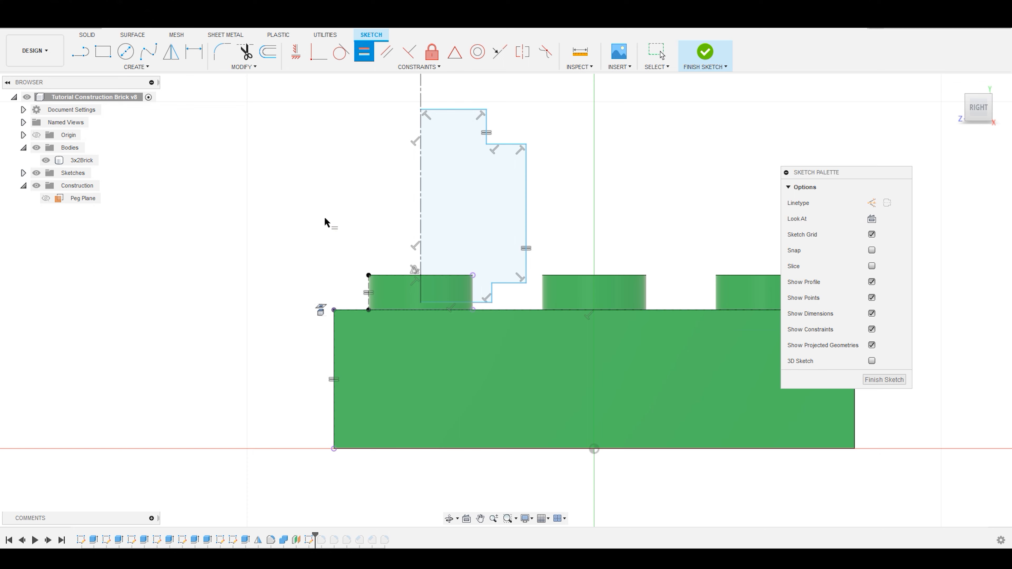
scroll(321, 307, "down", 2)
scroll(485, 122, "up", 2)
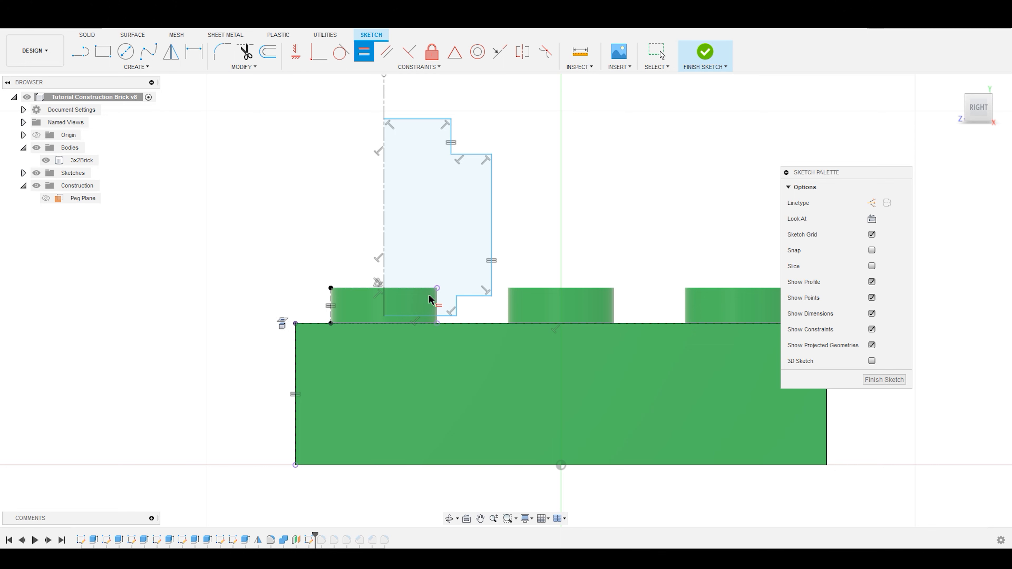
key("Escape")
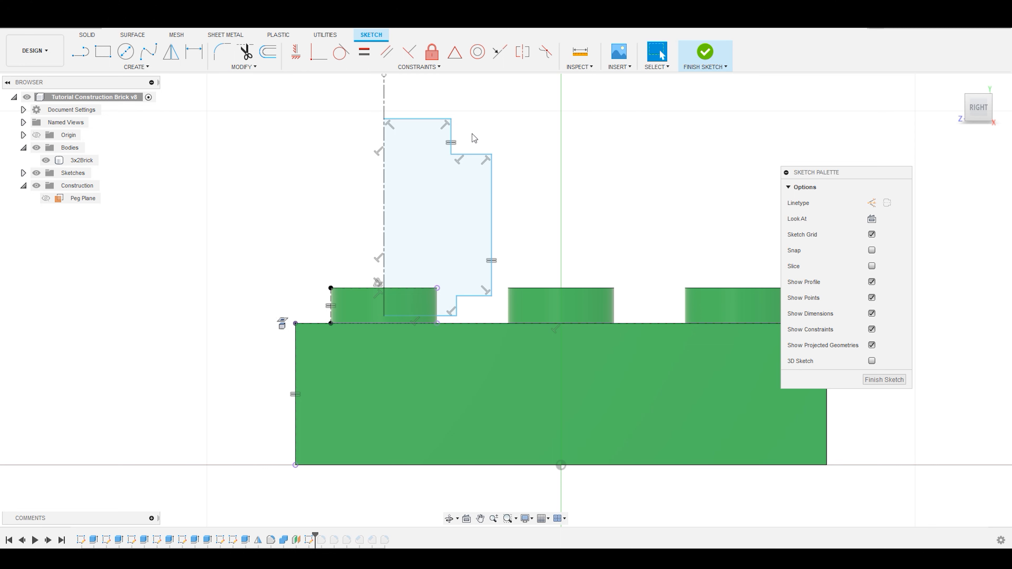
scroll(469, 130, "down", 1)
scroll(470, 119, "up", 2)
scroll(470, 119, "up", 1)
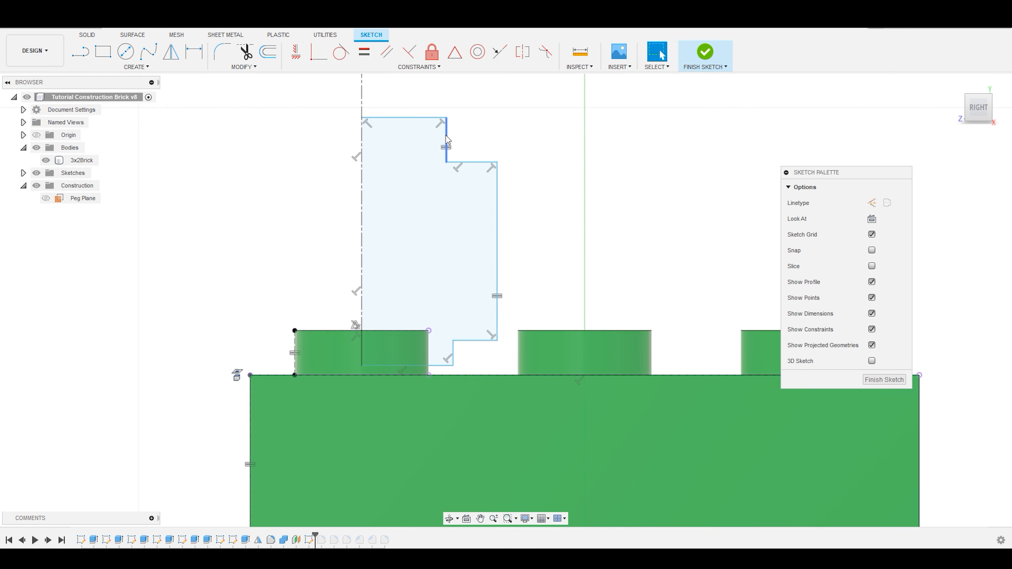
left_click(445, 135)
left_click(429, 353)
left_click(432, 358, "shift")
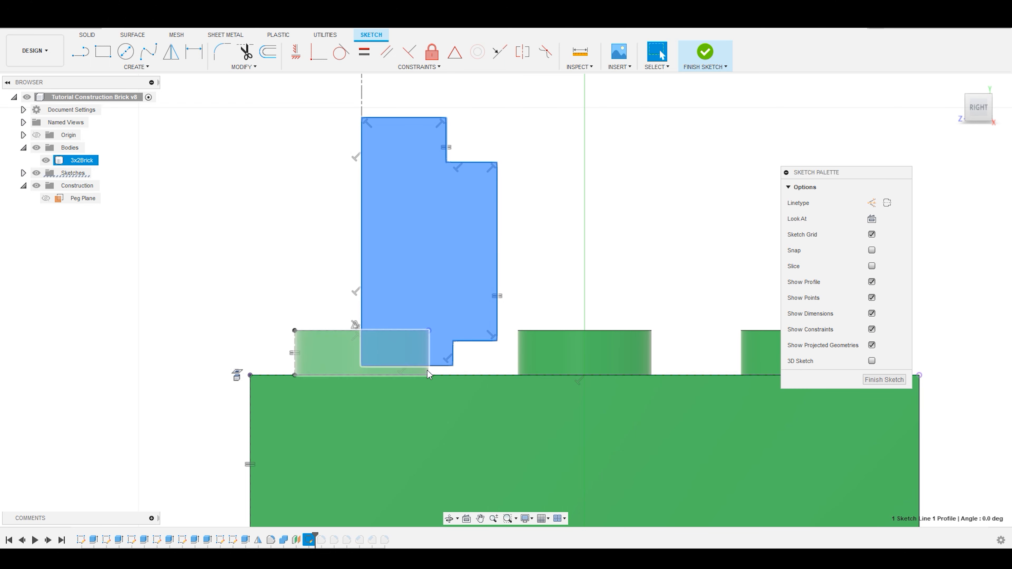
left_click(489, 367)
scroll(429, 371, "down", 1)
scroll(429, 361, "up", 5)
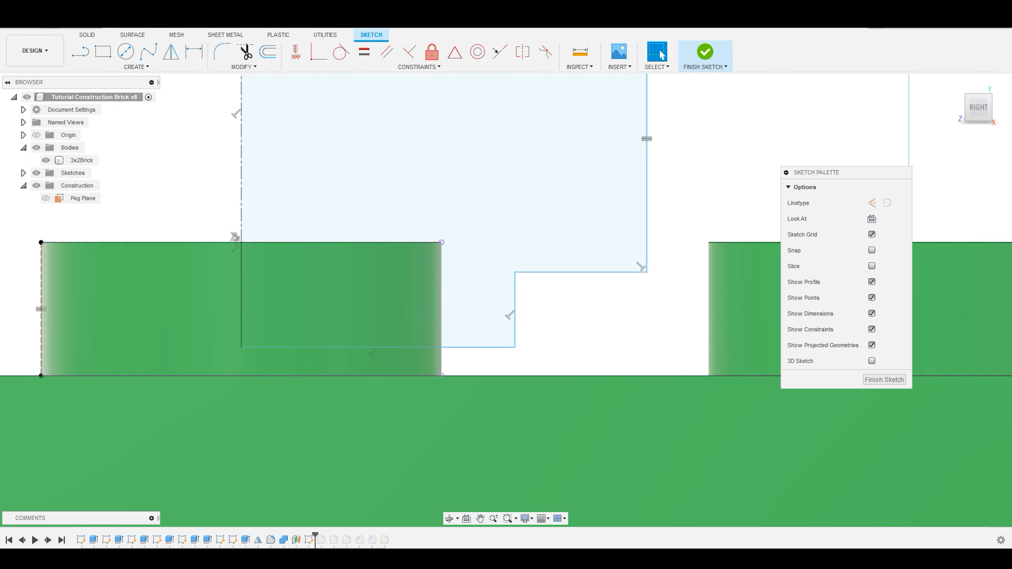
Draw a vertical line along the first peg's inner side edge, from its top corner to the brick surface, and convert it to construction.
key("l")
left_click(442, 242)
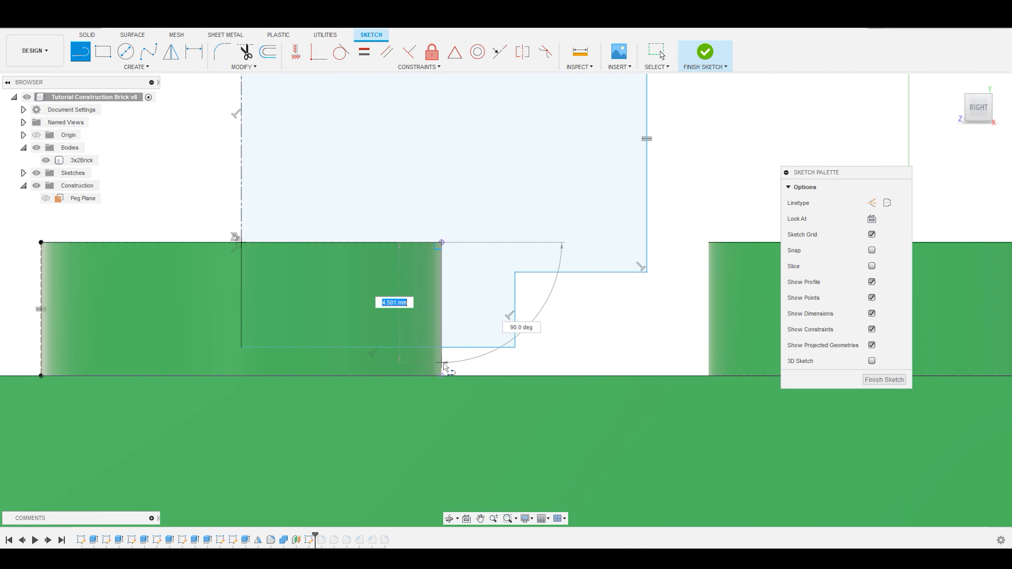
left_click(442, 376)
key("Escape")
left_click(443, 361)
left_click(871, 204)
scroll(713, 330, "down", 3)
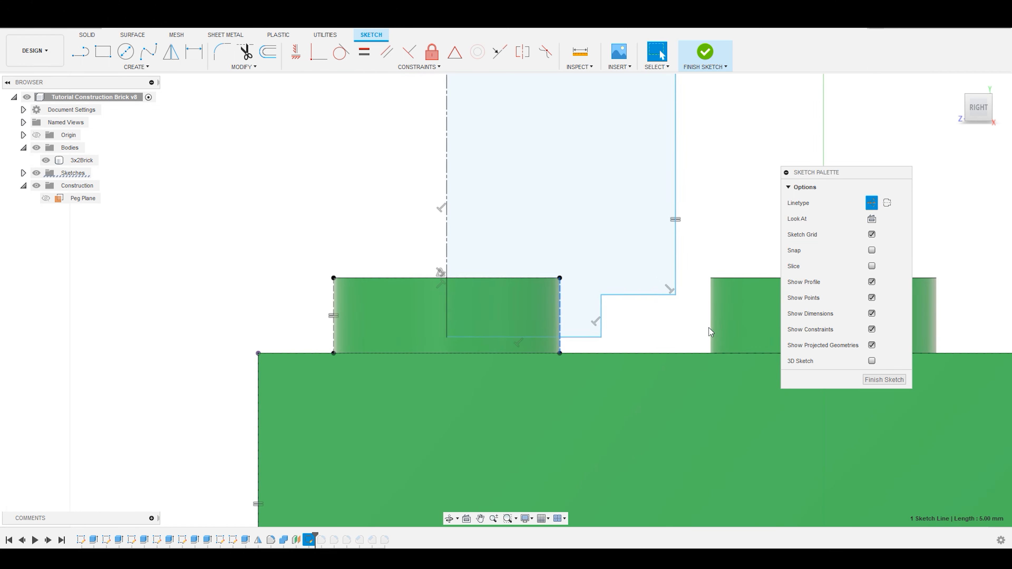
scroll(439, 379, "down", 2)
left_click(711, 218)
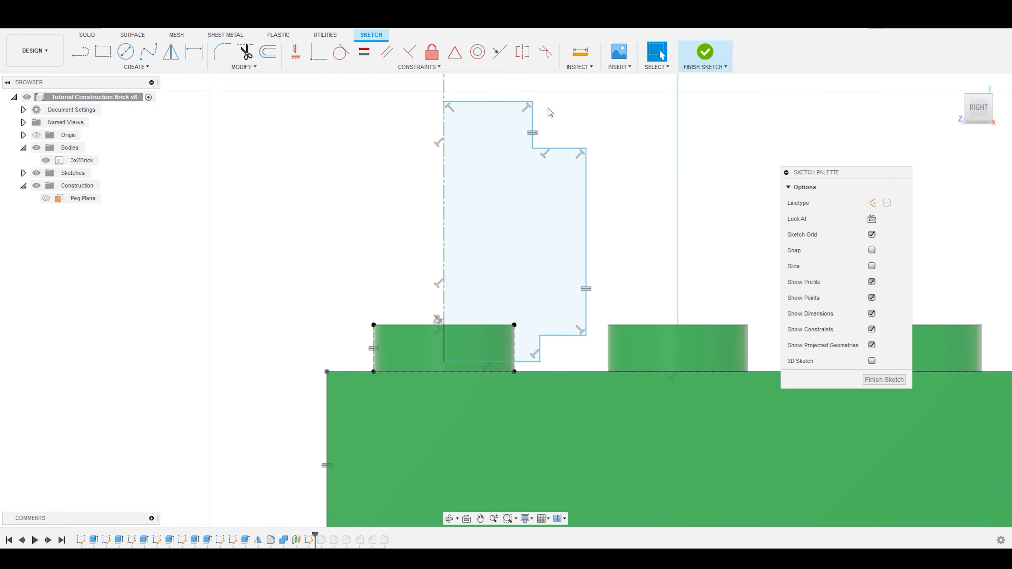
Apply a Collinear constraint between the profile's upper short vertical line and the new construction line on the peg's side.
left_click(531, 115)
left_click(515, 346, "shift")
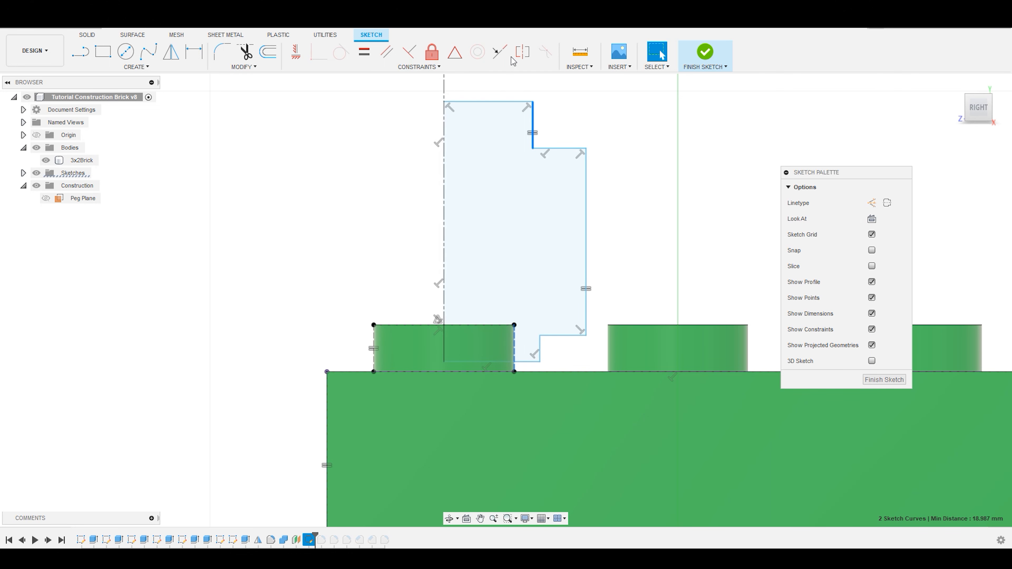
left_click(500, 53)
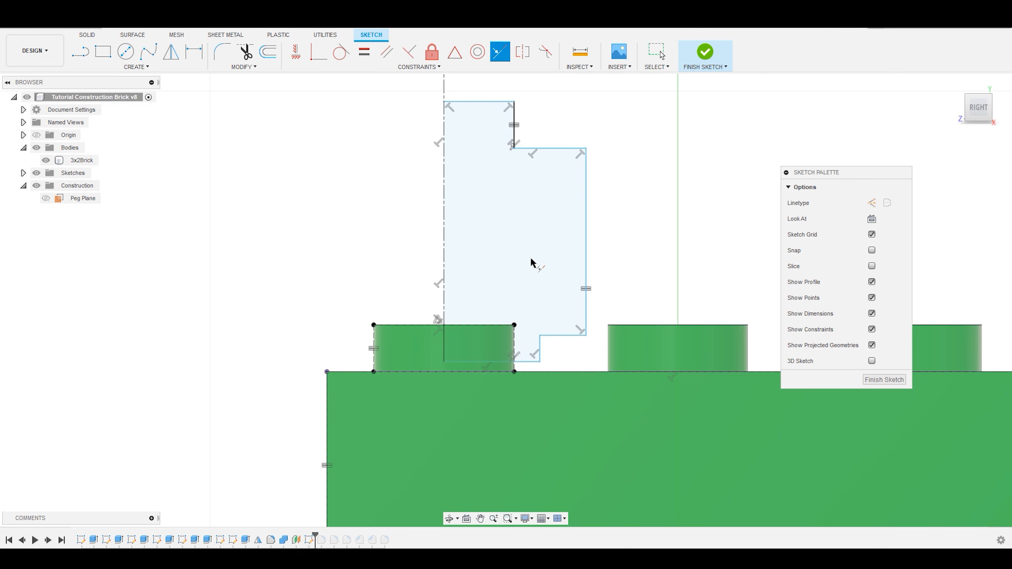
key("Escape")
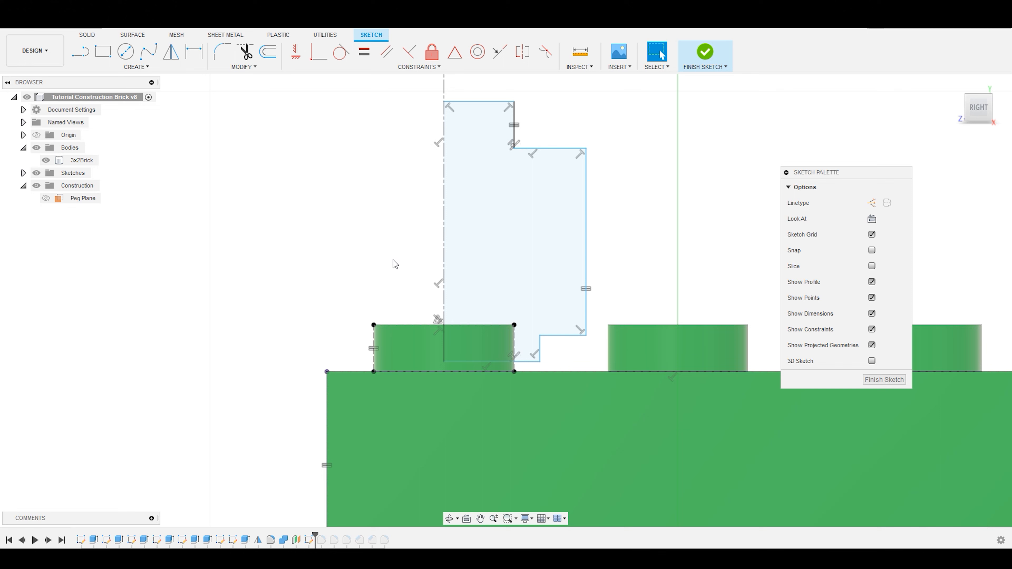
Move the profile's long outer vertical line inward, closer to the centerline.
scroll(669, 167, "down", 2)
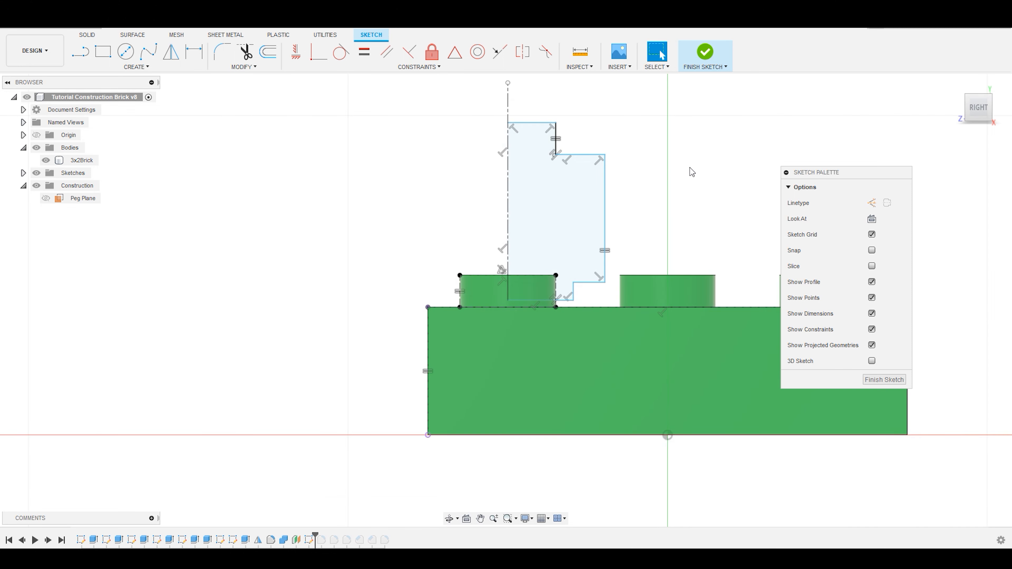
scroll(686, 170, "up", 3)
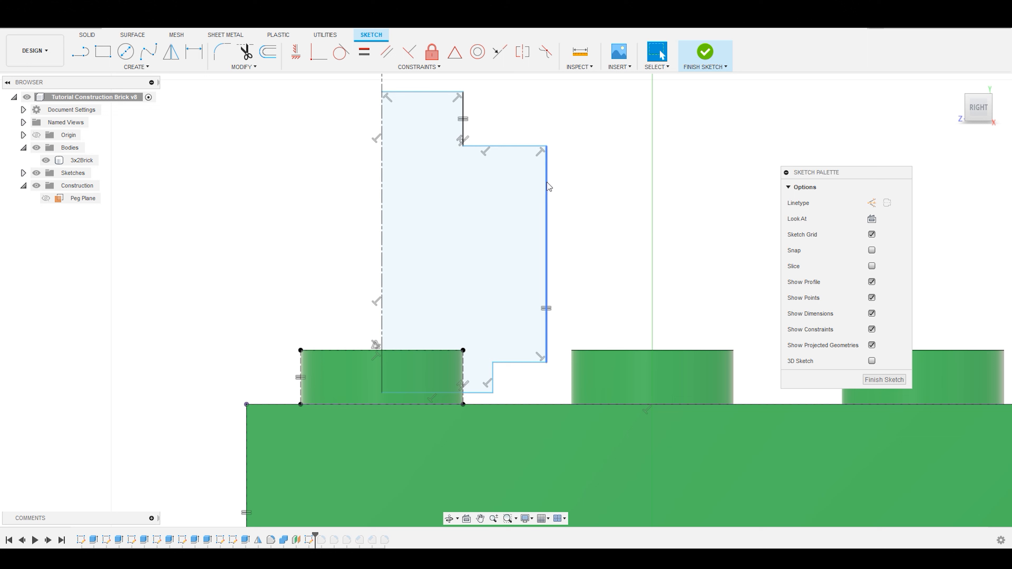
mouse_move(547, 184)
left_mouse_down()
mouse_move(512, 196)
mouse_move(520, 197)
left_mouse_up()
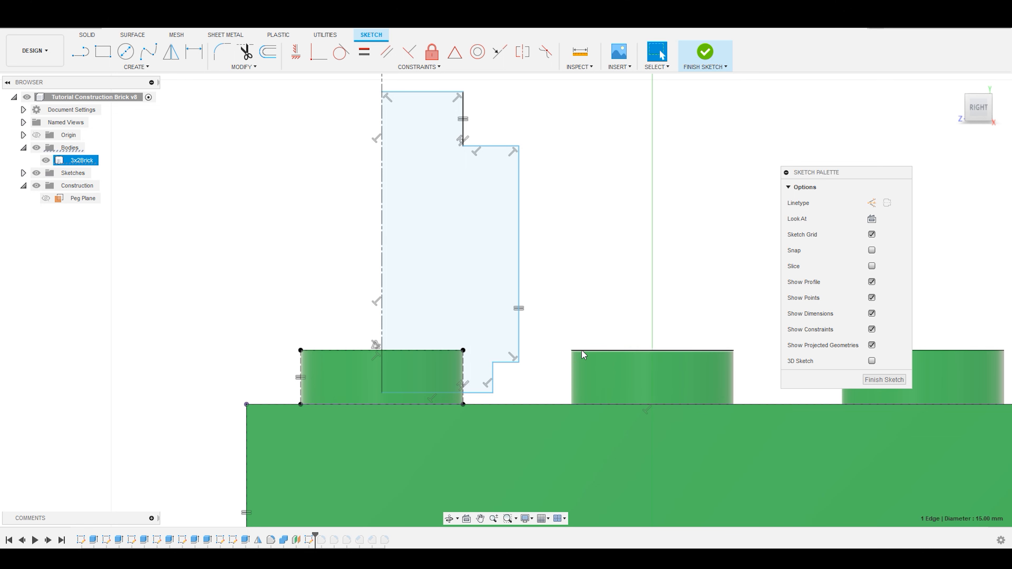
left_click(575, 277)
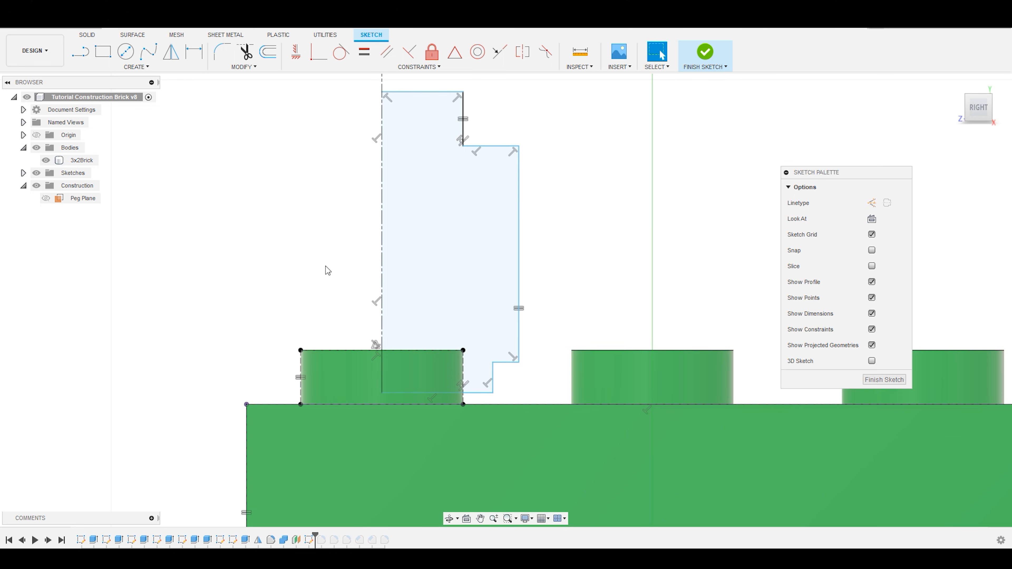
Project the middle peg's top edge into the sketch.
scroll(327, 267, "down", 1)
left_click(137, 67)
mouse_move(107, 241)
left_click(173, 242)
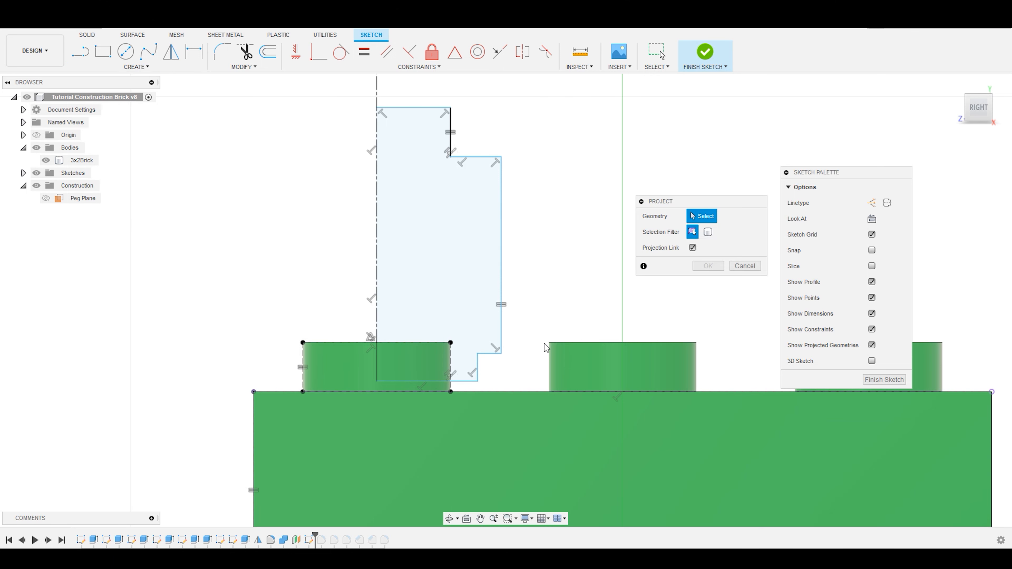
left_click(554, 343)
left_click(708, 266)
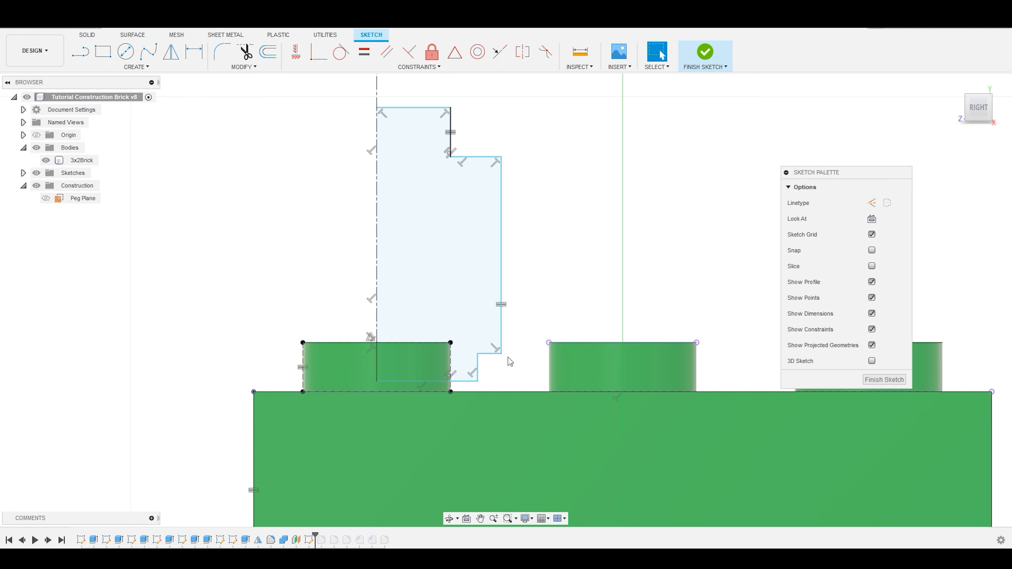
Convert the middle peg's projected top line to construction.
scroll(510, 362, "down", 1)
scroll(505, 350, "up", 3)
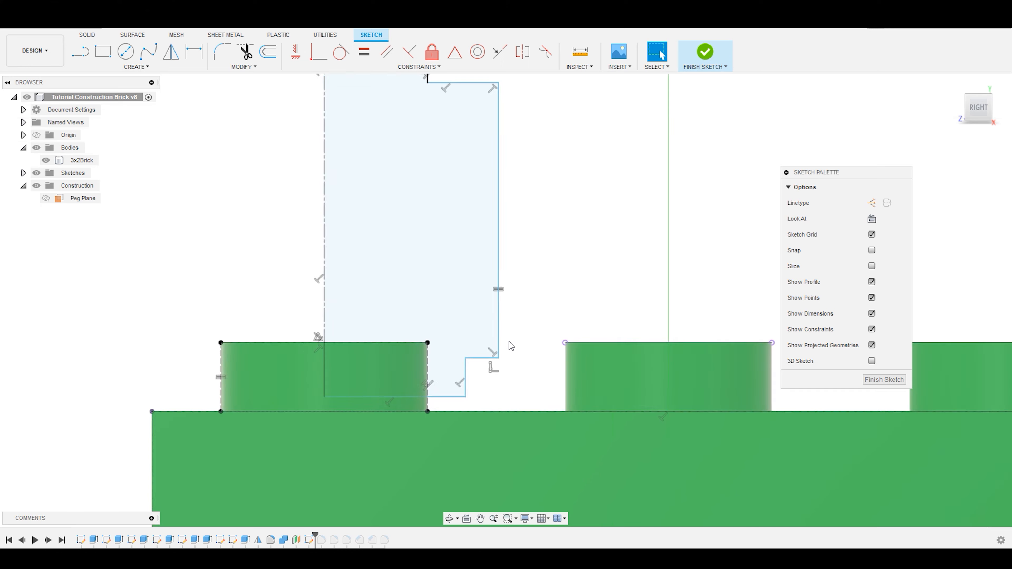
left_click(580, 343)
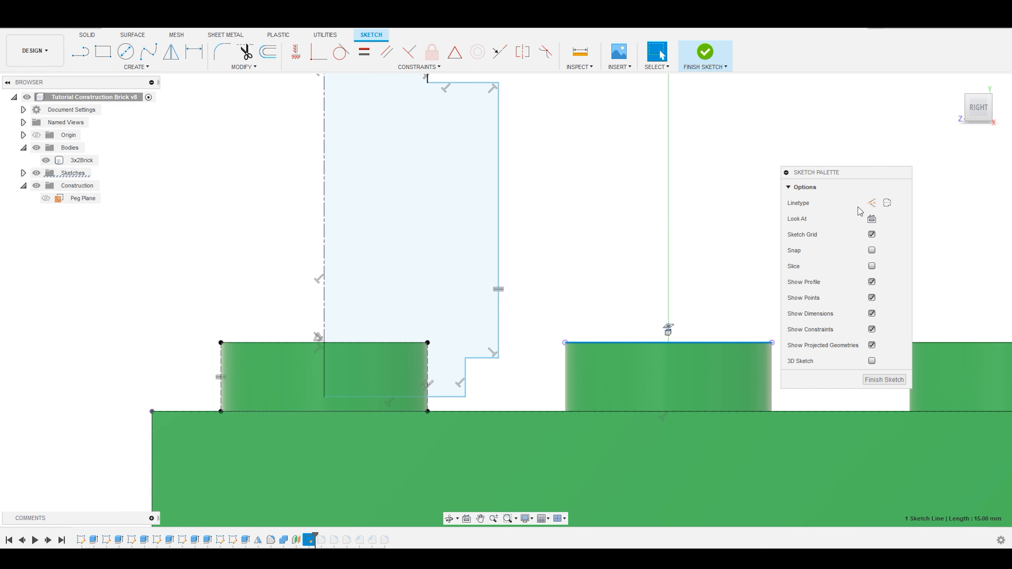
left_click(872, 204)
left_click(520, 318)
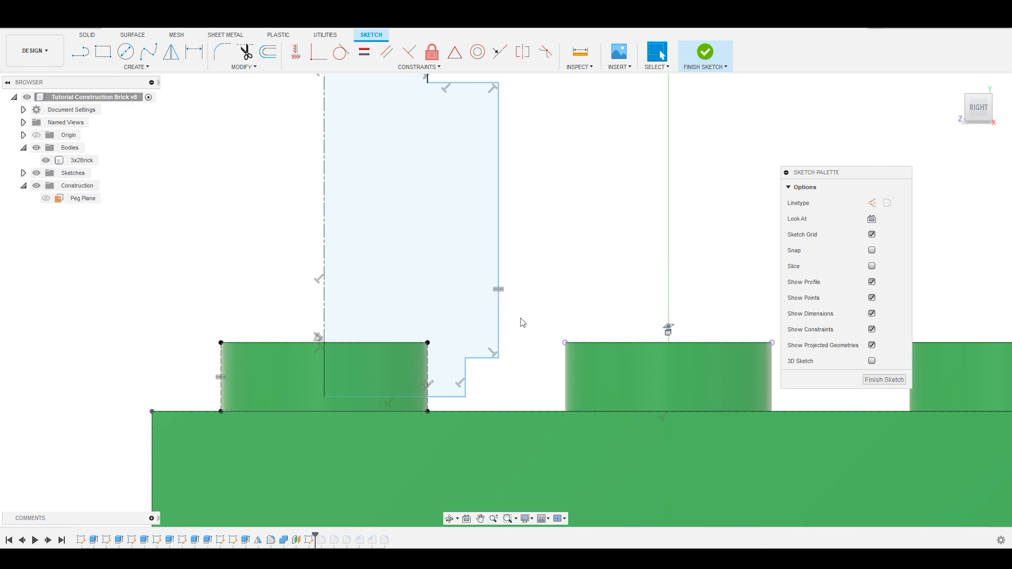
Draw a horizontal line across the gap between the facing top corners of the first and middle pegs.
scroll(519, 338, "down", 1)
left_click(81, 52)
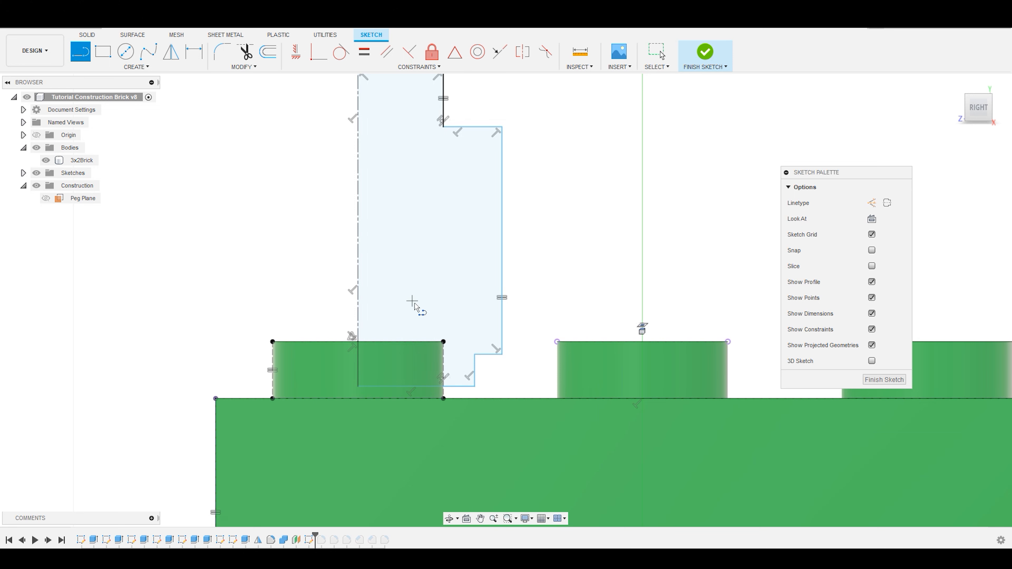
left_click(444, 342)
left_click(557, 342)
key("Escape")
Move the profile's outer vertical line inward, short of the gap's middle, and convert the horizontal gap line to construction.
left_click_drag(502, 280, 488, 280)
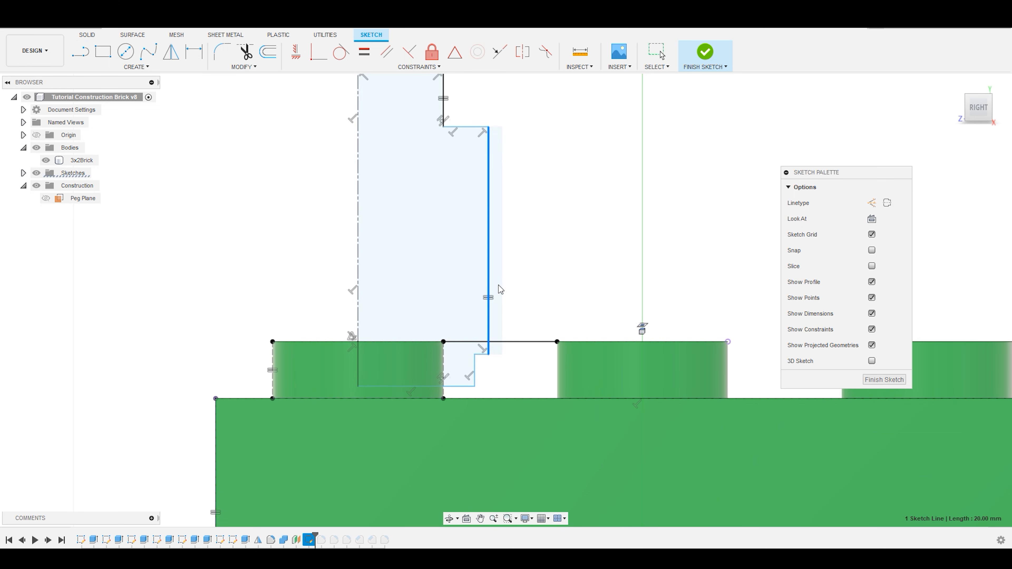
left_click(507, 343)
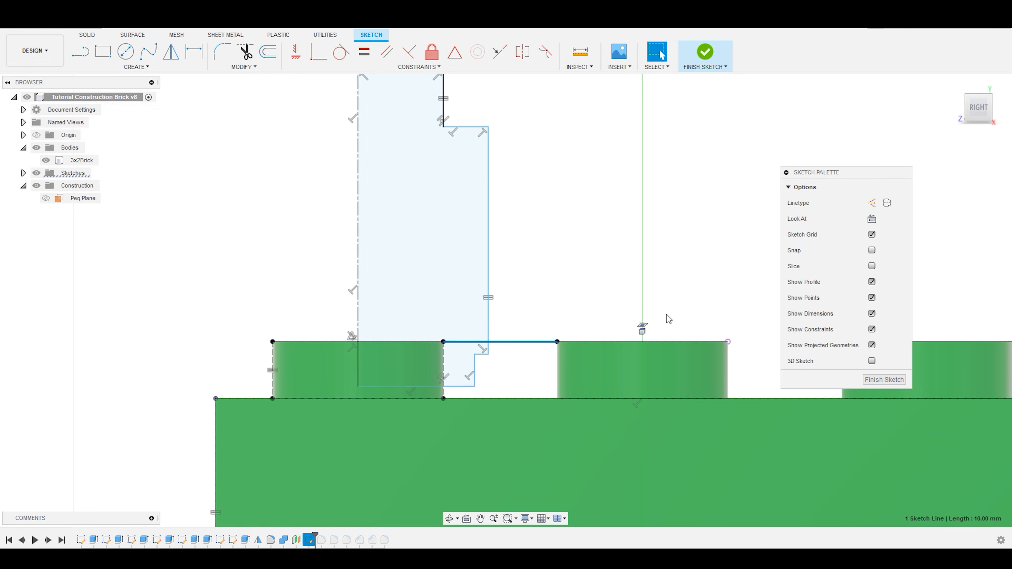
left_click(871, 203)
Place a sketch point at the midpoint of the construction line spanning the gap between the pegs.
scroll(504, 363, "down", 2)
scroll(506, 361, "up", 4)
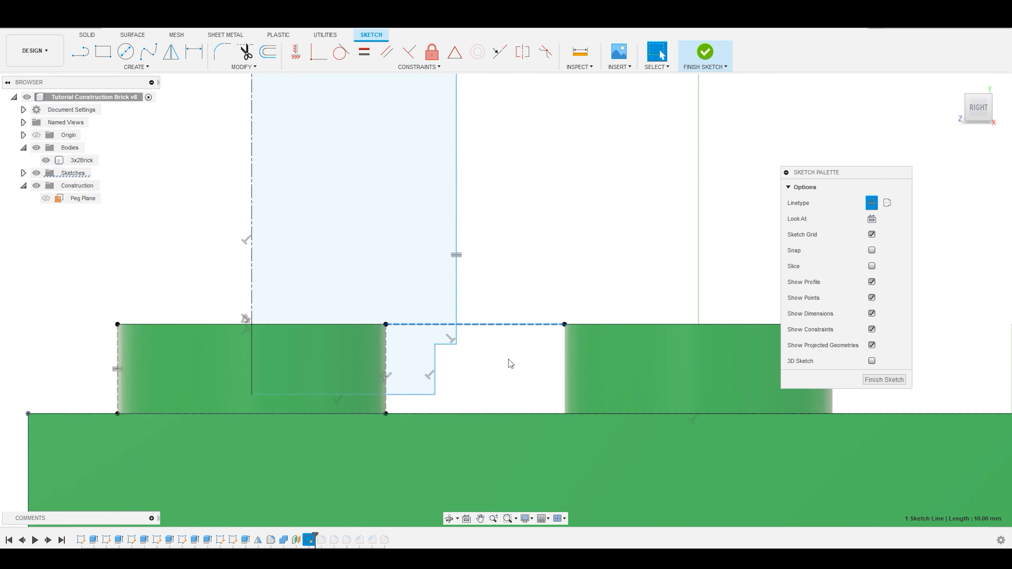
left_click(135, 67)
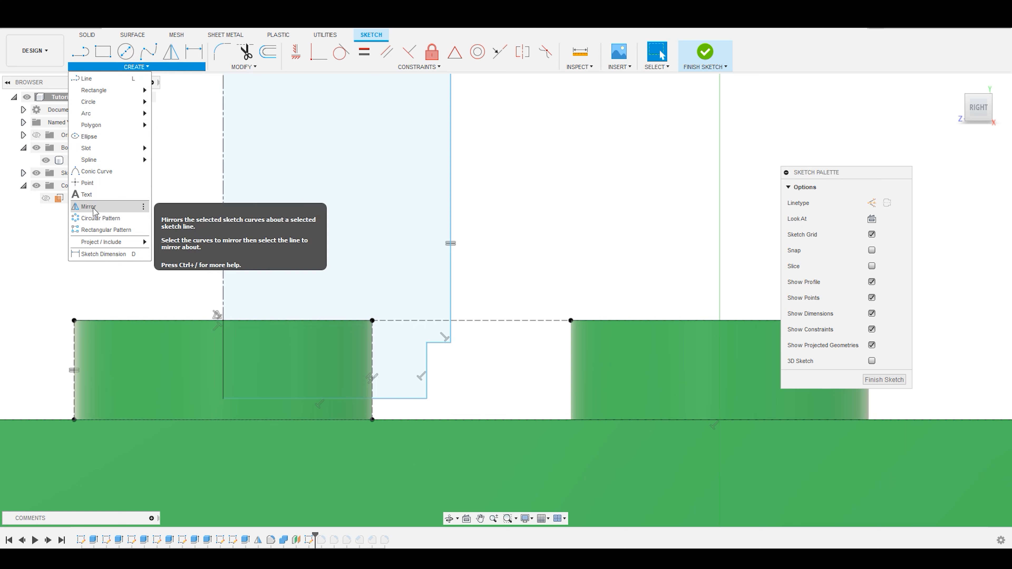
left_click(91, 179)
left_click(474, 320)
key("Escape")
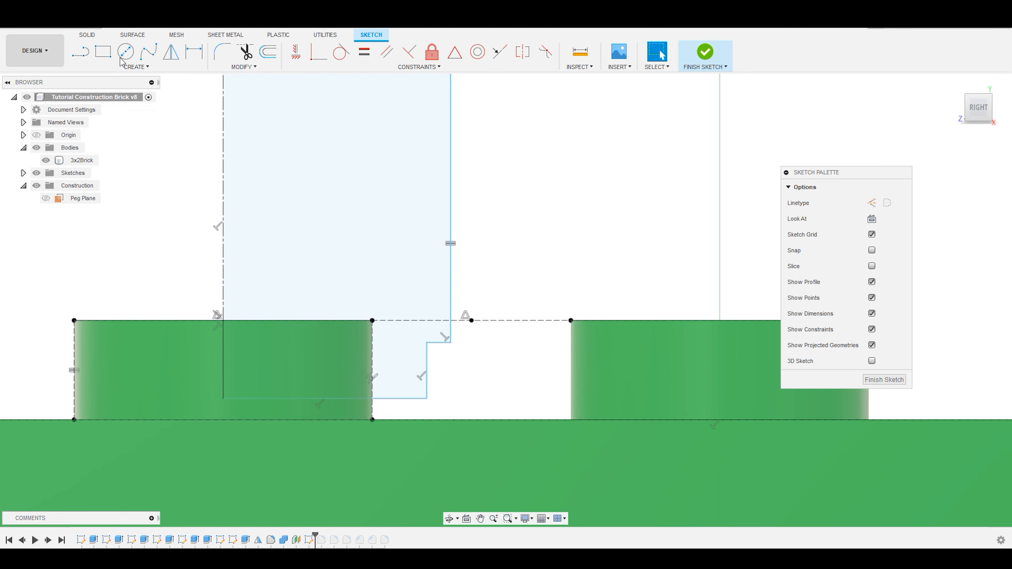
Dimension the profile's outer vertical line 0.25 mm from the midpoint of the gap line.
left_click(194, 52)
left_click(451, 284)
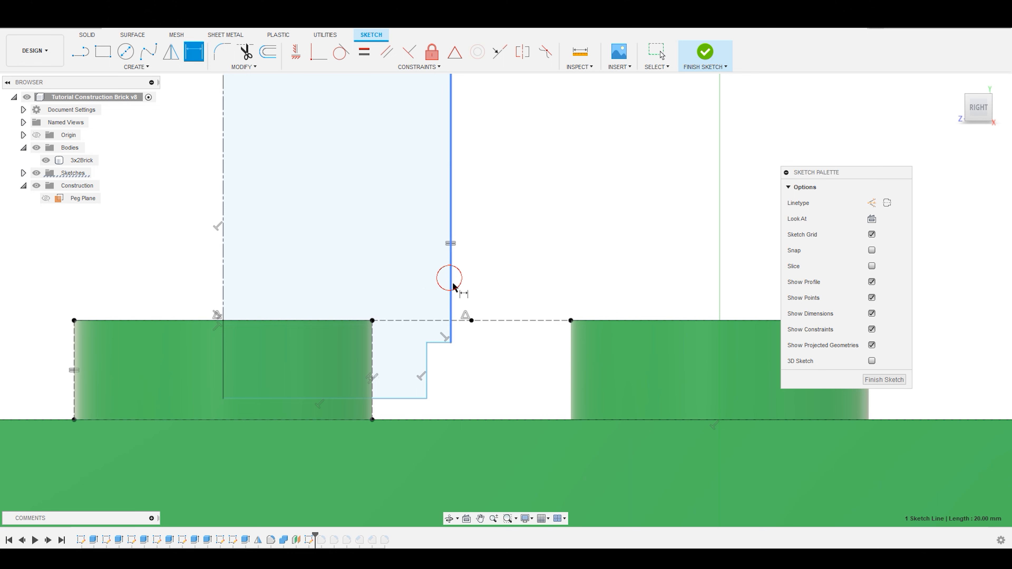
left_click(472, 320)
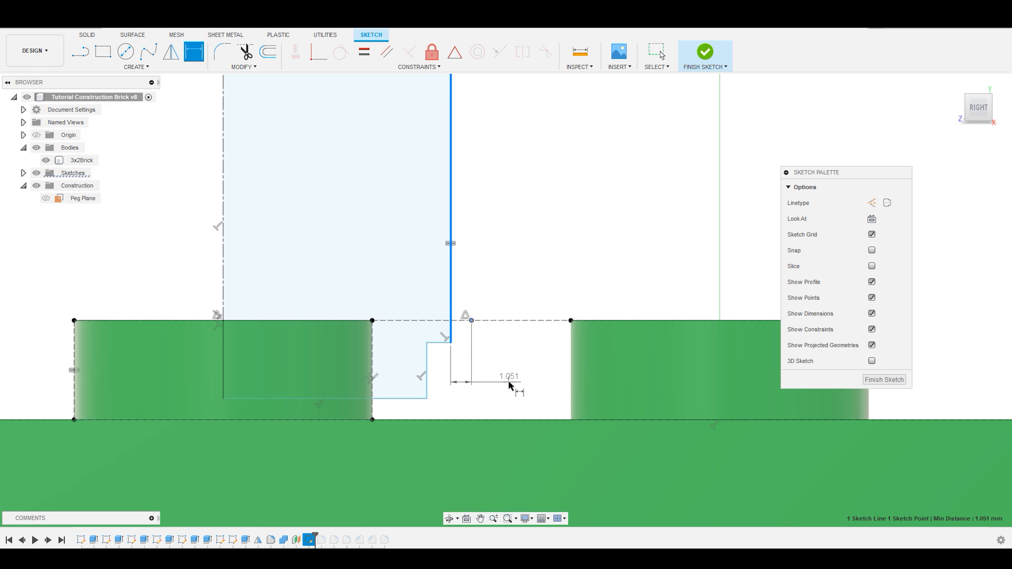
left_click(518, 389)
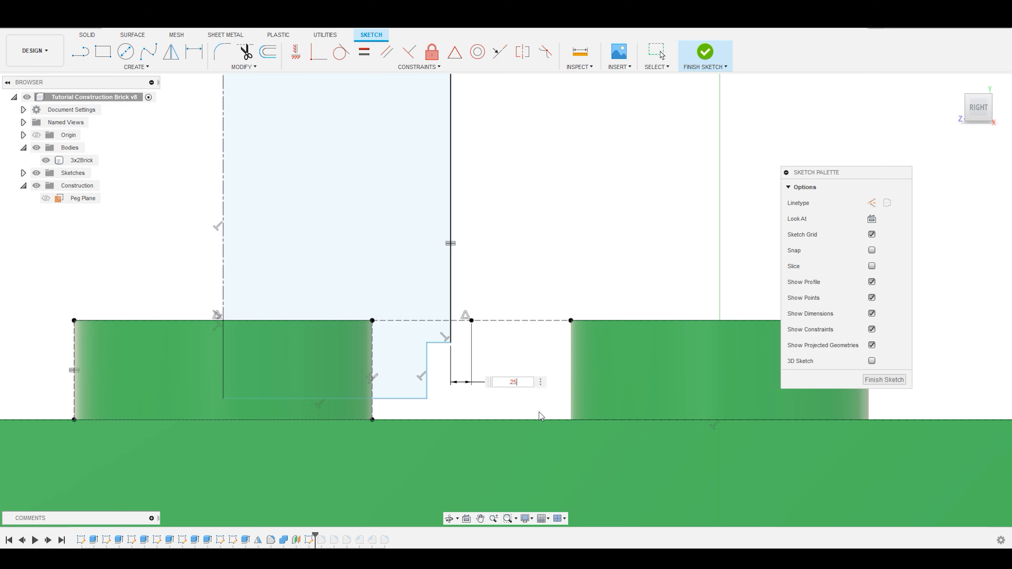
key("Return")
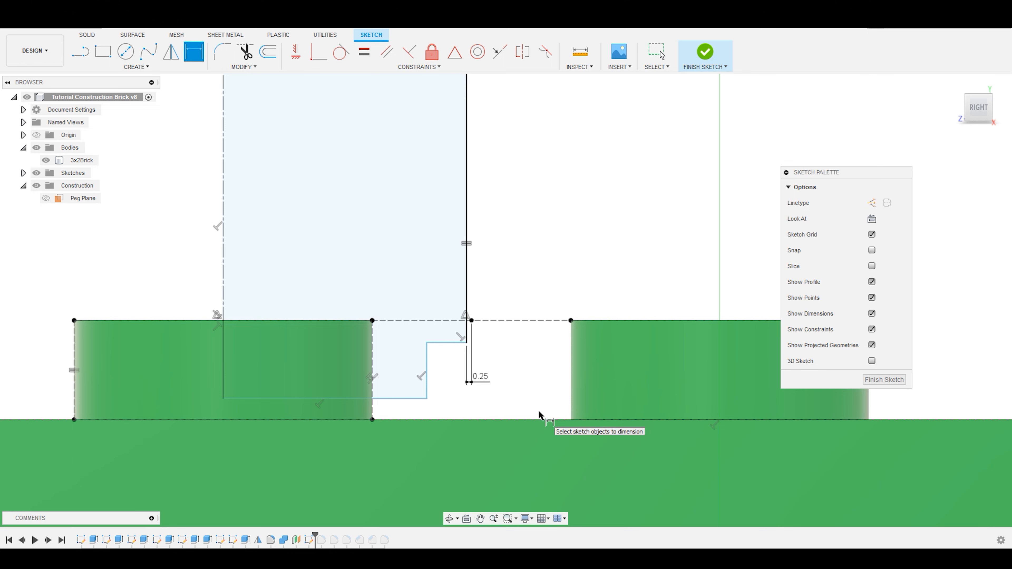
key("Escape")
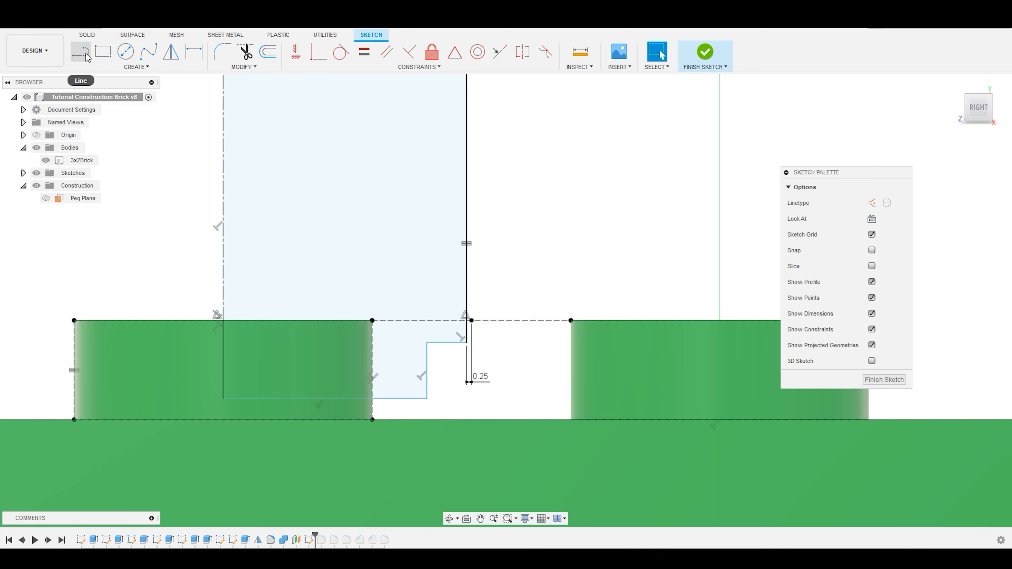
left_click(87, 57)
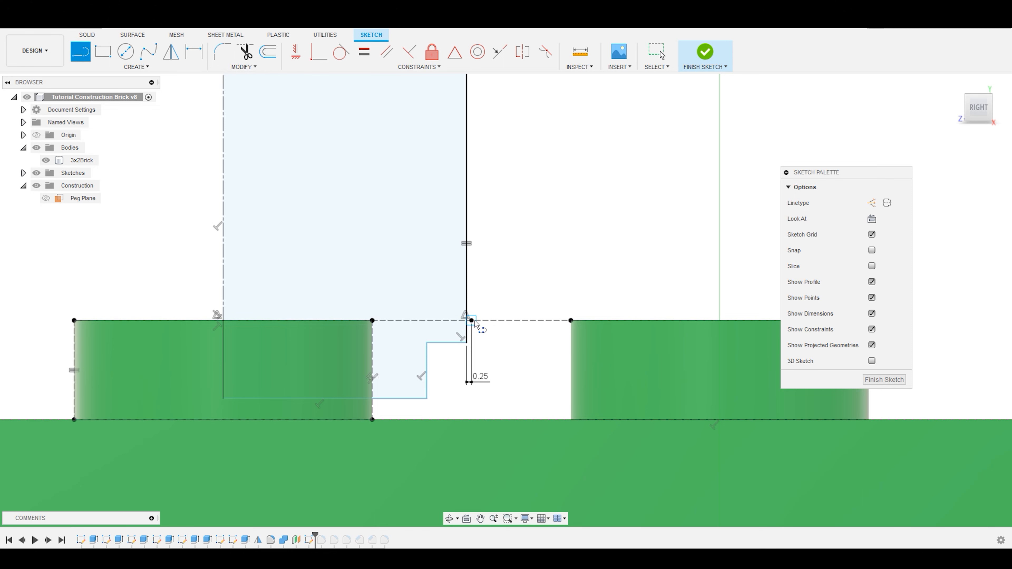
scroll(398, 192, "down", 2)
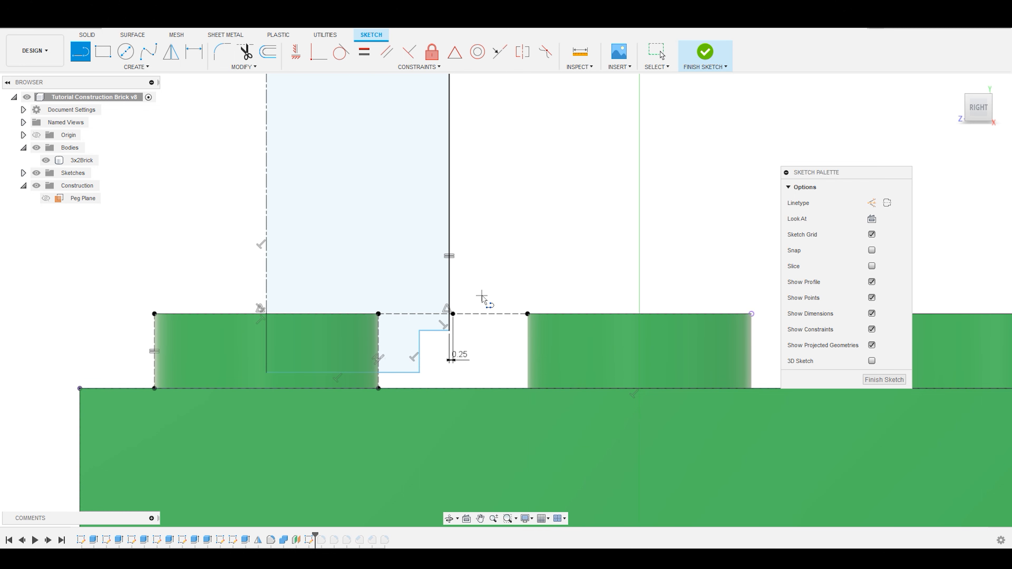
scroll(490, 295, "down", 3)
key("Escape")
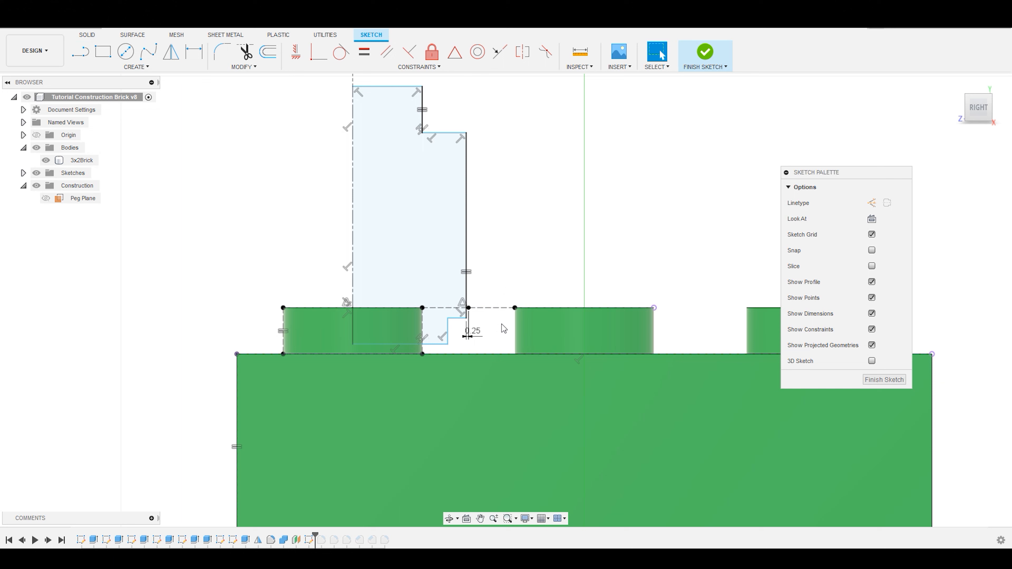
Examine how the stepped profile sits on the corner peg, viewing the brick from above and from below.
scroll(377, 299, "up", 2)
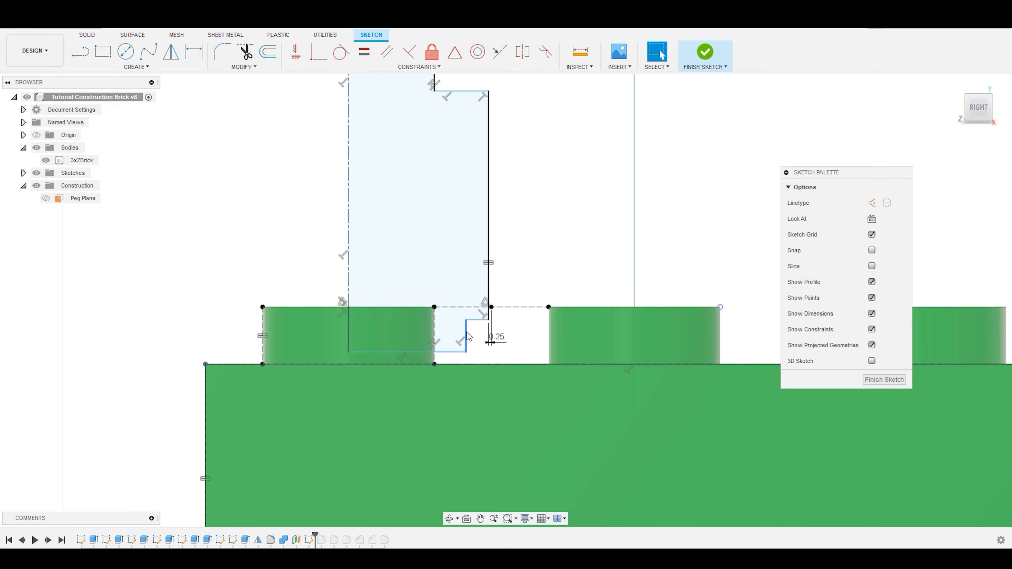
scroll(519, 265, "down", 2)
middle_click_drag(522, 260, 532, 292, "shift")
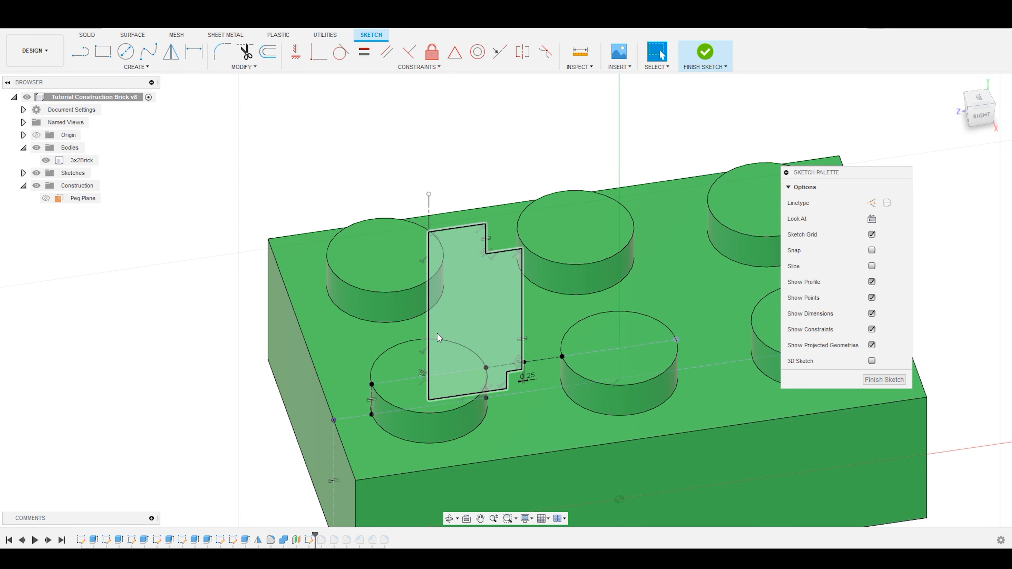
left_click(363, 339)
left_click(512, 395)
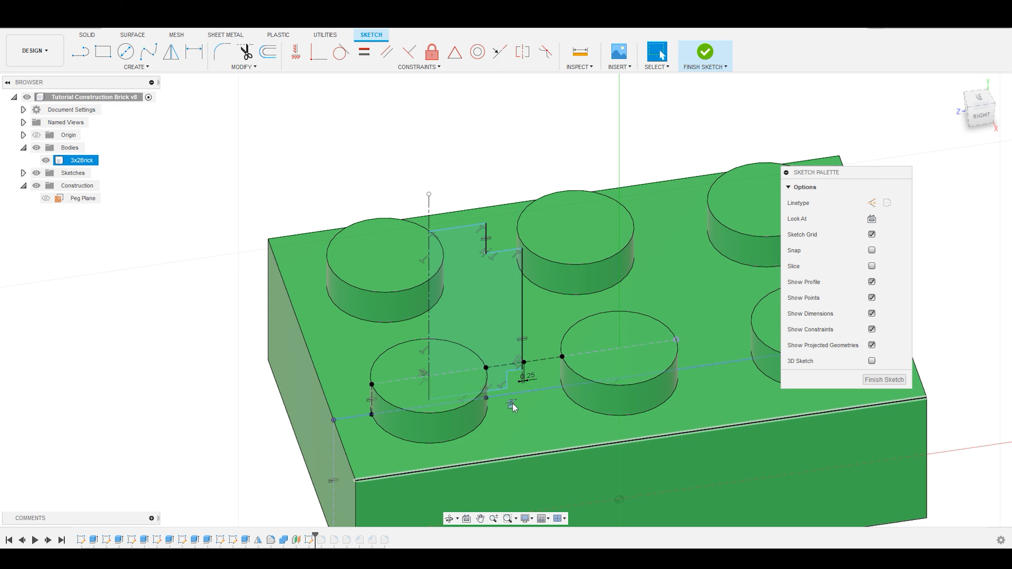
middle_click_drag(257, 359, 296, 373, "shift")
scroll(295, 374, "down", 3)
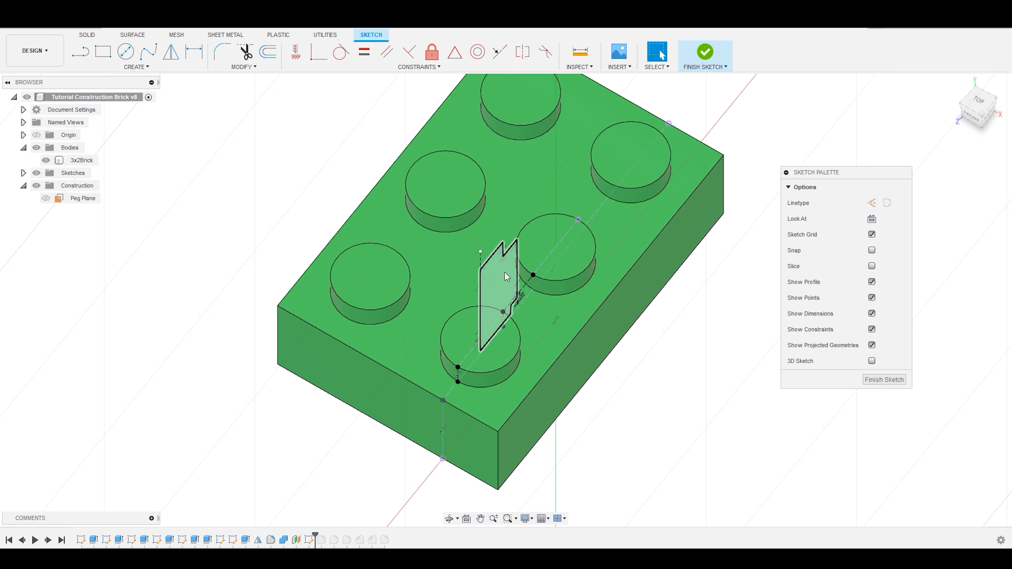
middle_click_drag(494, 297, 515, 313, "shift")
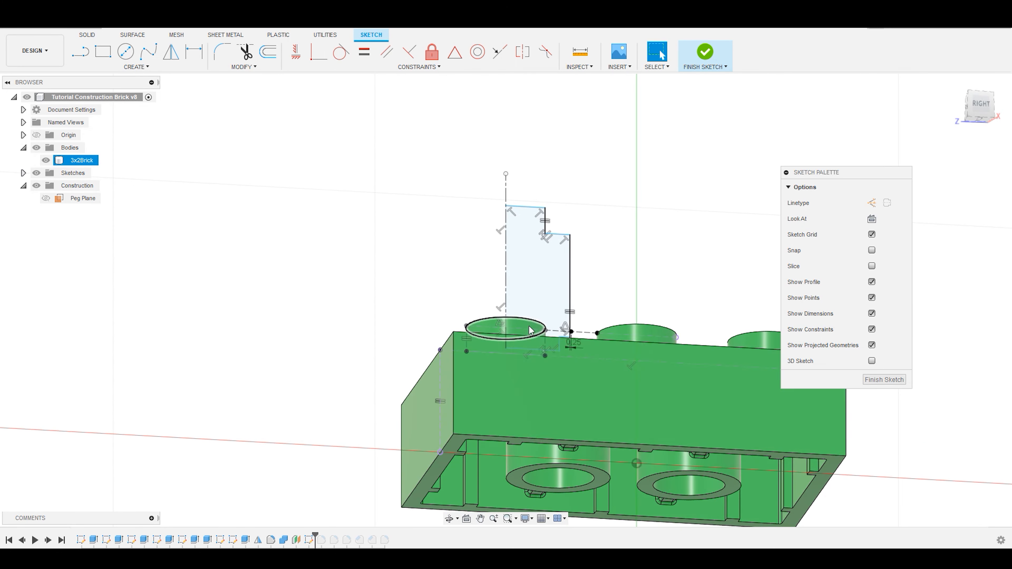
scroll(557, 306, "up", 3)
scroll(558, 306, "down", 5)
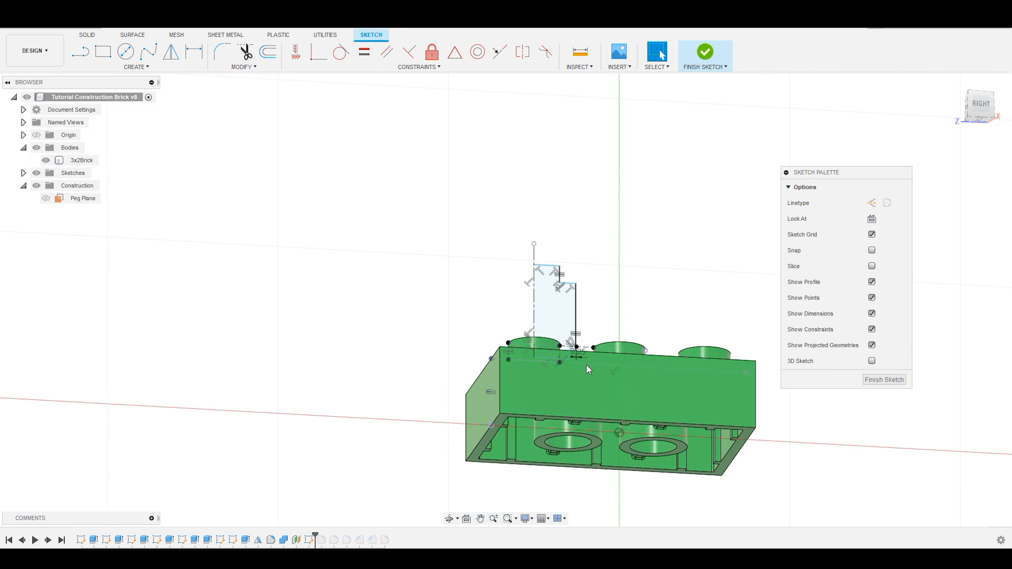
Project the outer cylindrical face of the tube under the brick, nearest the corner peg, into the sketch.
scroll(574, 456, "up", 10)
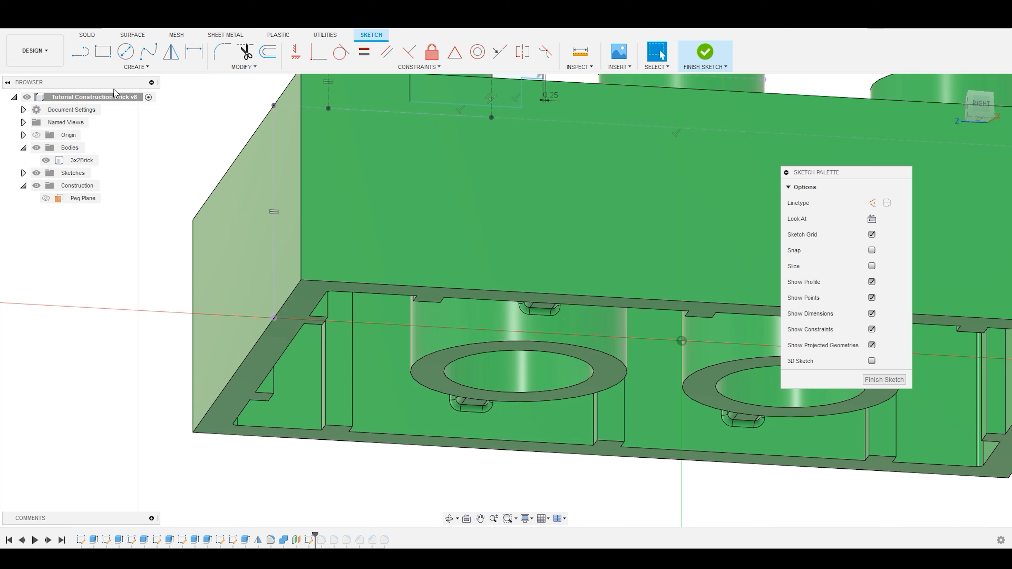
left_click(136, 67)
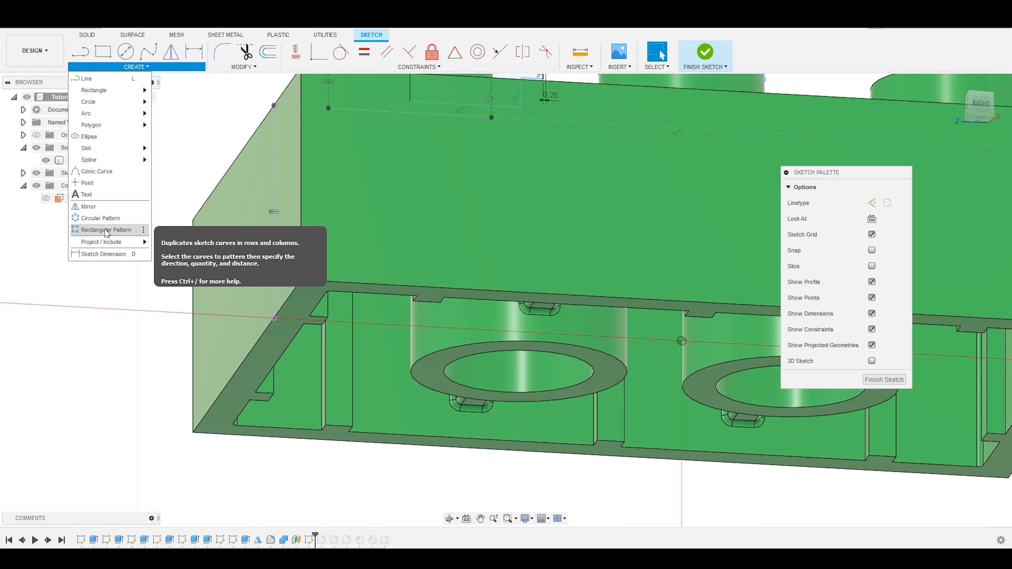
mouse_move(105, 242)
left_click(173, 244)
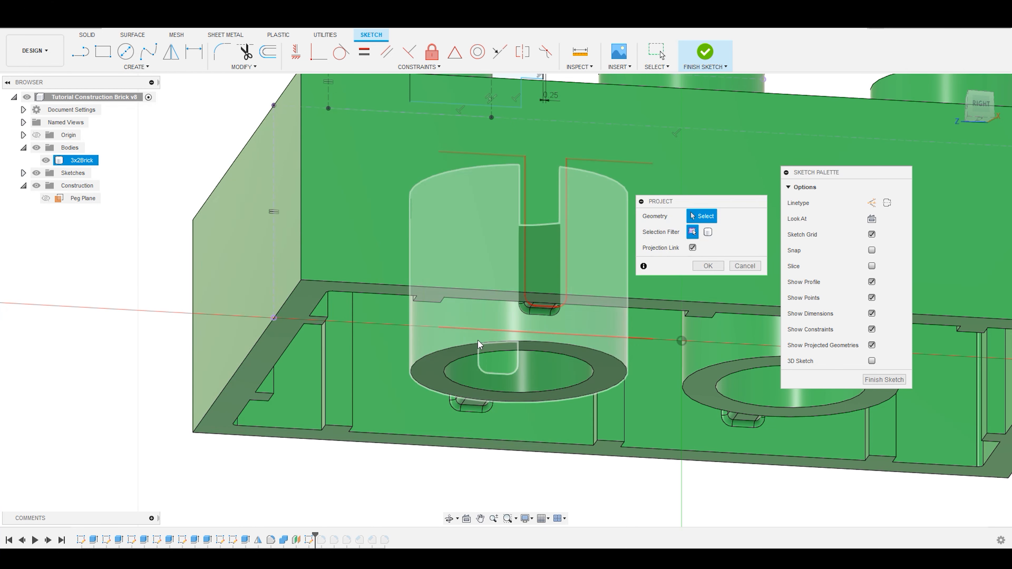
left_click(479, 343)
left_click(722, 271)
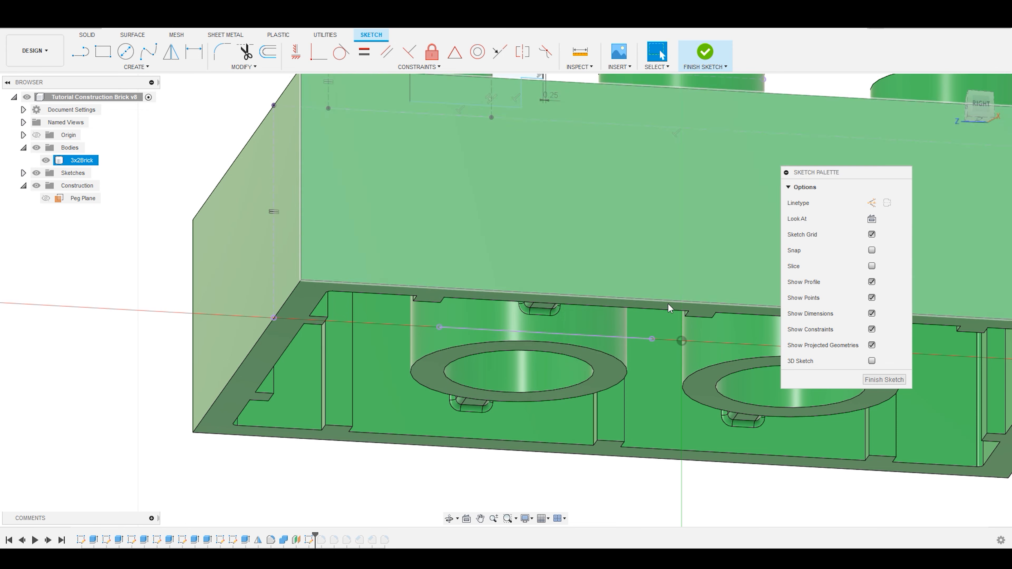
Convert the projected tube line to construction and return to the Right view.
left_click(496, 335)
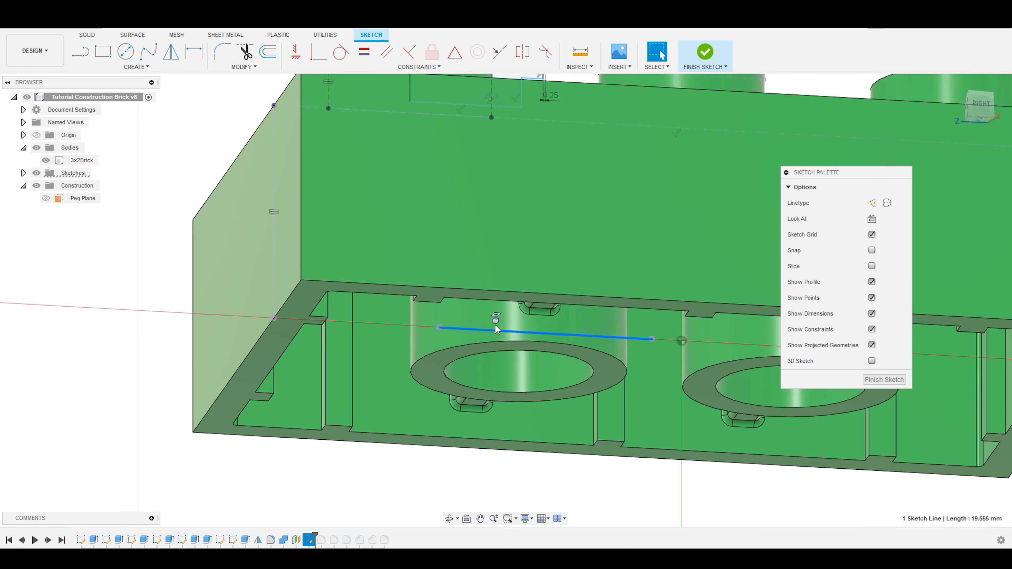
left_click(871, 204)
left_click(418, 481)
left_click(981, 104)
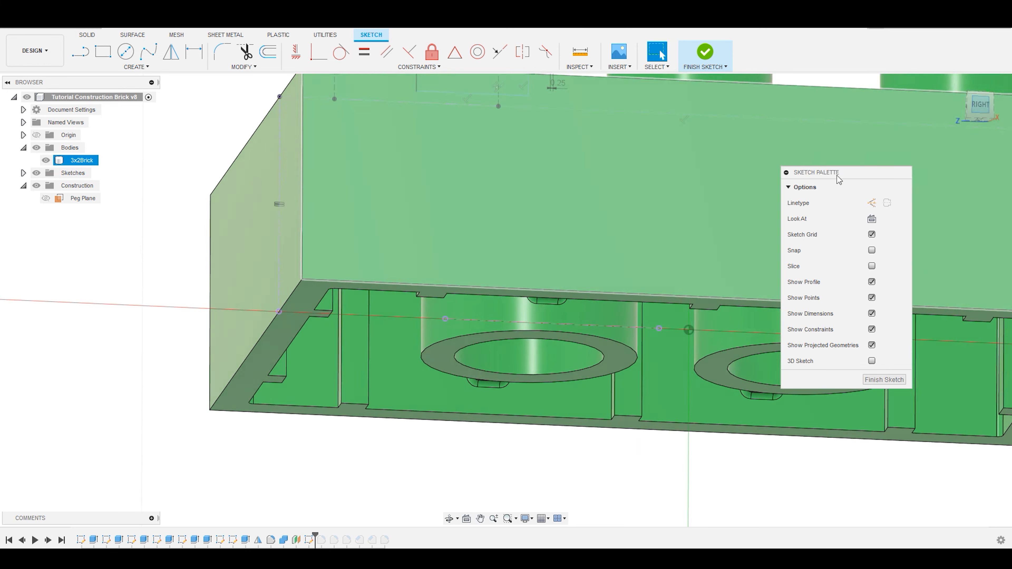
scroll(612, 222, "up", 2)
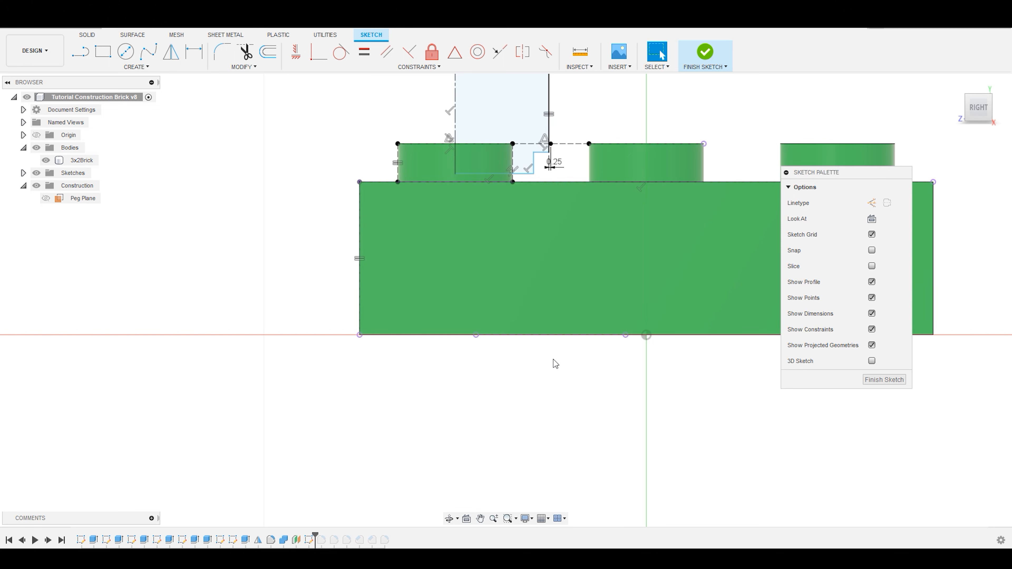
scroll(552, 353, "up", 2)
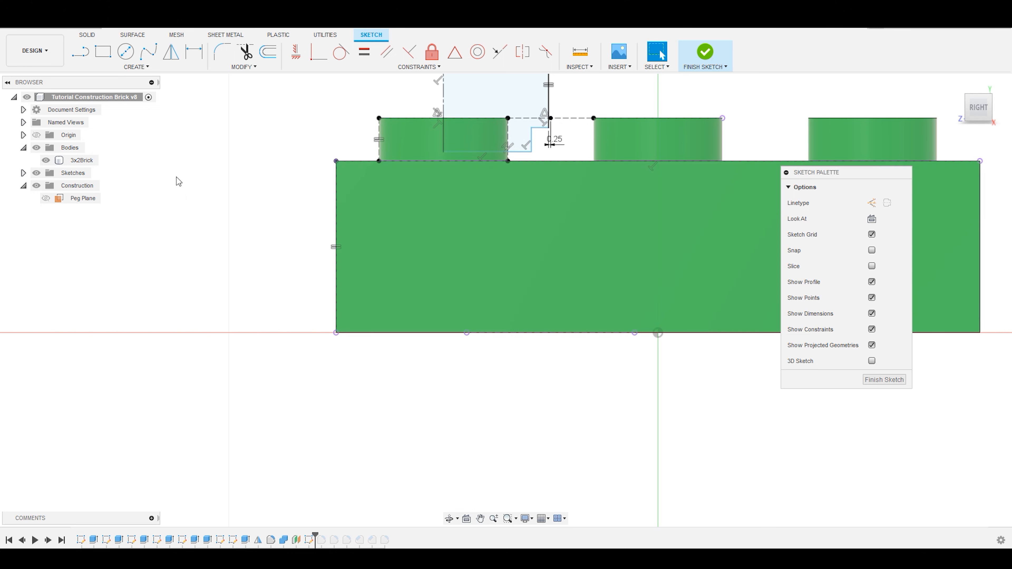
Hide the 3x2Brick body and delete the profile's bottom horizontal line.
left_click(46, 160)
scroll(208, 280, "down", 3)
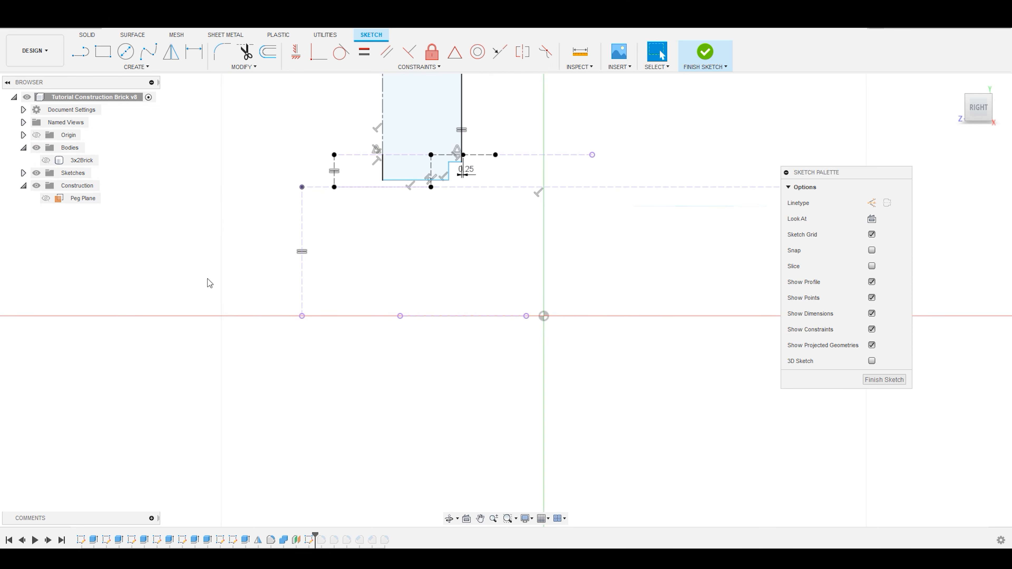
scroll(407, 199, "up", 2)
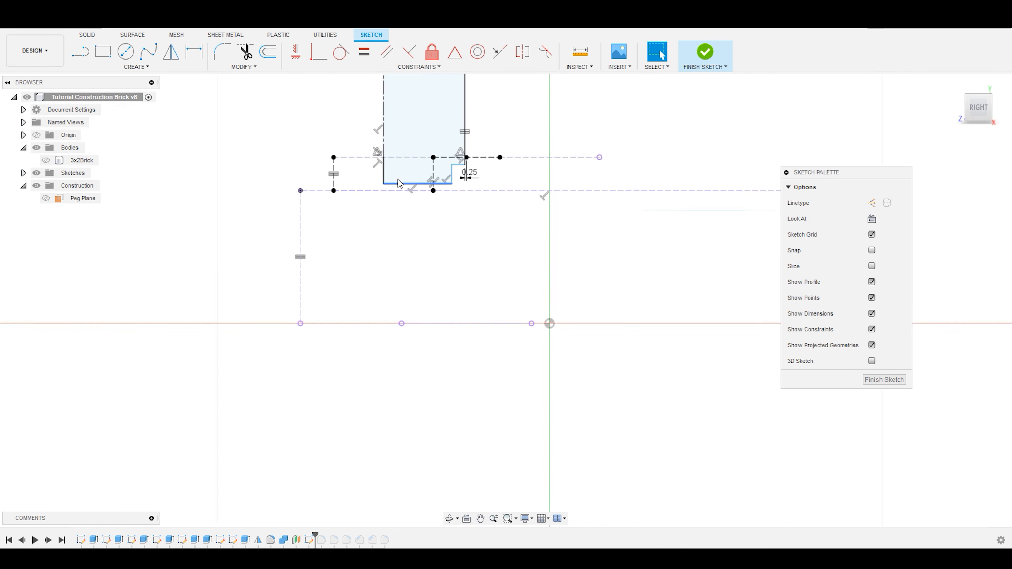
left_click(406, 187)
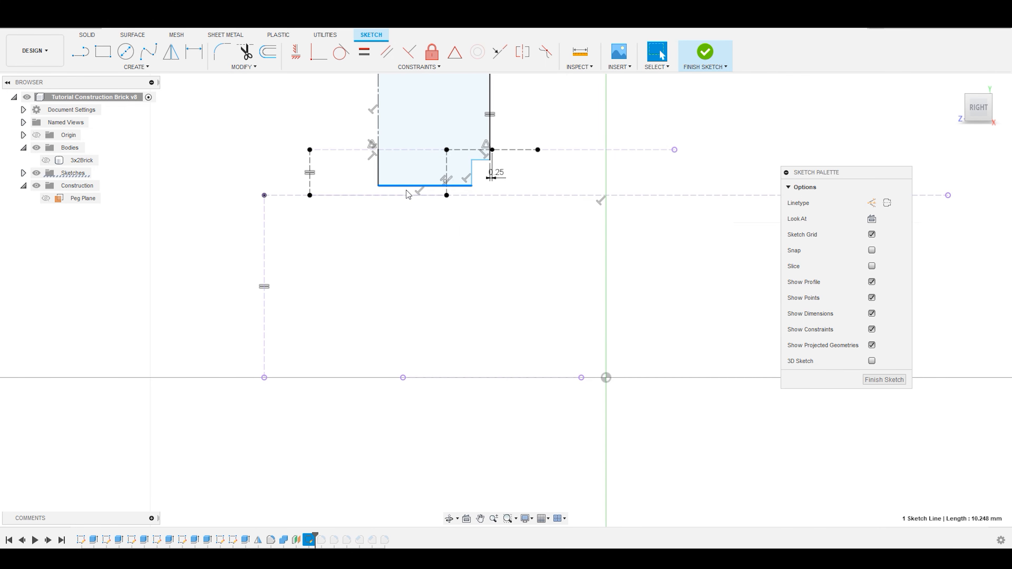
key("Delete")
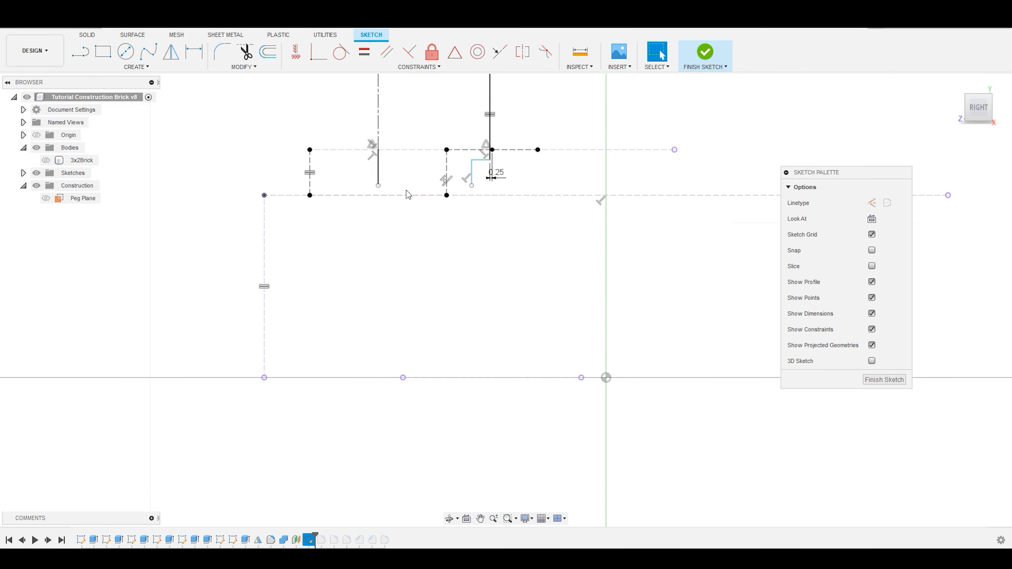
left_click(377, 186)
key("m")
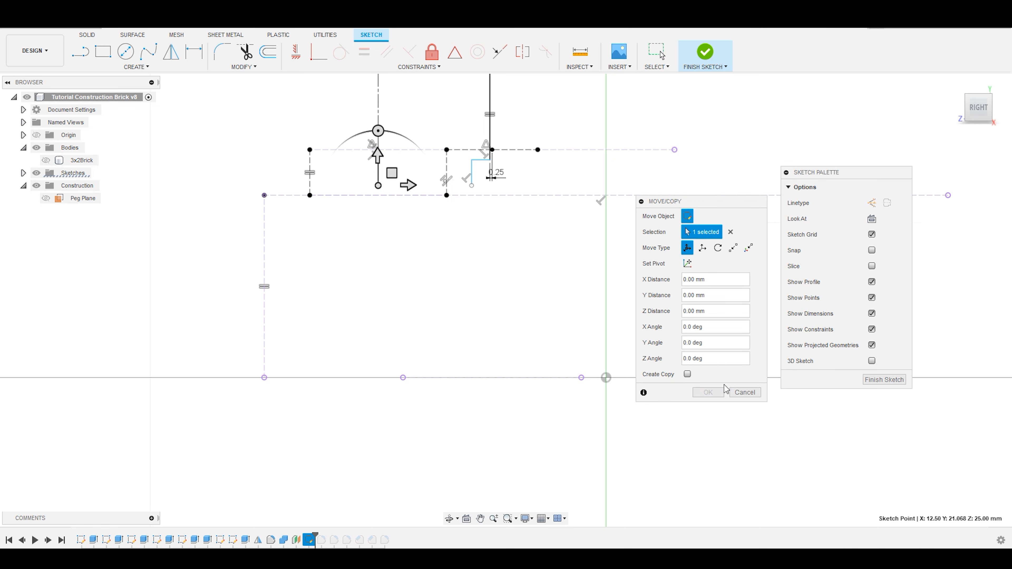
left_click(753, 392)
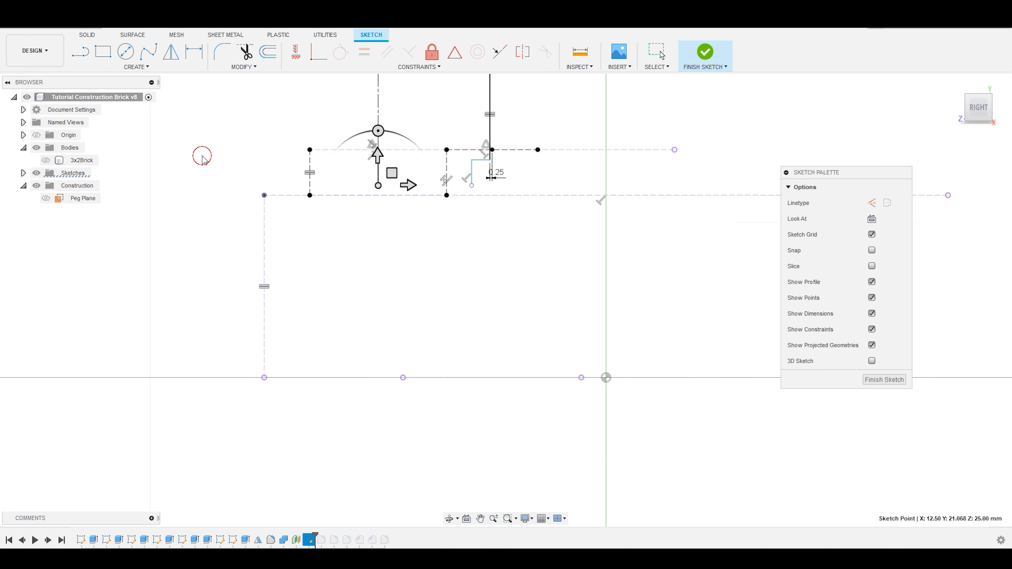
Sketch a loose horizontal line below the open profile and place a sketch point at its midpoint.
key("l")
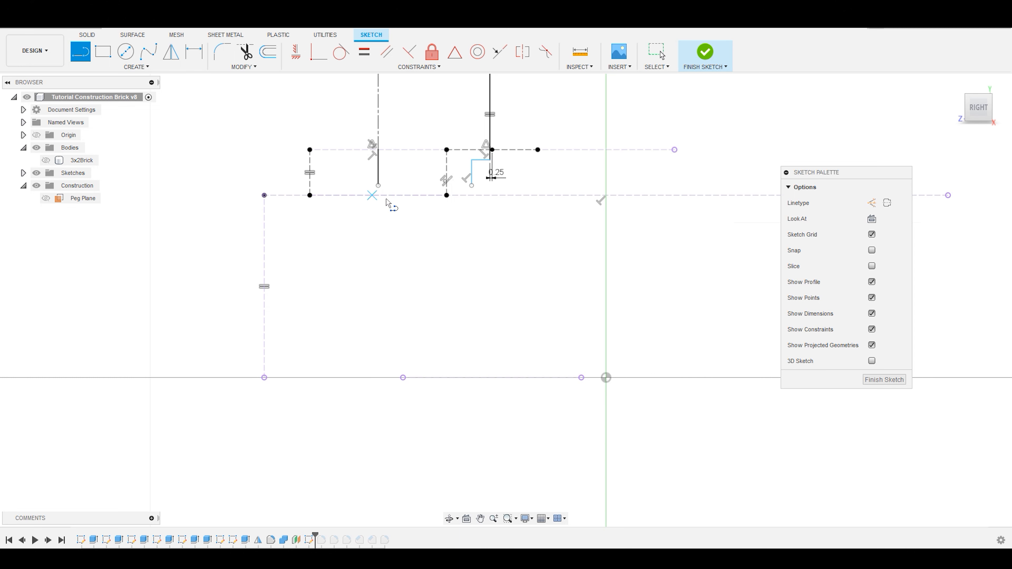
left_click(436, 275)
left_click(286, 276)
key("Escape")
left_click(136, 67)
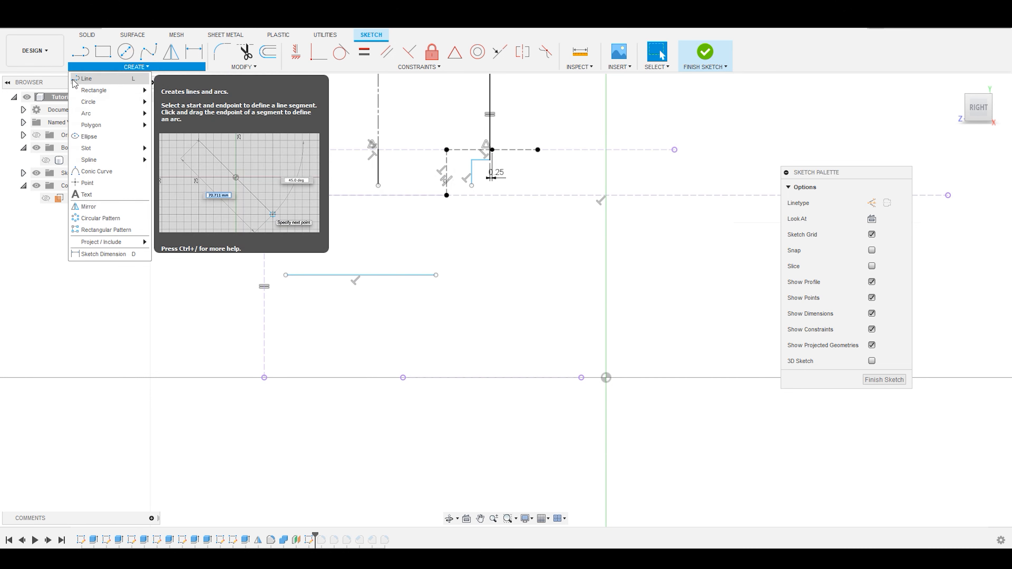
left_click(90, 206)
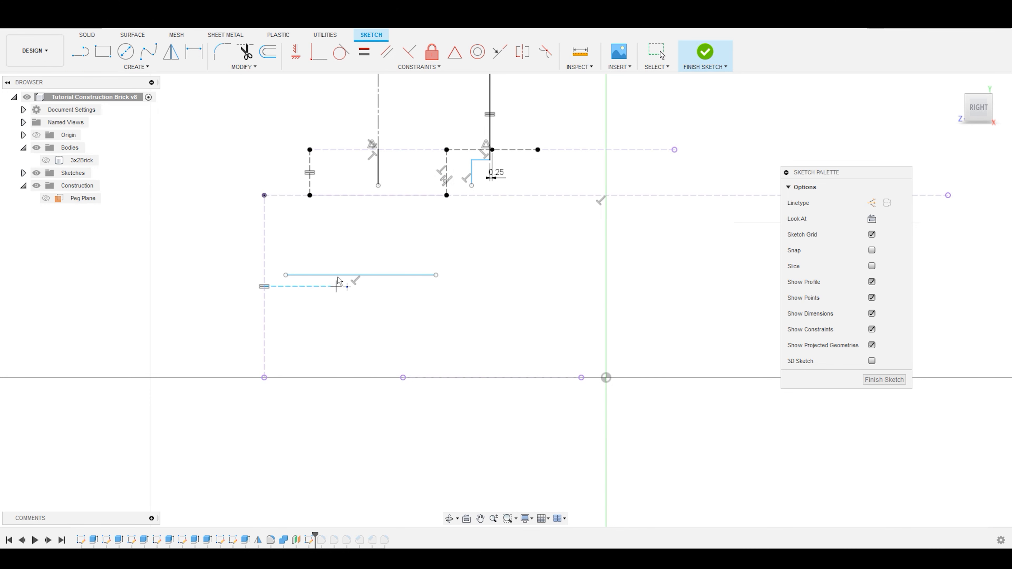
left_click(360, 275)
key("Escape")
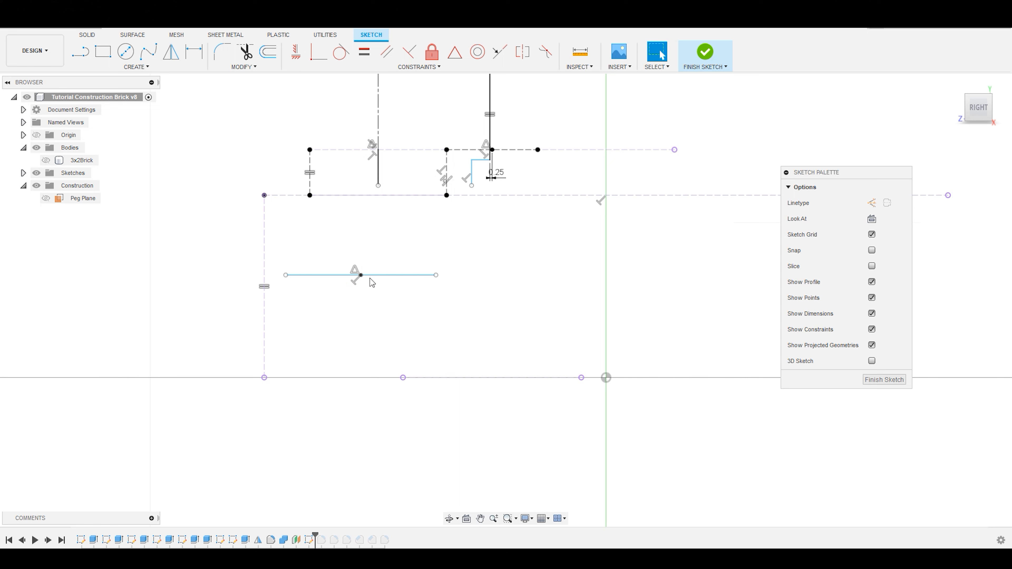
Make the new line's midpoint coincident with the lower endpoint of the profile's centerline.
left_click(361, 275)
left_click(378, 186, "shift")
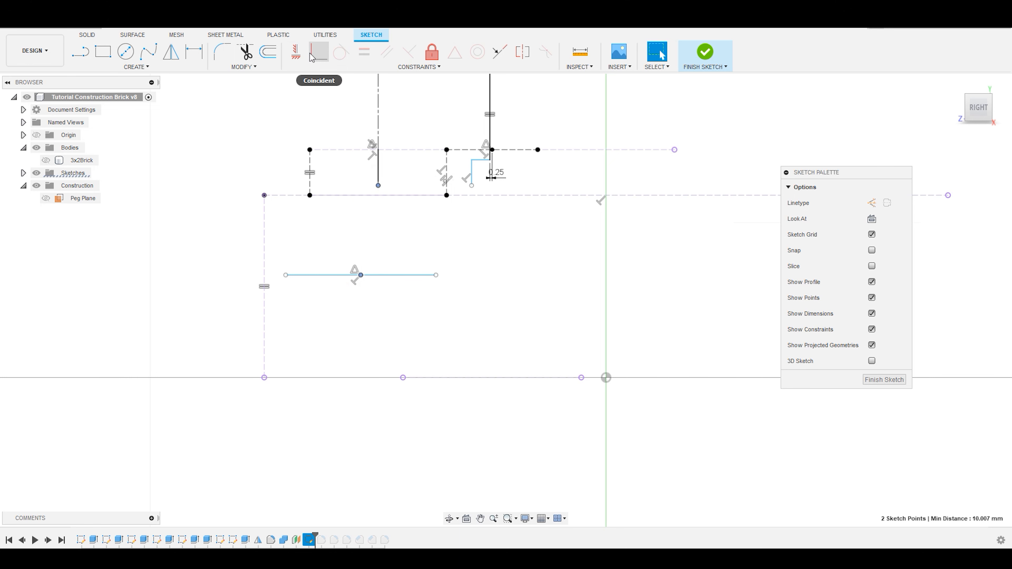
left_click(317, 53)
scroll(440, 195, "down", 1)
scroll(440, 196, "up", 4)
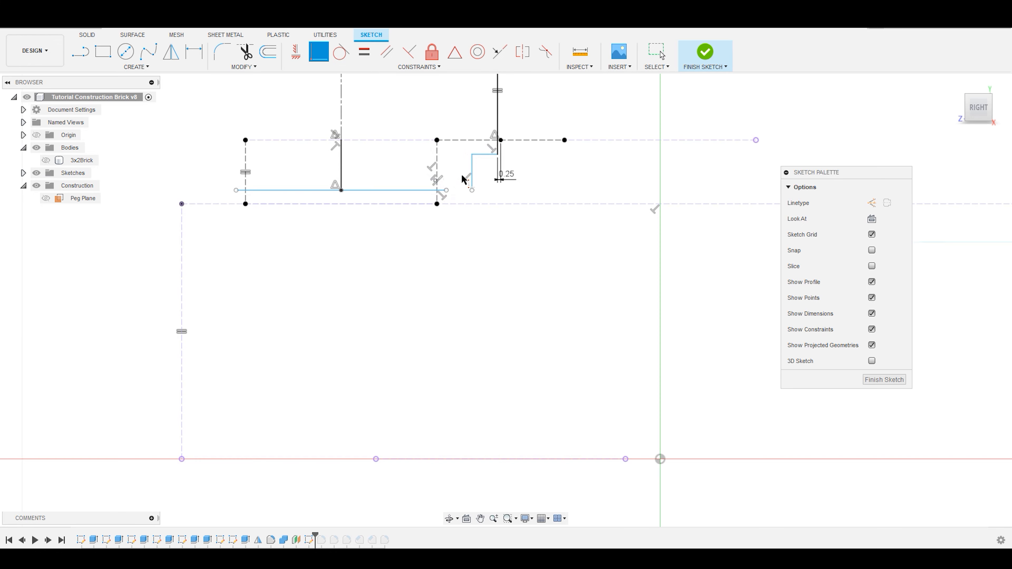
Extend the new bottom line's end to the lower end of the step's vertical line, closing the profile.
left_click(449, 201)
left_click_drag(449, 201, 480, 201)
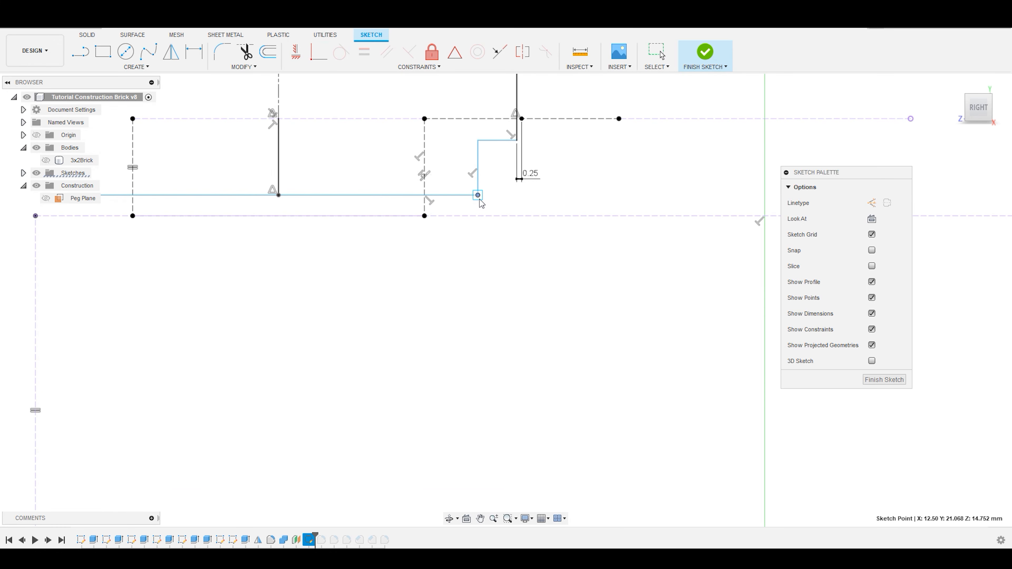
scroll(456, 343, "down", 2)
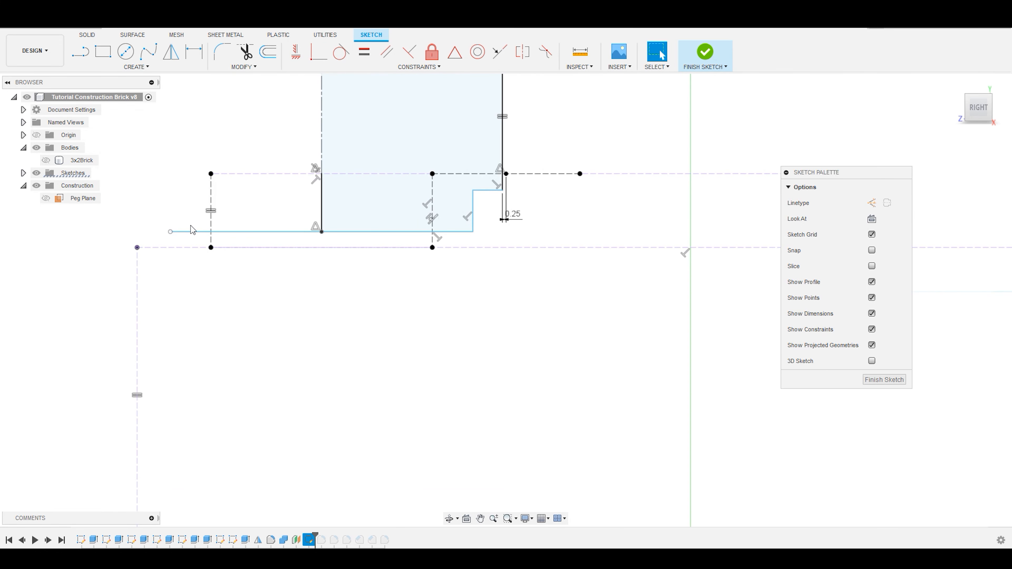
mouse_move(172, 234)
left_mouse_down()
mouse_move(215, 231)
mouse_move(182, 239)
mouse_move(186, 246)
mouse_move(195, 236)
mouse_move(167, 227)
mouse_move(188, 227)
mouse_move(168, 226)
left_mouse_up()
scroll(351, 322, "down", 3)
left_click(214, 206)
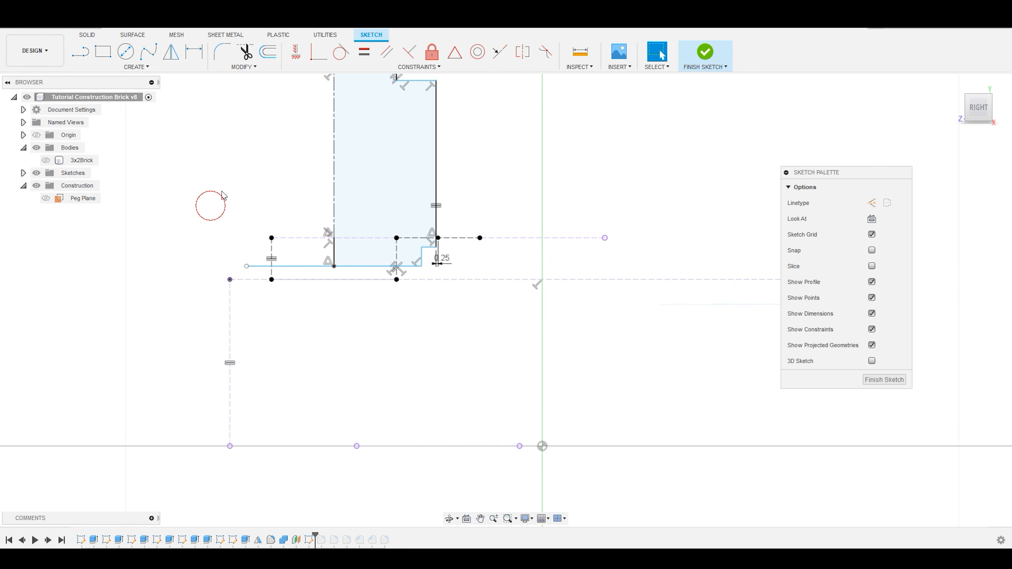
Constrain the profile's bottom line equal in length to the projected tube construction line.
left_click(402, 446)
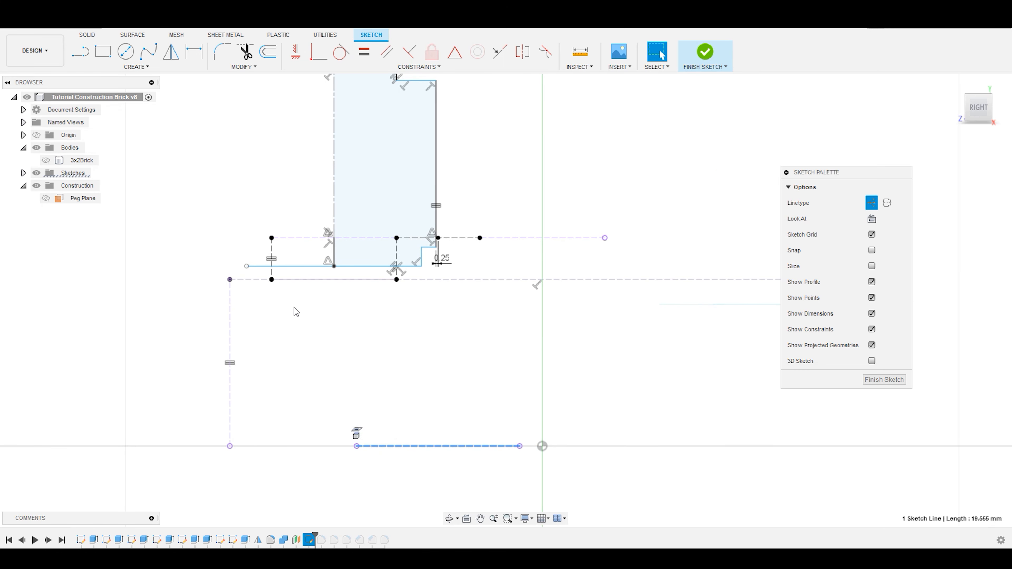
left_click(296, 266, "ctrl")
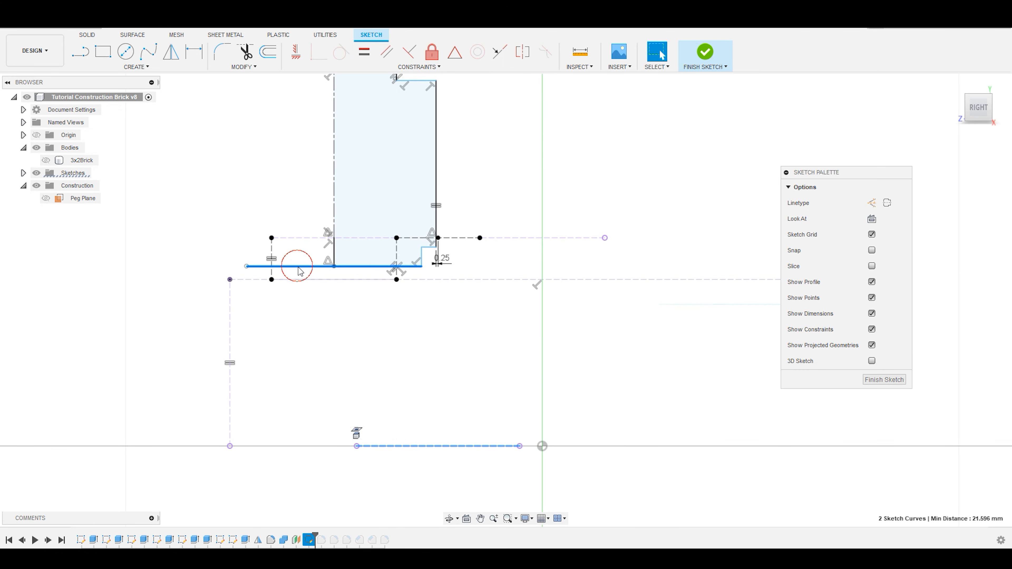
left_click(364, 55)
scroll(574, 374, "down", 2)
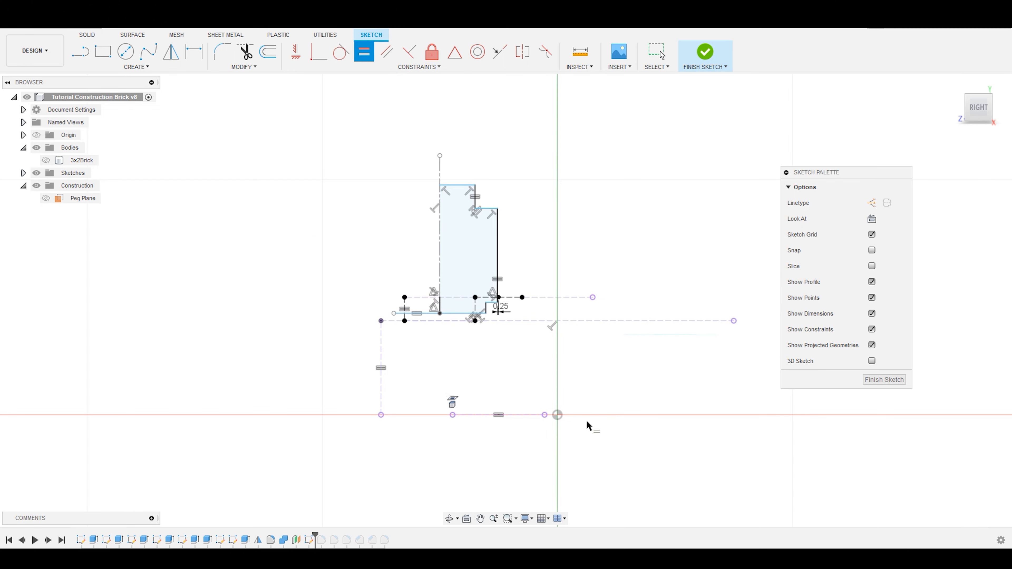
scroll(530, 303, "up", 3)
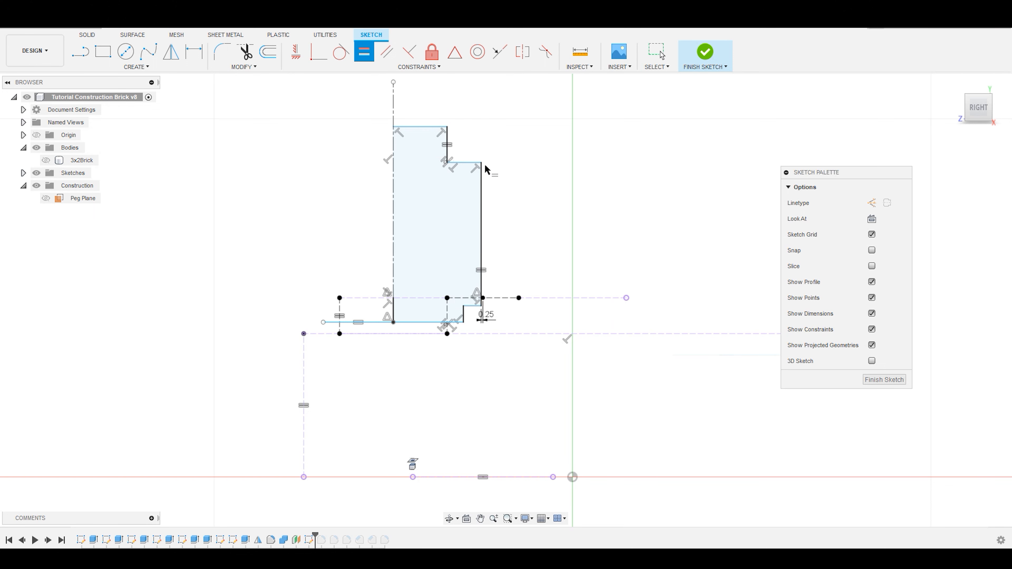
key("Escape")
Move the short horizontal line of the profile's lower step up to just above the peg tops.
scroll(469, 314, "down", 2)
scroll(470, 313, "up", 4)
left_click_drag(478, 301, 474, 279)
scroll(468, 339, "down", 2)
scroll(462, 335, "up", 5)
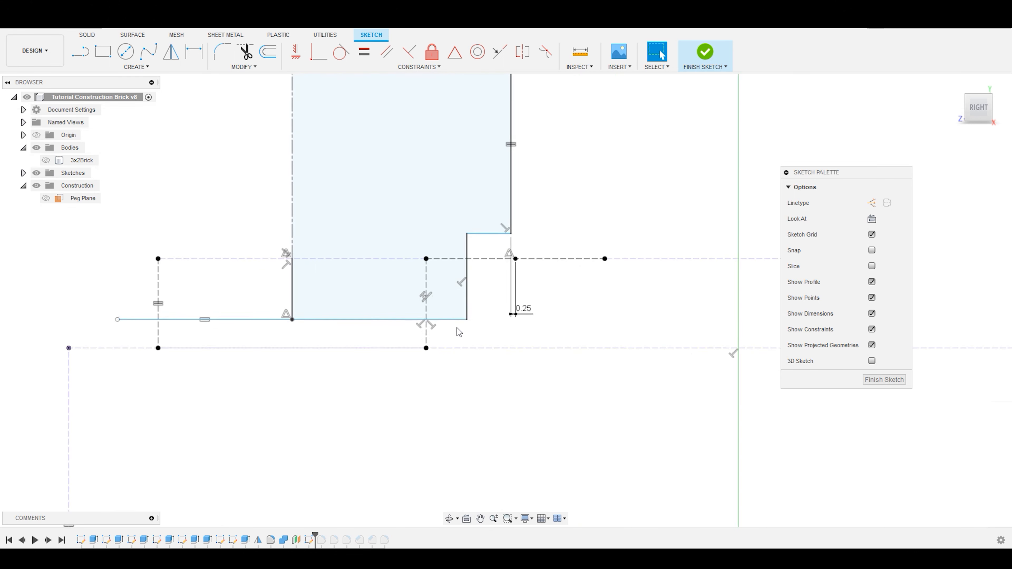
scroll(461, 330, "down", 2)
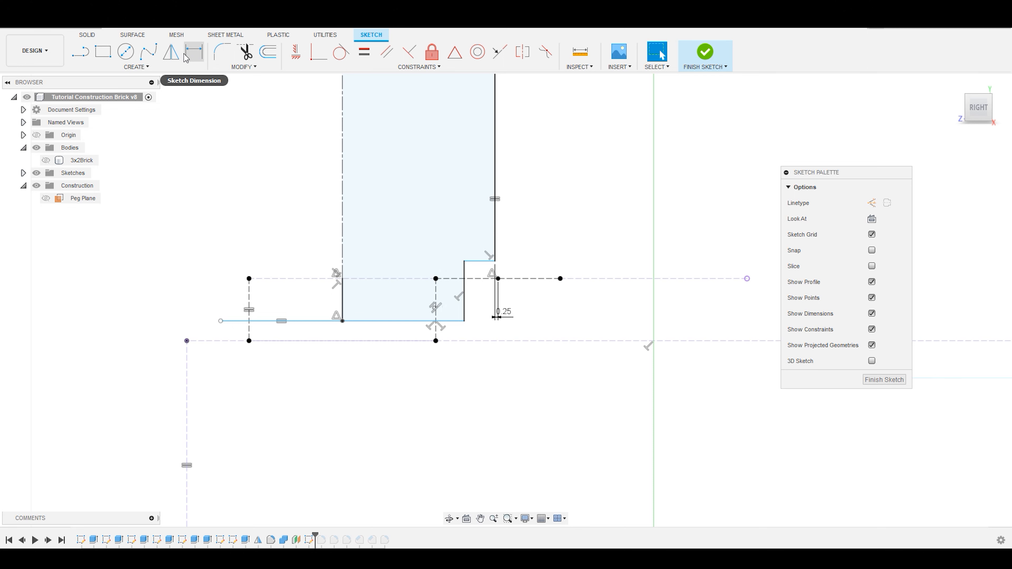
left_click(194, 51)
scroll(478, 275, "up", 1)
scroll(478, 276, "up", 2)
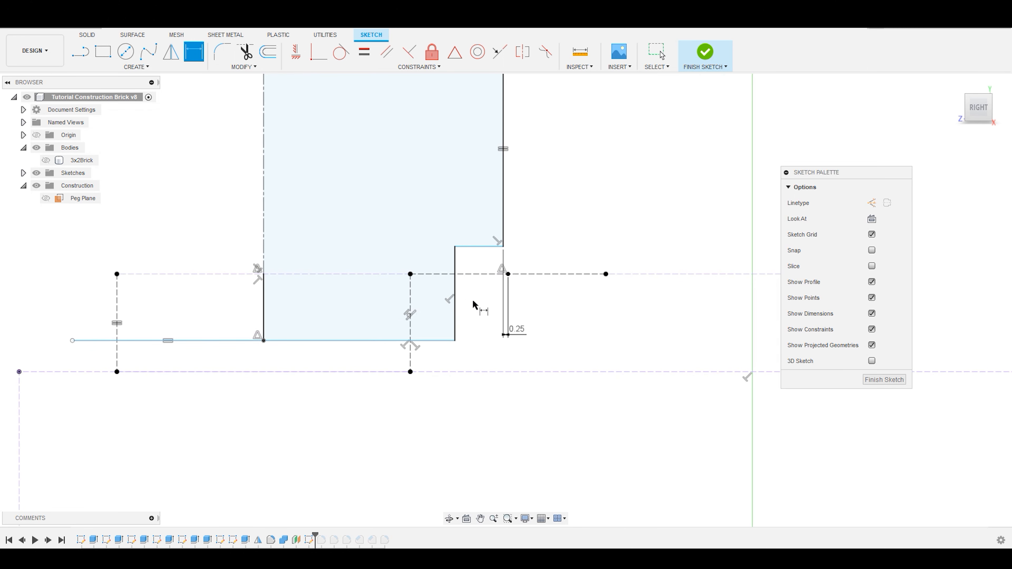
left_click(480, 247)
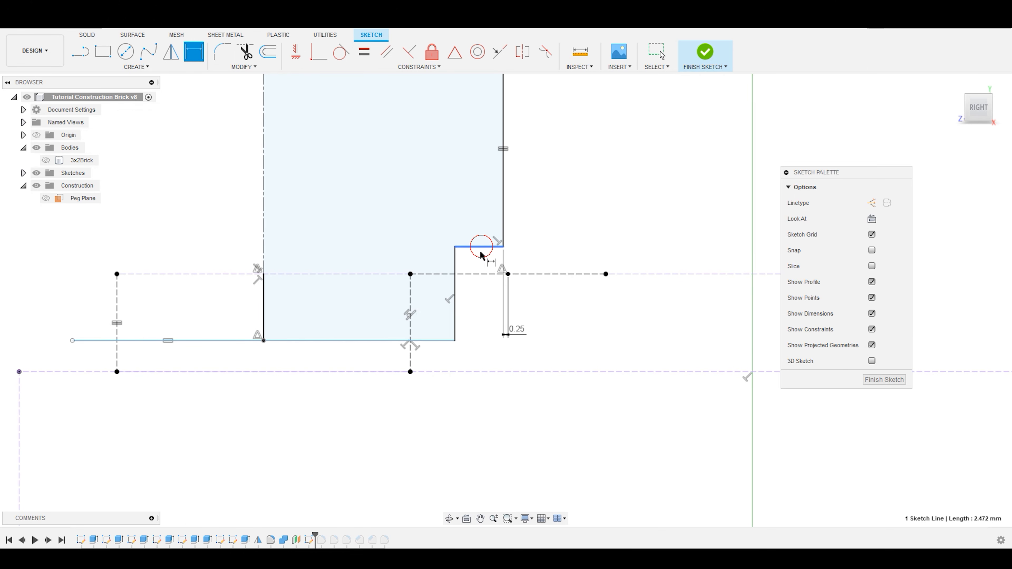
left_click(479, 276)
key("Escape")
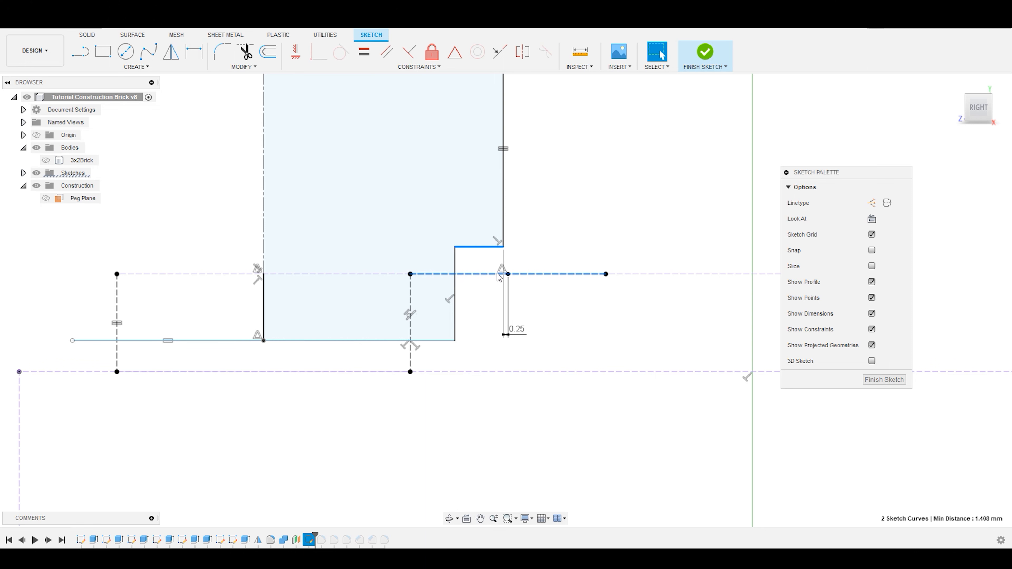
Show the 3x2Brick body and dimension the profile's bottom line 0.5 mm above the brick's top edge.
left_click(62, 162)
left_click(196, 222)
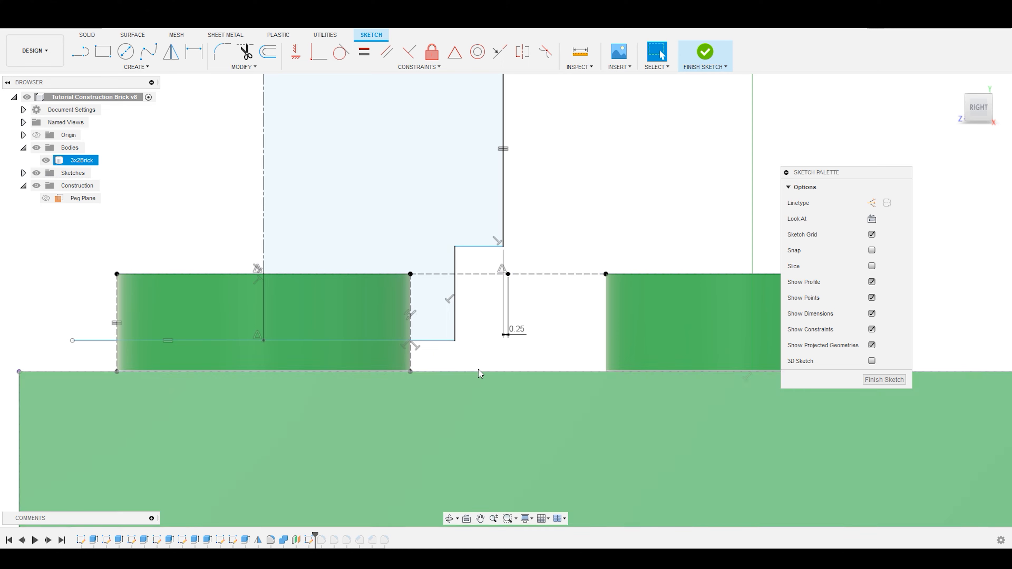
left_click(196, 51)
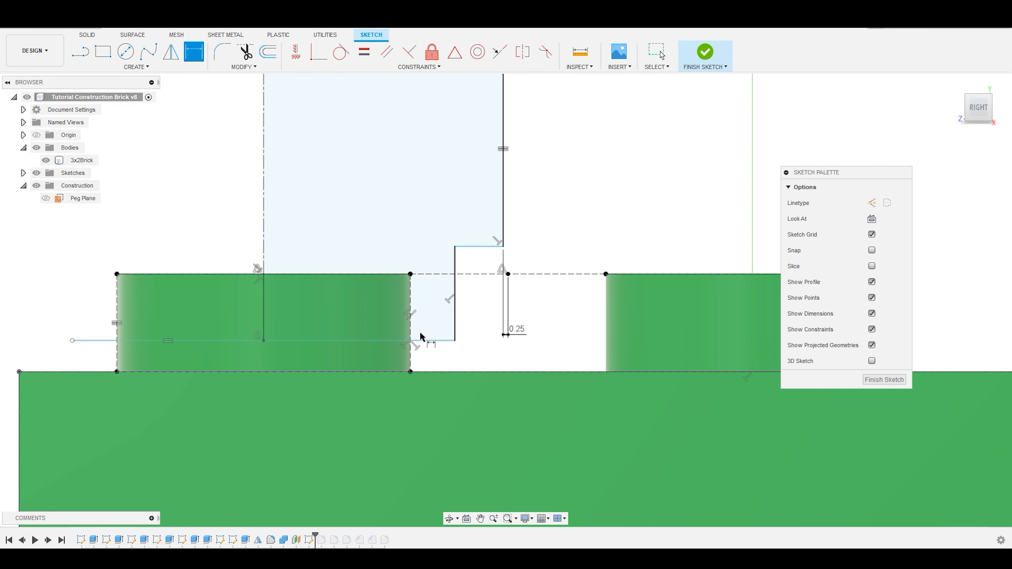
left_click(430, 342)
left_click(433, 371)
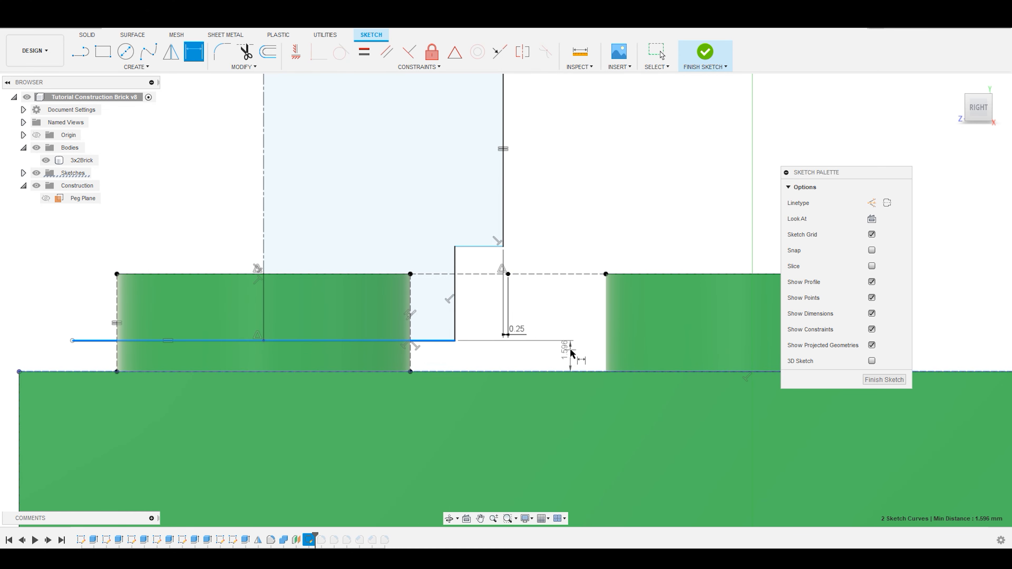
left_click(577, 307)
type("0.5")
key("Return")
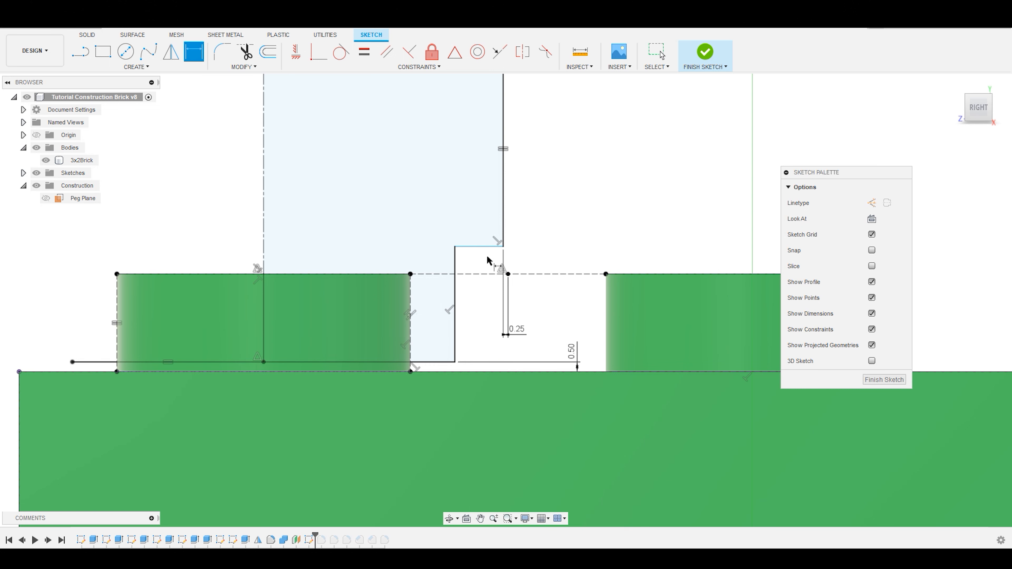
Dimension the short horizontal line of the profile's lower step 0.5 mm above the peg tops.
left_click(488, 247)
left_click(605, 274)
left_click(592, 228)
key("BackSpace")
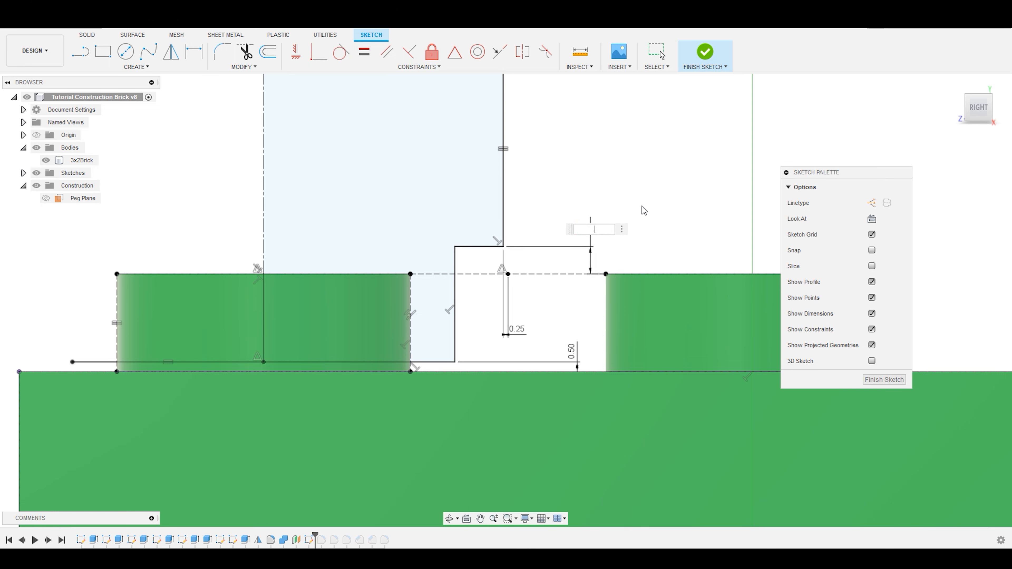
type(".5")
key("Return")
scroll(506, 459, "down", 4)
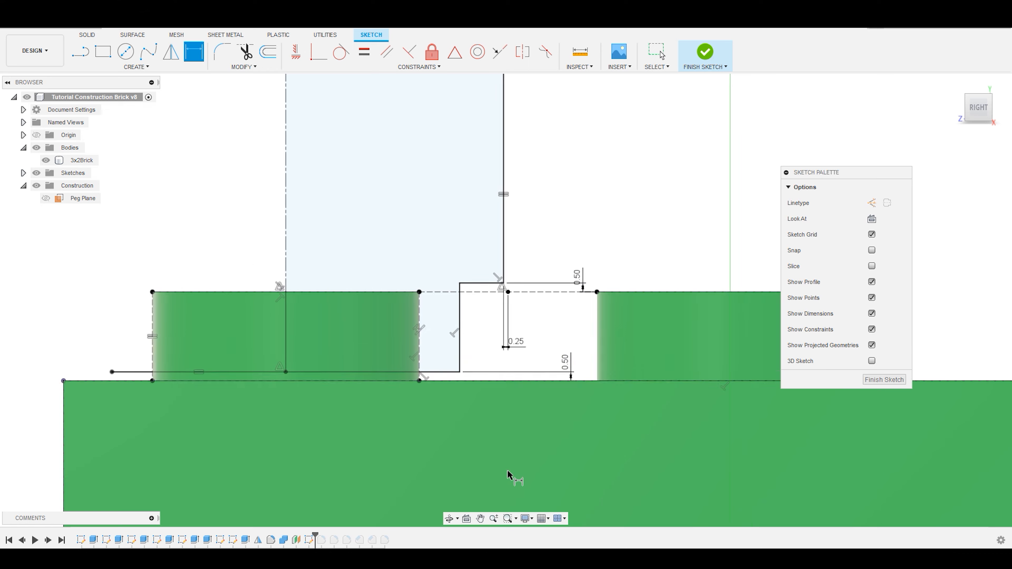
key("Escape")
Examine the dimensioned profile against the brick and its pegs, both straight on and in perspective.
scroll(580, 225, "up", 3)
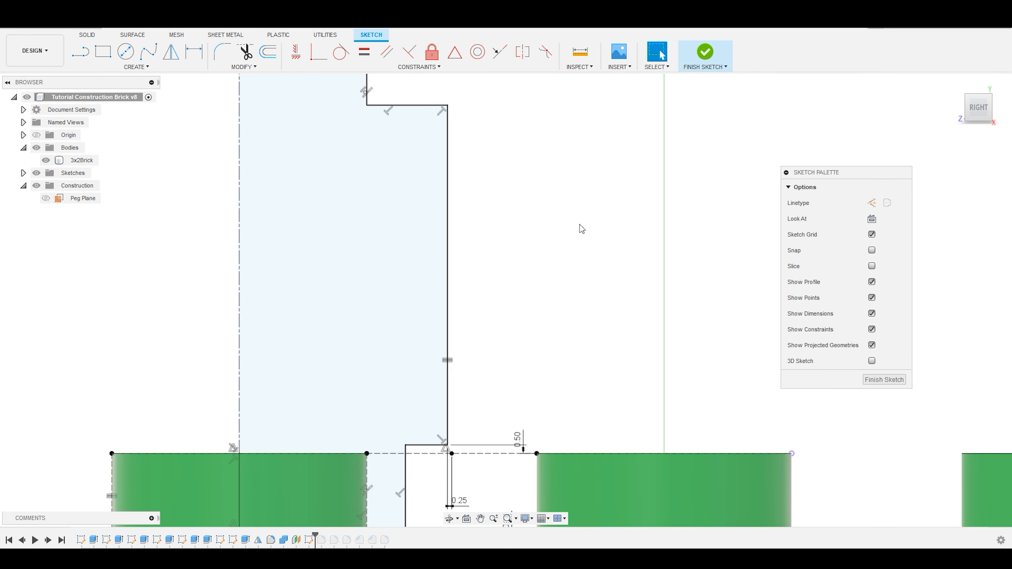
scroll(566, 199, "down", 4)
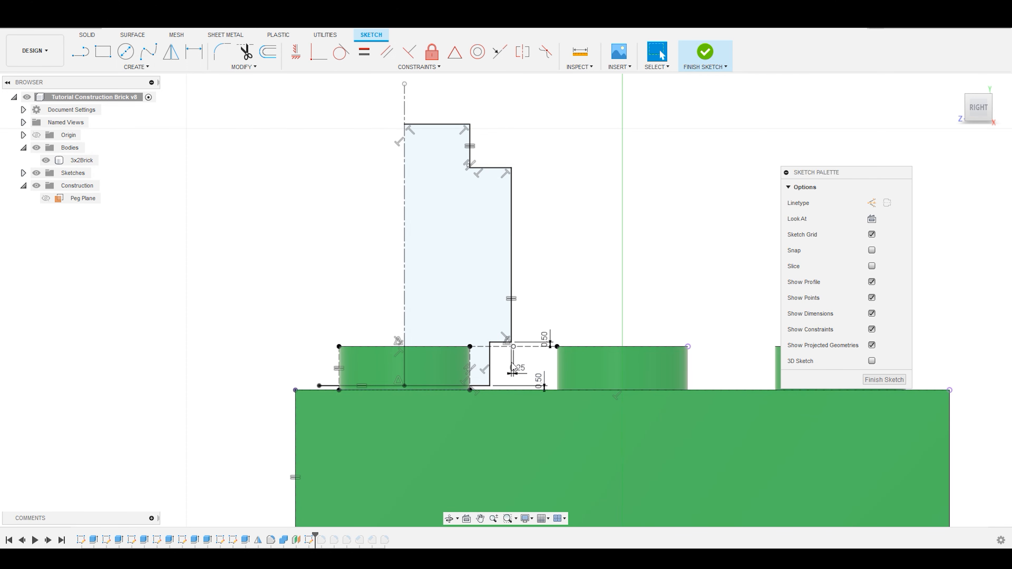
scroll(558, 364, "down", 3)
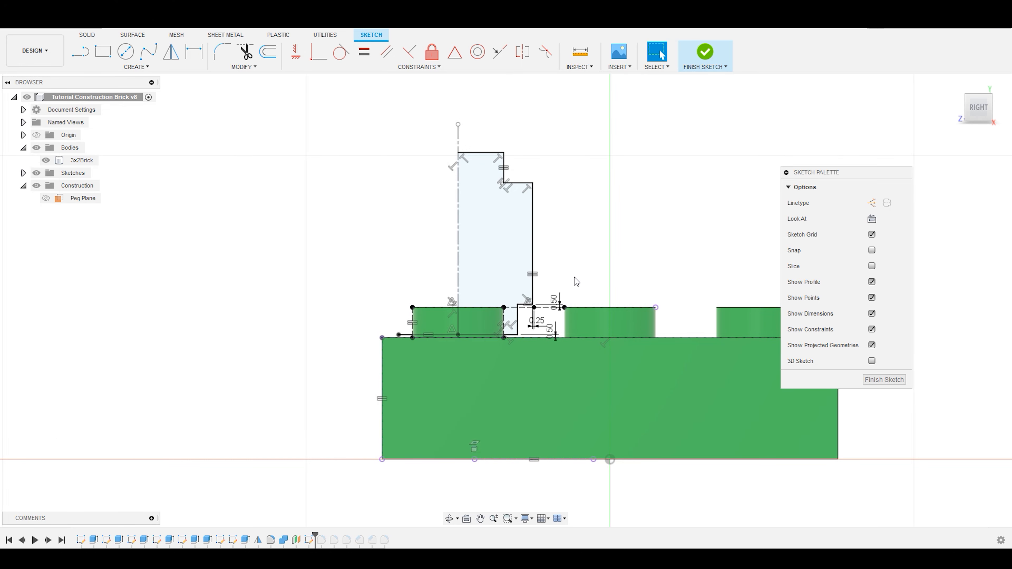
middle_click_drag(575, 272, 590, 284, "shift")
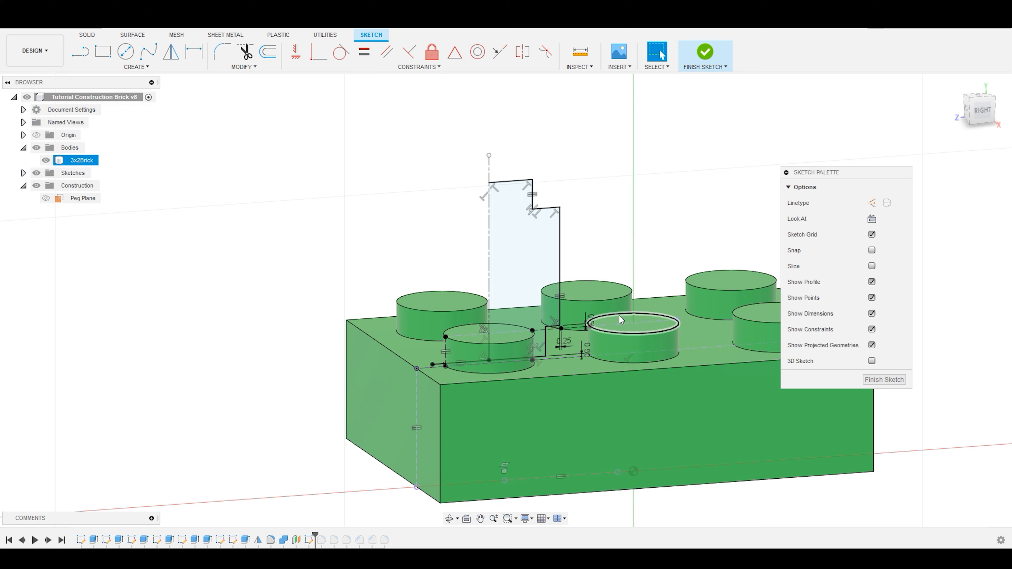
scroll(598, 241, "down", 1)
scroll(597, 240, "down", 3)
scroll(586, 367, "up", 2)
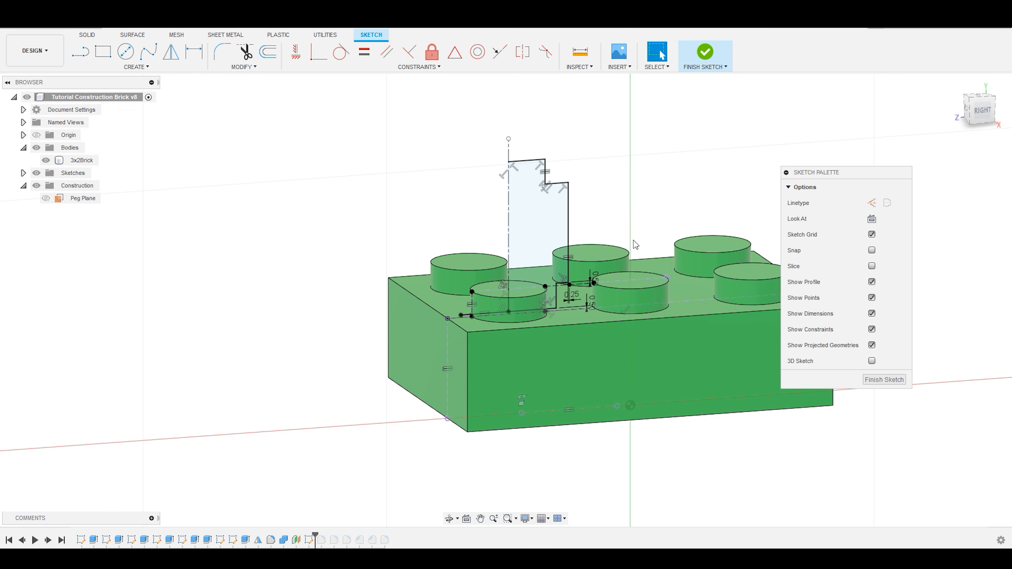
scroll(611, 206, "up", 1)
scroll(611, 205, "up", 1)
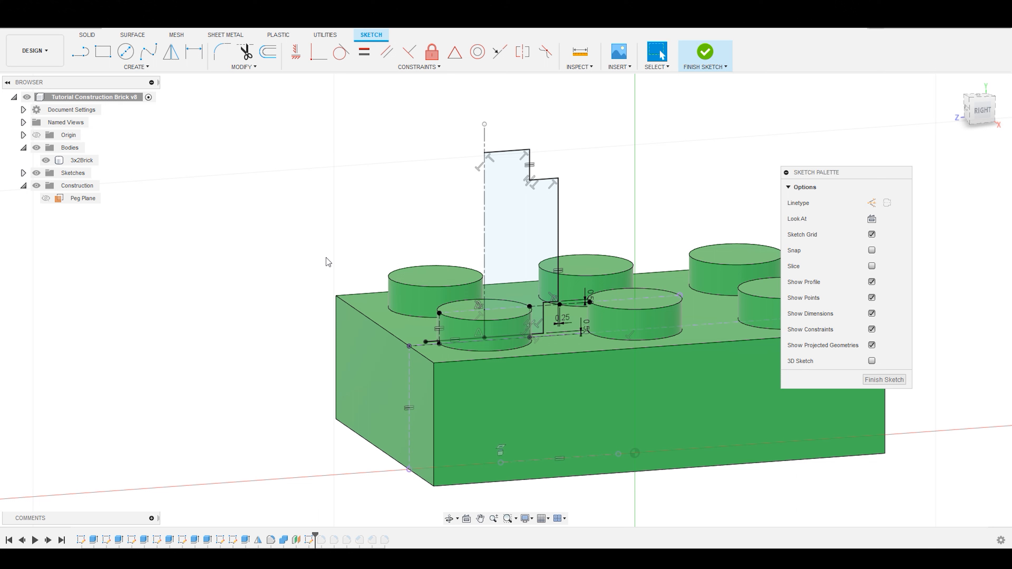
Finish the sketch and save a new version of the design with the default description.
left_click(889, 380)
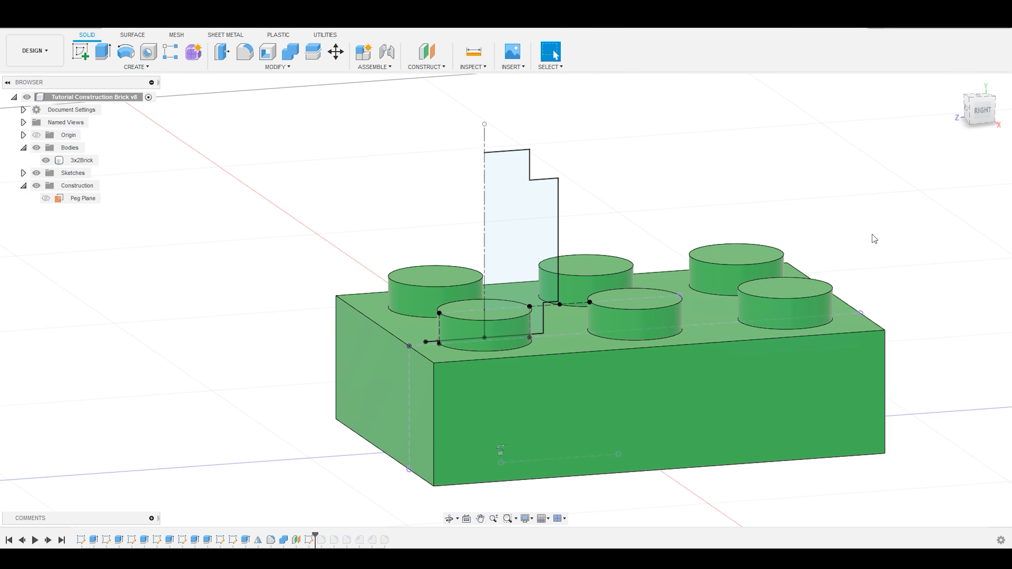
left_click(659, 138)
key("ctrl+s")
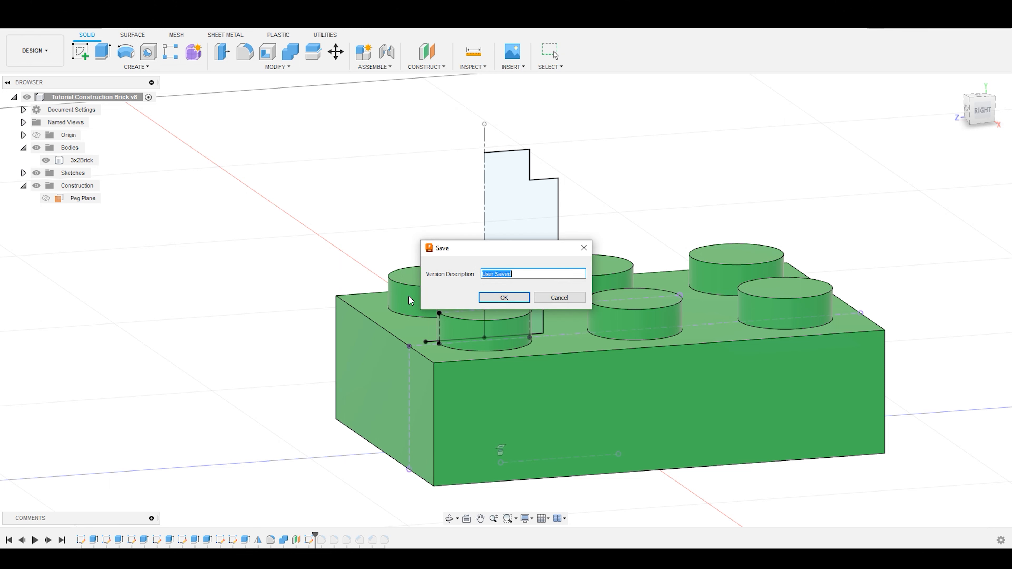
left_click(509, 295)
left_click(634, 153)
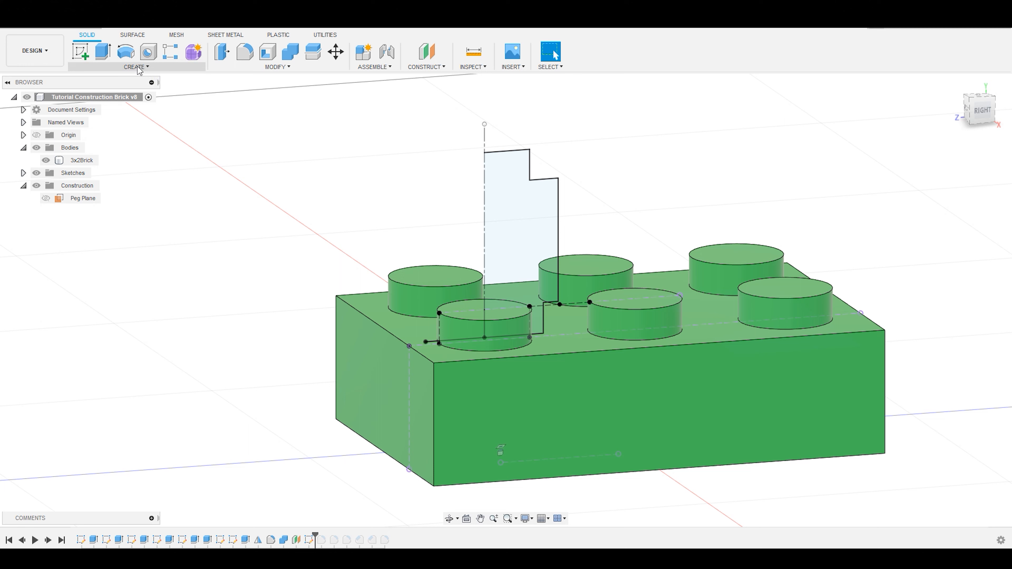
Begin a Revolve of the stepped profile around its vertical centerline, keeping the Angle type.
left_click(121, 53)
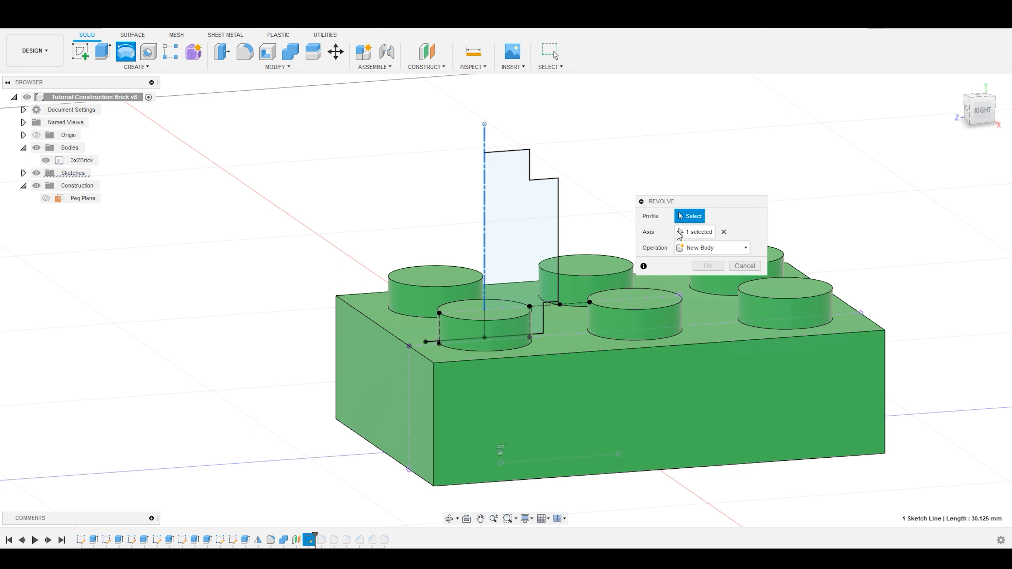
left_click(541, 202)
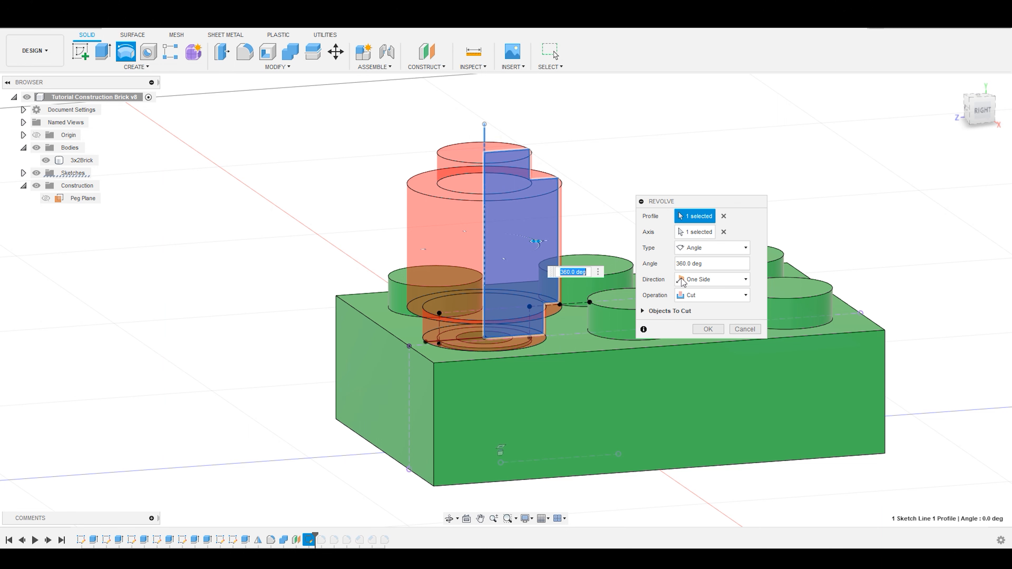
scroll(581, 201, "up", 2)
middle_click_drag(580, 195, 584, 224, "shift")
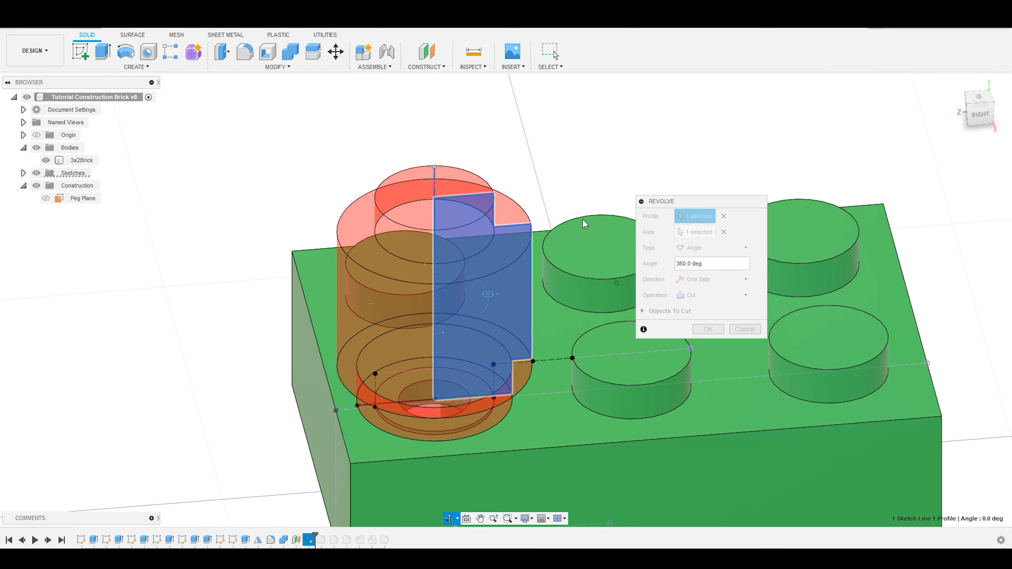
left_click(701, 250)
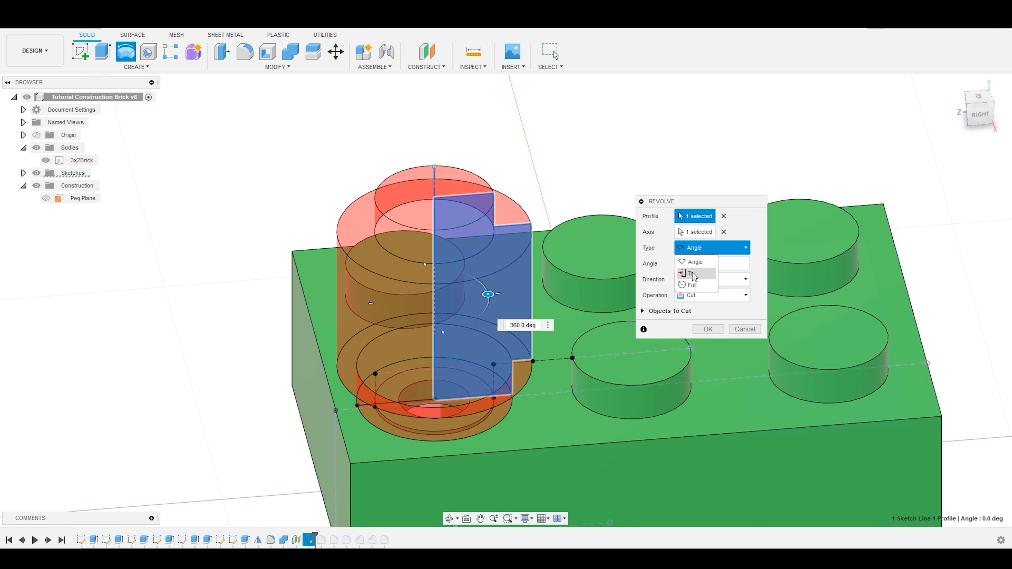
left_click(728, 257)
left_click(722, 267)
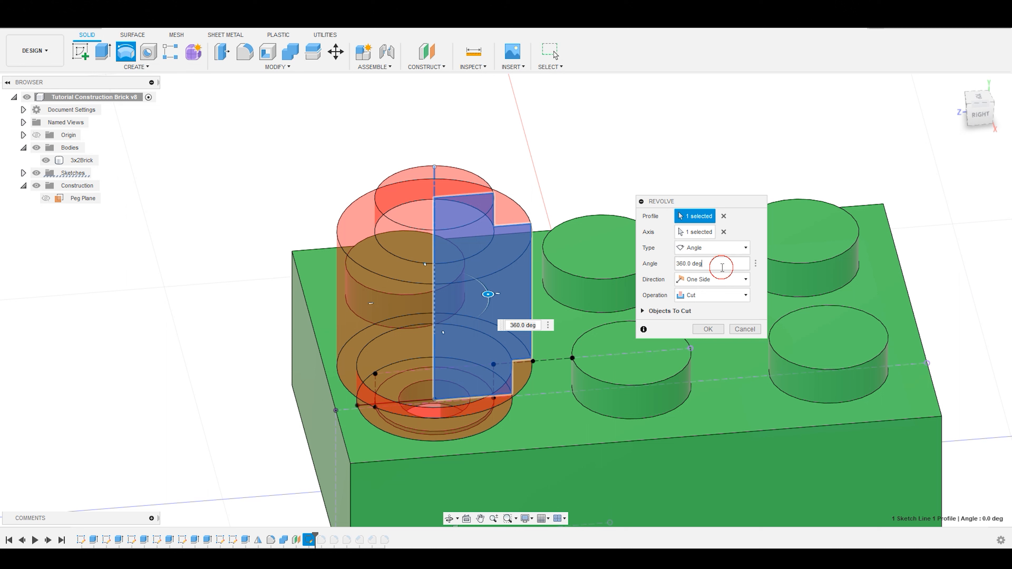
Try a two-sided revolve with 180 degrees on the first side and 25 degrees on the second.
triple_click(700, 263)
type("180")
left_click(694, 279)
left_click(699, 305)
left_click(709, 279)
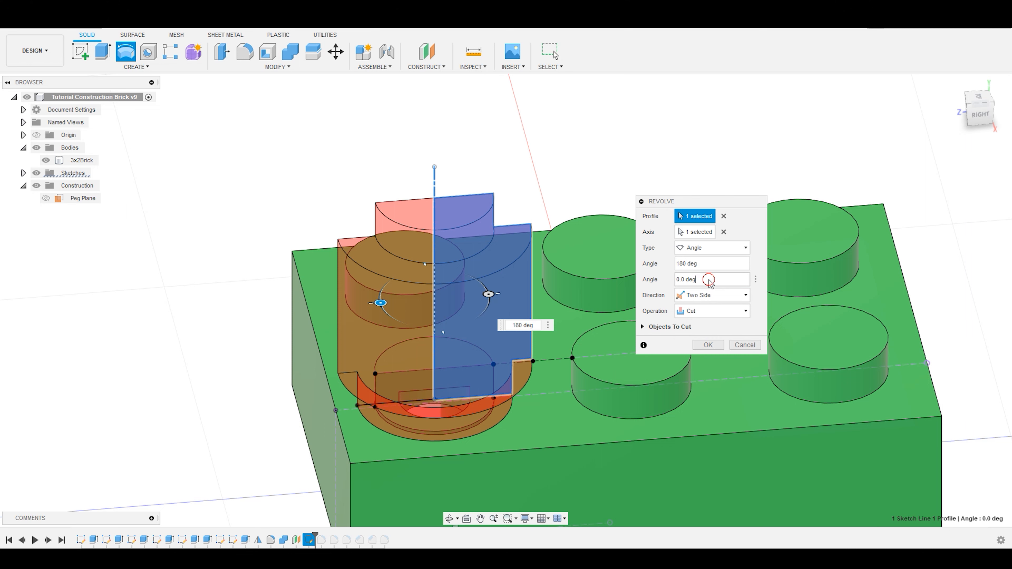
triple_click(709, 281)
type("25")
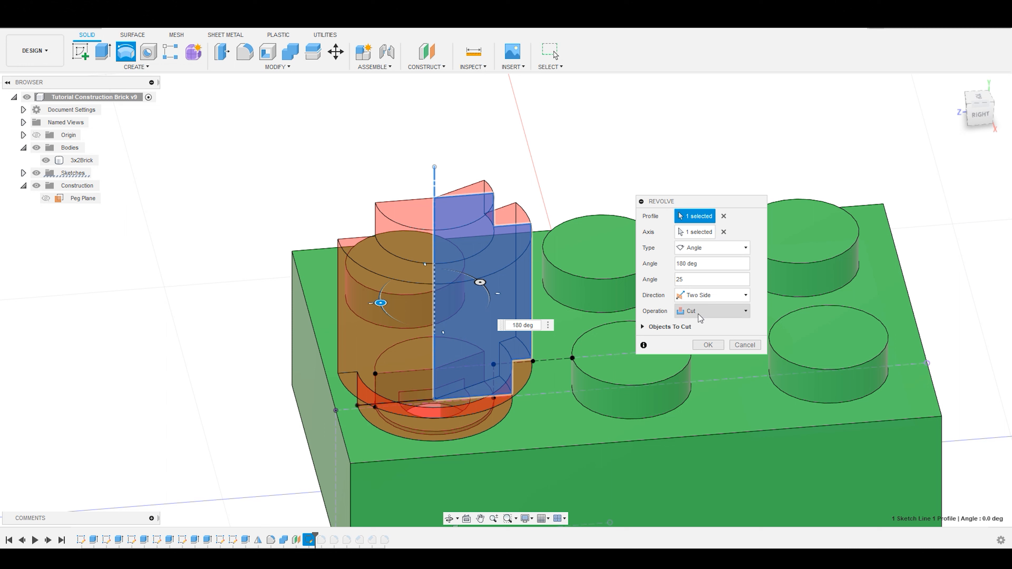
Return the revolve to the One Side direction with a 360-degree angle.
left_click(712, 312)
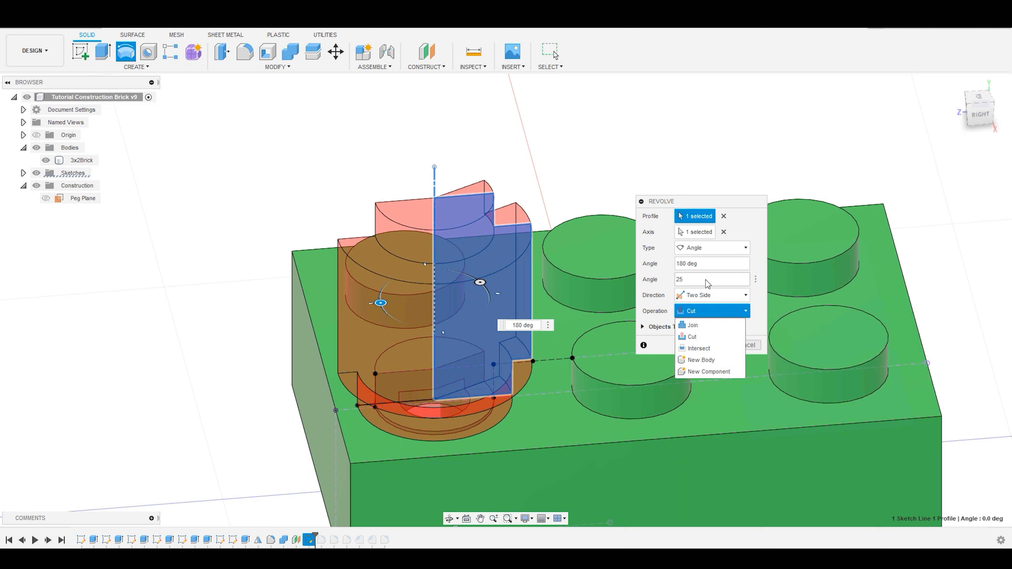
left_click(738, 281)
left_click(713, 294)
left_click(701, 308)
triple_click(700, 259)
type("360")
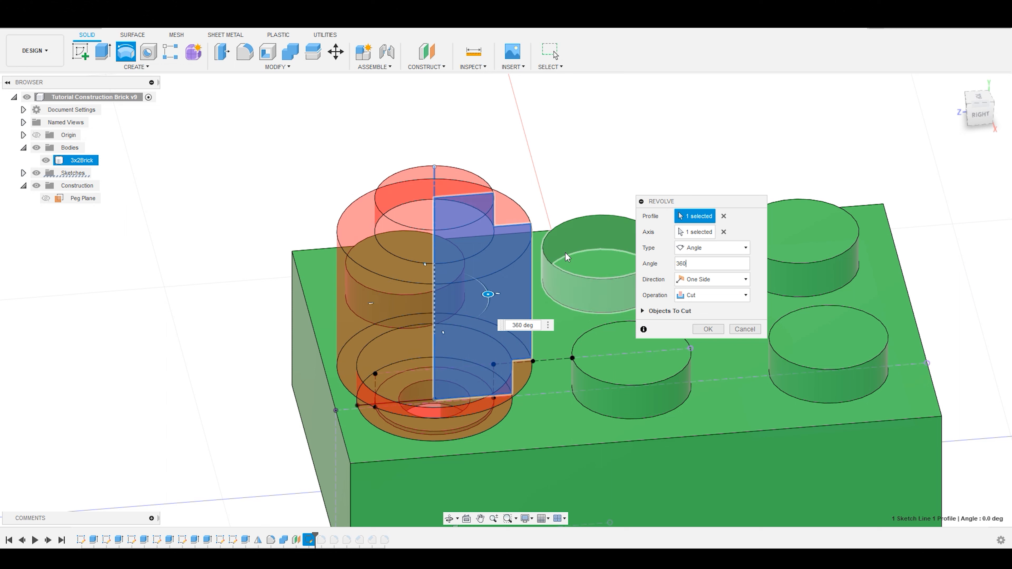
Set the revolve's operation to New Body and create the round peg solid.
left_click(713, 295)
left_click(701, 347)
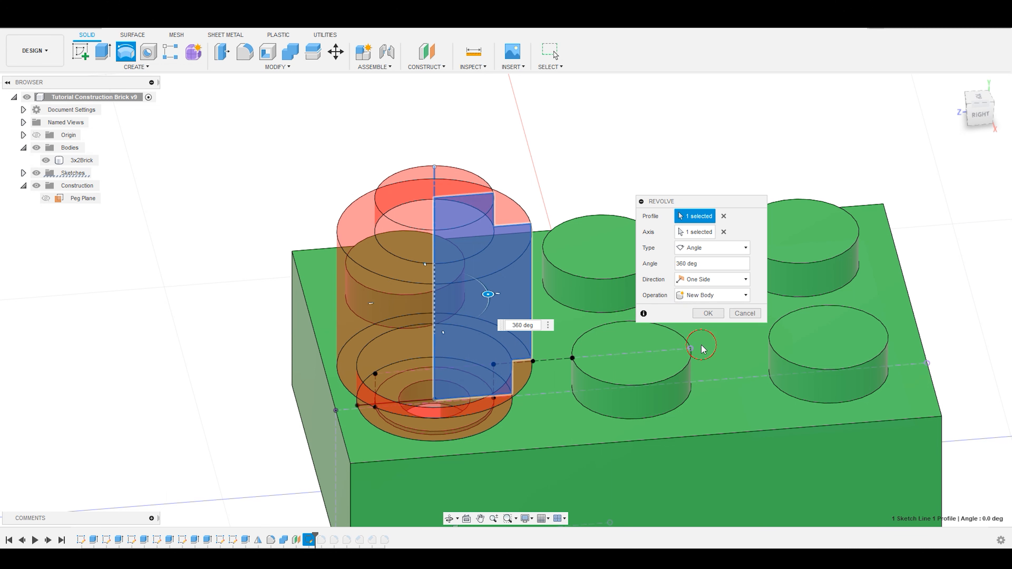
left_click(706, 314)
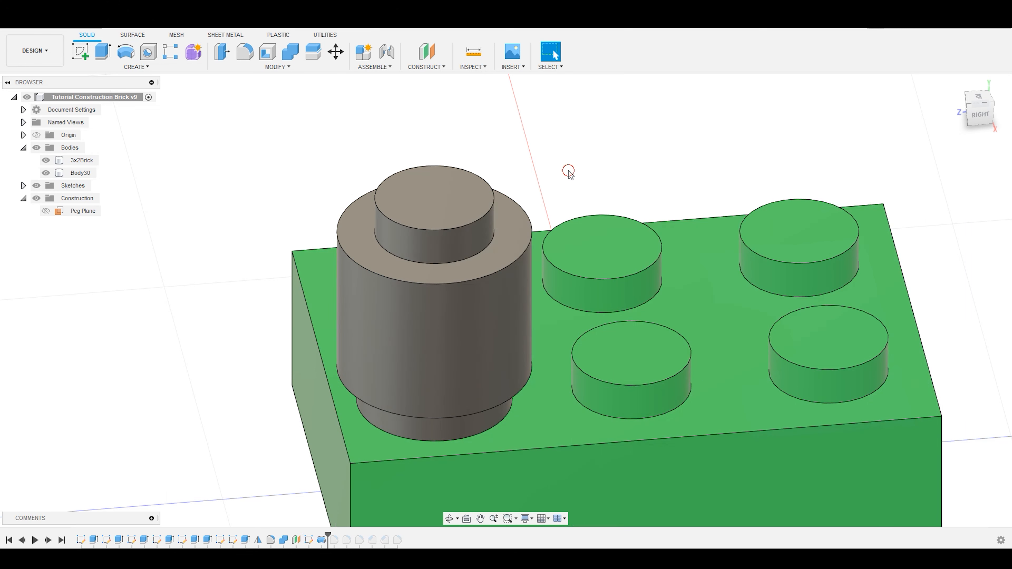
Rename the newly revolved body as 1x1 Peg.
scroll(570, 169, "down", 4)
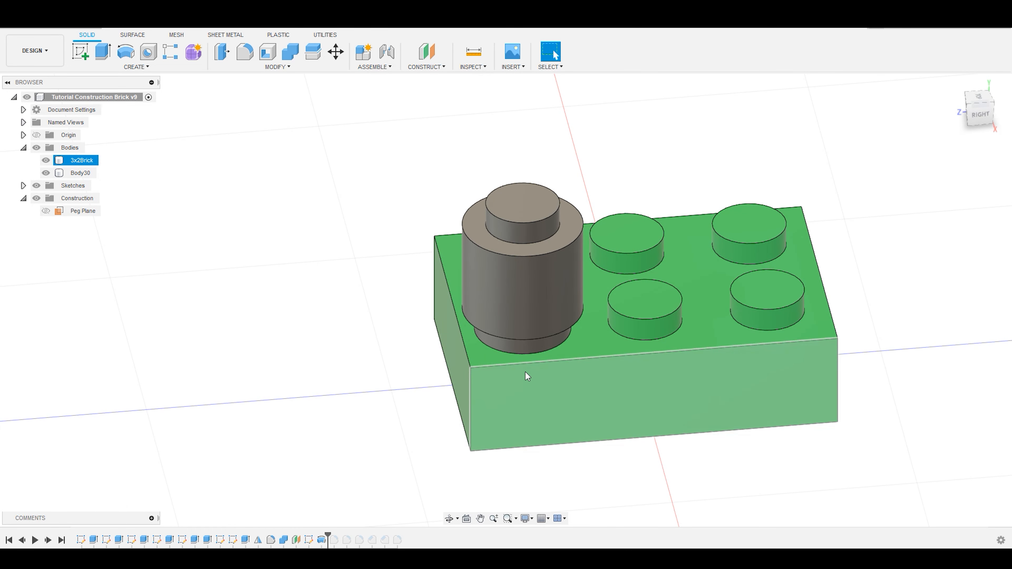
right_click(73, 173)
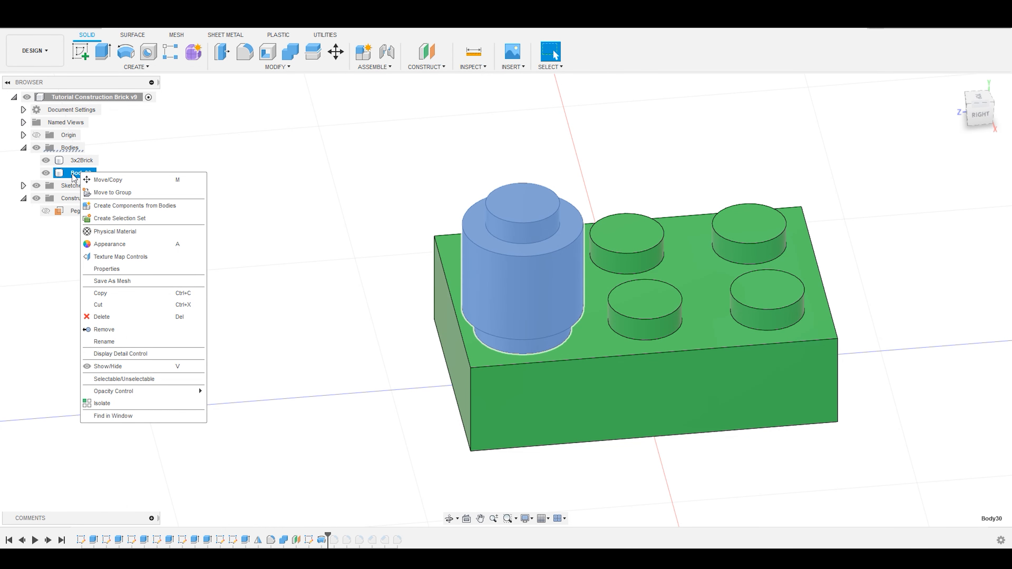
double_click(72, 174)
type("1x")
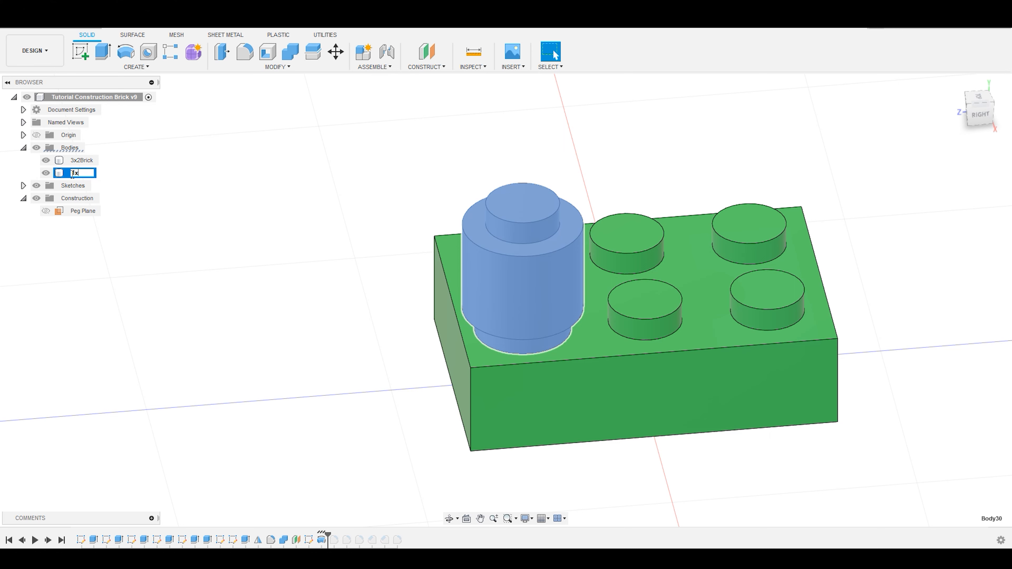
type("1 Peg")
key("Return")
Hide the 3x2Brick body so that only the 1x1 Peg is shown.
scroll(575, 269, "up", 2)
mouse_move(579, 312)
middle_mouse_down("shift")
mouse_move(583, 272)
mouse_move(571, 244)
mouse_move(583, 290)
mouse_move(567, 301)
mouse_move(591, 303)
middle_mouse_up("shift")
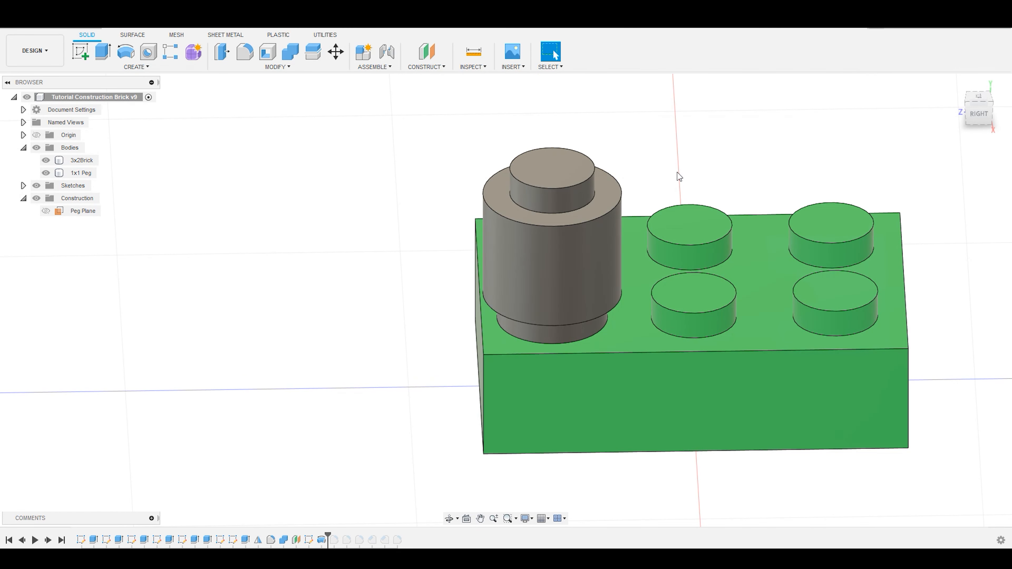
left_click(46, 160)
scroll(677, 247, "up", 3)
mouse_move(677, 246)
middle_mouse_down("shift")
mouse_move(660, 226)
mouse_move(673, 165)
mouse_move(686, 255)
middle_mouse_up("shift")
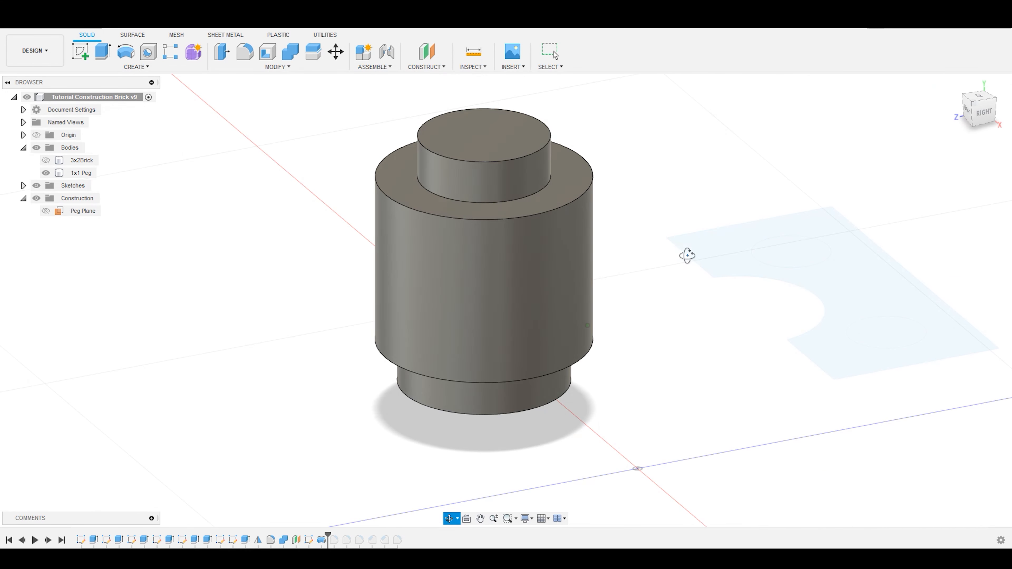
Shell the 1x1 Peg with a 3 mm inside thickness, removing its round bottom face.
left_click(272, 57)
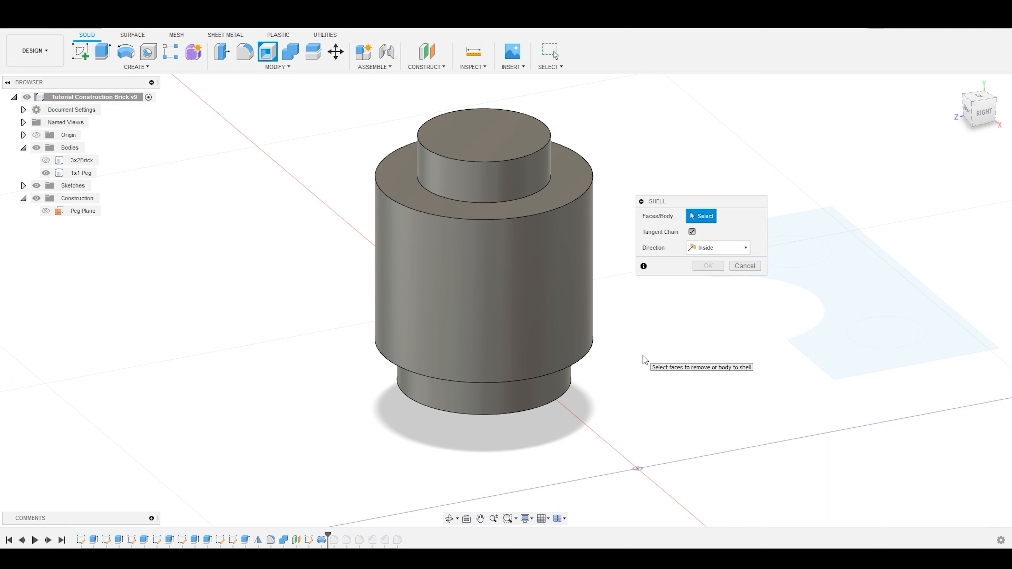
middle_click_drag(641, 355, 638, 339, "shift")
left_click(498, 406)
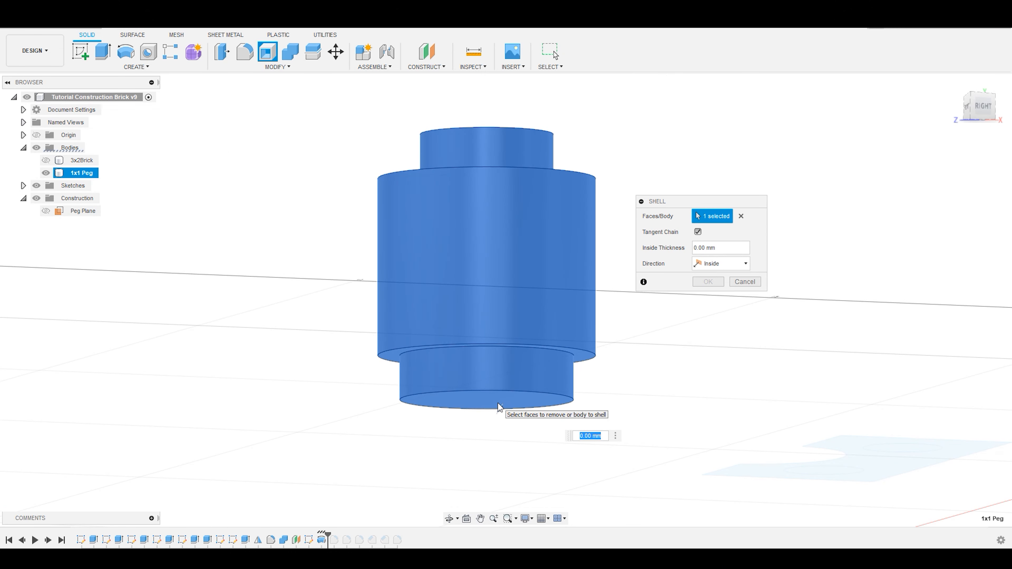
left_click(741, 216)
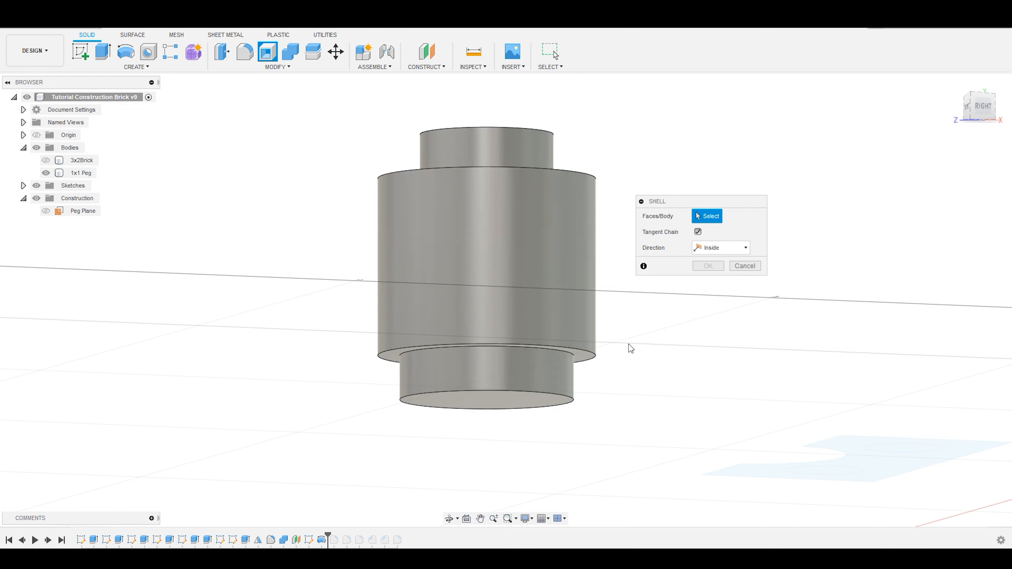
left_click(495, 400)
middle_click_drag(508, 475, 498, 430, "shift")
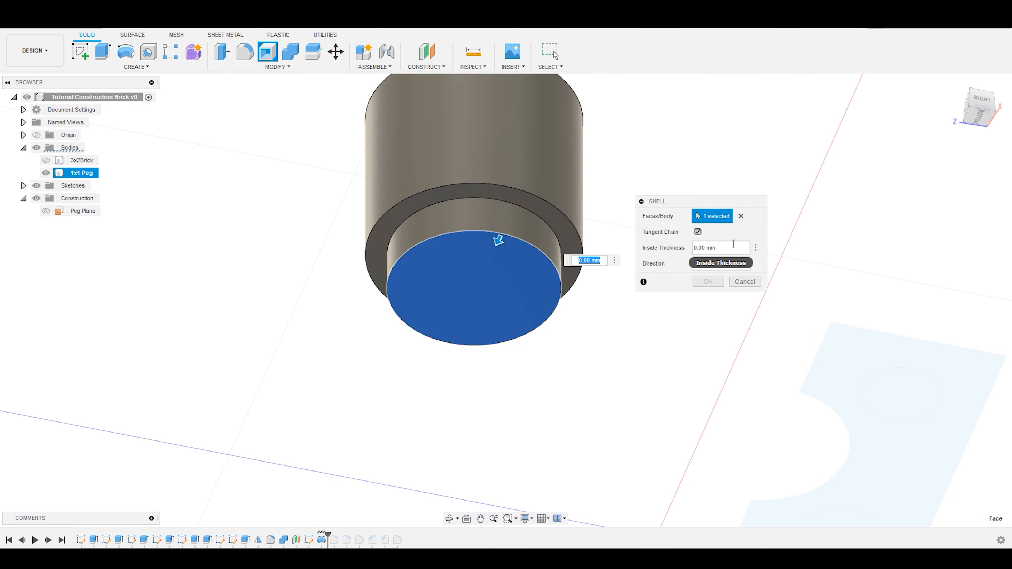
left_click(714, 266)
left_click(723, 247)
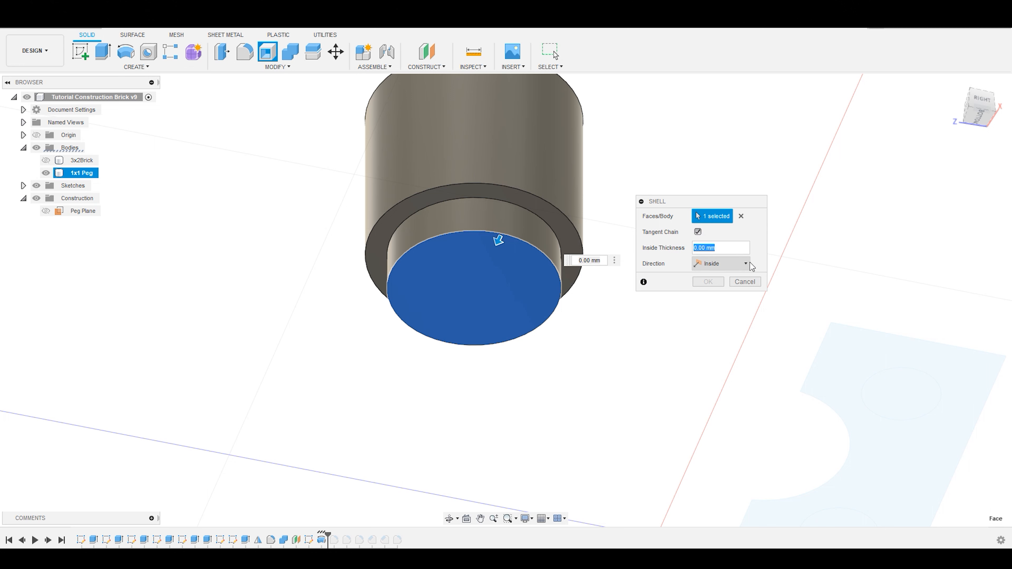
type("3")
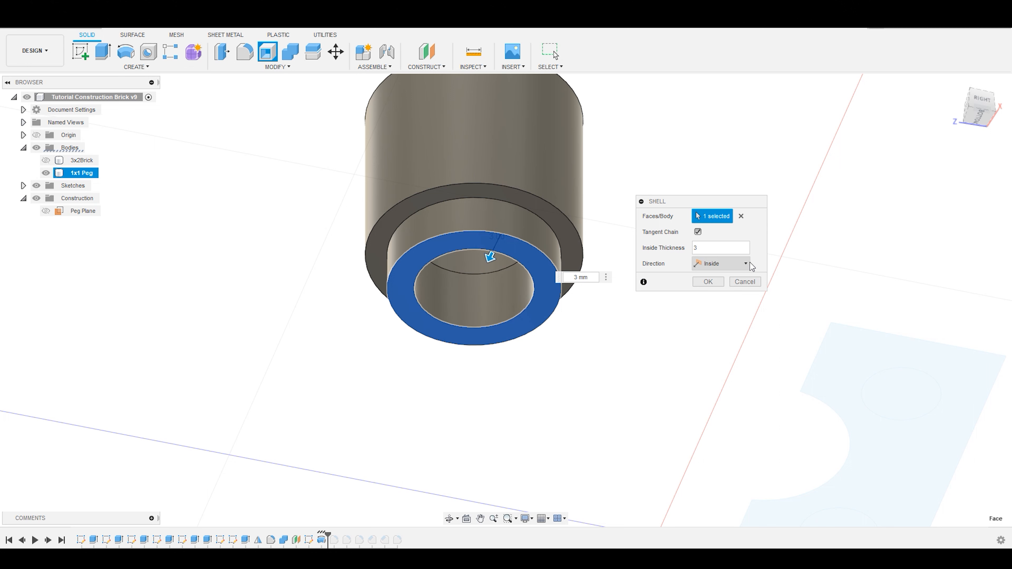
key("Return")
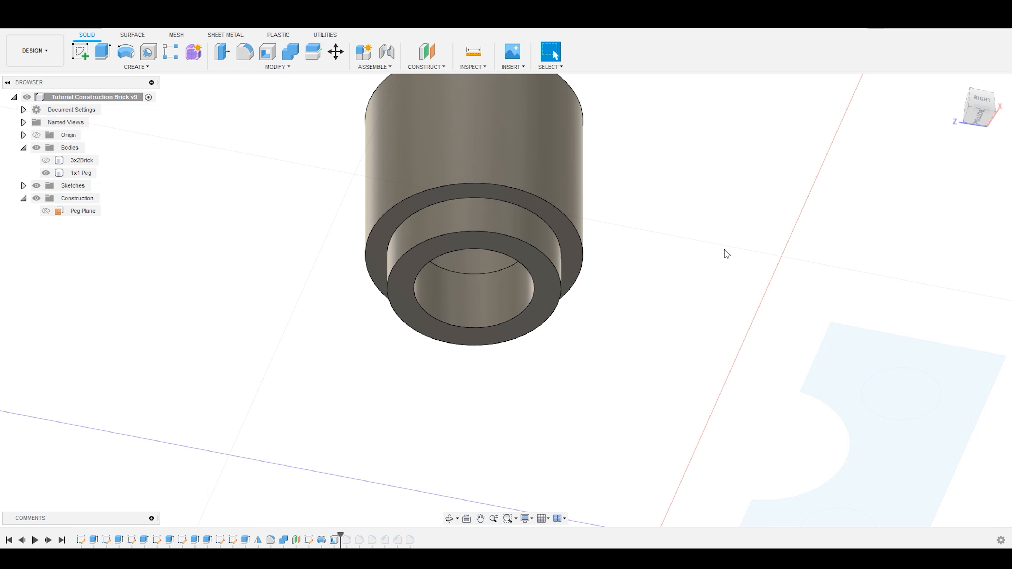
Create a section analysis through the peg from the YZ plane at a distance of 14 mm.
middle_click_drag(608, 303, 608, 366, "shift")
scroll(646, 282, "down", 5)
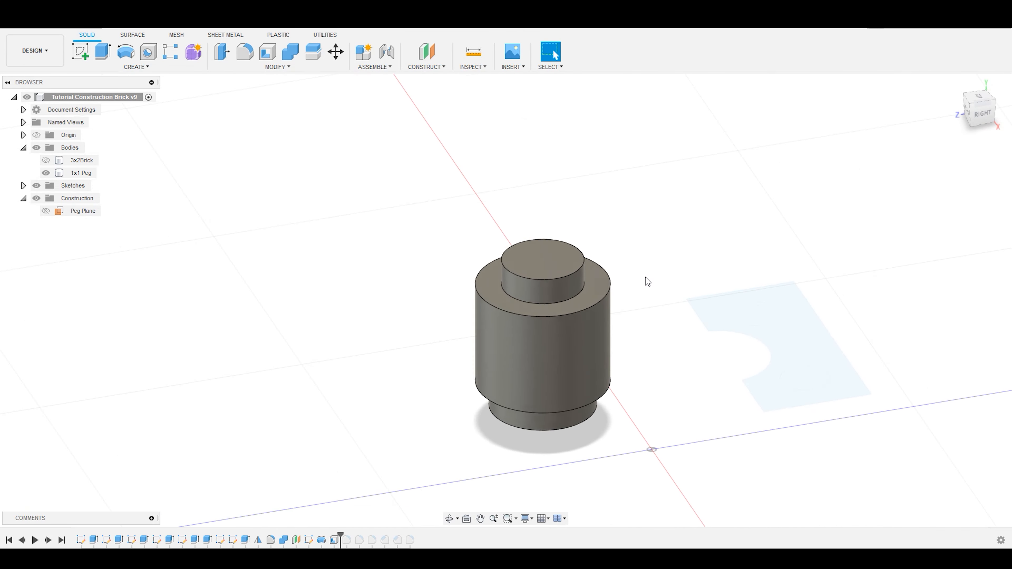
scroll(695, 399, "up", 2)
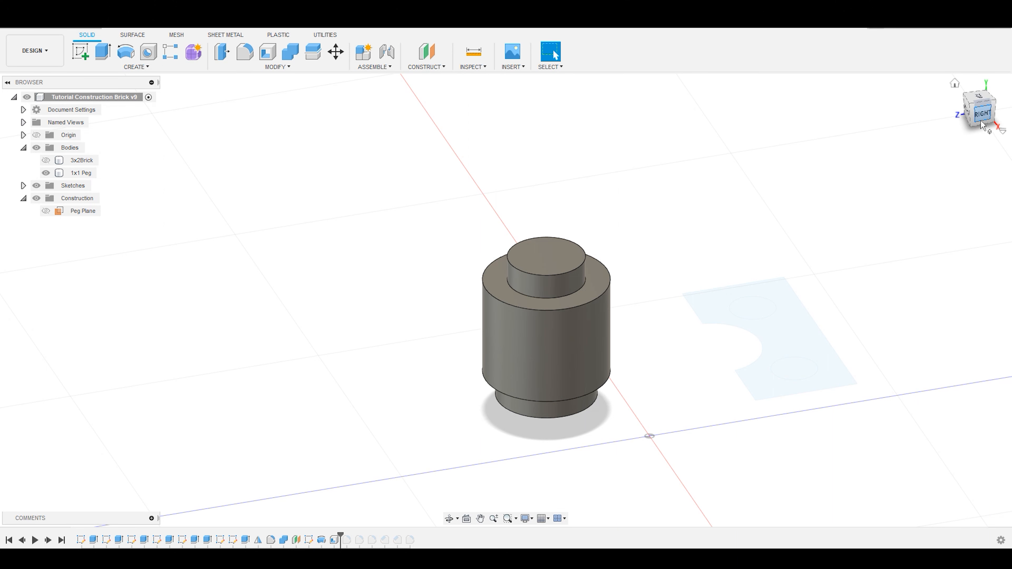
left_click(483, 68)
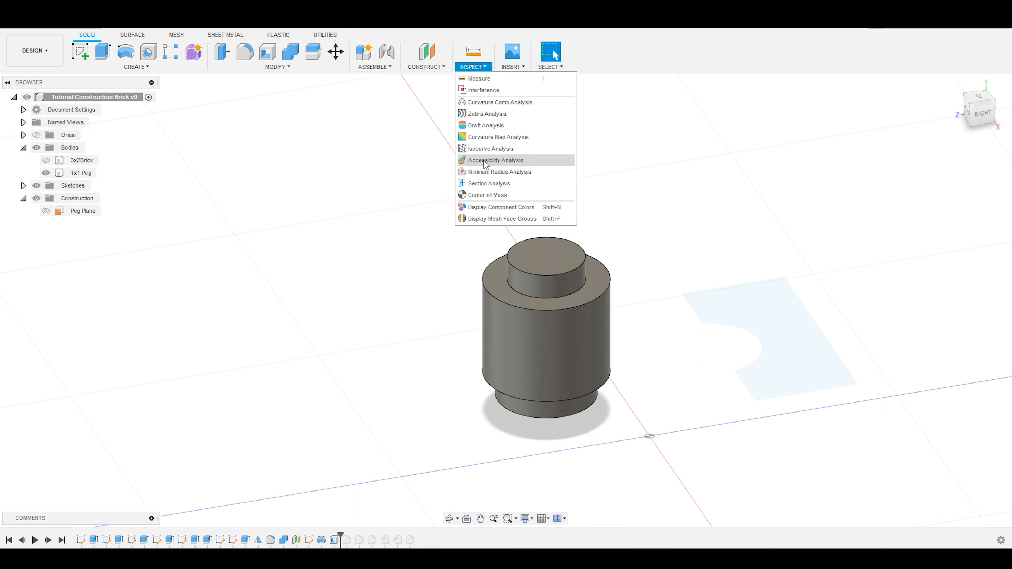
left_click(489, 183)
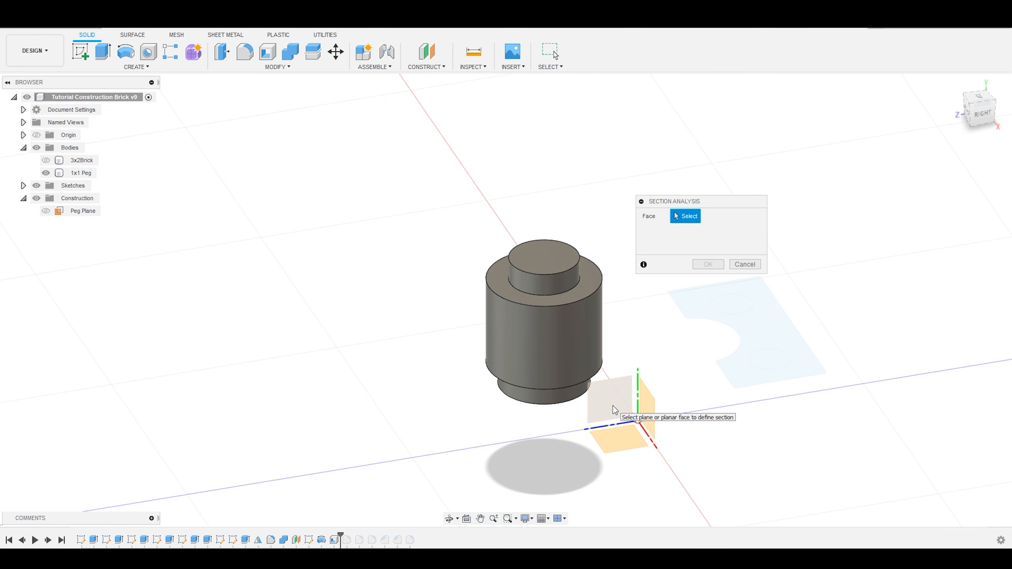
left_click(630, 400)
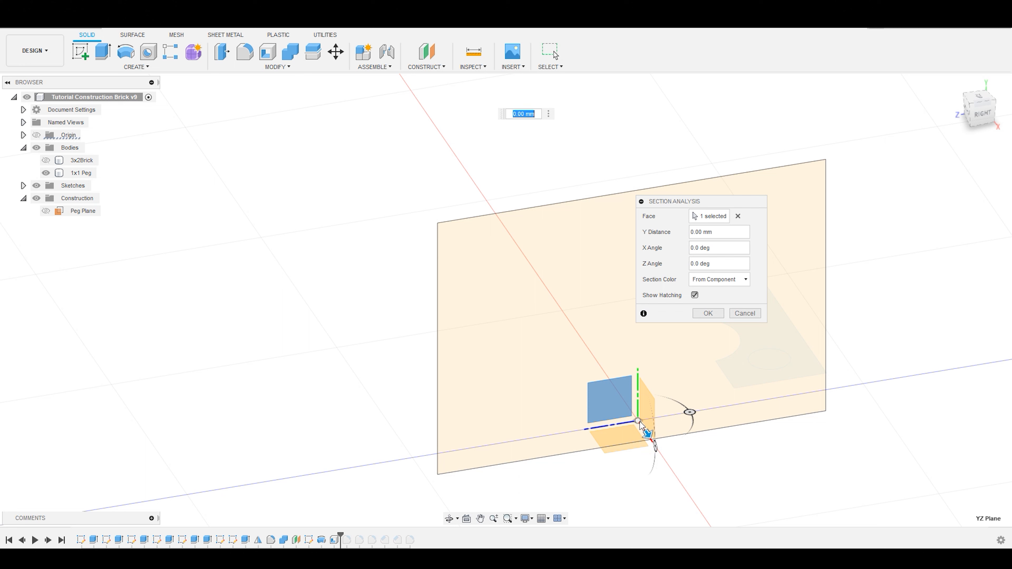
mouse_move(653, 444)
left_mouse_down()
mouse_move(672, 480)
mouse_move(664, 469)
left_mouse_up()
scroll(580, 399, "down", 1)
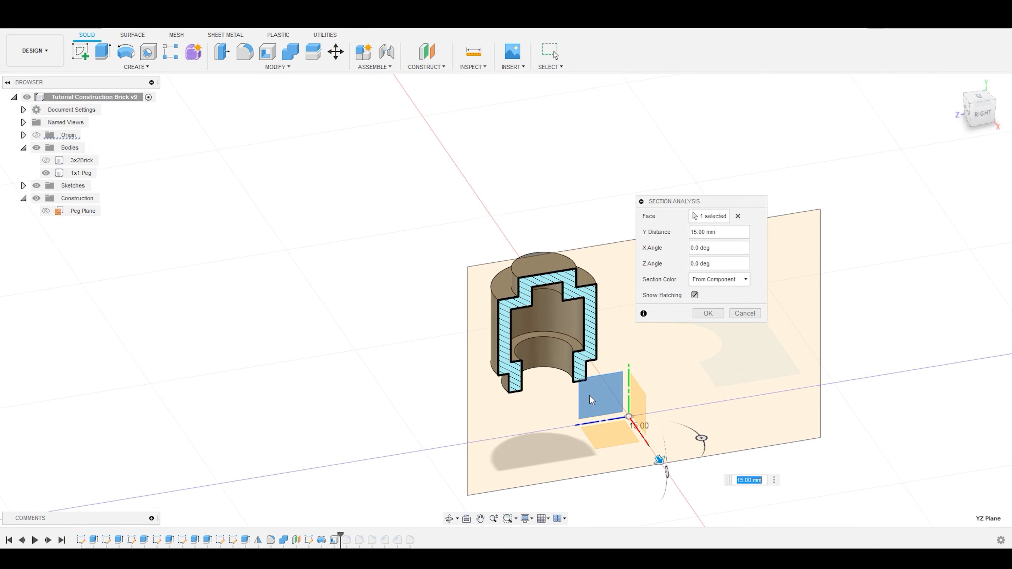
scroll(583, 415, "up", 3)
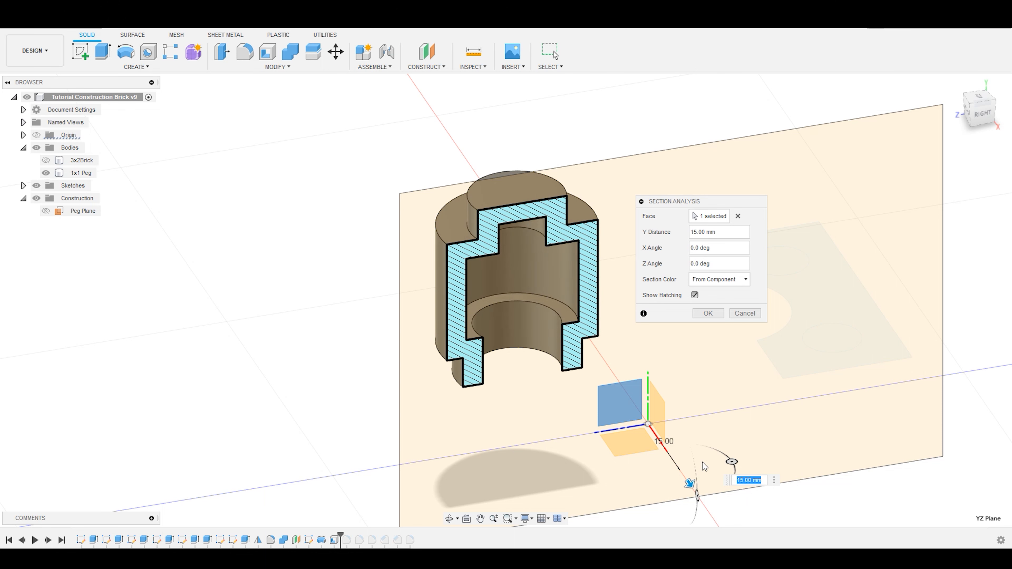
mouse_move(688, 483)
left_mouse_down()
mouse_move(678, 474)
mouse_move(686, 482)
left_mouse_up()
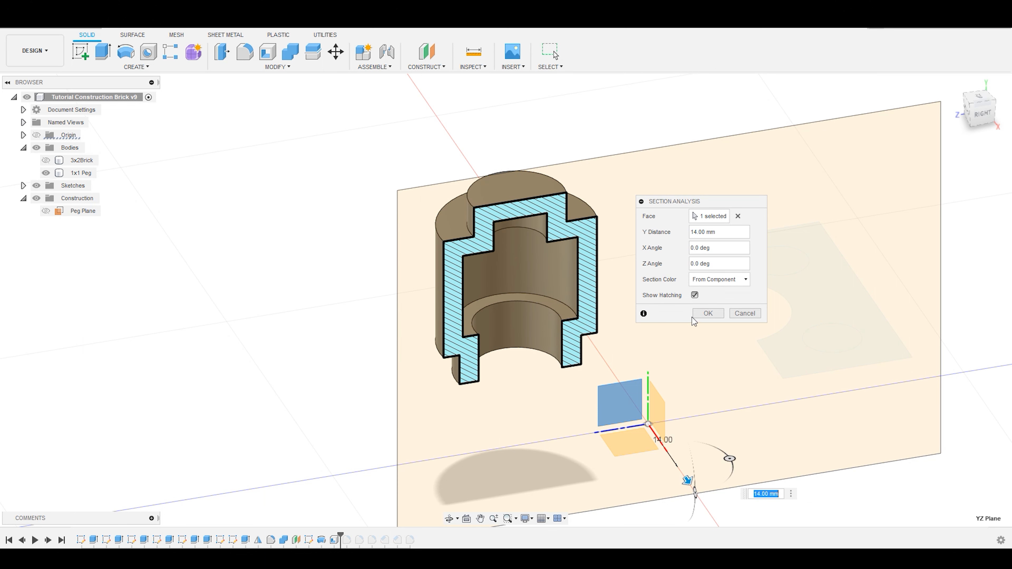
left_click(707, 313)
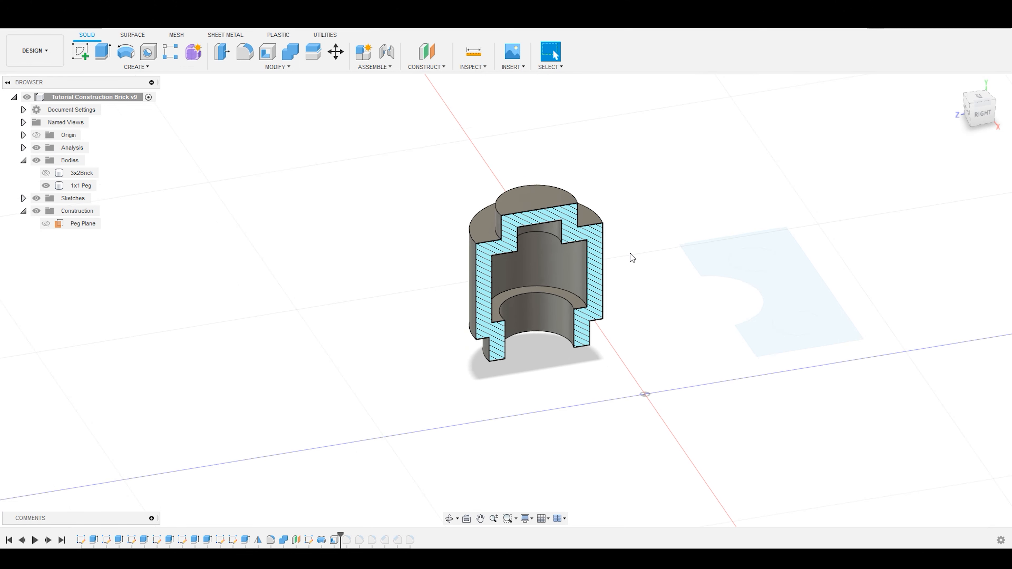
Show the 3x2Brick body again and examine in section how the peg's hollow base meets the brick's stud.
scroll(630, 253, "up", 3)
left_click(549, 177)
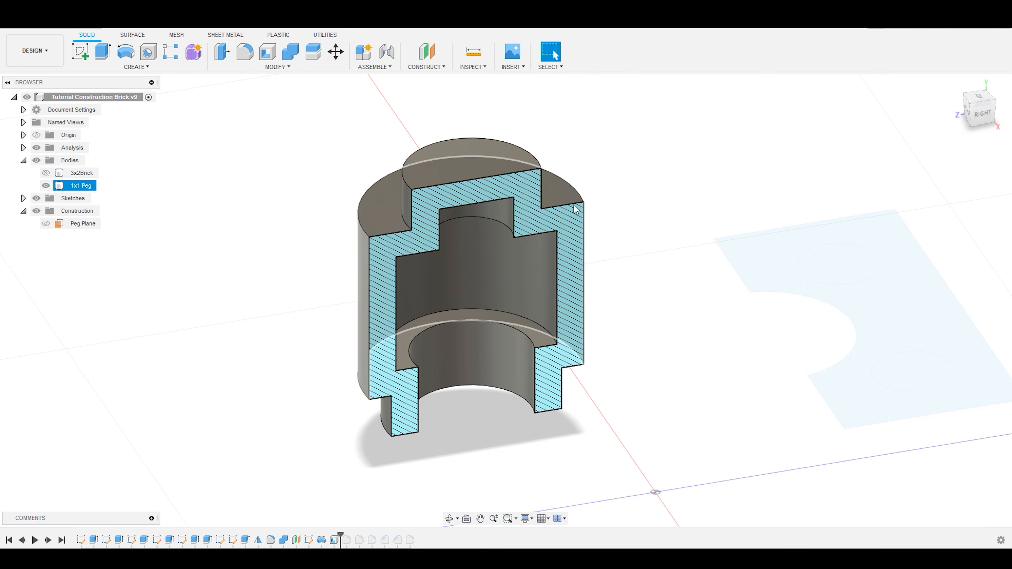
left_click(684, 353)
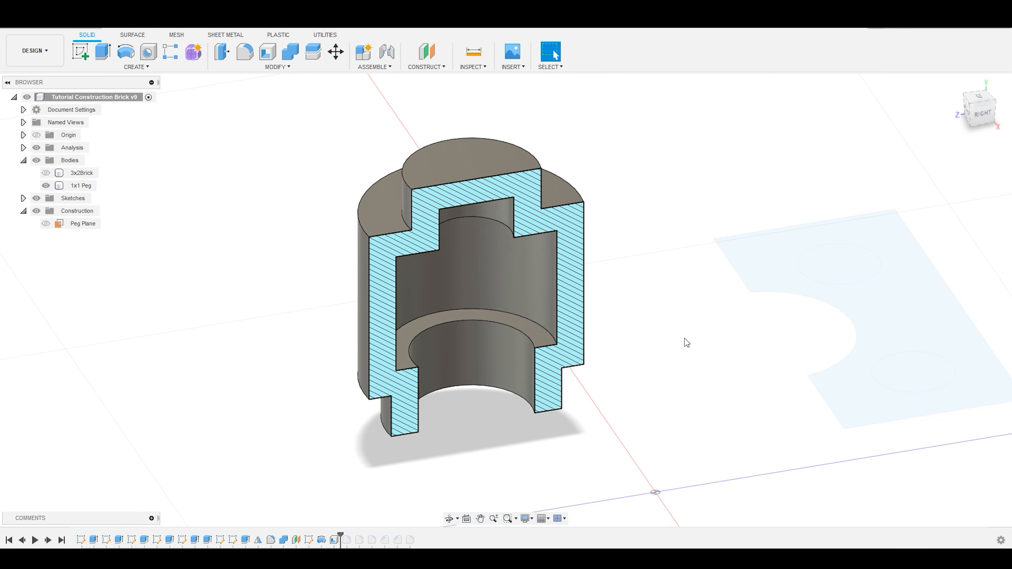
scroll(672, 201, "down", 2)
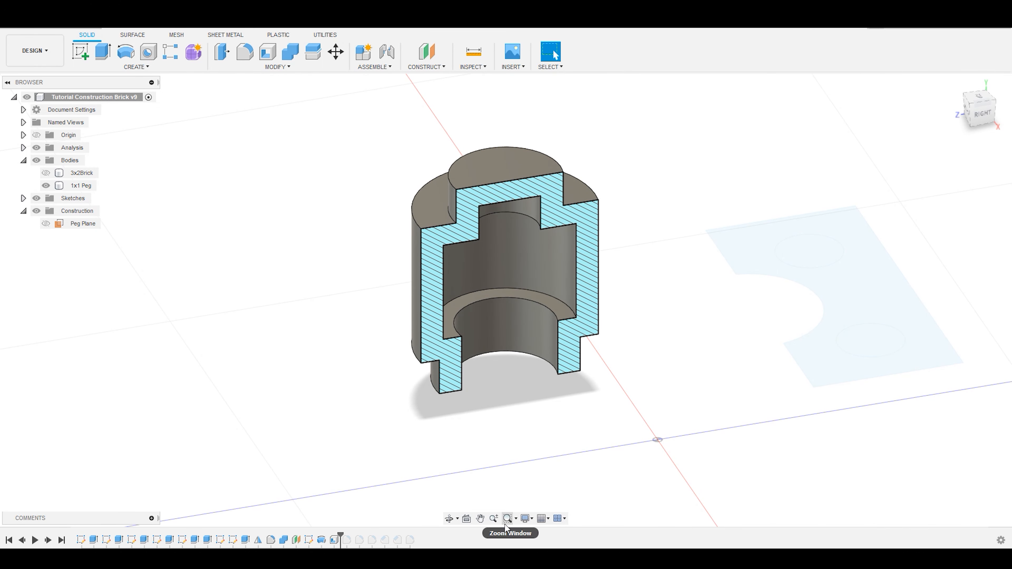
left_click(46, 173)
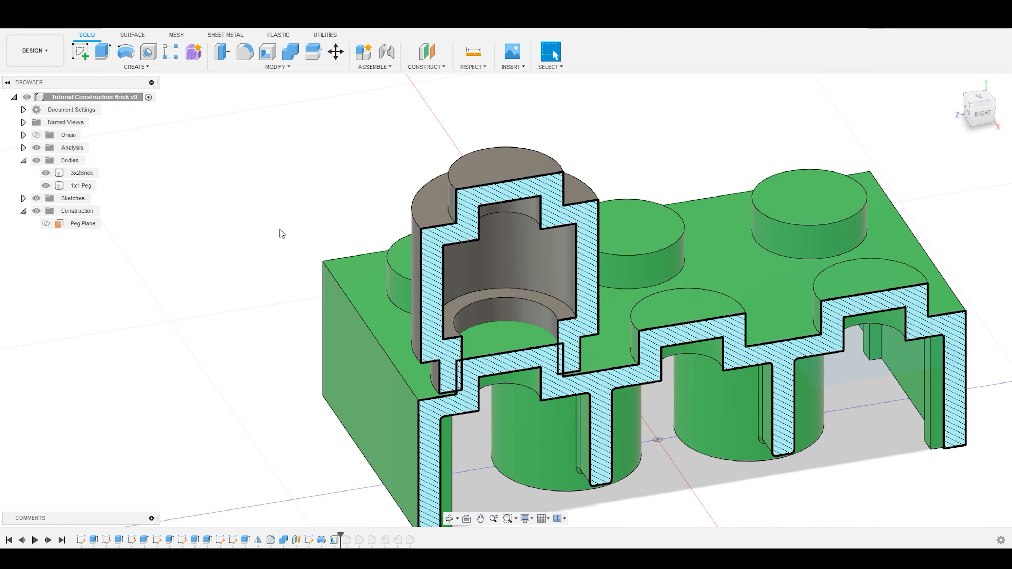
scroll(472, 303, "down", 2)
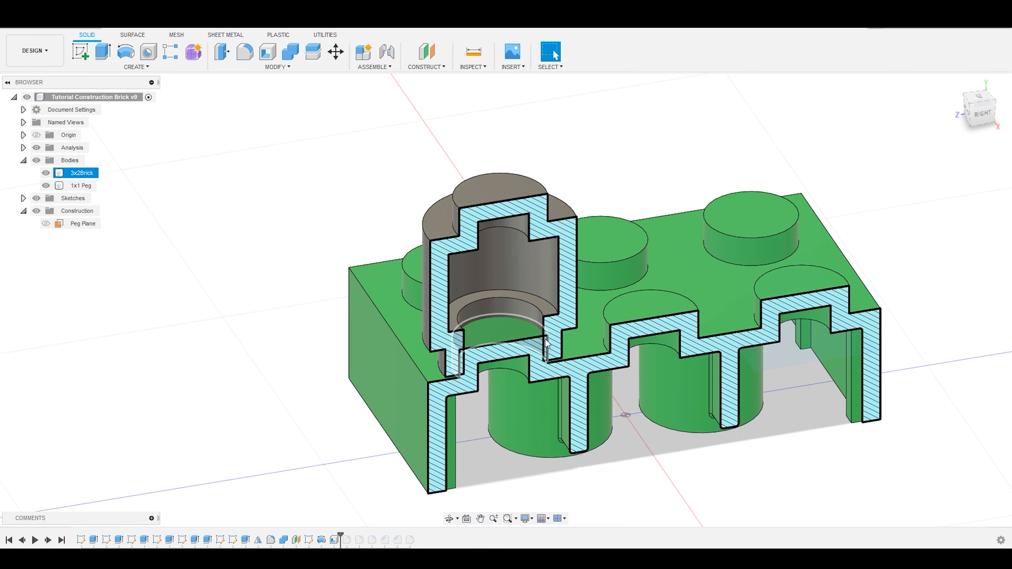
scroll(526, 384, "up", 2)
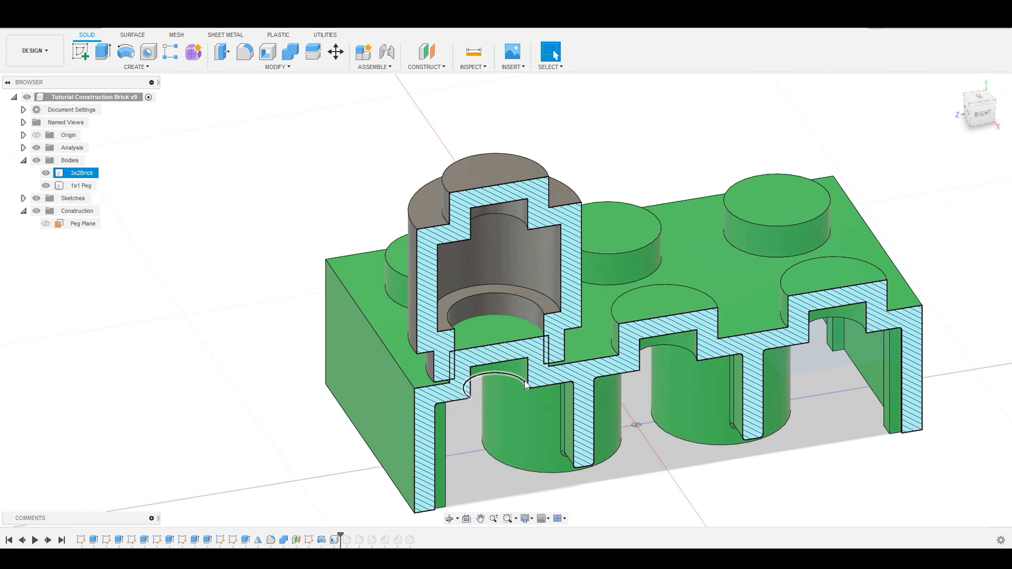
scroll(525, 384, "up", 5)
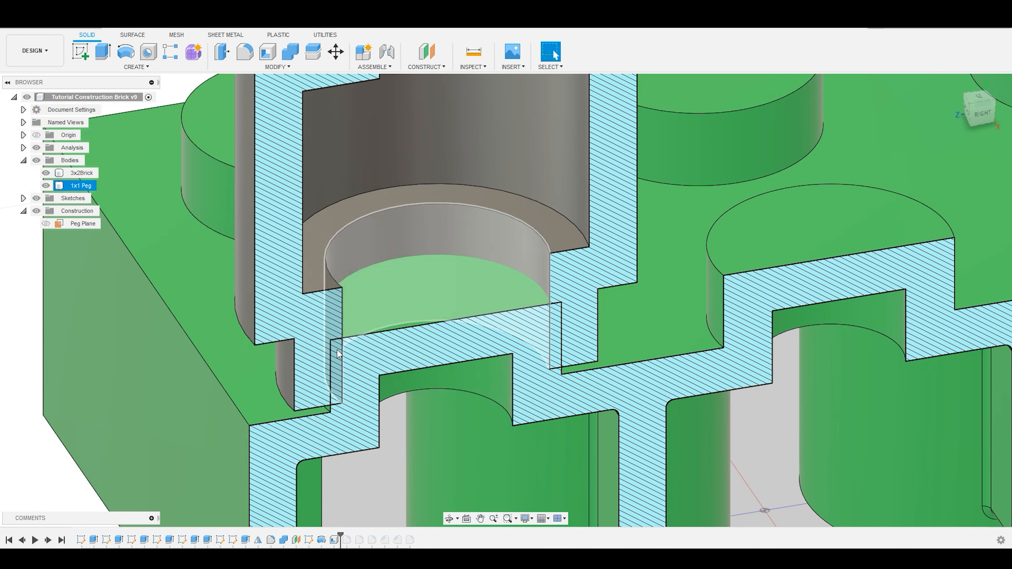
scroll(360, 364, "down", 4)
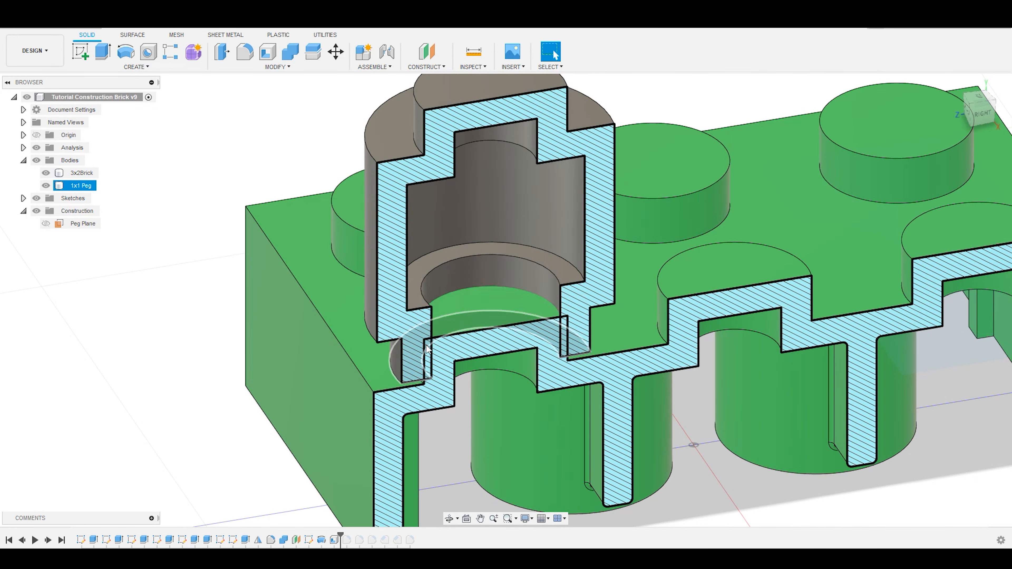
scroll(417, 350, "down", 4)
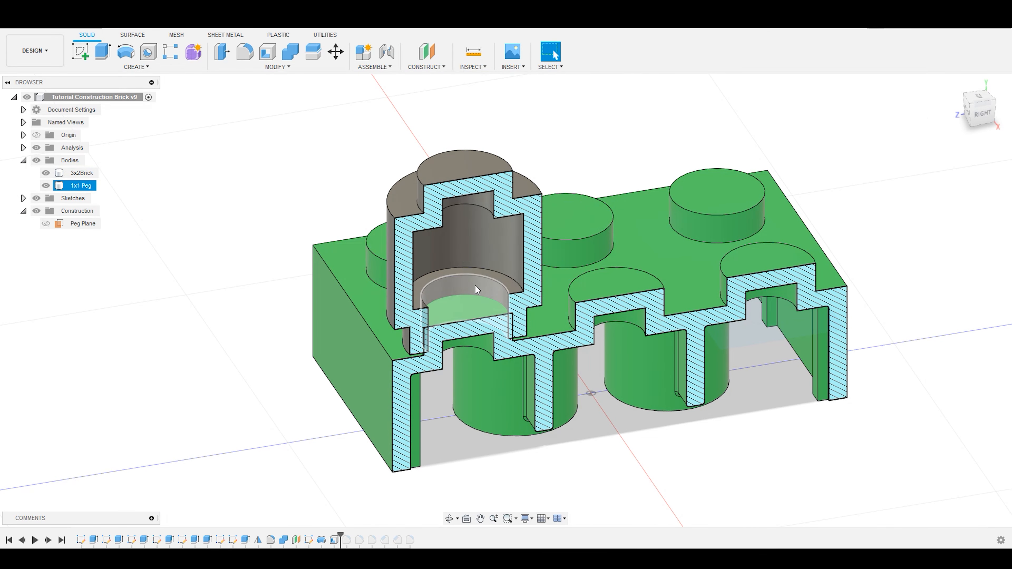
left_click(252, 354)
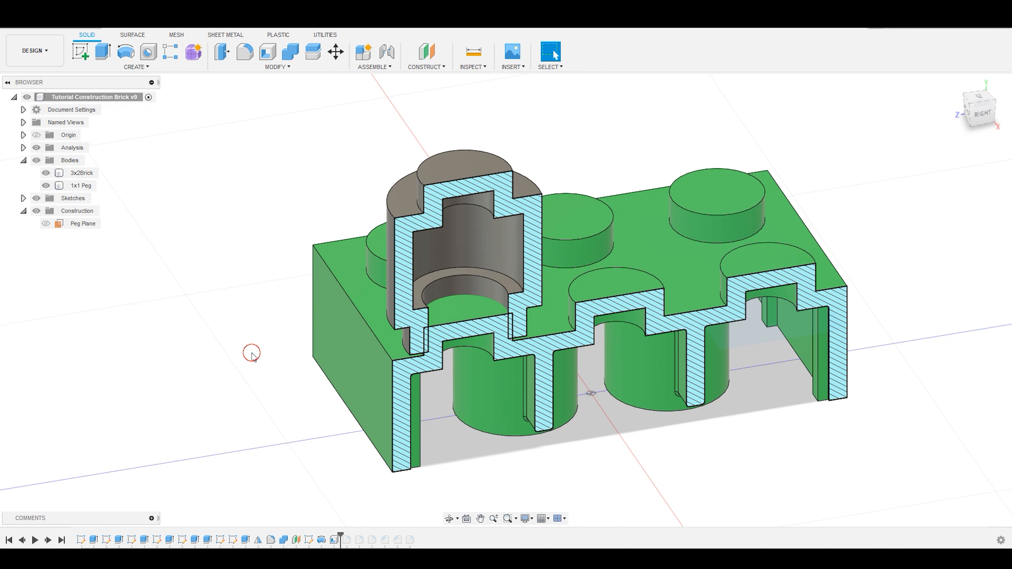
Hide the Section2 analysis to display the brick and peg uncut.
left_click(37, 148)
left_click(37, 147)
left_click(23, 148)
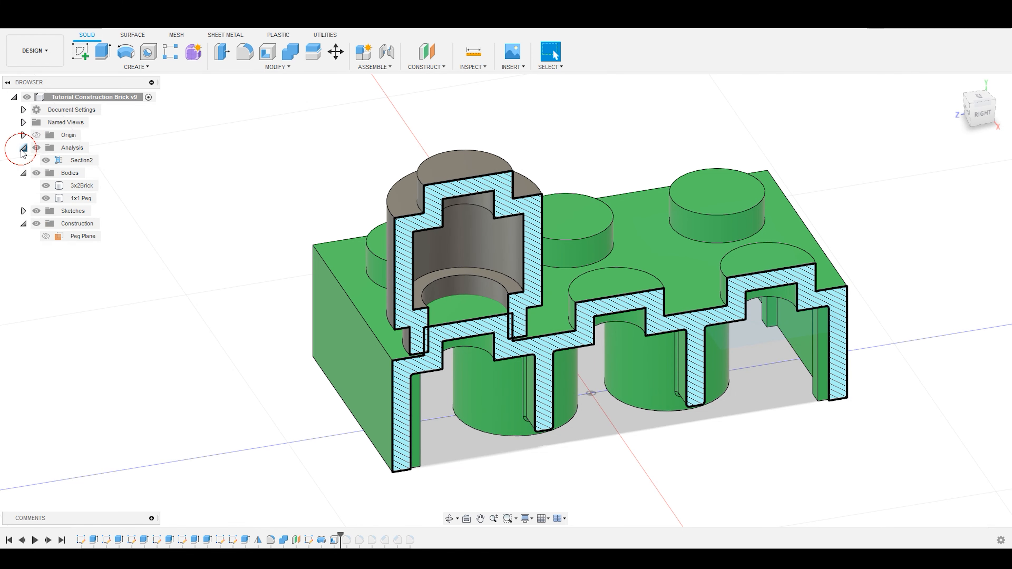
left_click(46, 160)
scroll(266, 252, "down", 2)
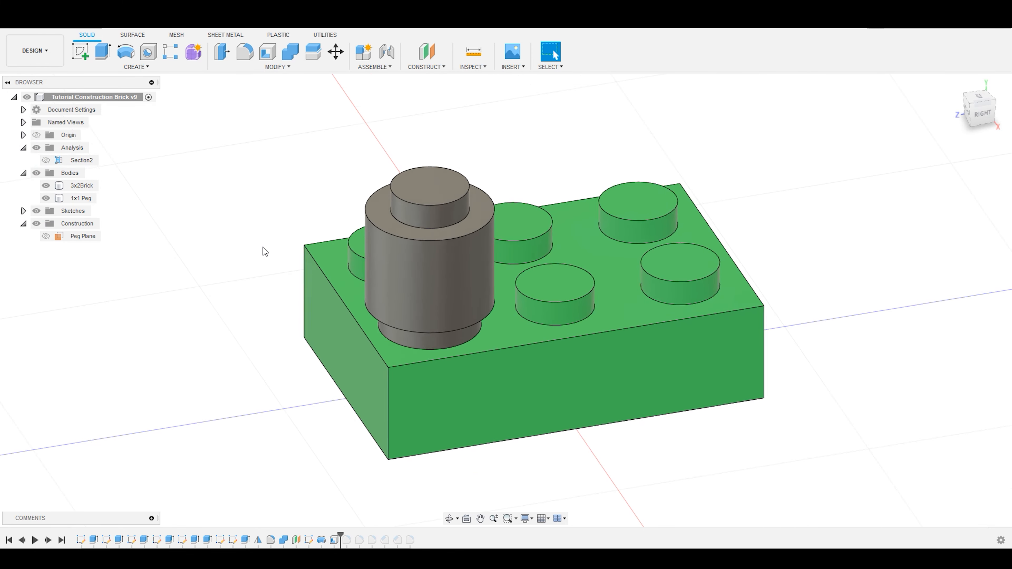
Hide the 1x1 Peg body so that only the 3x2Brick is shown.
scroll(264, 251, "up", 2)
left_click(55, 198)
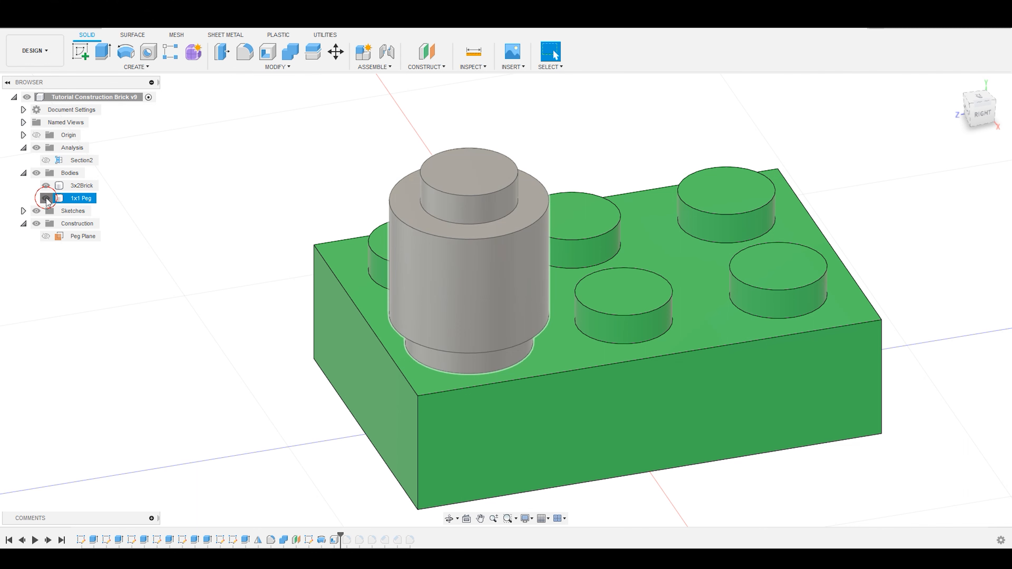
left_click(46, 198)
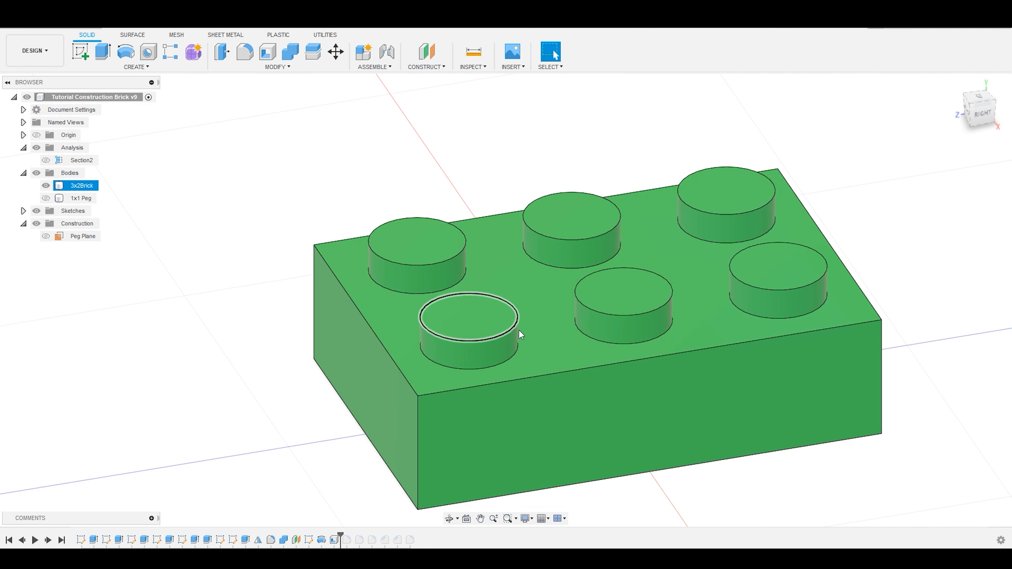
left_click(301, 499)
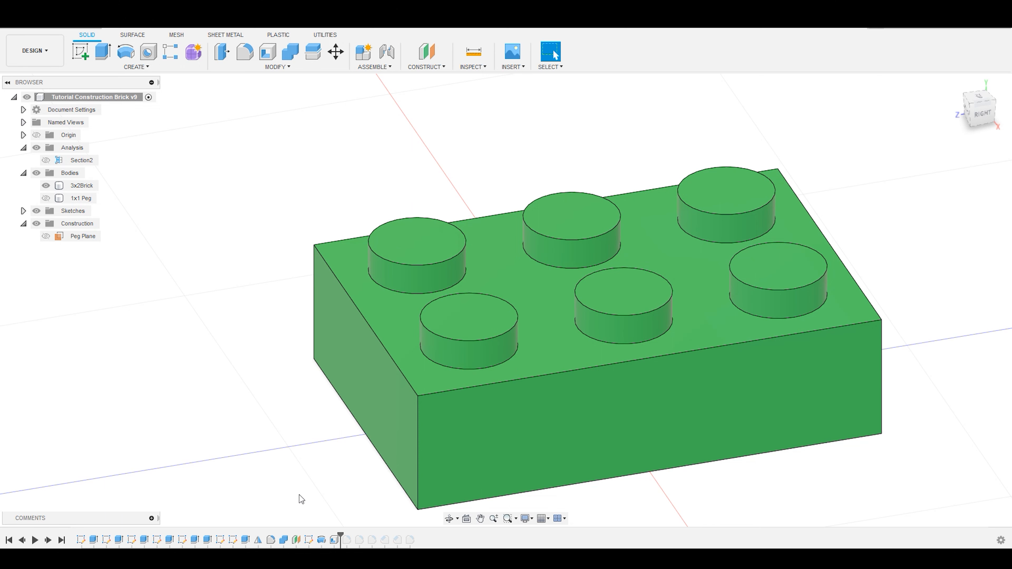
Roll the timeline forward past the last fillet and briefly toggle the 1x1 Peg's visibility.
left_click_drag(340, 535, 426, 536)
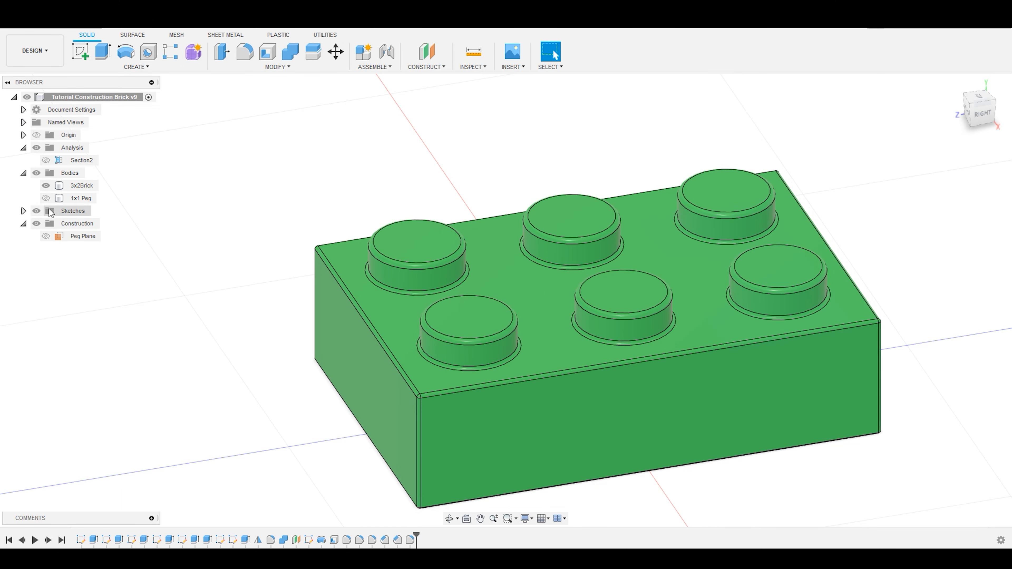
left_click(45, 198)
left_click(46, 198)
Start a new sketch on the Peg Plane and temporarily show the 1x1 Peg to compare its base with the filleted stud.
left_click(82, 56)
left_click(84, 237)
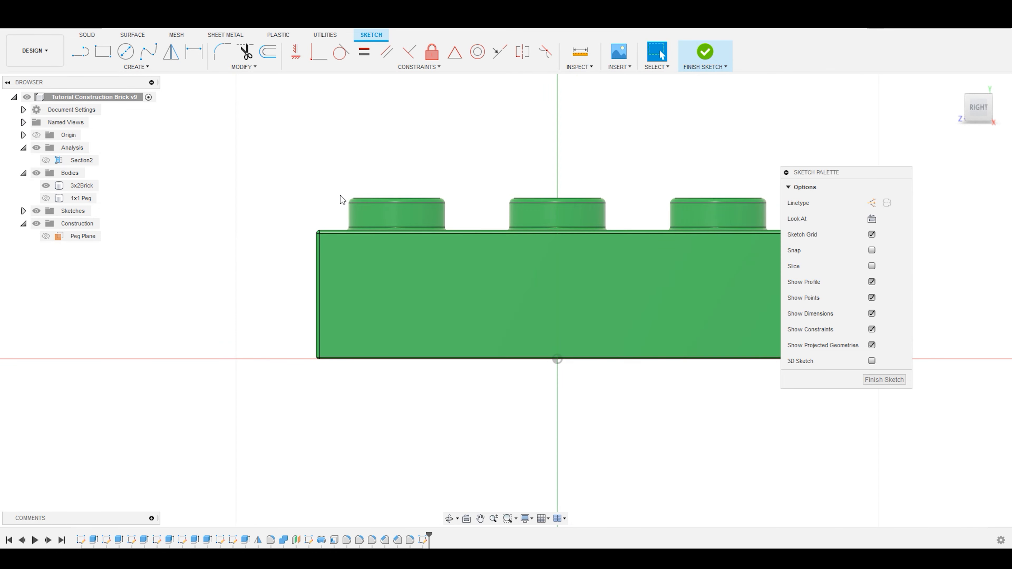
left_click(46, 198)
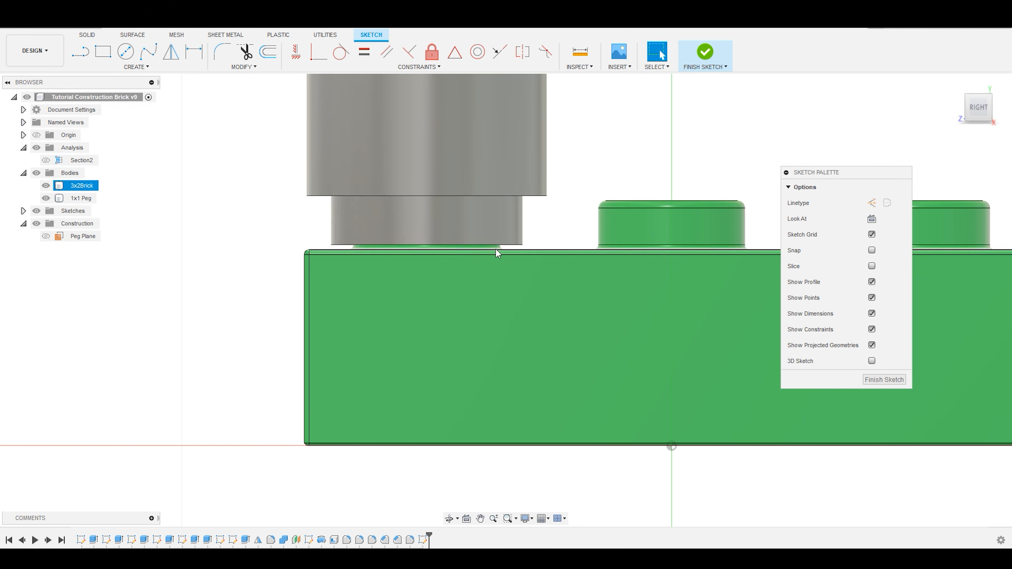
left_click(46, 198)
scroll(373, 209, "up", 3)
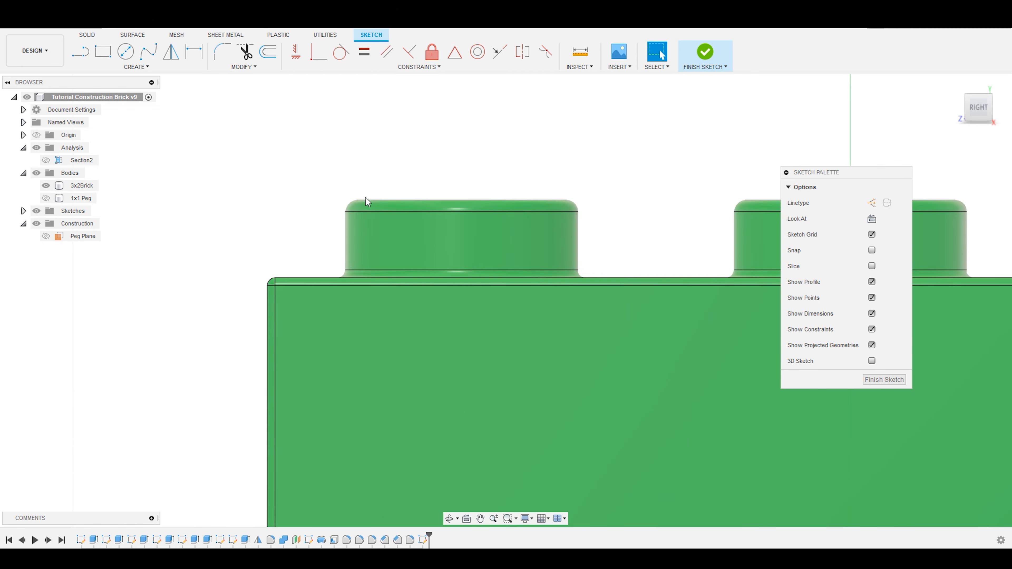
Try projecting the first stud's upper fillet face into the sketch, and hide the 3x2Brick to inspect the projected curves.
left_click(132, 67)
mouse_move(127, 242)
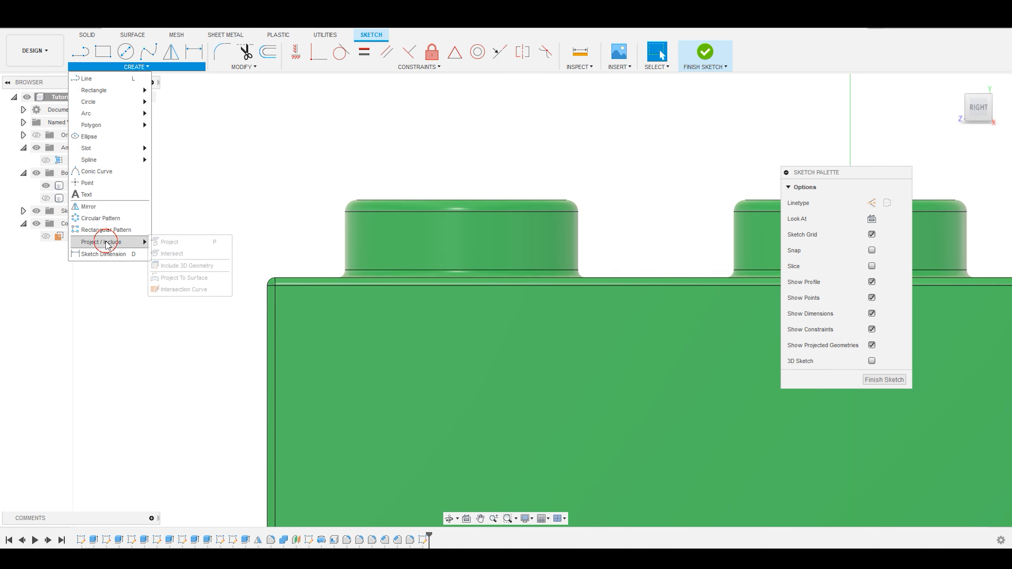
left_click(171, 242)
left_click(381, 206)
left_click(706, 267)
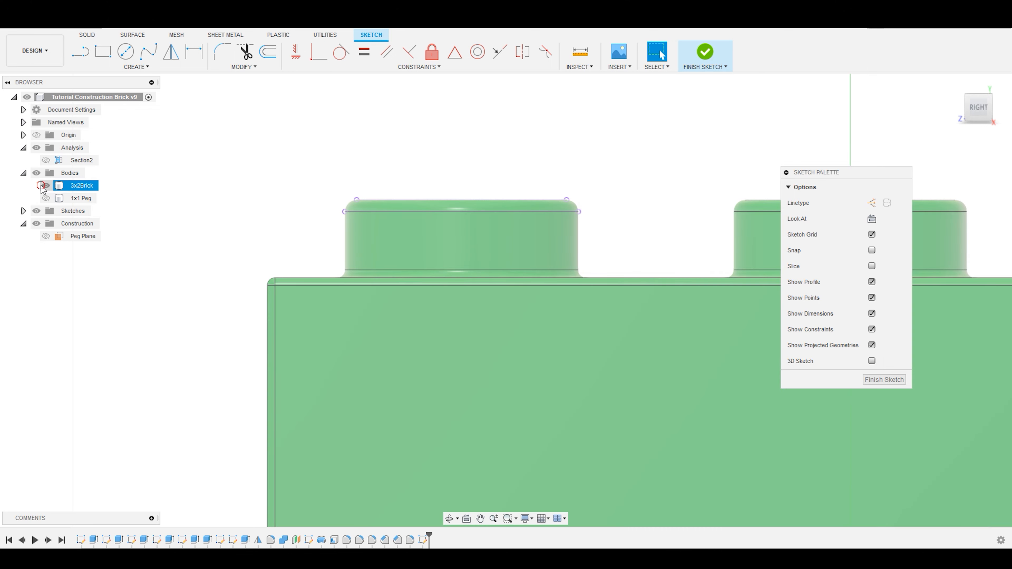
left_click(46, 186)
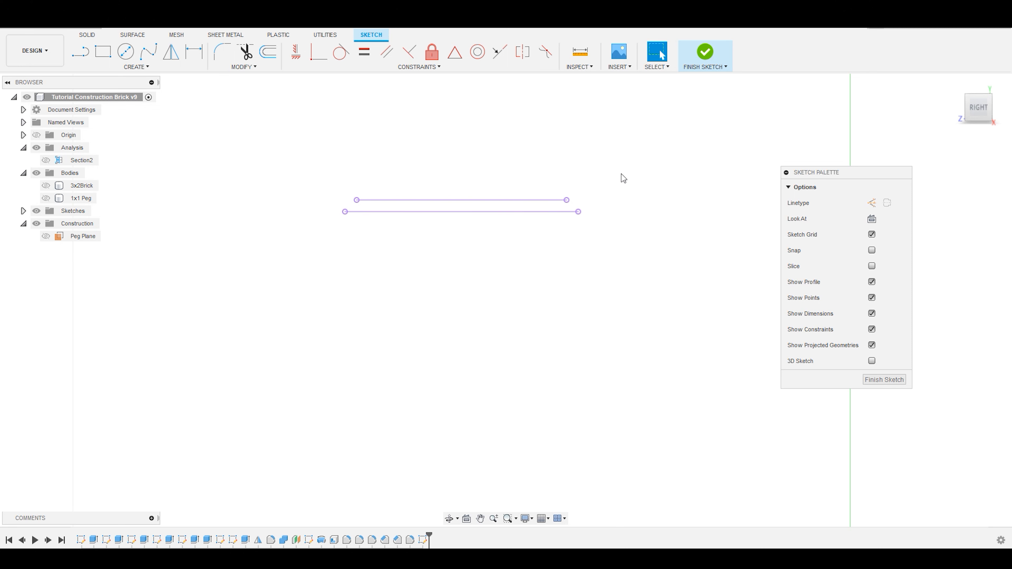
Delete the two projected lines from the sketch and show the 3x2Brick again.
left_click_drag(623, 177, 328, 241)
key("Delete")
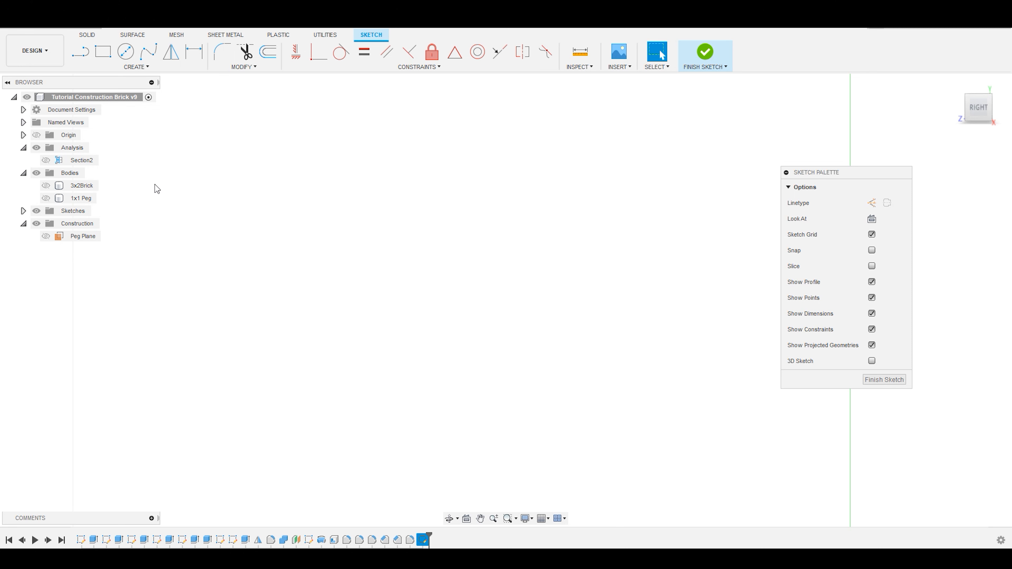
left_click(45, 188)
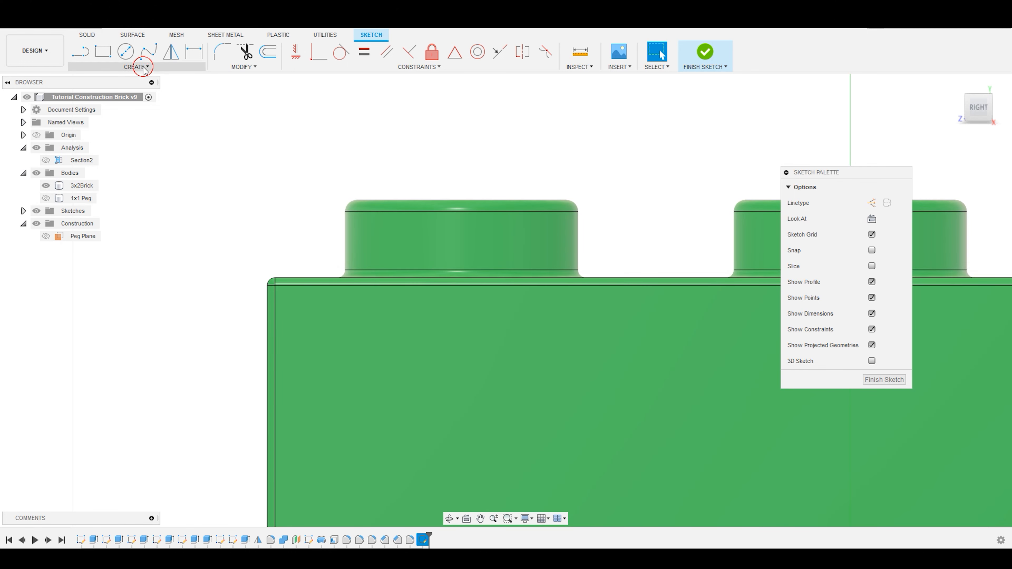
Intersect the first stud's upper and lower fillet faces with the sketch plane to create their profile arcs.
left_click(136, 66)
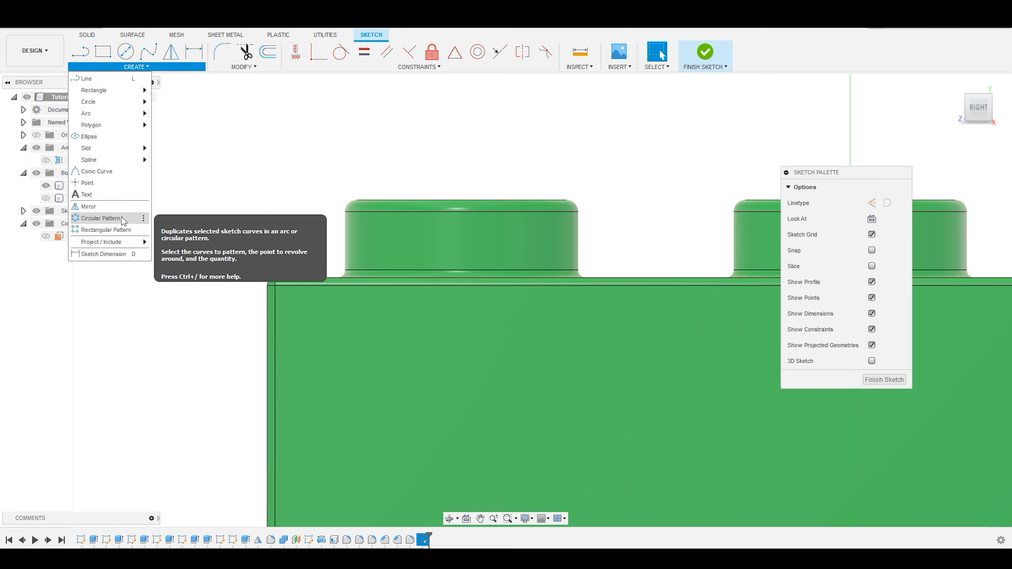
mouse_move(92, 244)
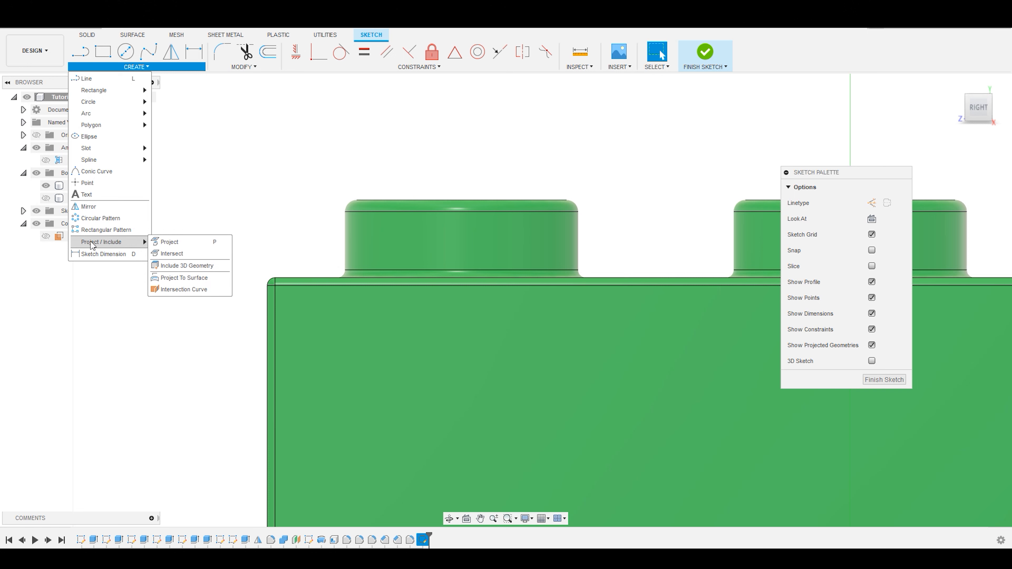
left_click(165, 255)
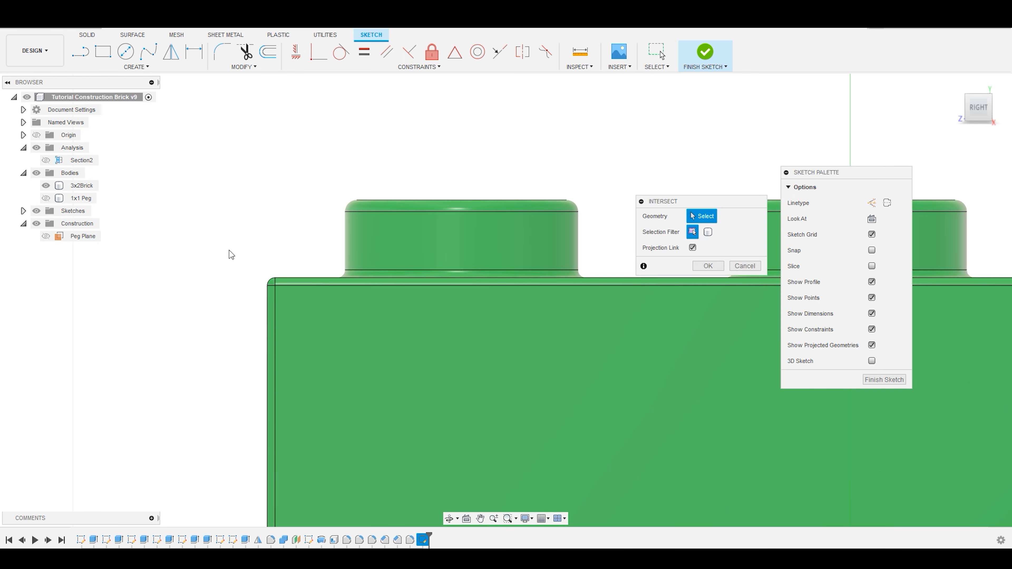
left_click(367, 209)
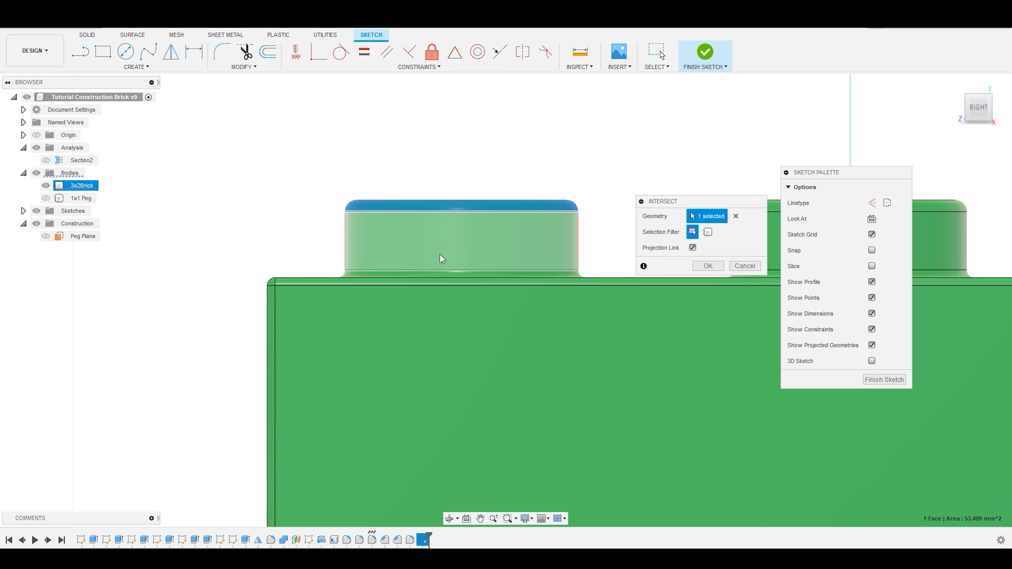
left_click(402, 275)
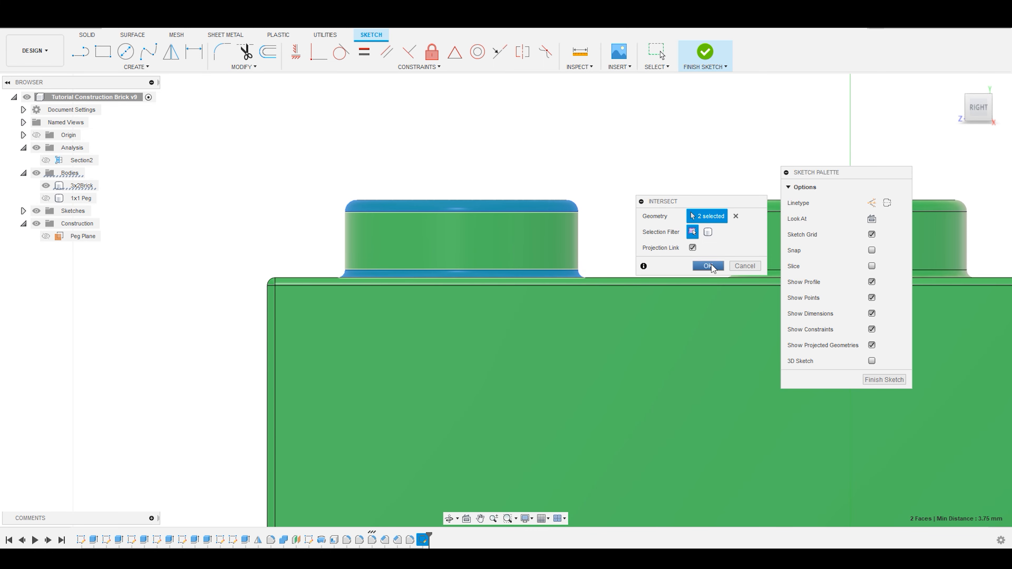
left_click(706, 266)
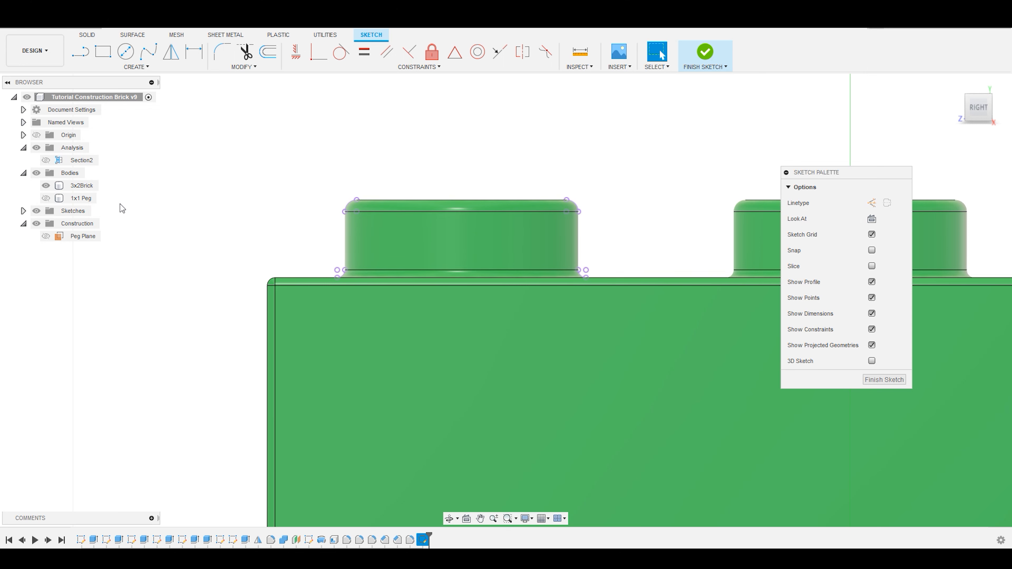
Hide the 3x2Brick, toggling its visibility to compare the intersected arcs with the stud's fillets.
left_click(46, 185)
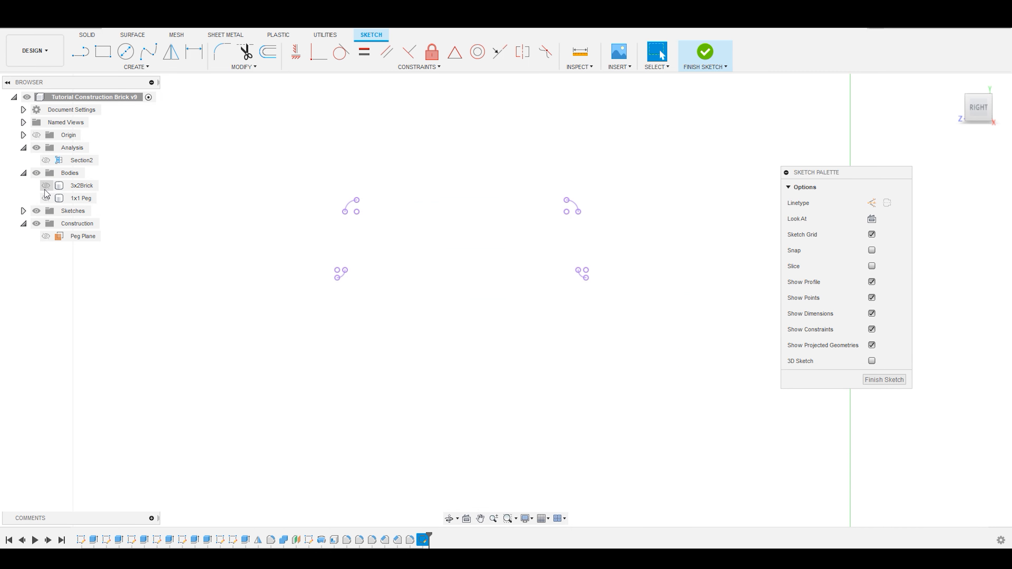
scroll(361, 226, "up", 3)
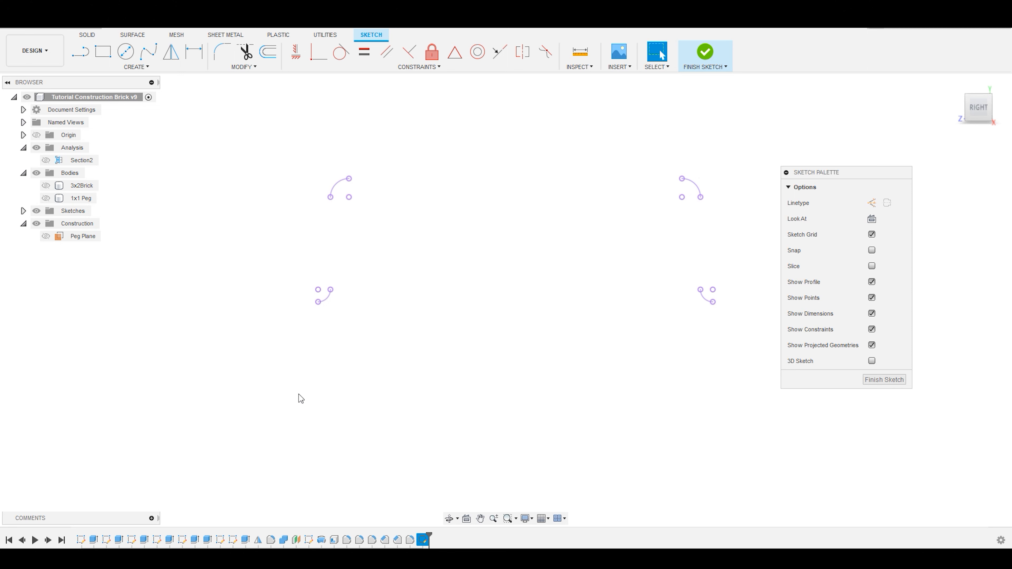
left_click(46, 186)
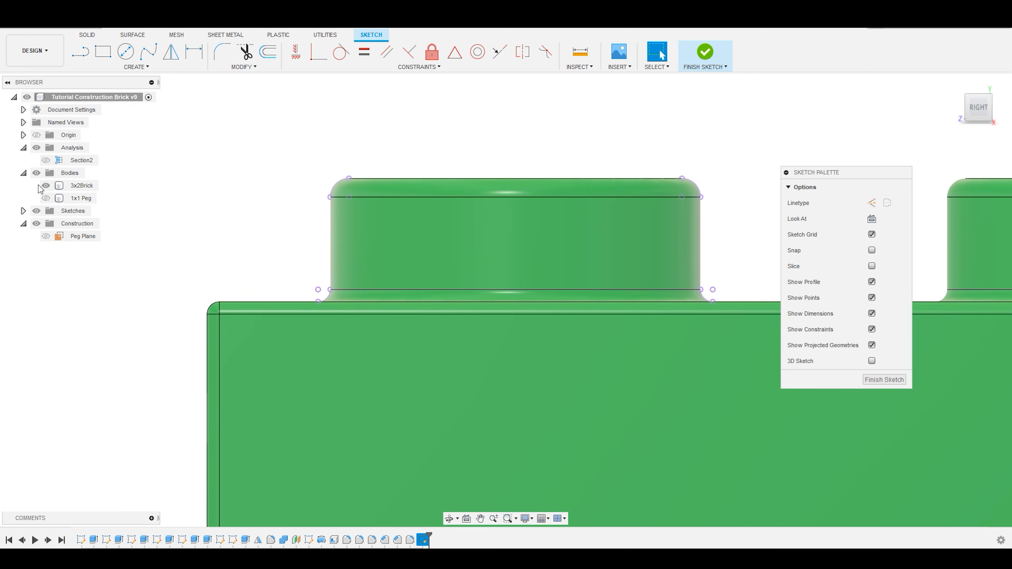
left_click(46, 186)
left_click(46, 186)
left_click(46, 185)
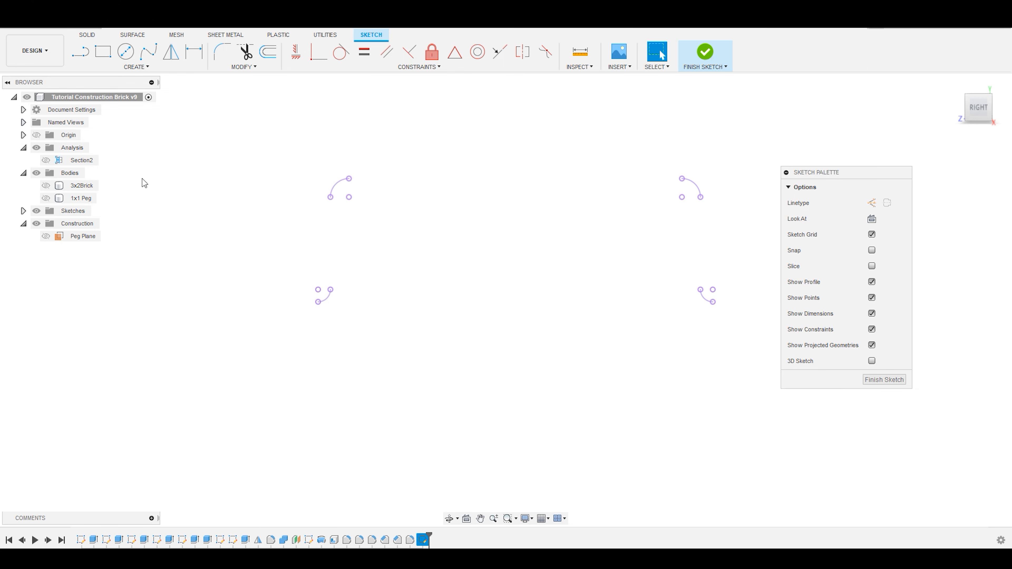
Draw a vertical line joining the upper and lower fillet arcs on the left side of the stud profile.
left_click(80, 51)
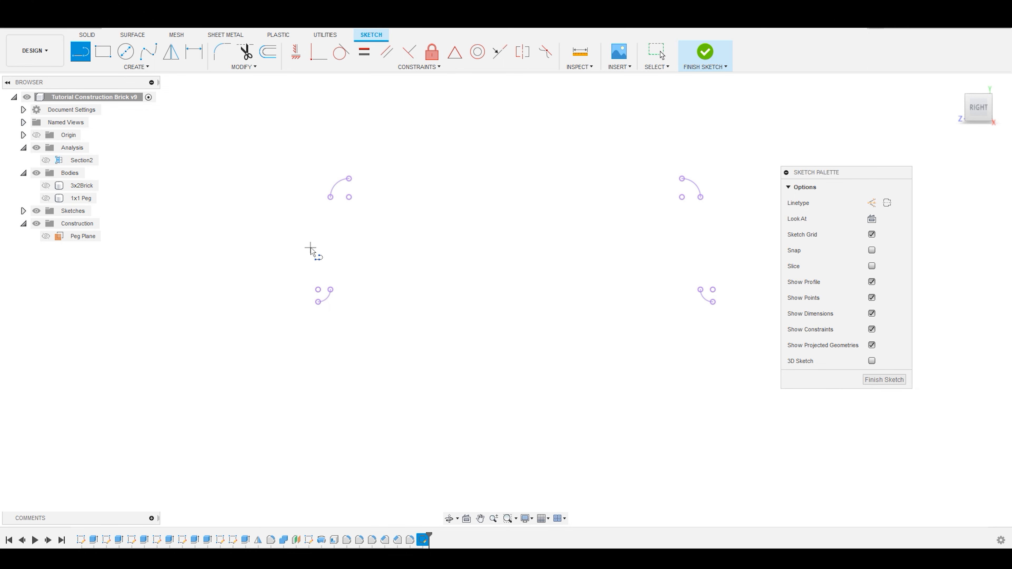
left_click(330, 290)
left_click(331, 197)
key("Escape")
left_click(331, 230)
left_click(388, 208)
Close the stud profile with lines across the top, down the right side and along the base between the arc endpoints.
left_click(87, 52)
left_click(349, 179)
left_click(682, 179)
left_click(700, 197)
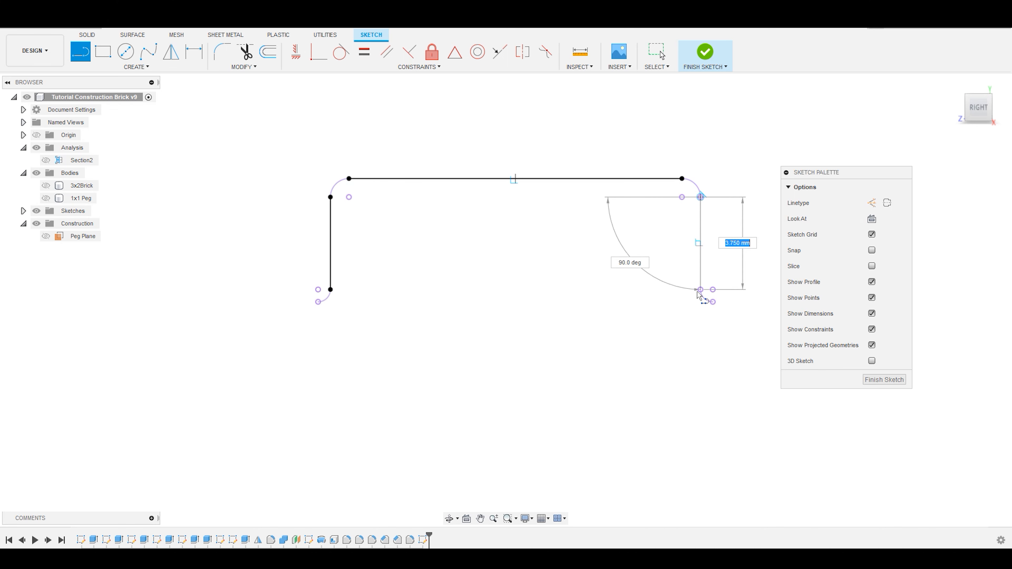
left_click(698, 290)
left_click(713, 302)
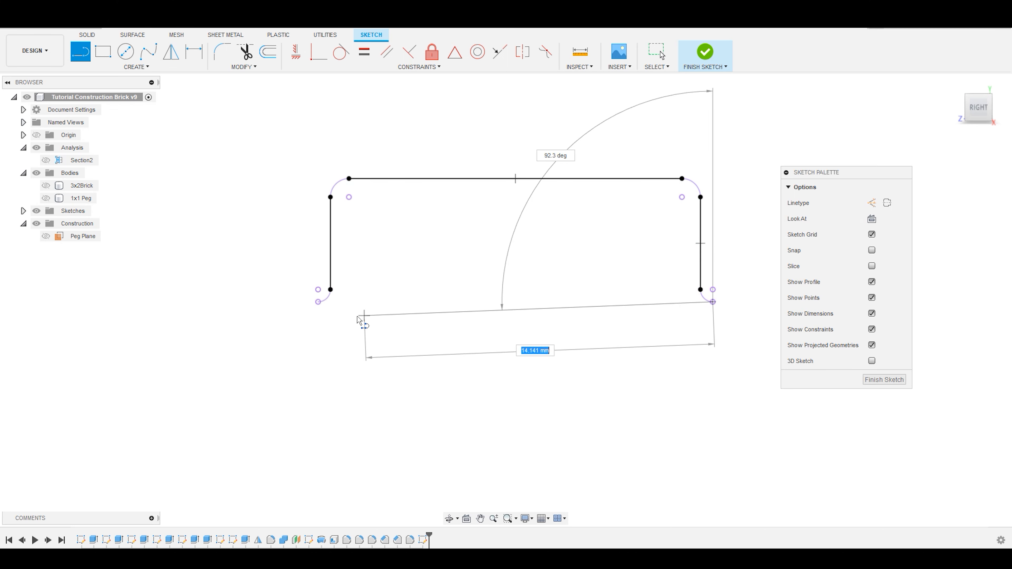
left_click(318, 301)
key("Escape")
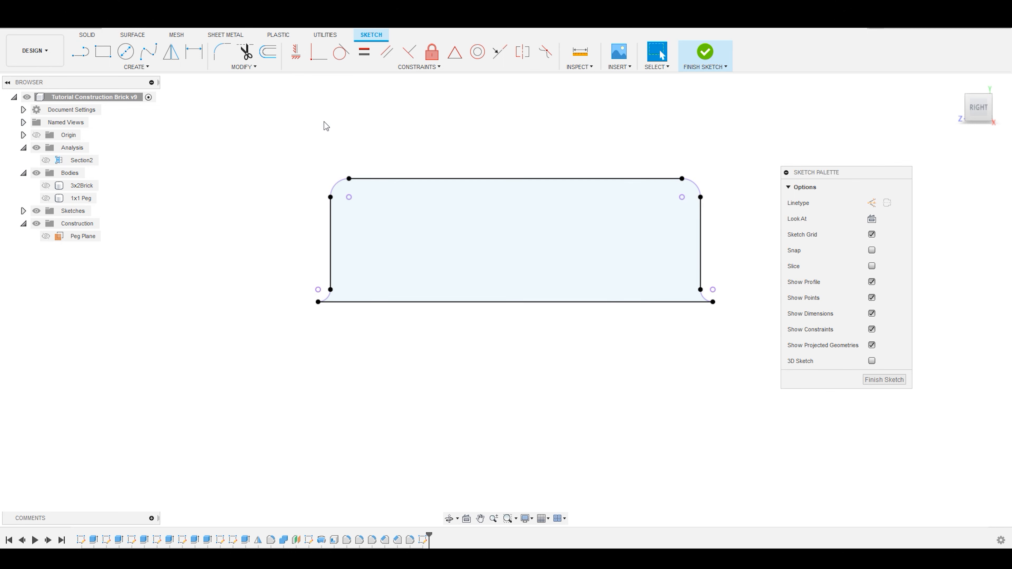
Draw a vertical line about 8.35 mm long up from the base line's midpoint and convert it to a construction line.
key("l")
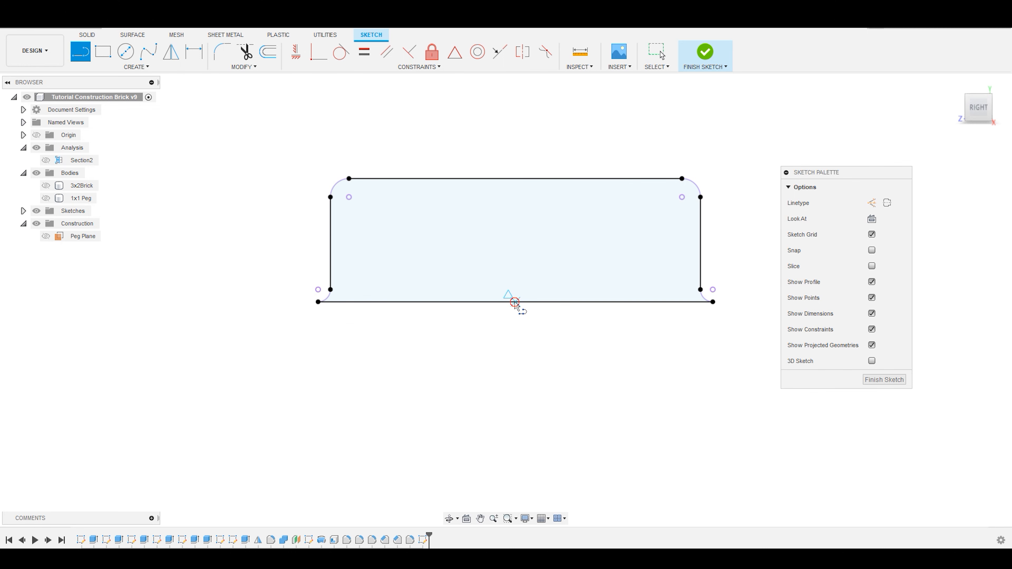
left_click(515, 302)
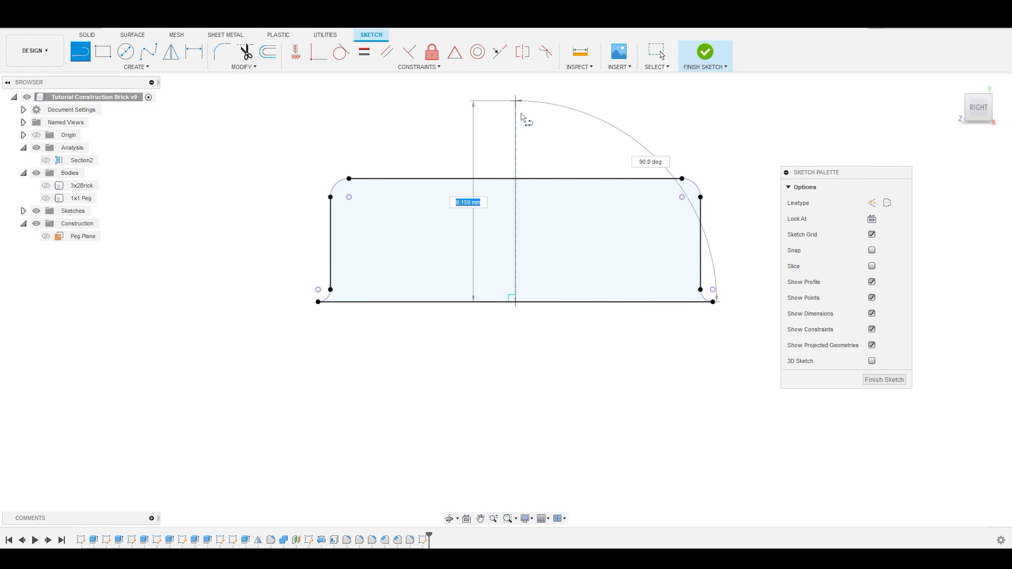
left_click(515, 96)
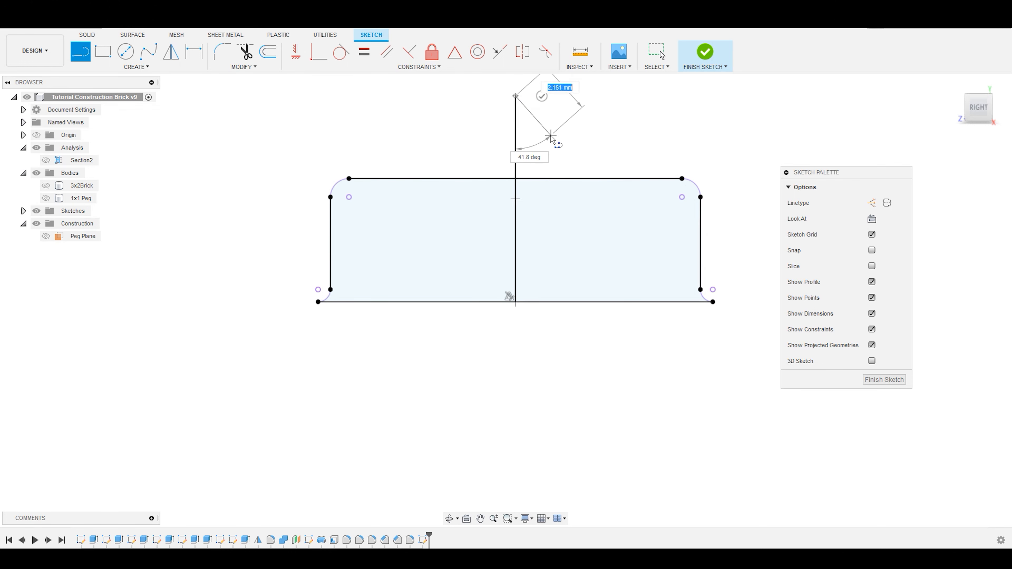
key("Escape")
left_click(515, 130)
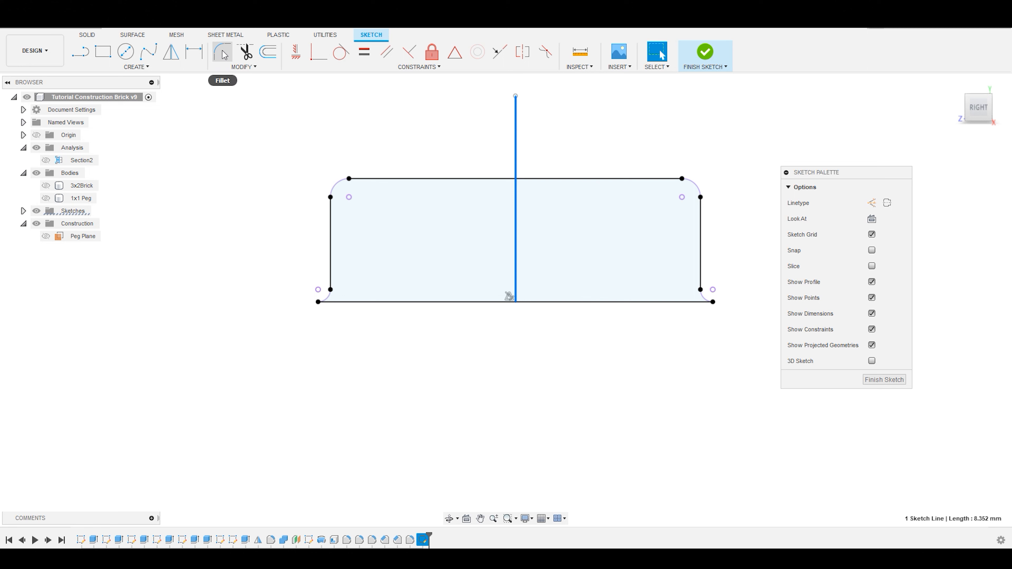
left_click(886, 203)
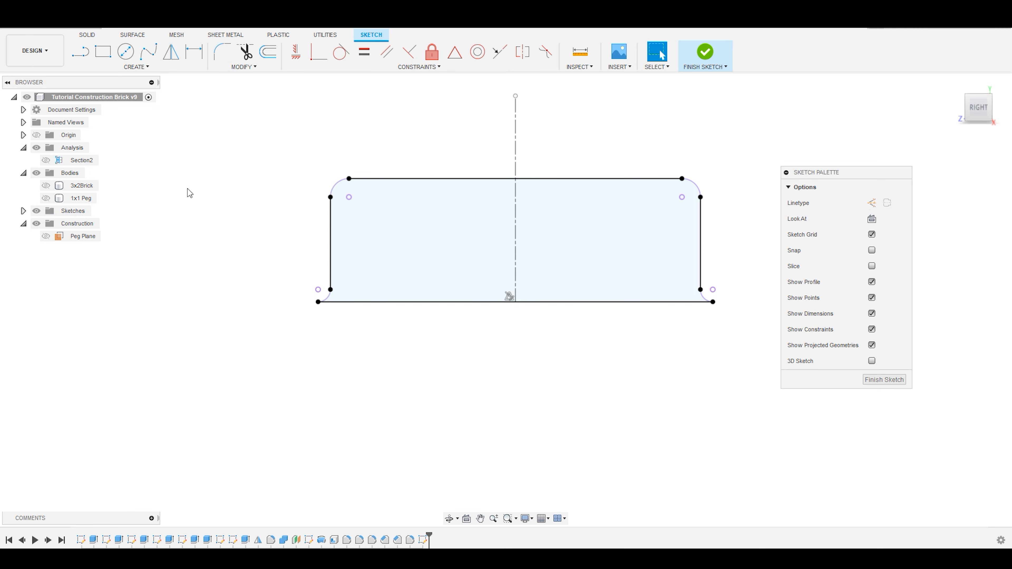
Show the 1x1 Peg and 3x2Brick in Wireframe with Hidden Edges to compare the sketch with both bodies.
left_click(46, 198)
left_click(46, 198)
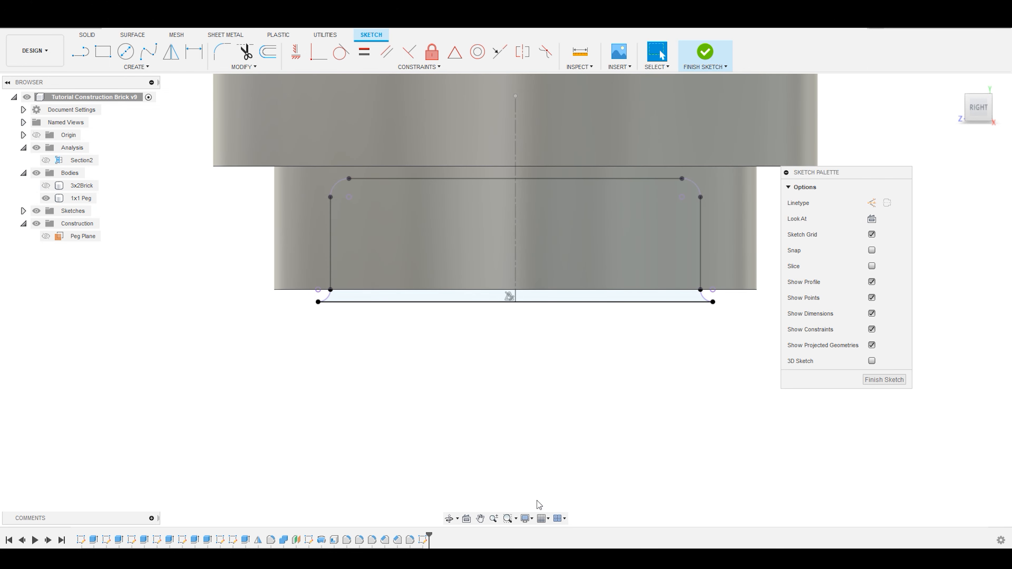
left_click(46, 185)
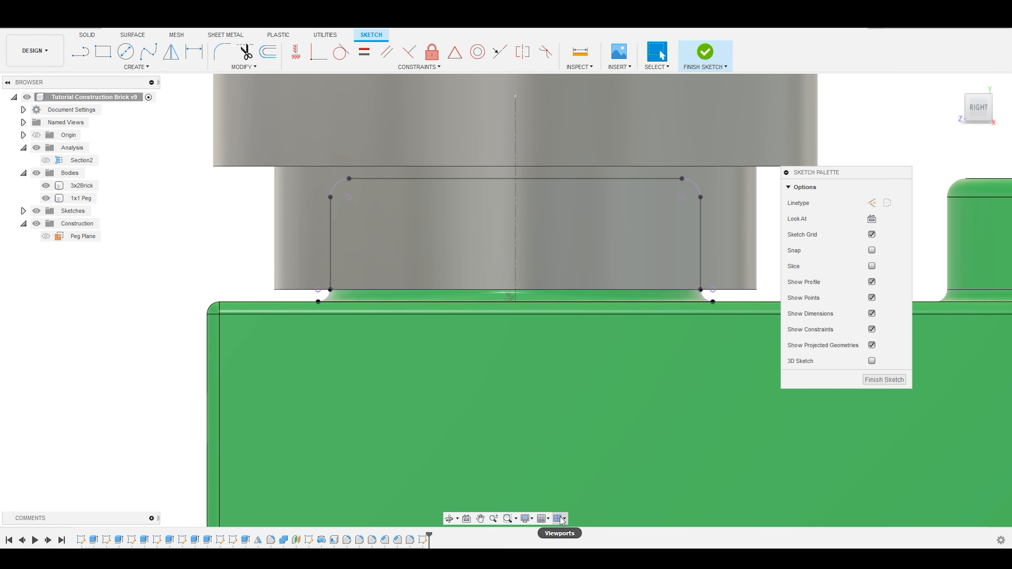
left_click(526, 518)
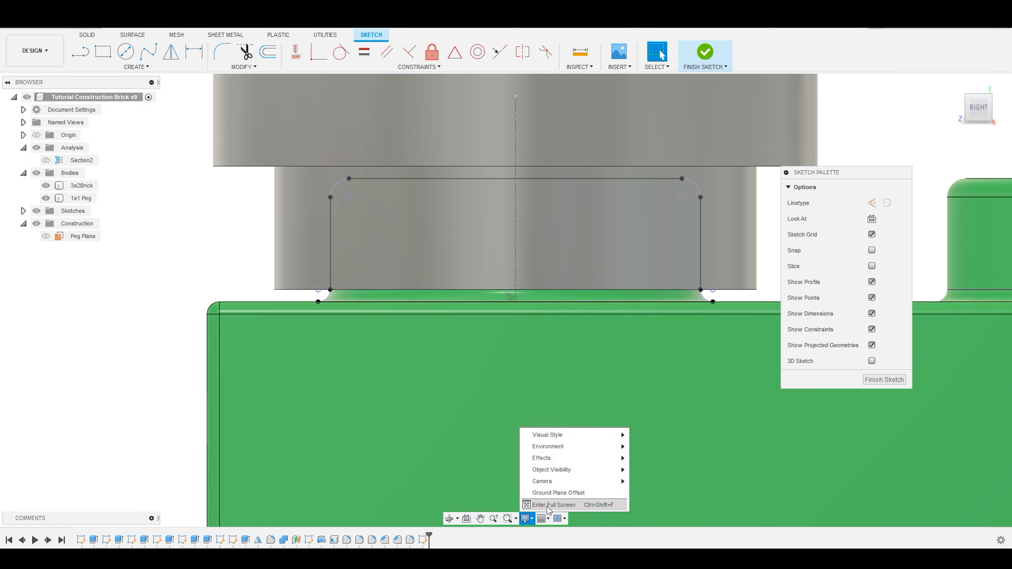
mouse_move(580, 435)
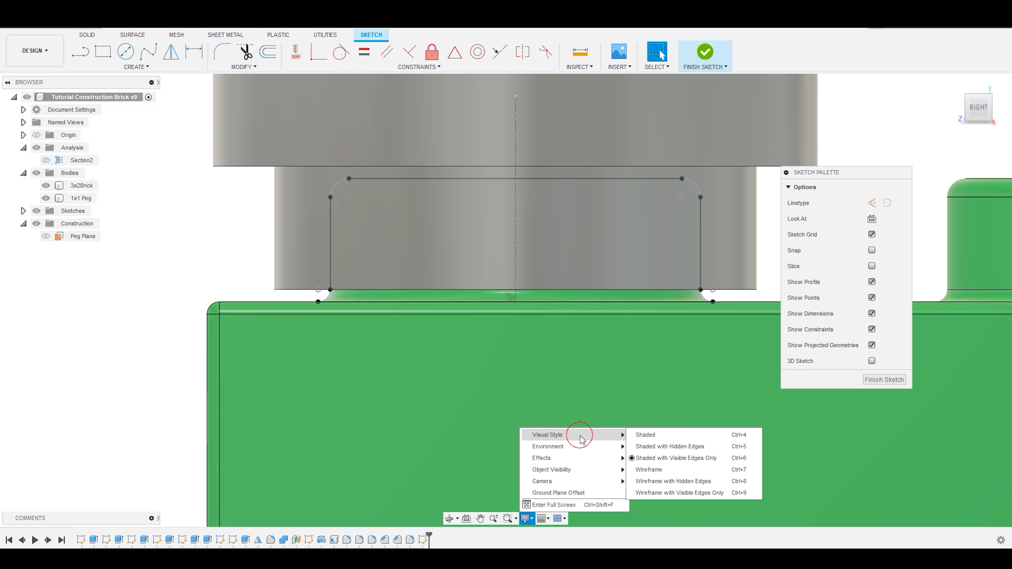
left_click(691, 494)
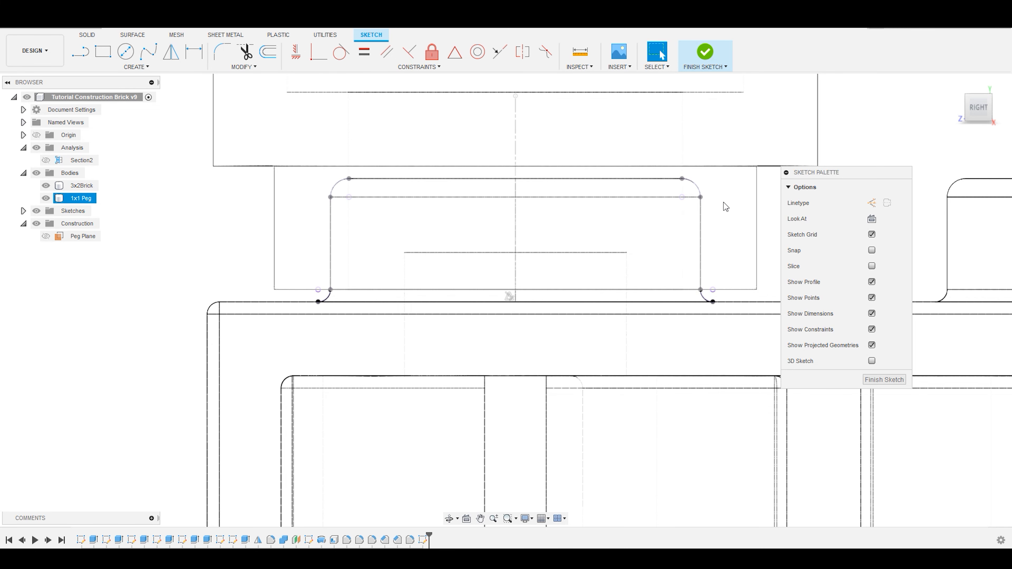
Restore the Shaded with Visible Edges Only visual style and hide both the 1x1 Peg and the 3x2Brick.
left_click(46, 198)
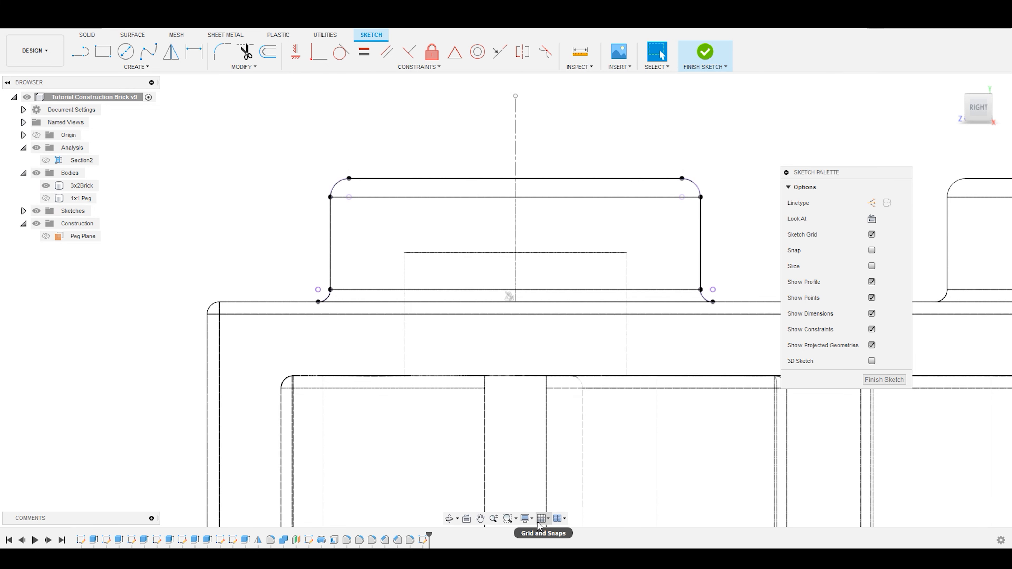
left_click(526, 519)
mouse_move(558, 435)
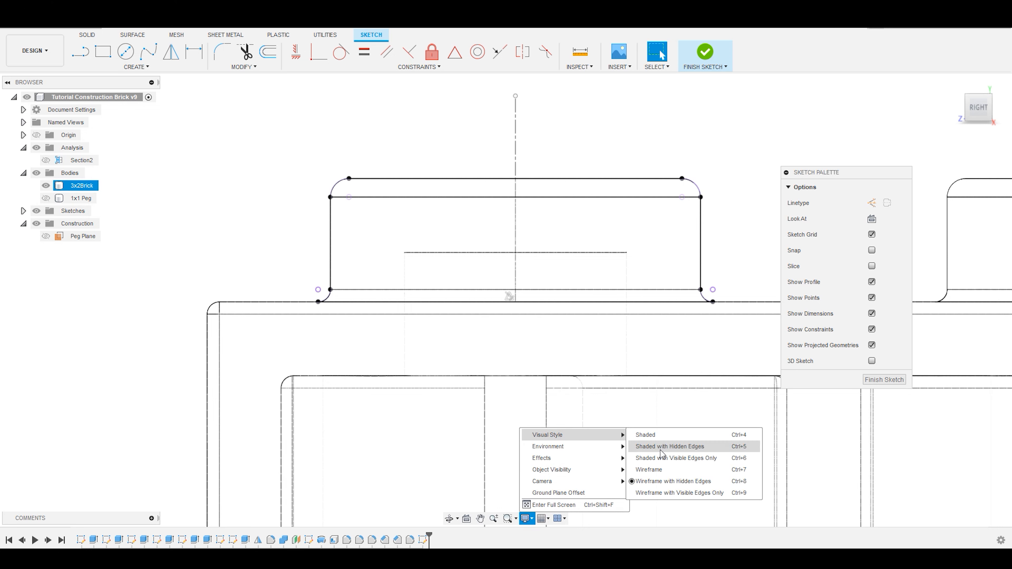
left_click(673, 458)
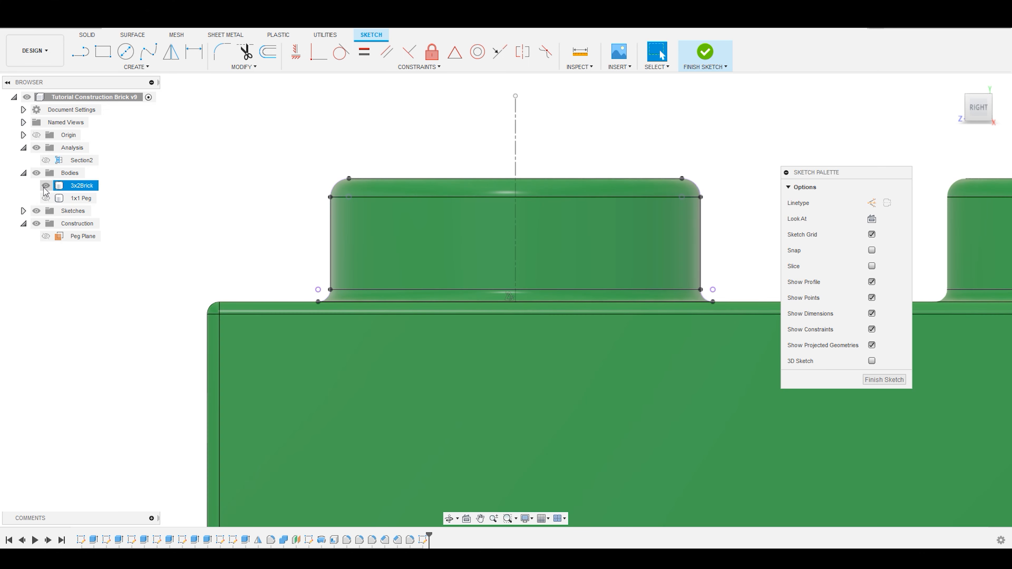
left_click(46, 186)
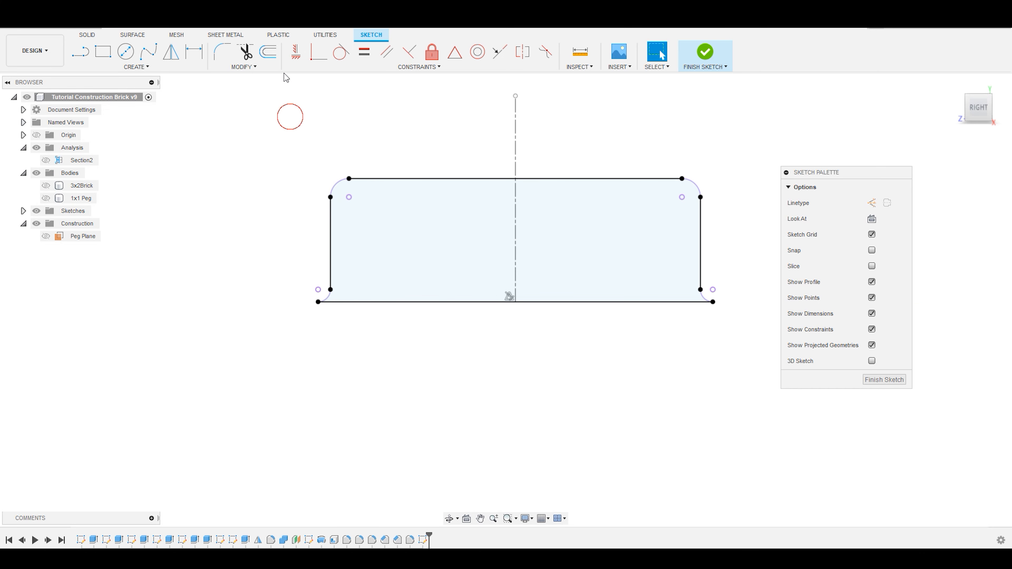
Offset the entire closed stud profile, including its corner arcs and base line, outward by 0.4 mm.
left_click(268, 52)
left_click(326, 298)
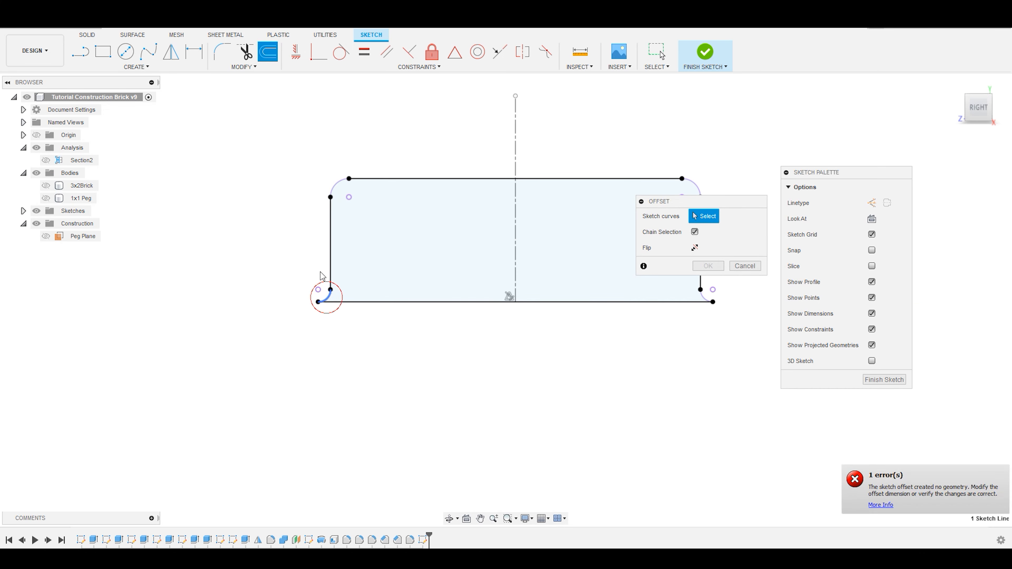
left_click(340, 184)
left_click(697, 184)
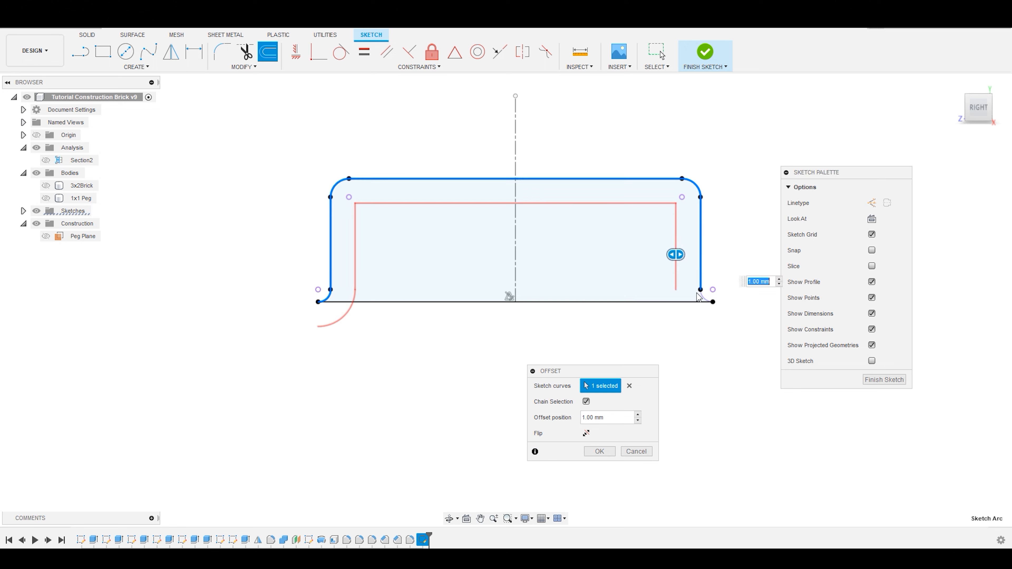
left_click(703, 302)
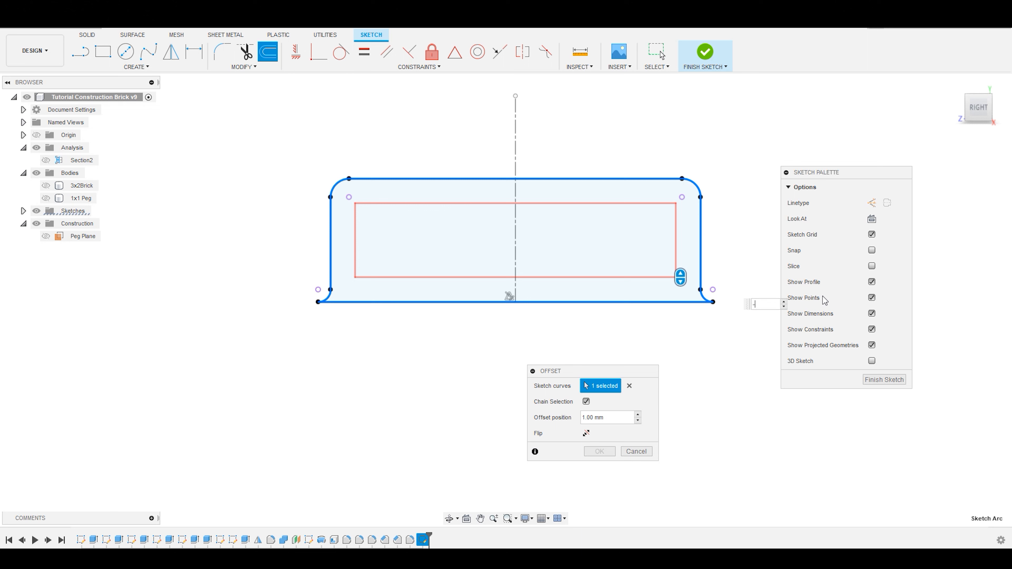
type(".4")
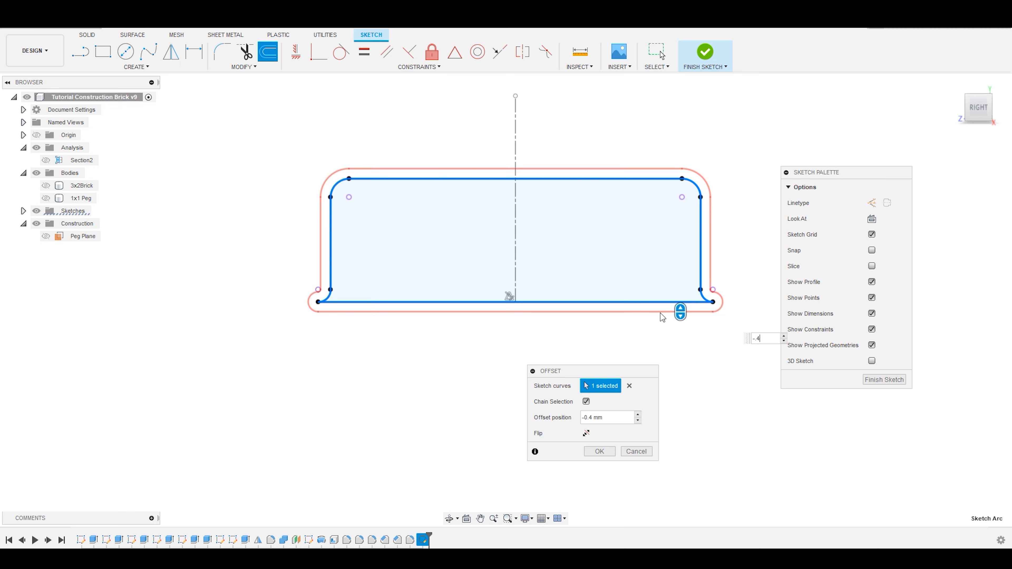
left_click(600, 452)
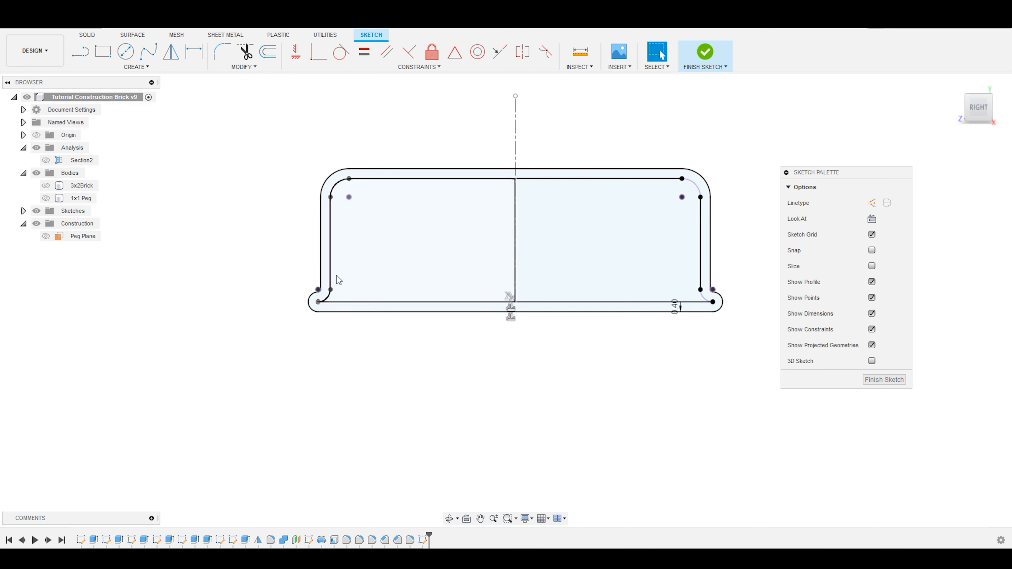
scroll(338, 271, "up", 5)
scroll(352, 363, "down", 6)
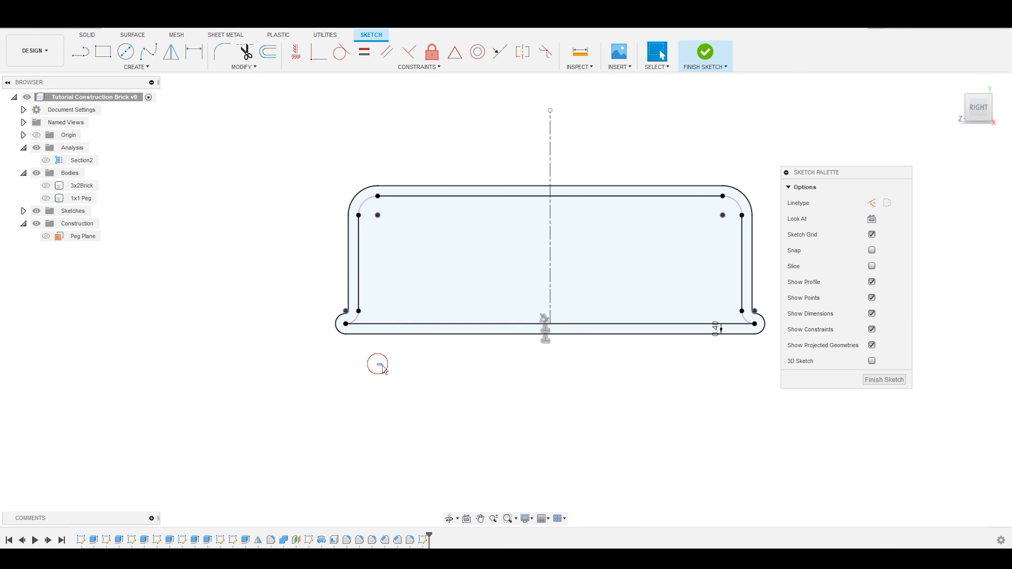
Show the 1x1 Peg body and finish the sketch.
left_click(46, 199)
left_click(264, 405)
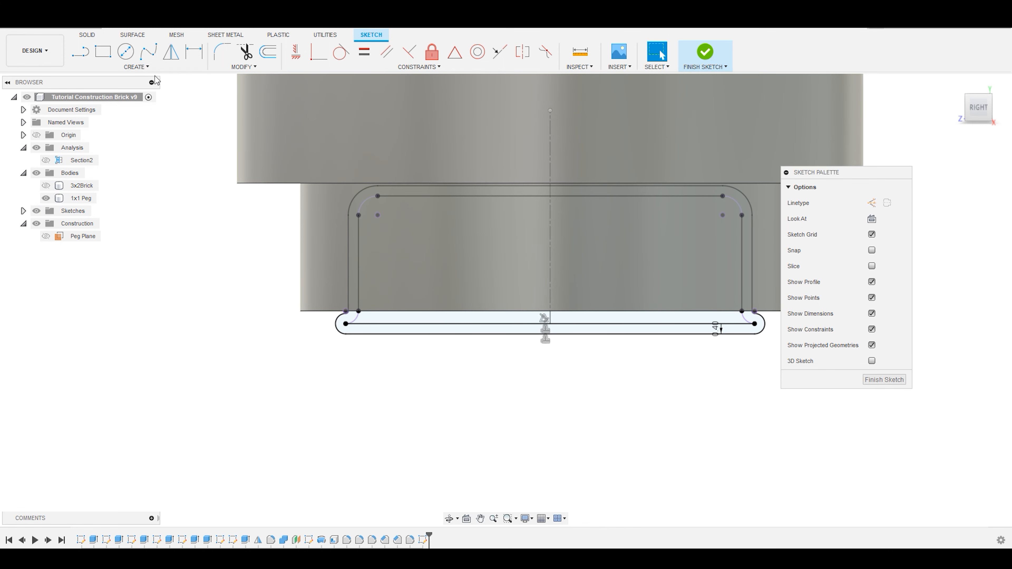
left_click(699, 54)
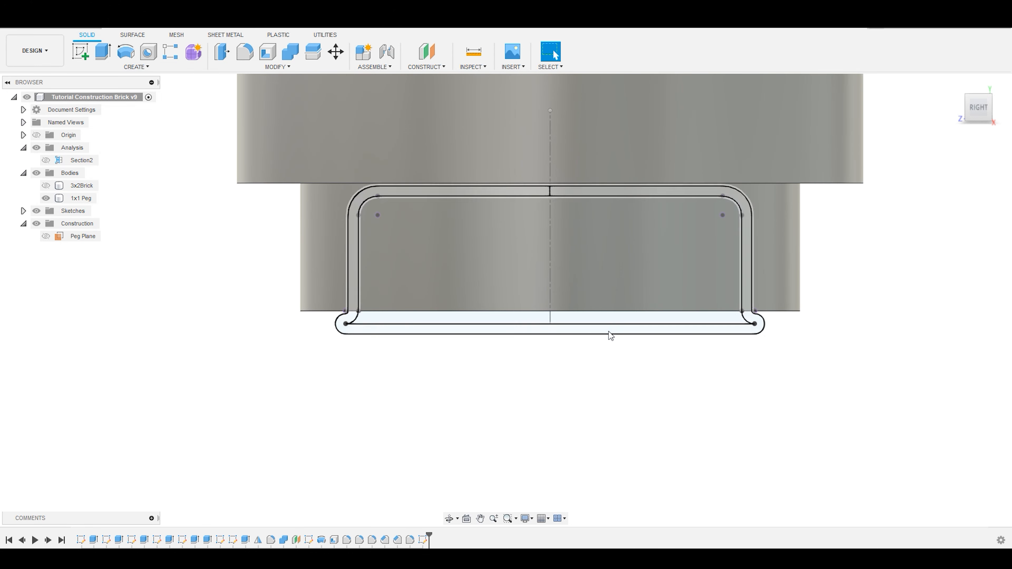
left_click(126, 51)
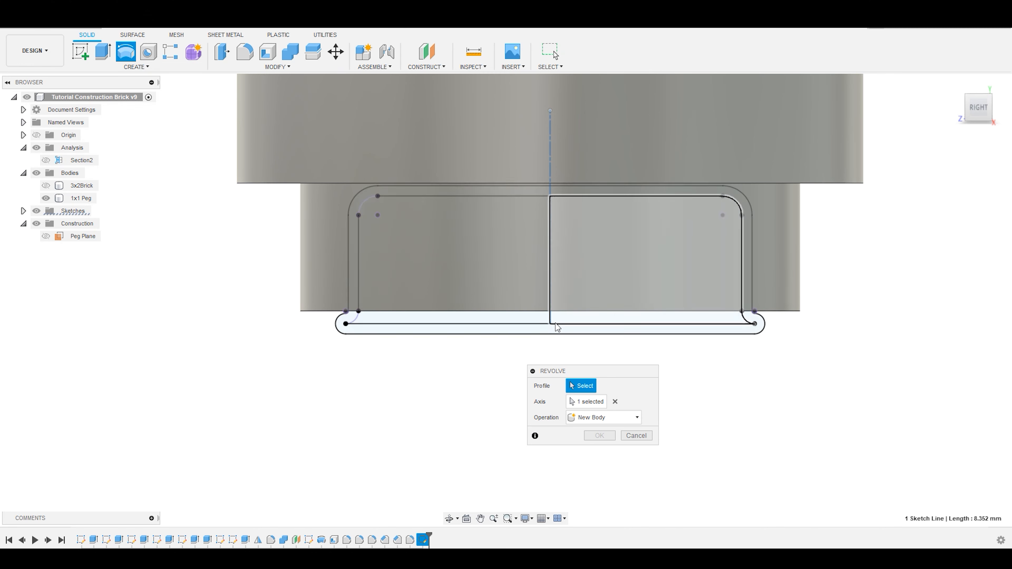
left_click(605, 322)
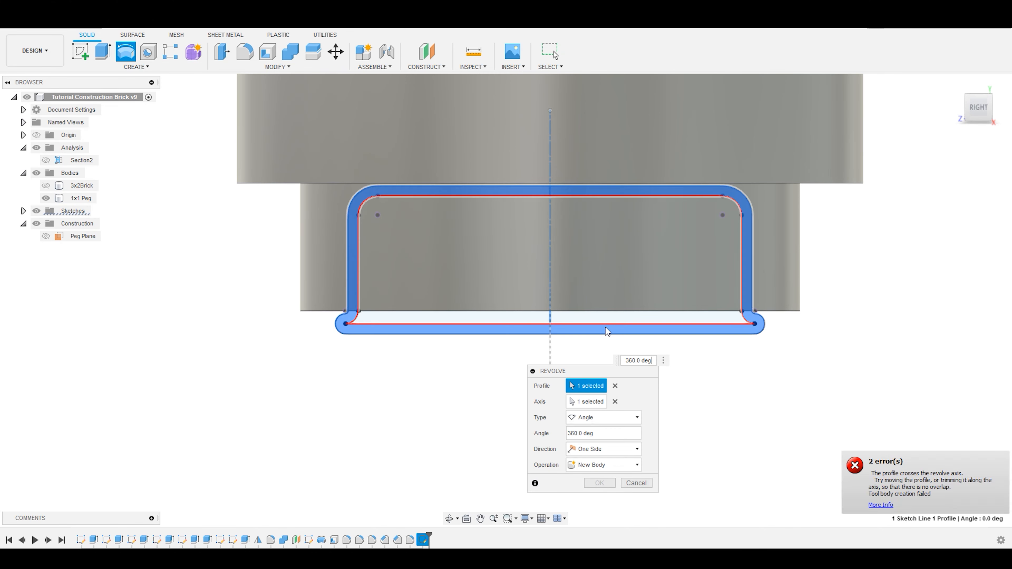
left_click(514, 319)
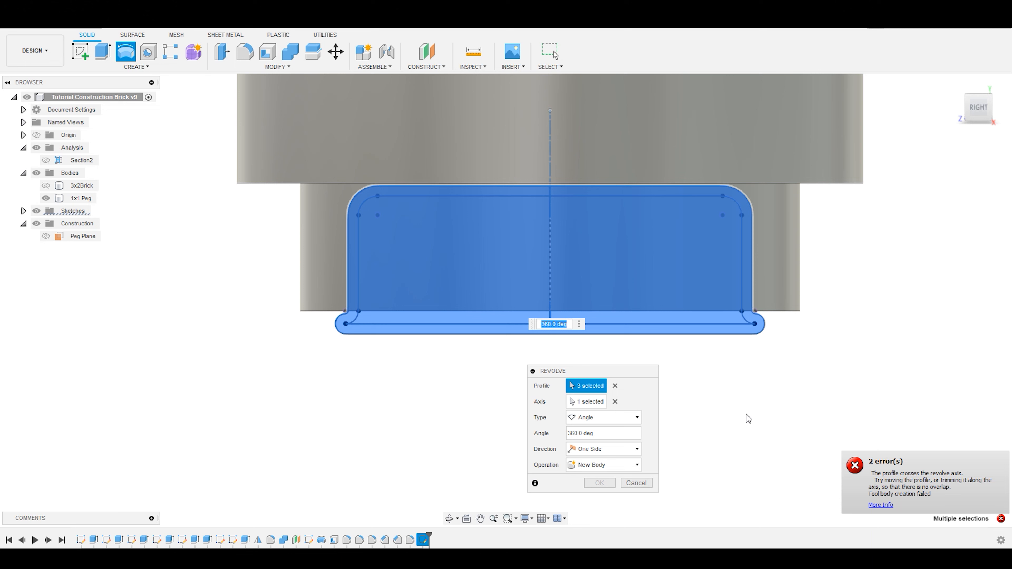
left_click(510, 315)
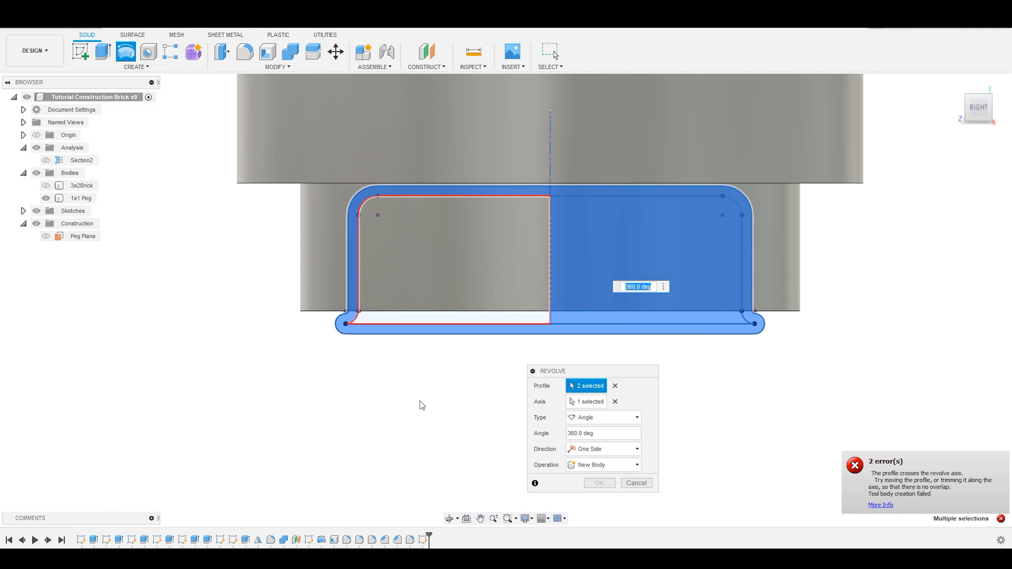
key("Escape")
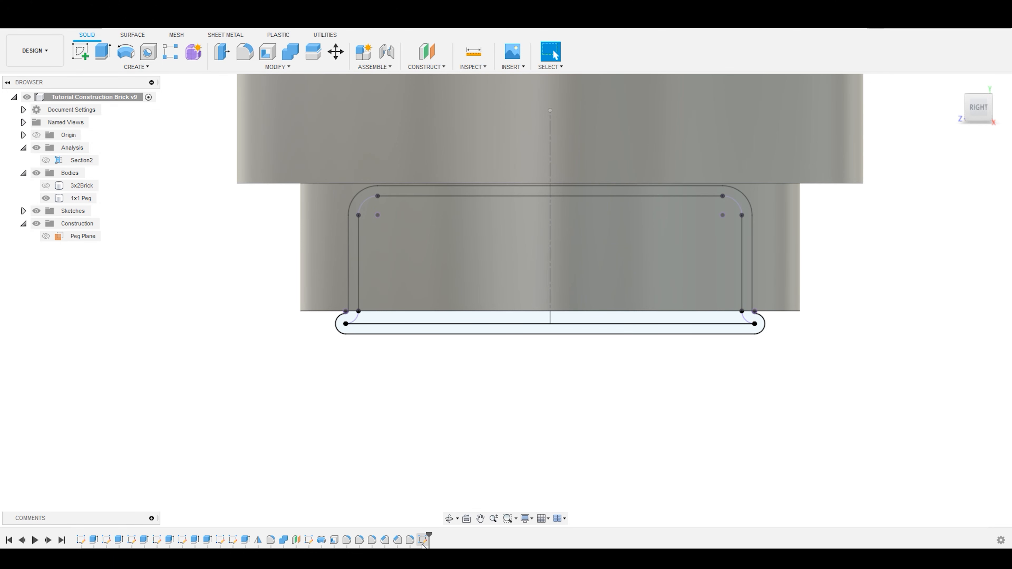
Edit the stud profile sketch to add a short vertical line from the base line's midpoint to the offset line below, and finish it.
right_click(424, 542)
left_click(452, 422)
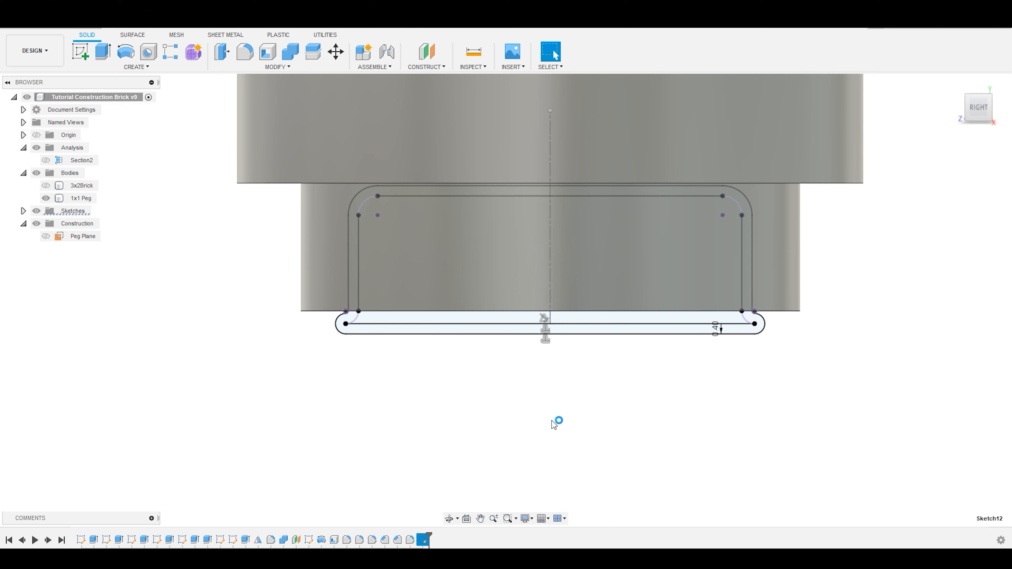
key("l")
left_click(553, 326)
left_click(551, 333)
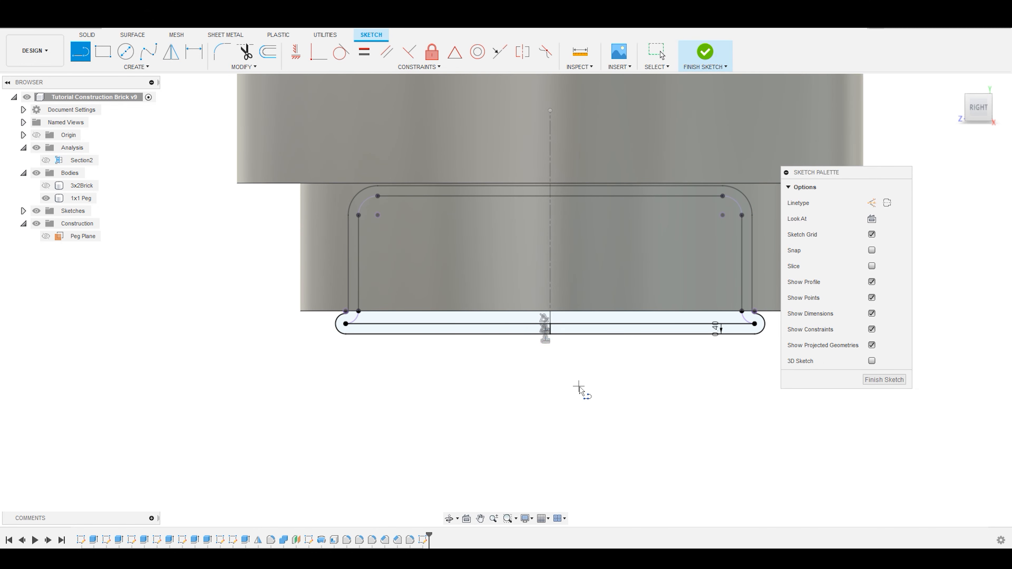
key("Escape")
scroll(566, 347, "up", 1)
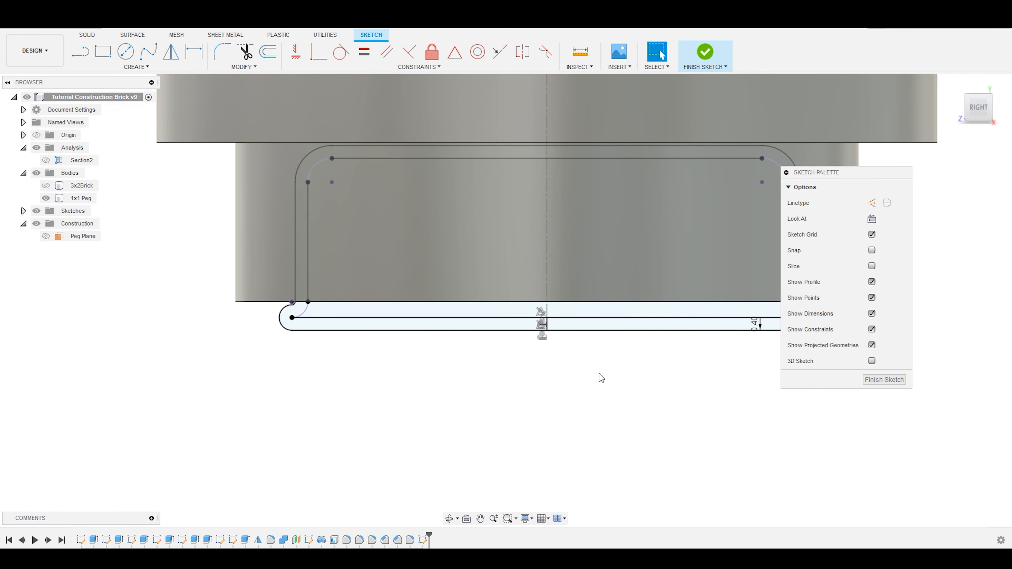
scroll(532, 408, "down", 2)
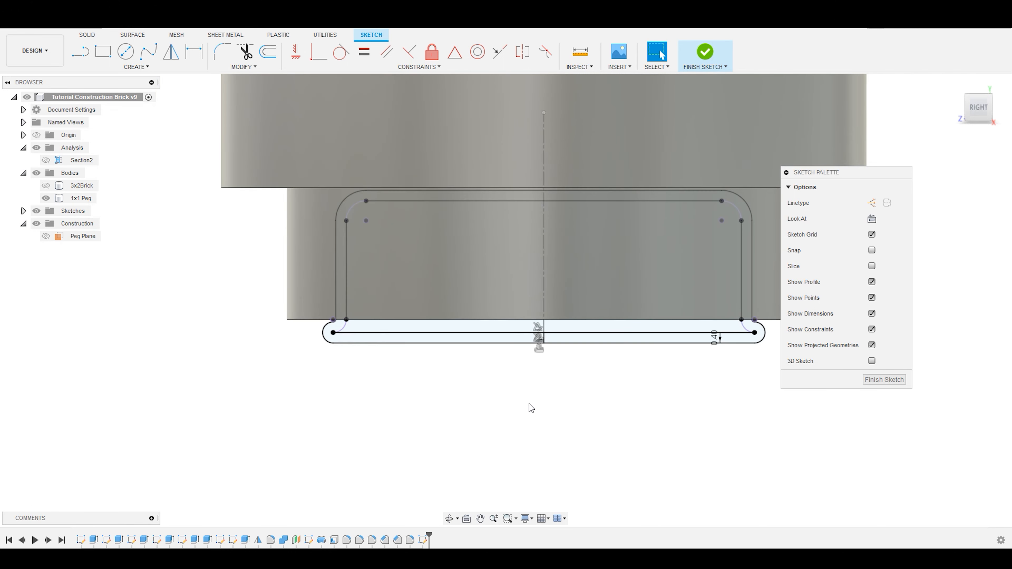
scroll(545, 393, "up", 1)
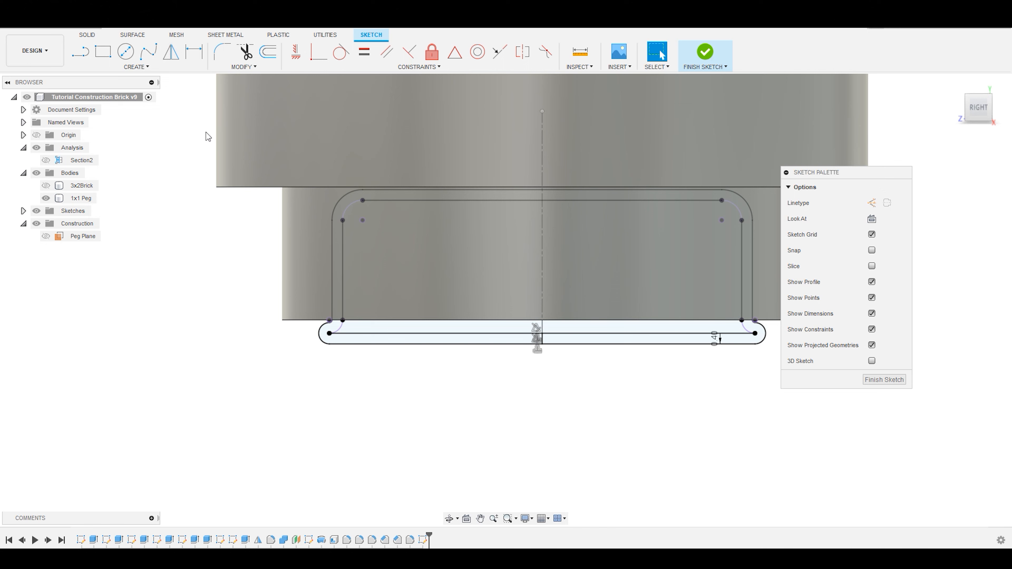
left_click(705, 52)
left_click(589, 410)
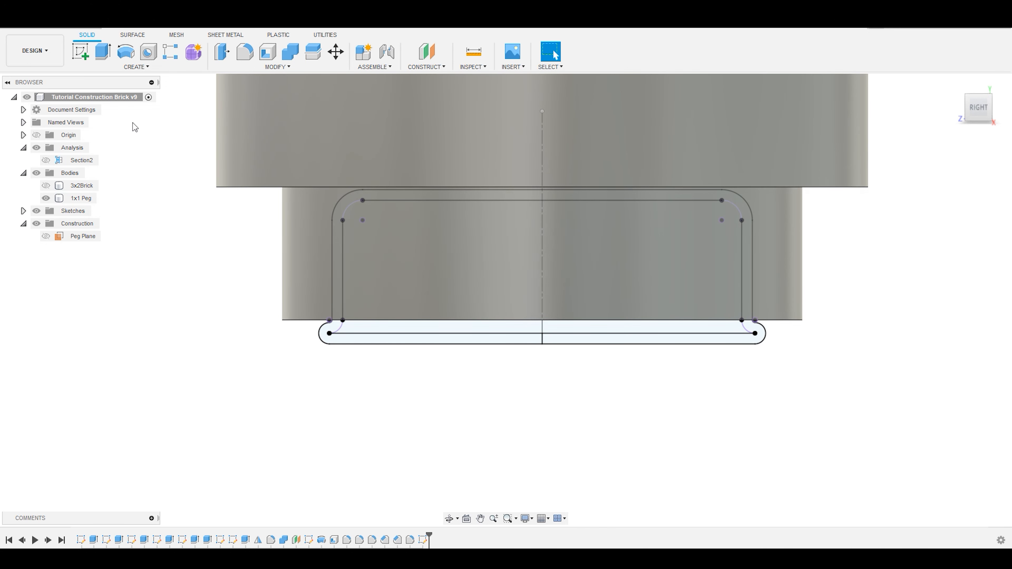
Revolve one half of the 0.4 mm offset band 360° about the vertical centerline as a cut in the 1x1 Peg.
left_click(132, 35)
left_click(88, 35)
left_click(126, 52)
left_click(568, 338)
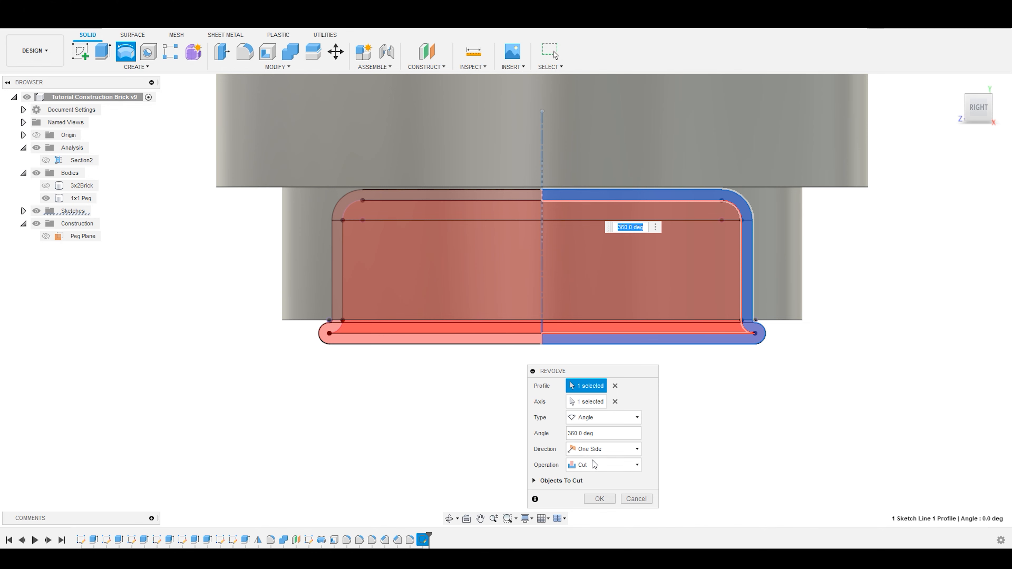
left_click(534, 482)
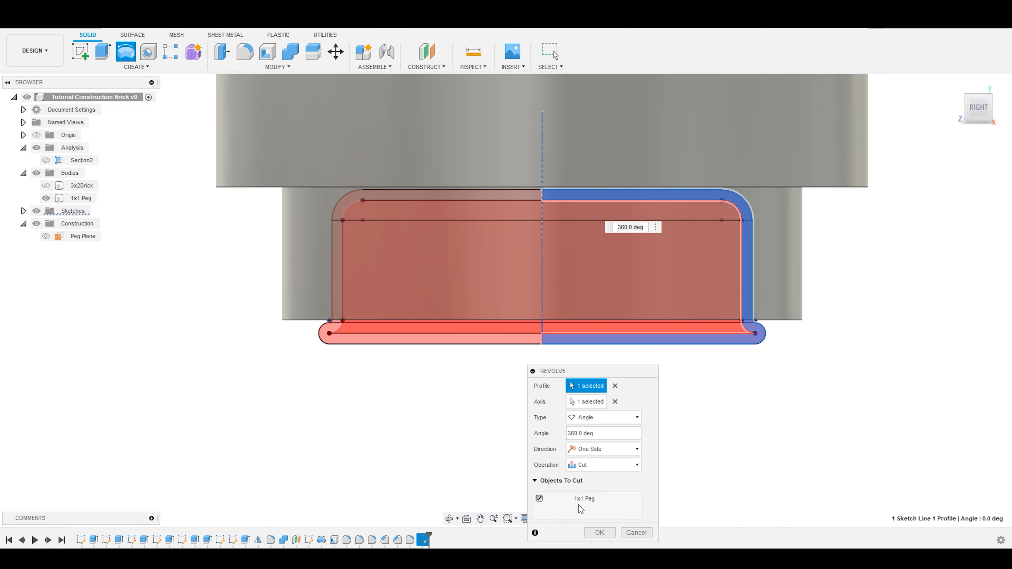
middle_click_drag(714, 458, 757, 420, "shift")
left_click(600, 533)
Edit the revolve cut to add the inner half profile on the same side of the centerline.
right_click(436, 540)
left_click(463, 436)
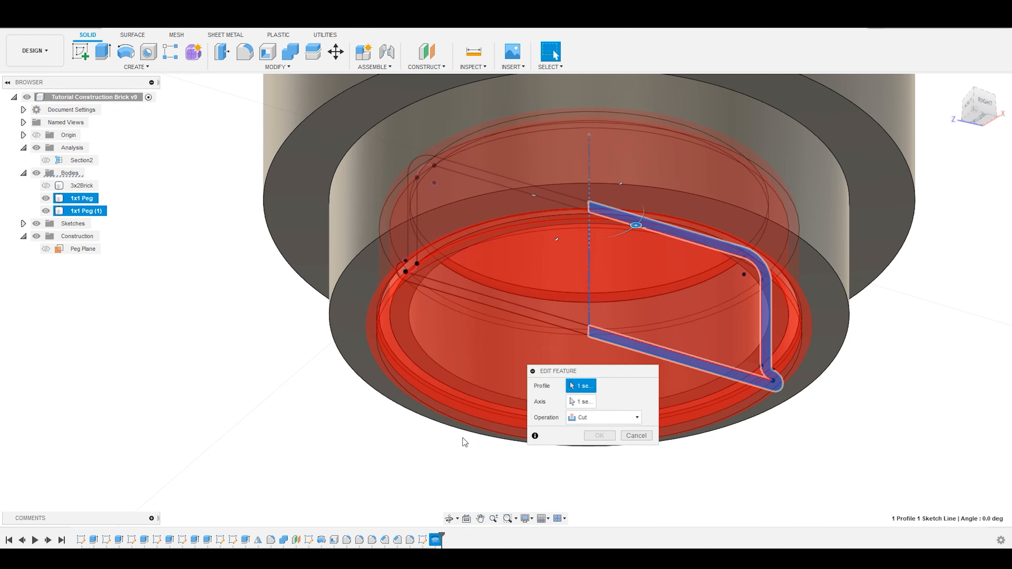
left_click(646, 362)
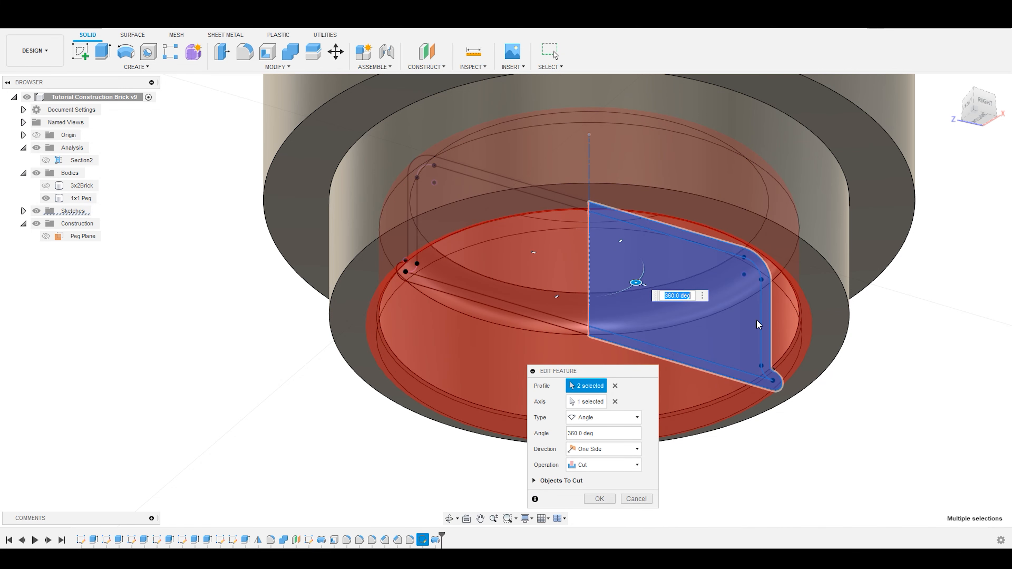
left_click(599, 499)
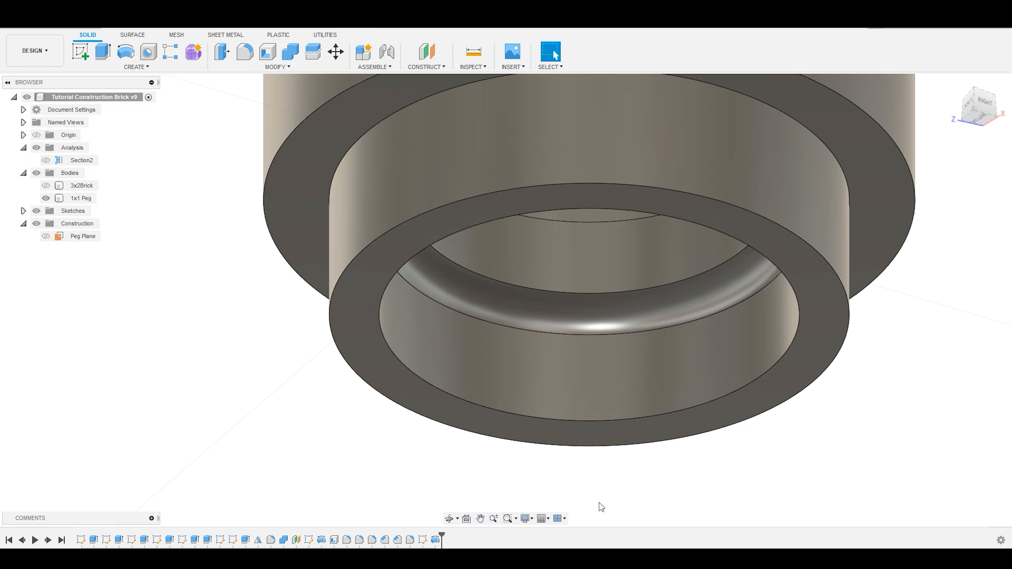
Inspect the recess cut into the peg's underside and show the 3x2Brick beneath it.
scroll(581, 386, "up", 5)
scroll(580, 383, "down", 5)
middle_click_drag(588, 387, 596, 426, "shift")
scroll(573, 417, "down", 3)
left_click(838, 440)
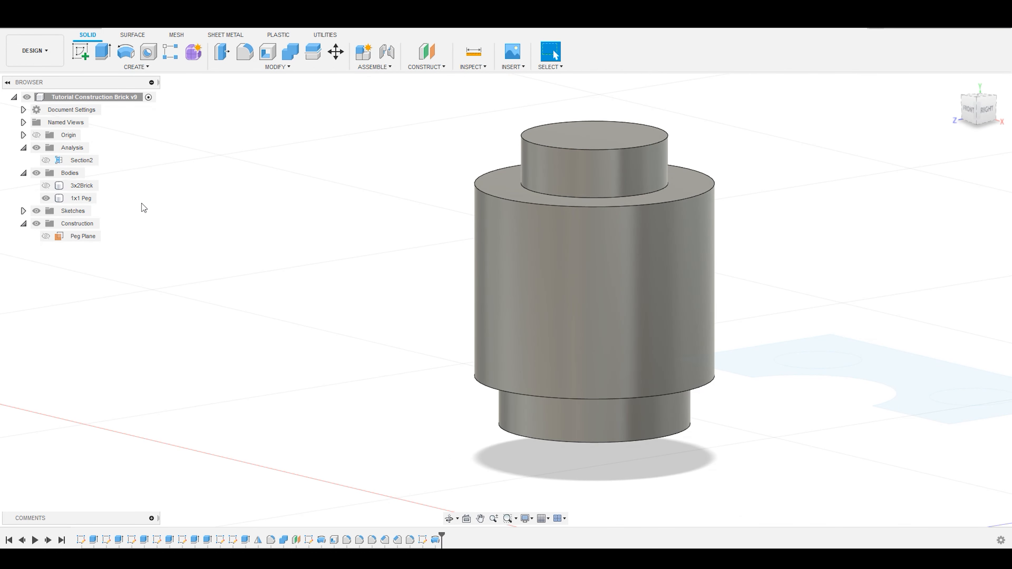
left_click(46, 186)
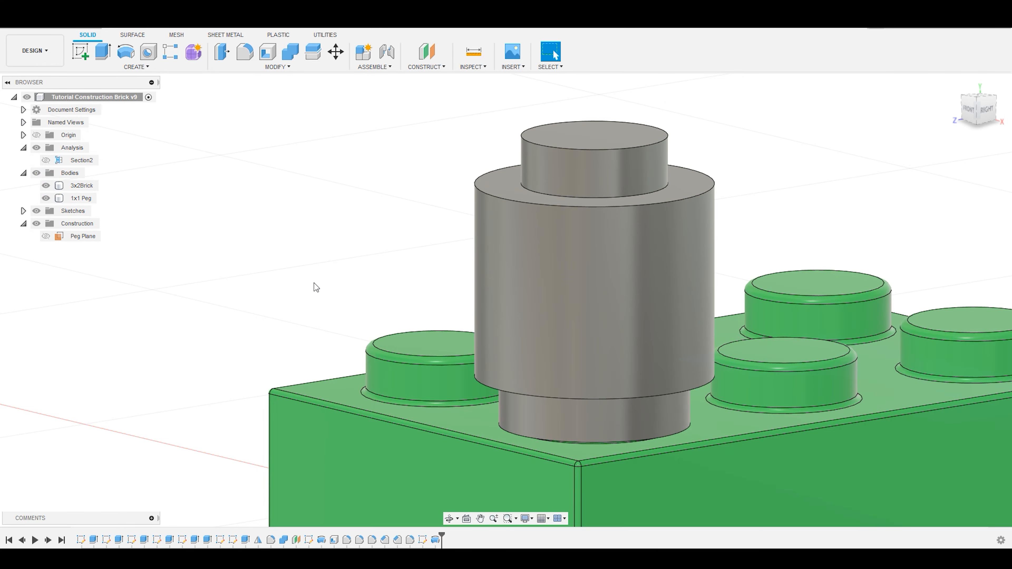
scroll(314, 283, "down", 3)
scroll(558, 346, "up", 2)
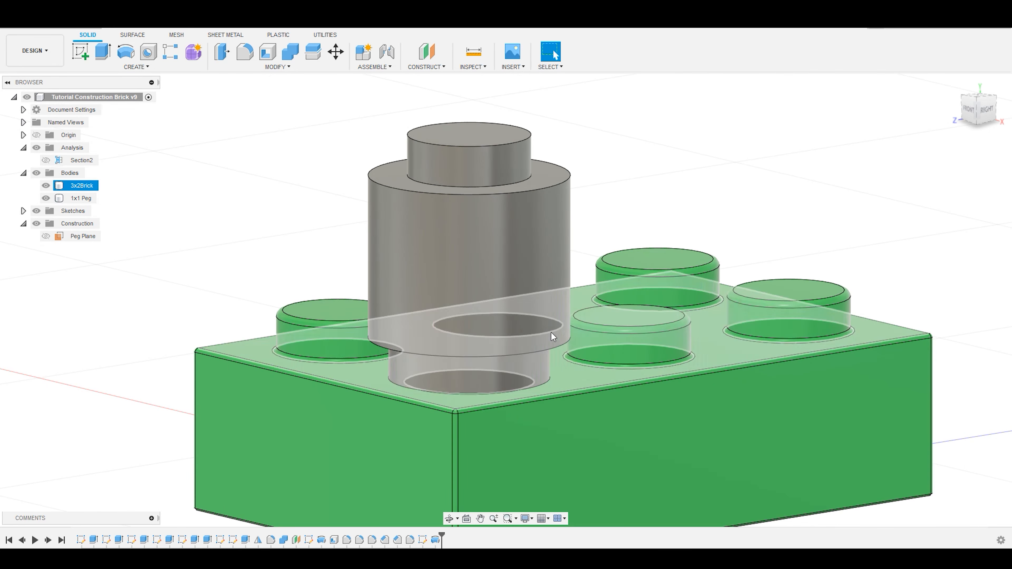
Show the Section2 analysis to examine the clearance between the peg's recess and the brick's stud, and hide it again.
left_click(46, 160)
scroll(493, 367, "up", 5)
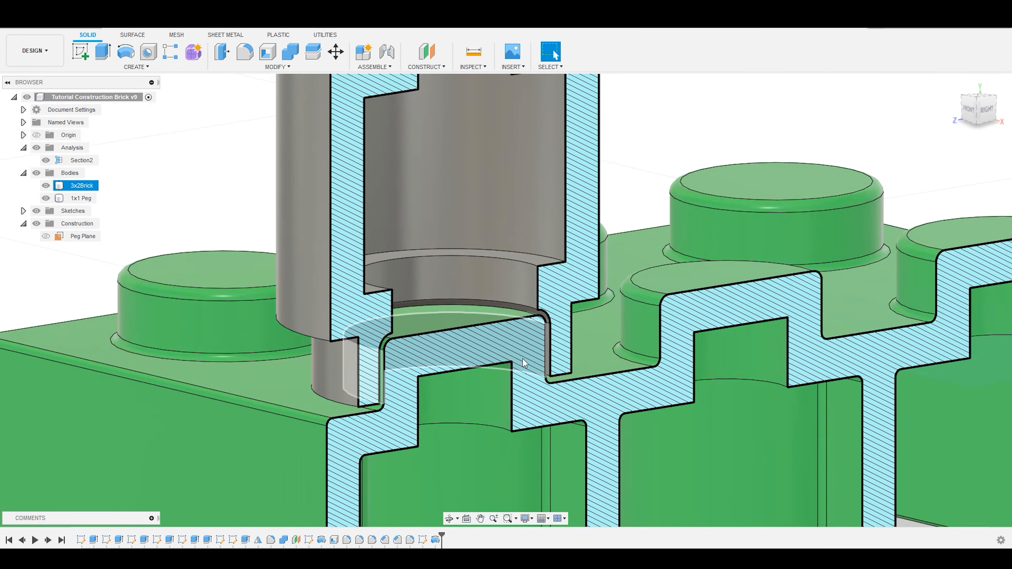
left_click(568, 311)
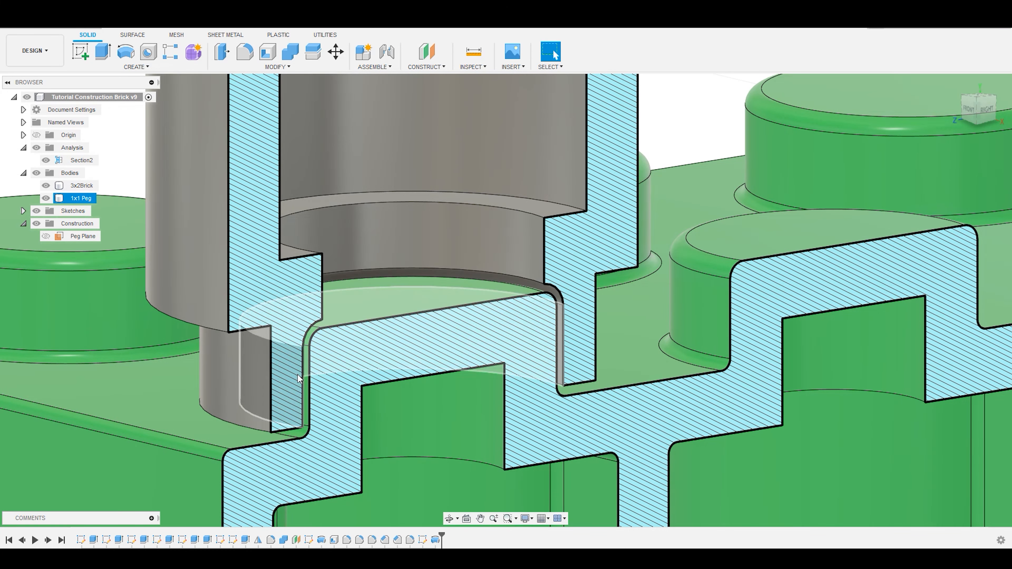
scroll(390, 303, "down", 3)
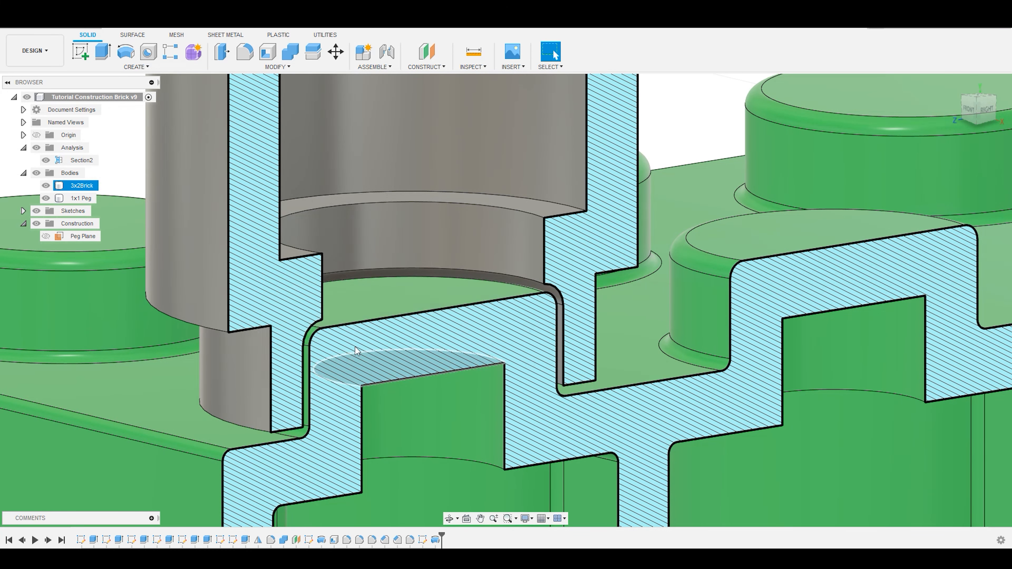
left_click(403, 307)
scroll(403, 307, "down", 5)
left_click(535, 191)
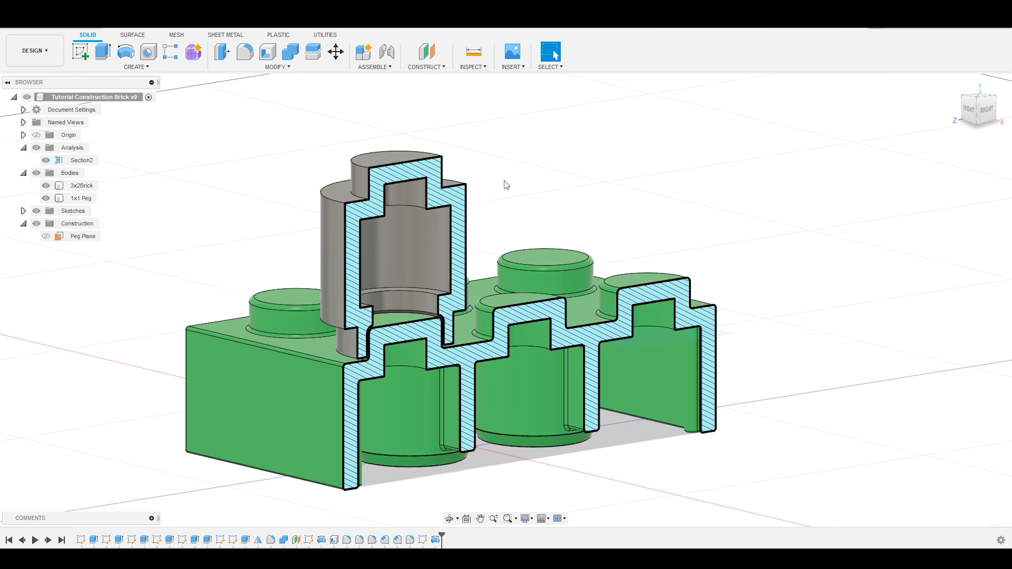
left_click(45, 161)
middle_click_drag(256, 299, 657, 295, "shift")
scroll(655, 295, "up", 3)
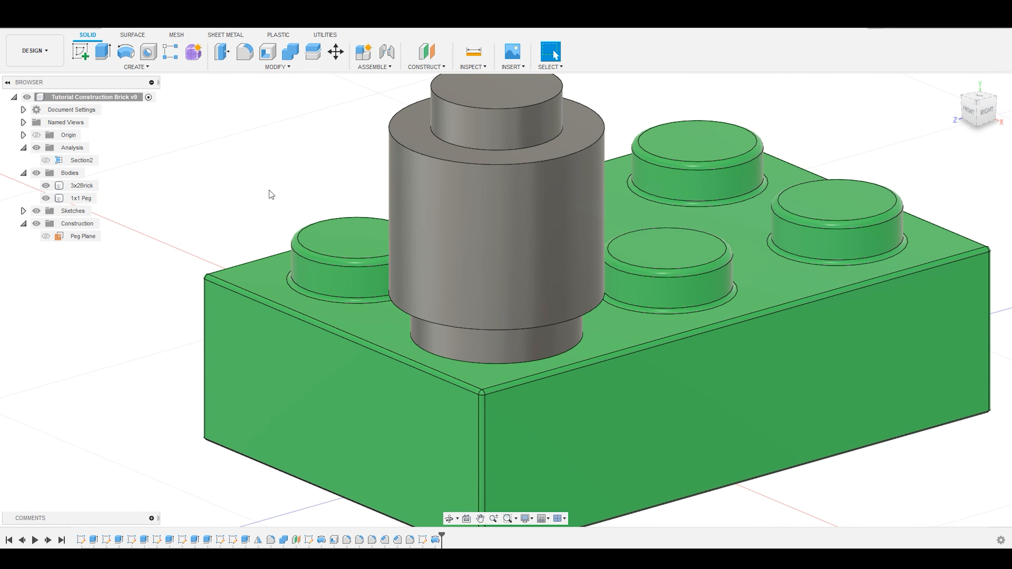
scroll(271, 195, "down", 3)
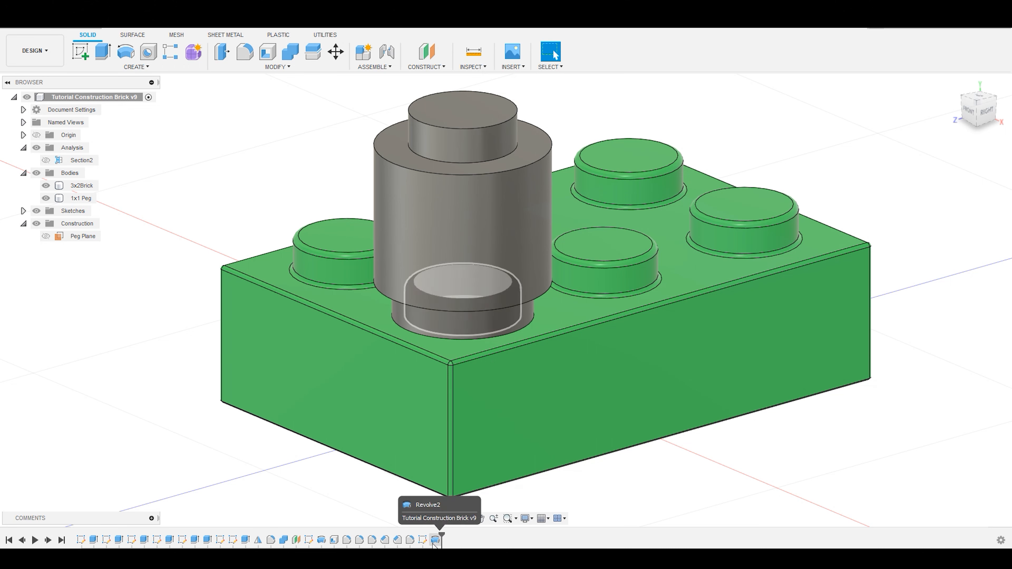
Fillet the upper and lower outer edges of the 1x1 Peg's wide middle section with a 3.5 mm radius.
left_click(245, 52)
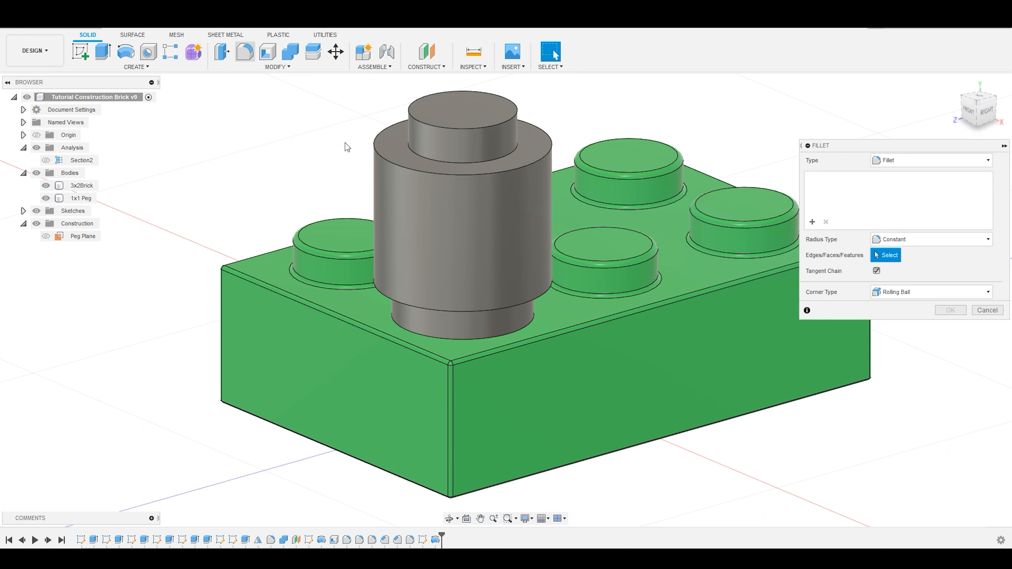
left_click(392, 163)
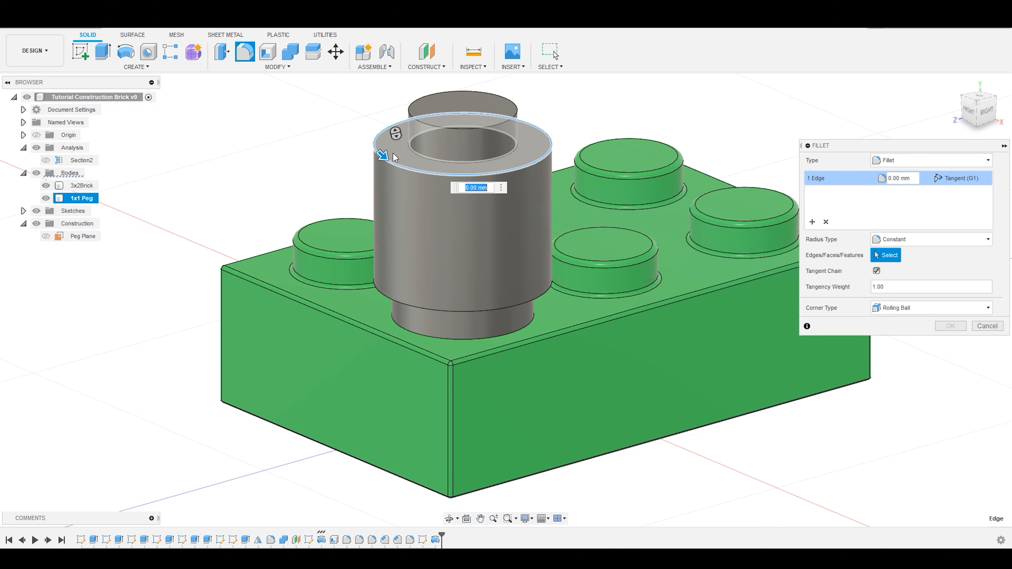
left_click(384, 298)
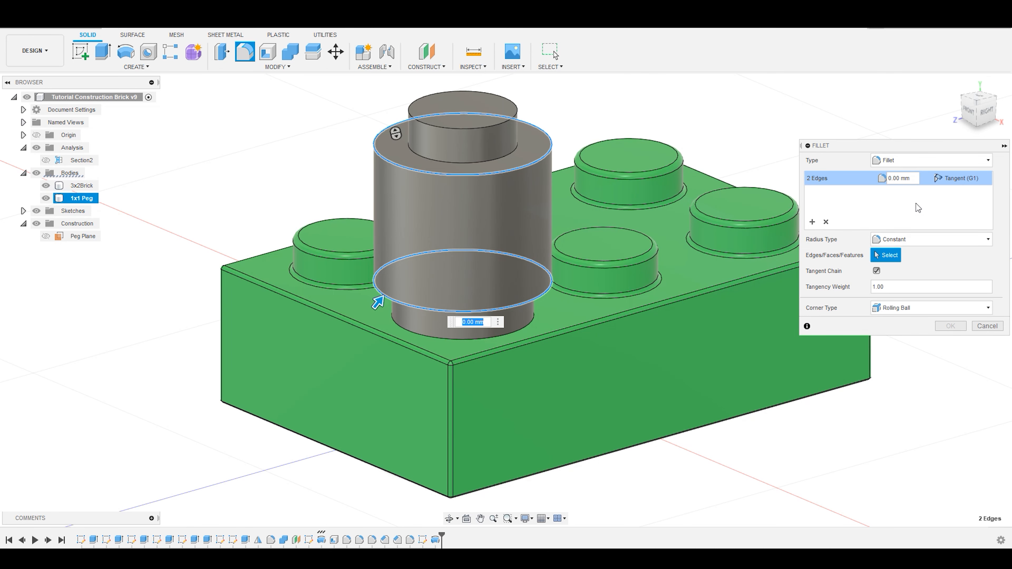
left_click(910, 178)
type("1")
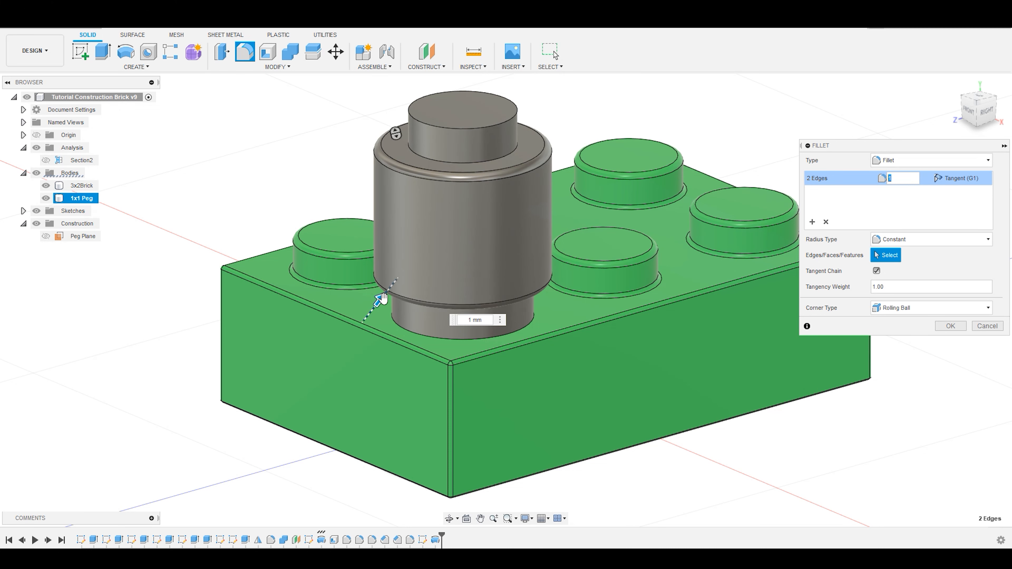
left_click_drag(381, 298, 387, 295)
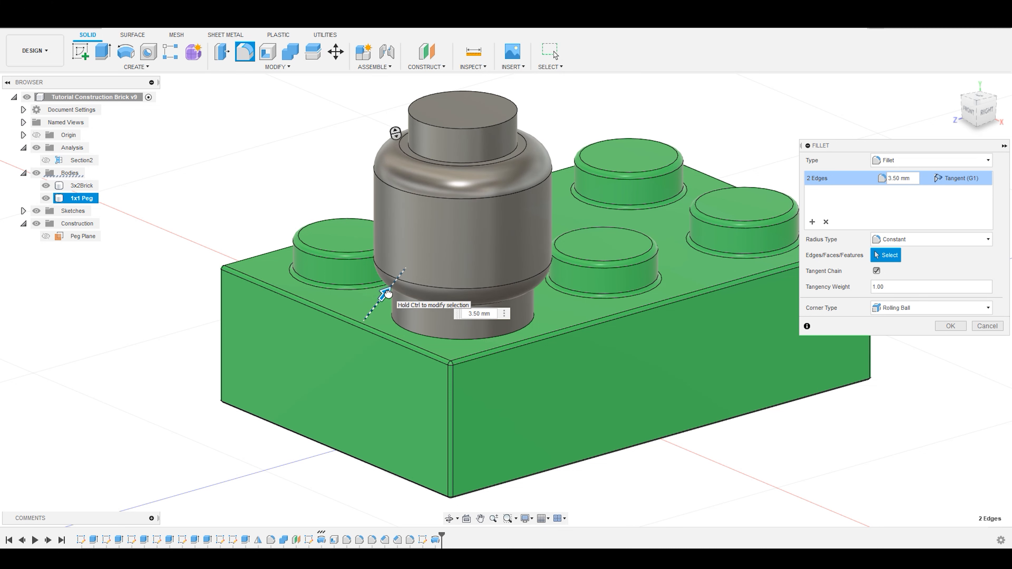
left_click(951, 326)
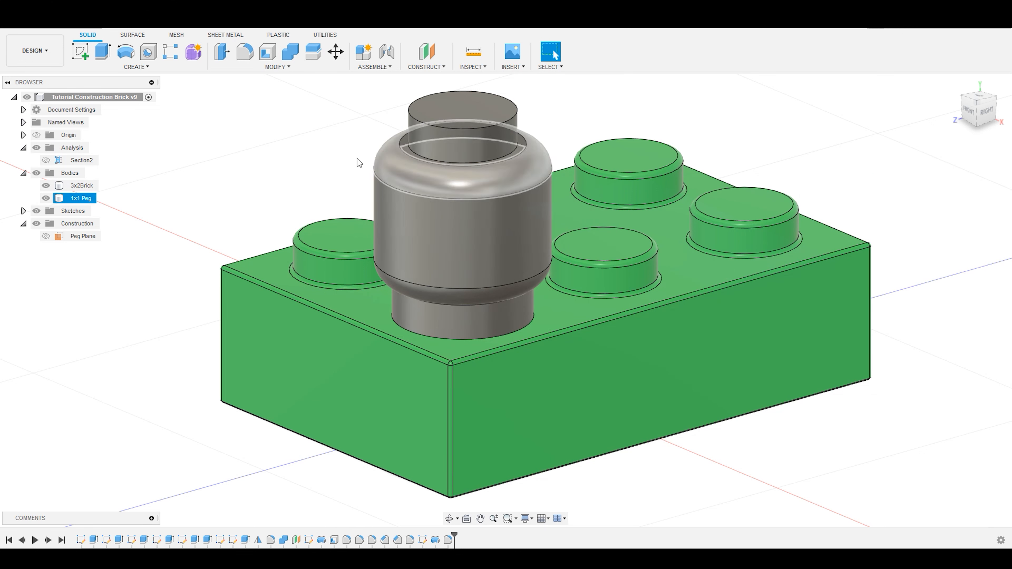
Fillet the top edge of the peg's stud and the bottom edge of its base with a 1 mm radius.
left_click(245, 51)
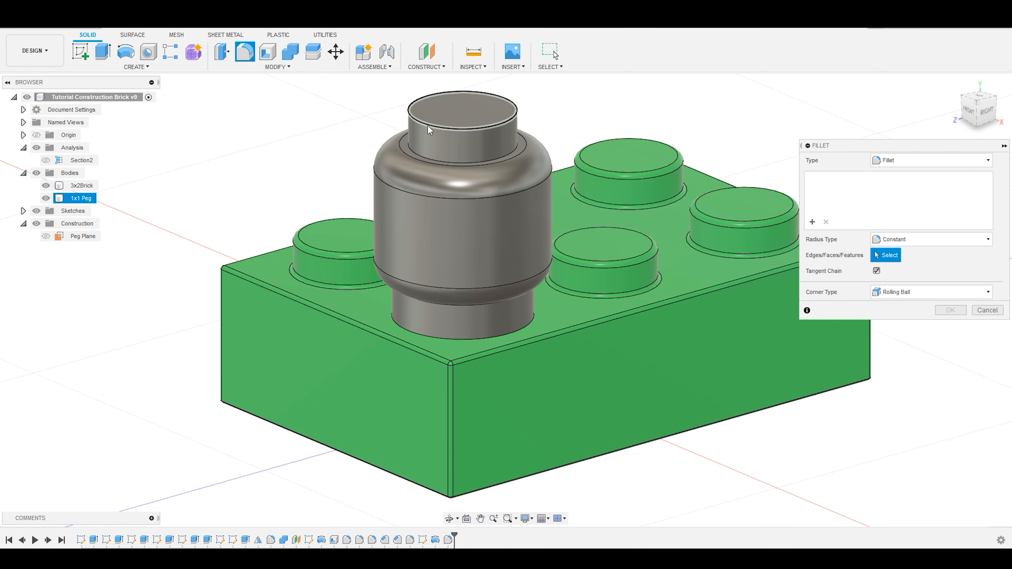
left_click(431, 130)
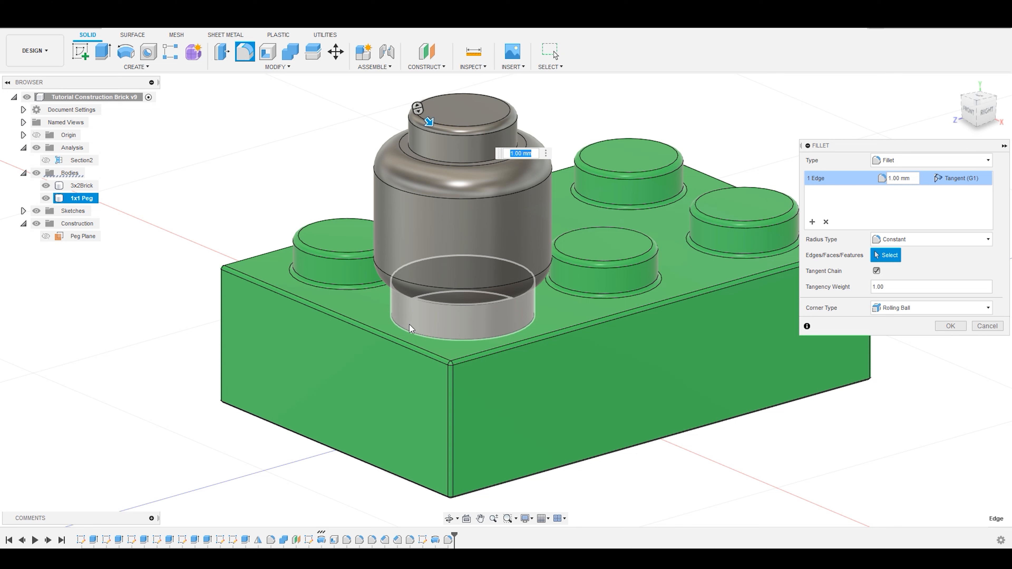
left_click(404, 330)
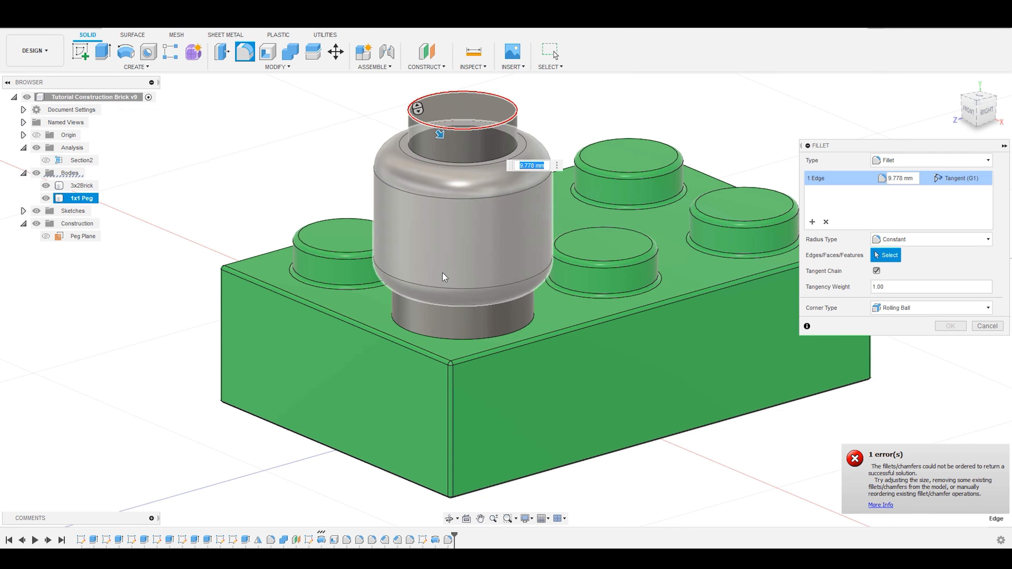
left_click(418, 339)
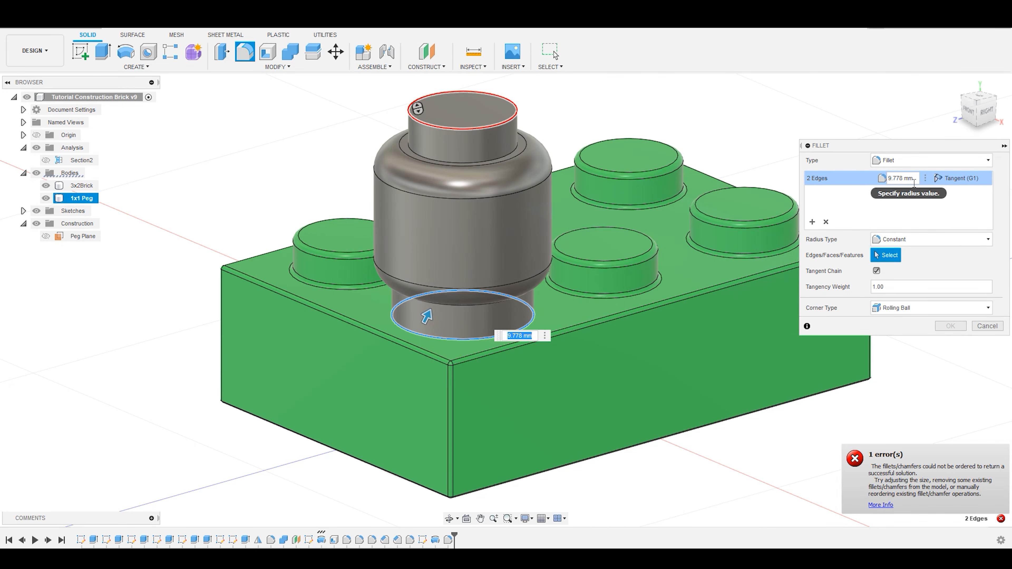
left_click_drag(914, 180, 848, 181)
key("Return")
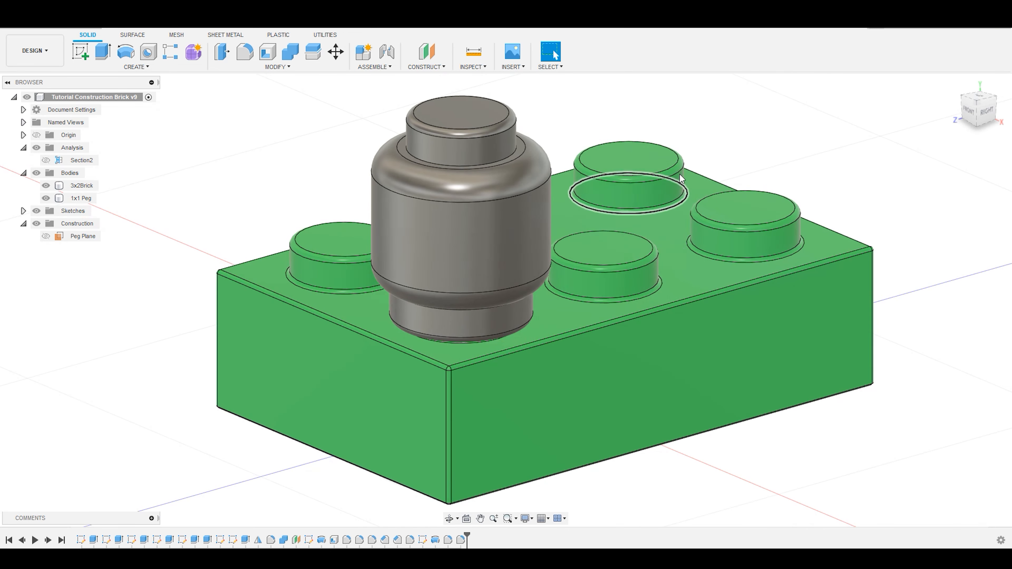
scroll(855, 141, "down", 2)
middle_click_drag(323, 169, 287, 175, "shift")
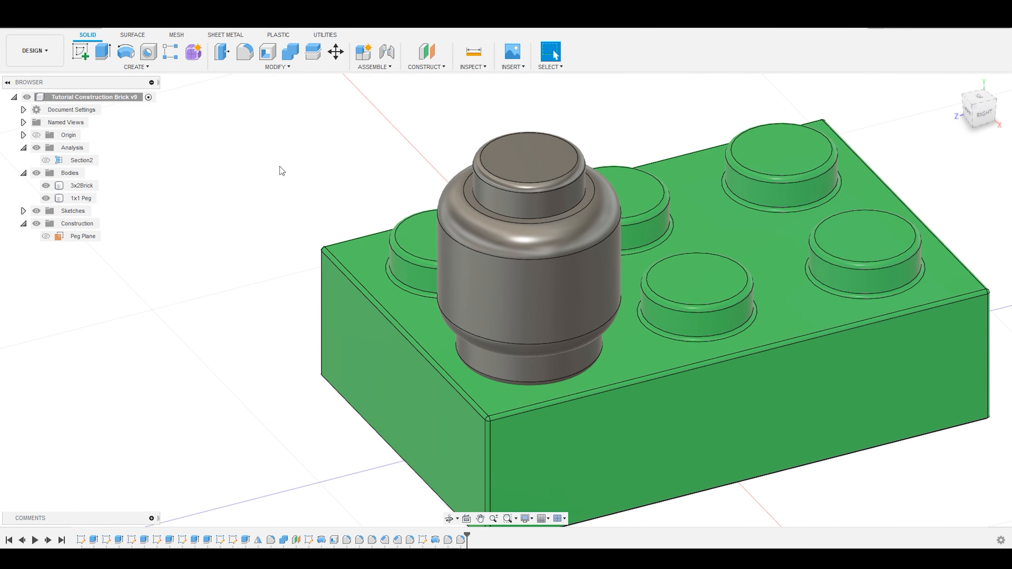
scroll(290, 181, "down", 4)
scroll(313, 236, "up", 2)
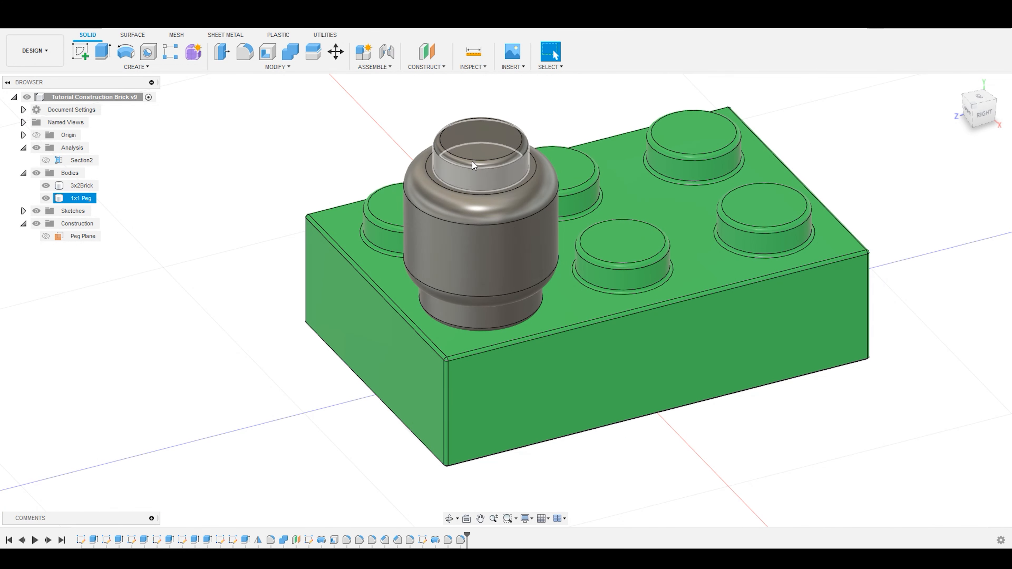
middle_click_drag(345, 169, 348, 235, "shift")
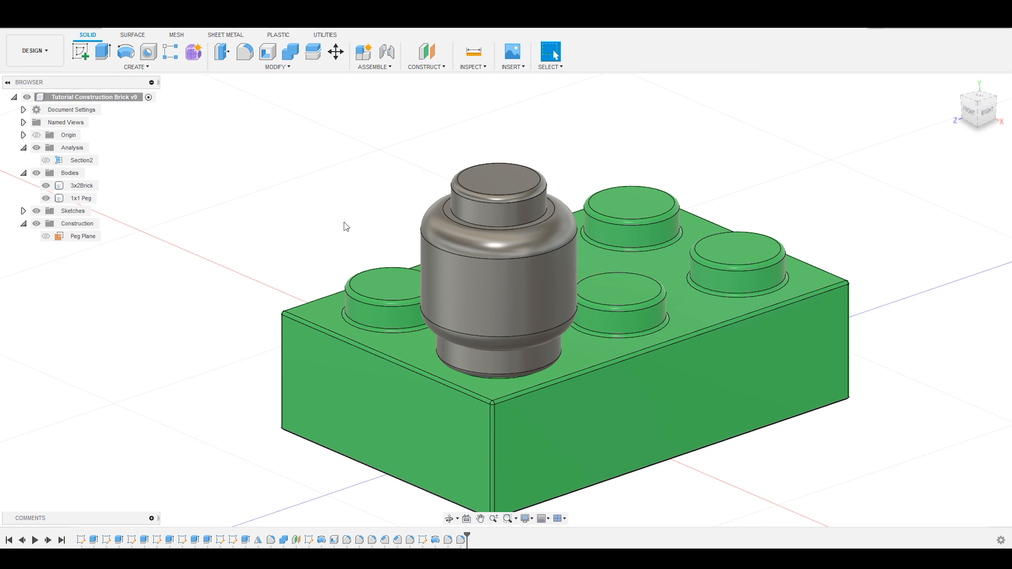
left_click(809, 155)
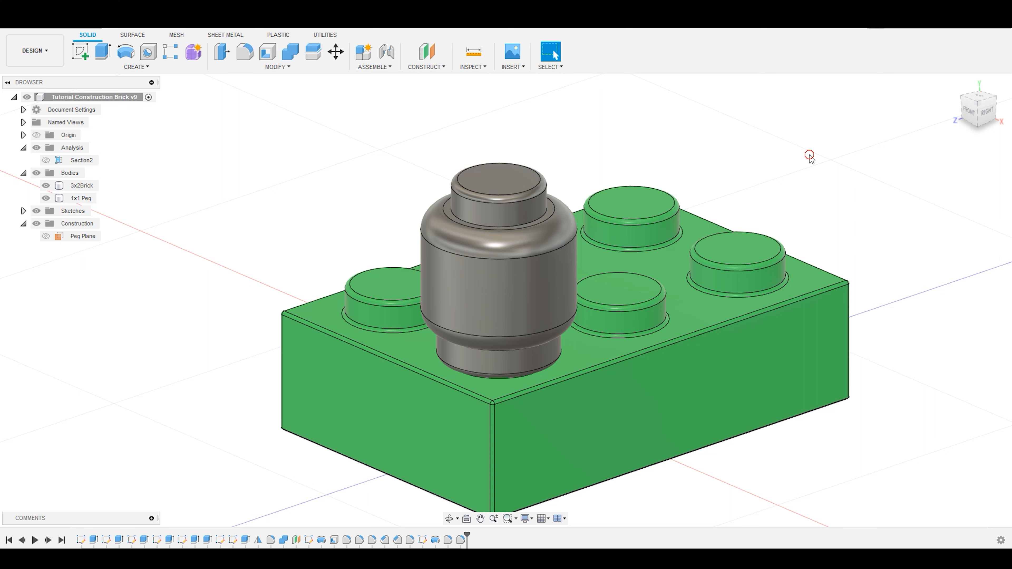